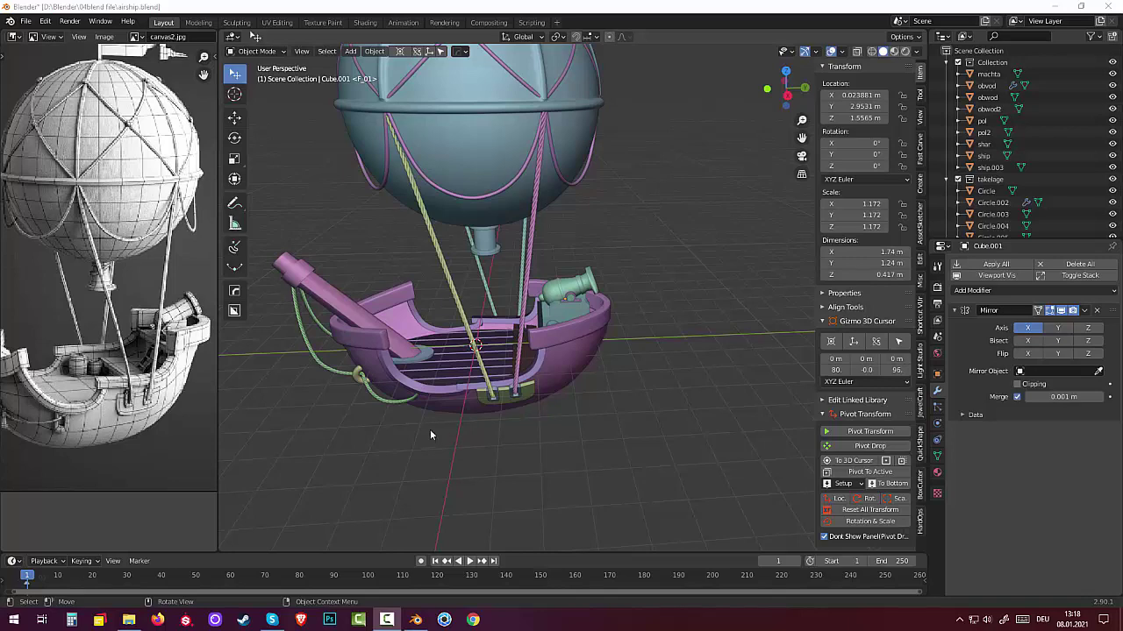
Orbit and zoom around the airship to inspect its hull from several sides.
{"action": "scroll", "coordinate": [477, 364], "scroll_direction": "down", "scroll_amount": 4}
{"action": "mouse_move", "coordinate": [477, 363]}
{"action": "middle_mouse_down"}
{"action": "mouse_move", "coordinate": [791, 327]}
{"action": "mouse_move", "coordinate": [505, 395]}
{"action": "mouse_move", "coordinate": [412, 379]}
{"action": "middle_mouse_up"}
{"action": "scroll", "coordinate": [505, 395], "scroll_direction": "up", "scroll_amount": 3}
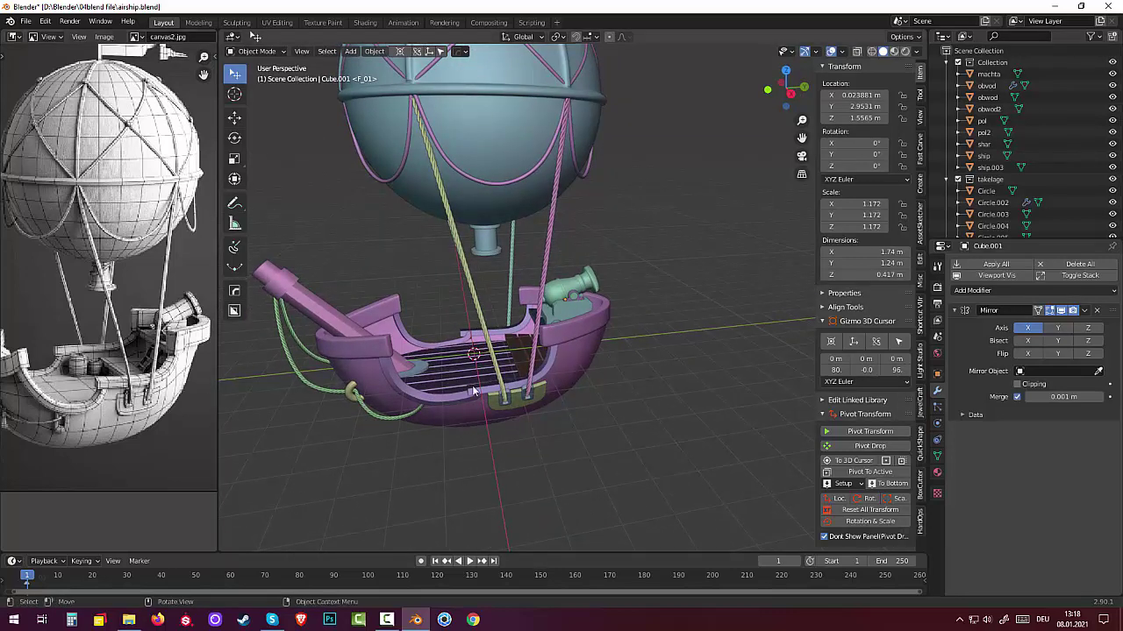
{"action": "mouse_move", "coordinate": [475, 391]}
{"action": "middle_mouse_down"}
{"action": "mouse_move", "coordinate": [501, 376]}
{"action": "mouse_move", "coordinate": [456, 383]}
{"action": "mouse_move", "coordinate": [454, 399]}
{"action": "mouse_move", "coordinate": [410, 386]}
{"action": "middle_mouse_up"}
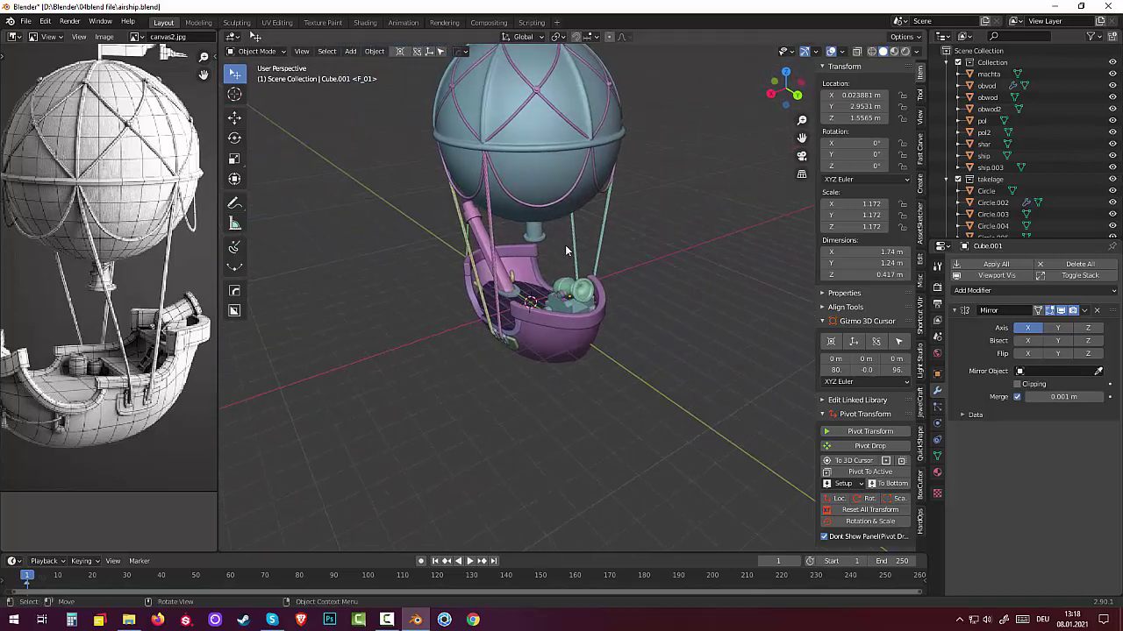
{"action": "mouse_move", "coordinate": [565, 245]}
{"action": "middle_mouse_down"}
{"action": "mouse_move", "coordinate": [650, 245]}
{"action": "mouse_move", "coordinate": [669, 230]}
{"action": "middle_mouse_up"}
{"action": "scroll", "coordinate": [112, 377], "scroll_direction": "down", "scroll_amount": 2}
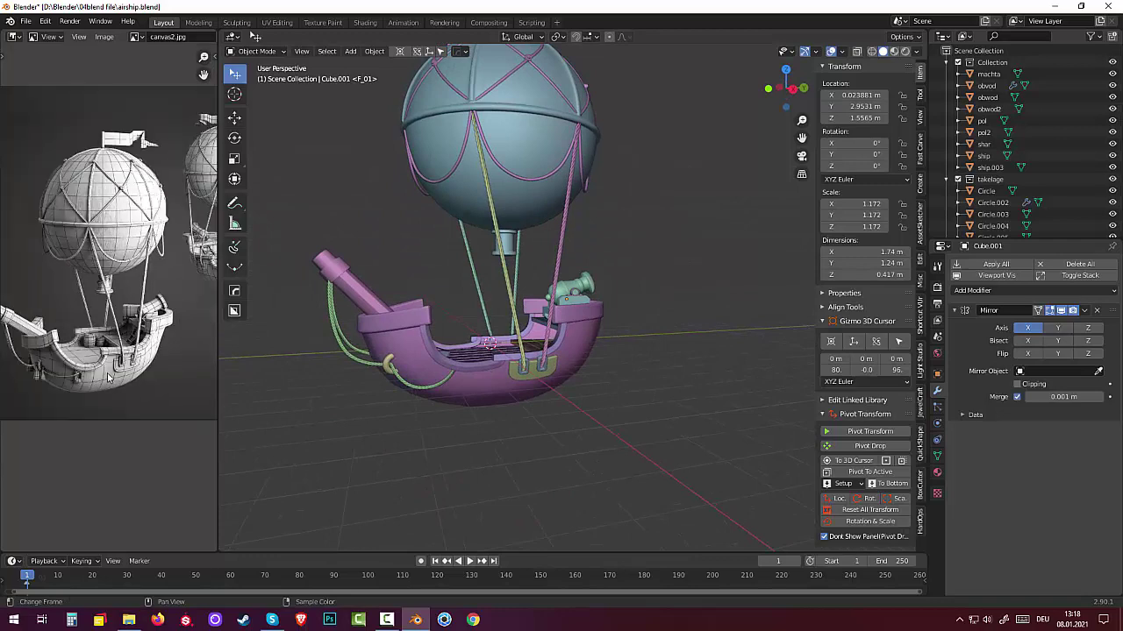
{"action": "scroll", "coordinate": [102, 358], "scroll_direction": "up", "scroll_amount": 1}
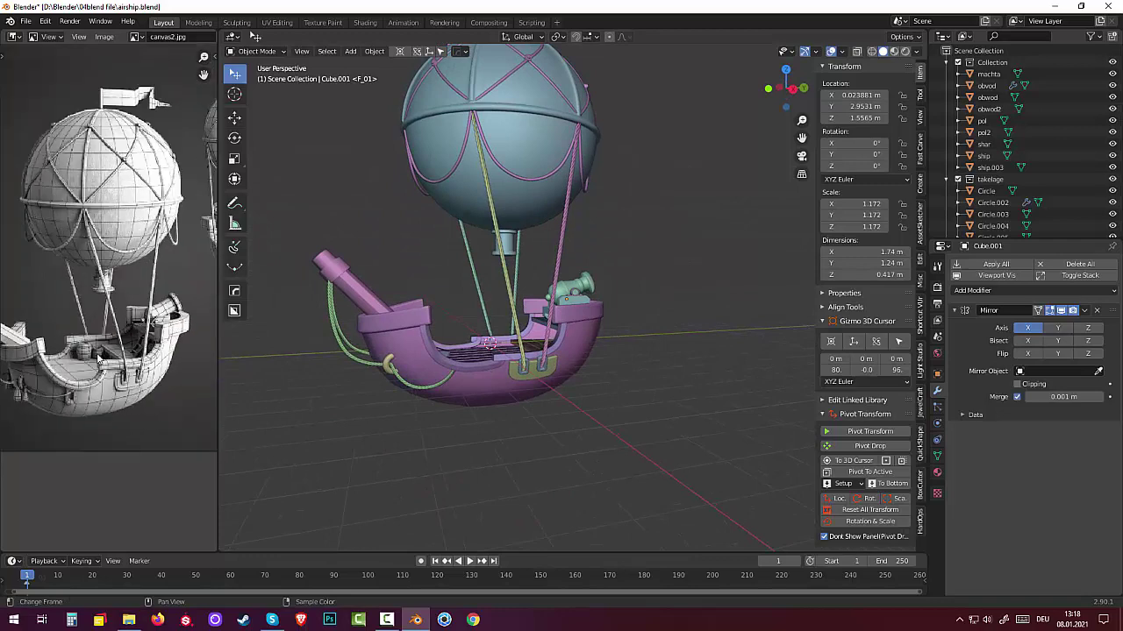
{"action": "scroll", "coordinate": [93, 361], "scroll_direction": "up", "scroll_amount": 1}
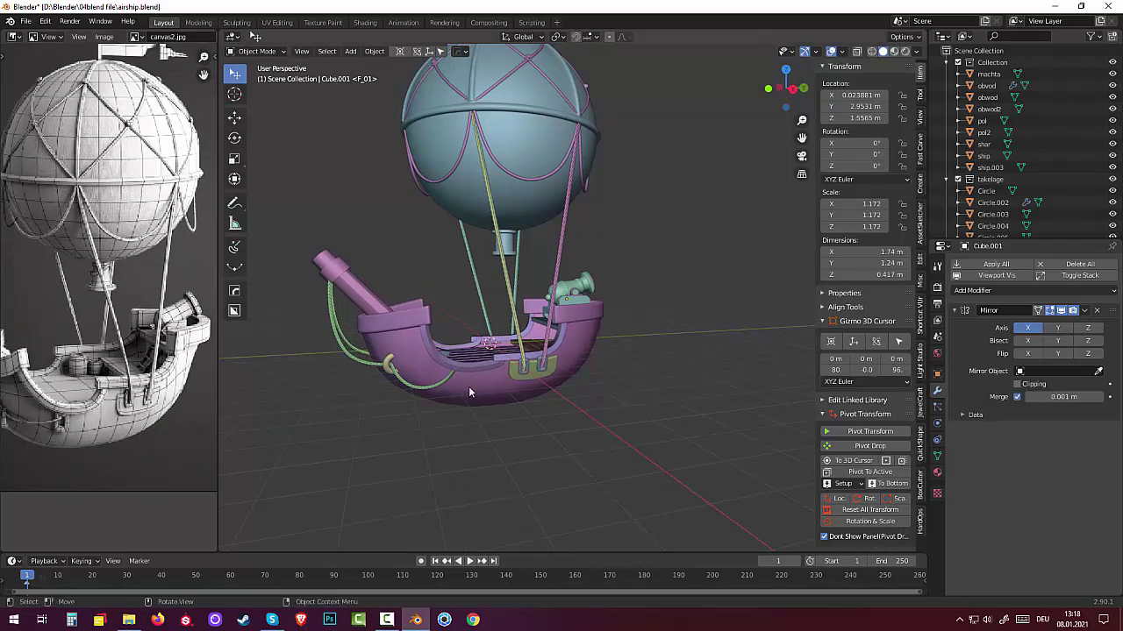
{"action": "middle_click_drag", "start_coordinate": [588, 377], "coordinate": [452, 366]}
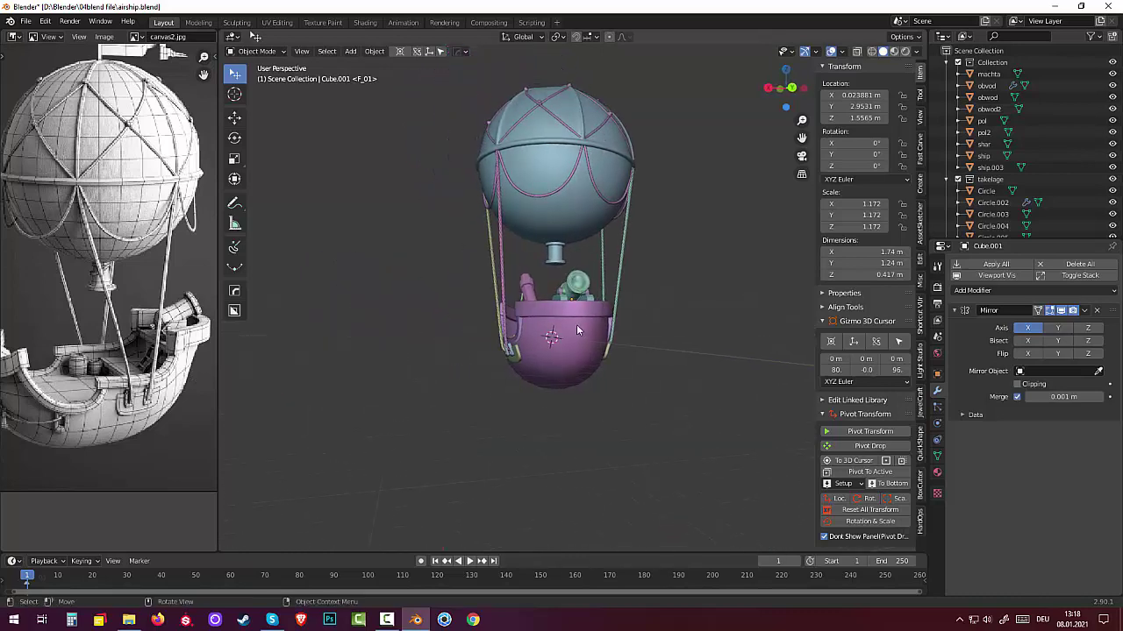
{"action": "mouse_move", "coordinate": [627, 435]}
{"action": "middle_mouse_down"}
{"action": "mouse_move", "coordinate": [633, 374]}
{"action": "mouse_move", "coordinate": [732, 384]}
{"action": "middle_mouse_up"}
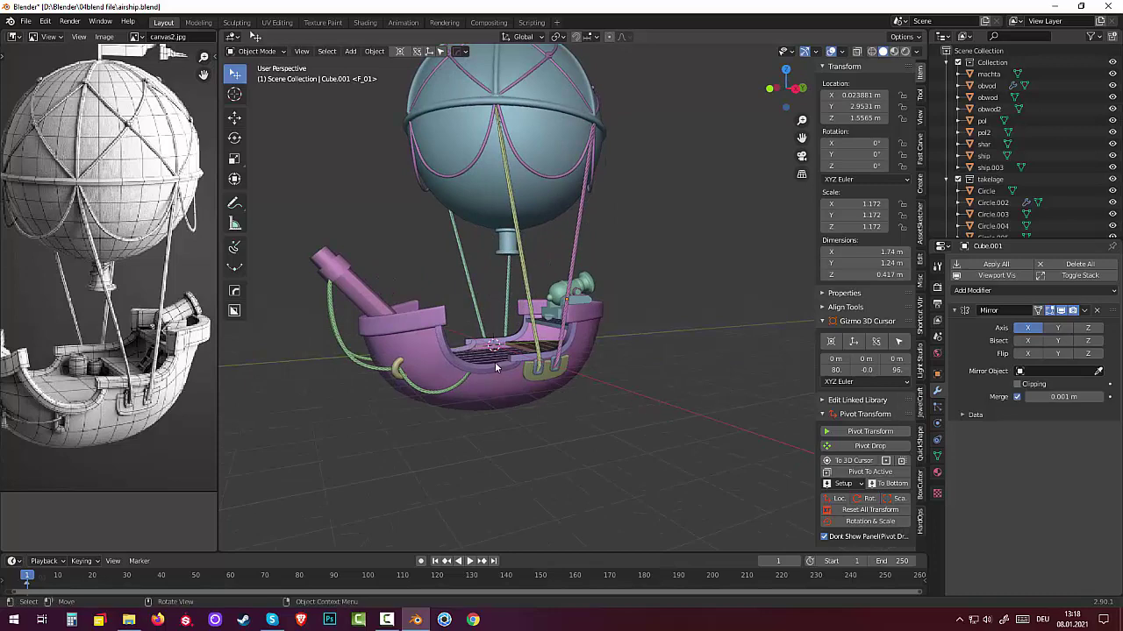
{"action": "mouse_move", "coordinate": [496, 368]}
{"action": "middle_mouse_down"}
{"action": "mouse_move", "coordinate": [451, 355]}
{"action": "mouse_move", "coordinate": [464, 363]}
{"action": "middle_mouse_up"}
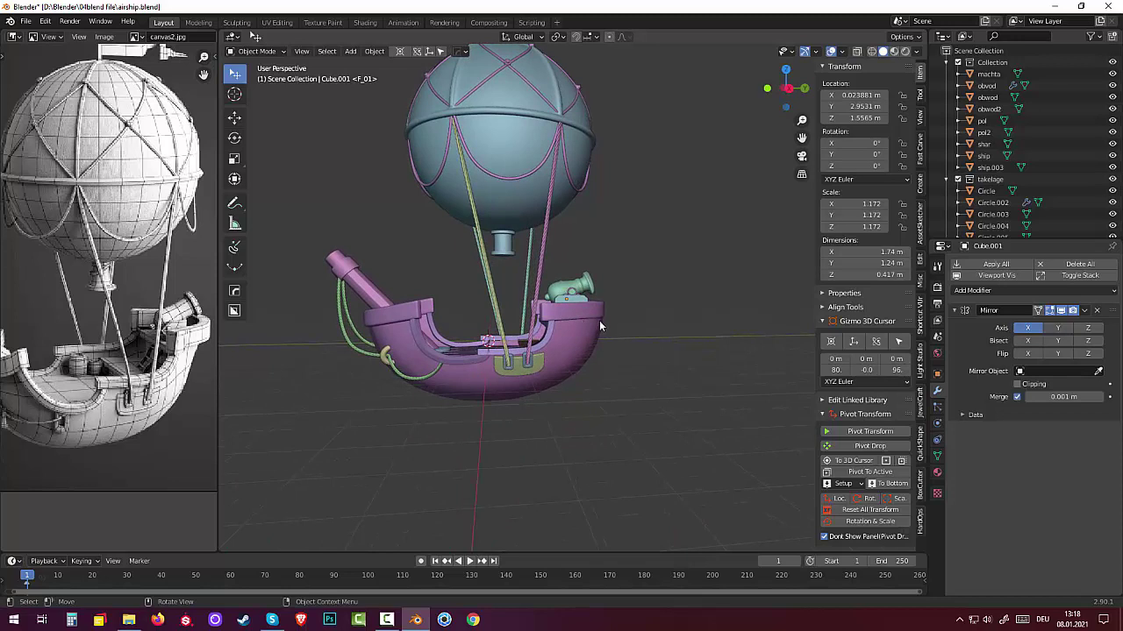
Briefly toggle takelage's exclusion and collapse the Collection and takelage lists in the Outliner.
{"action": "left_click", "coordinate": [29, 23]}
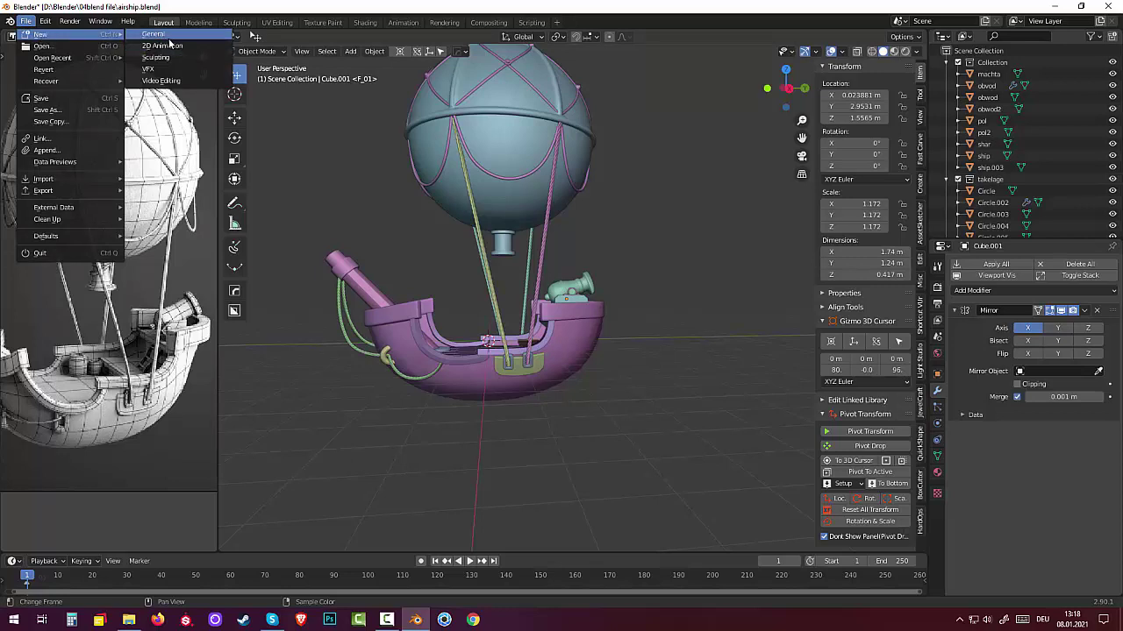
{"action": "left_click", "coordinate": [964, 179]}
{"action": "left_click", "coordinate": [965, 180]}
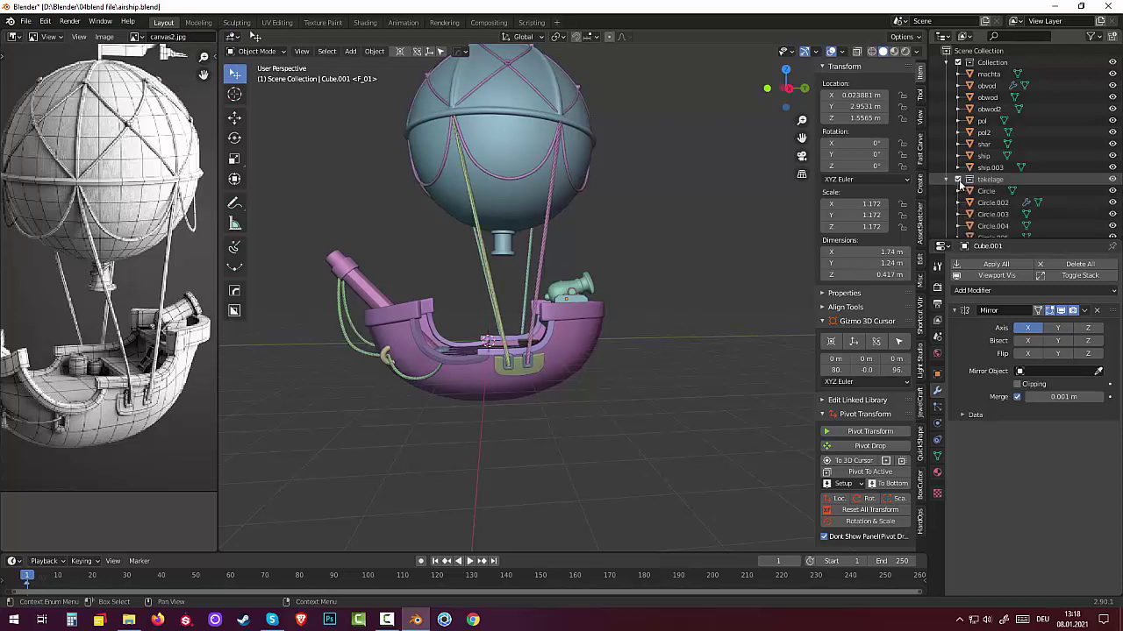
{"action": "left_click", "coordinate": [946, 62]}
{"action": "left_click", "coordinate": [947, 75]}
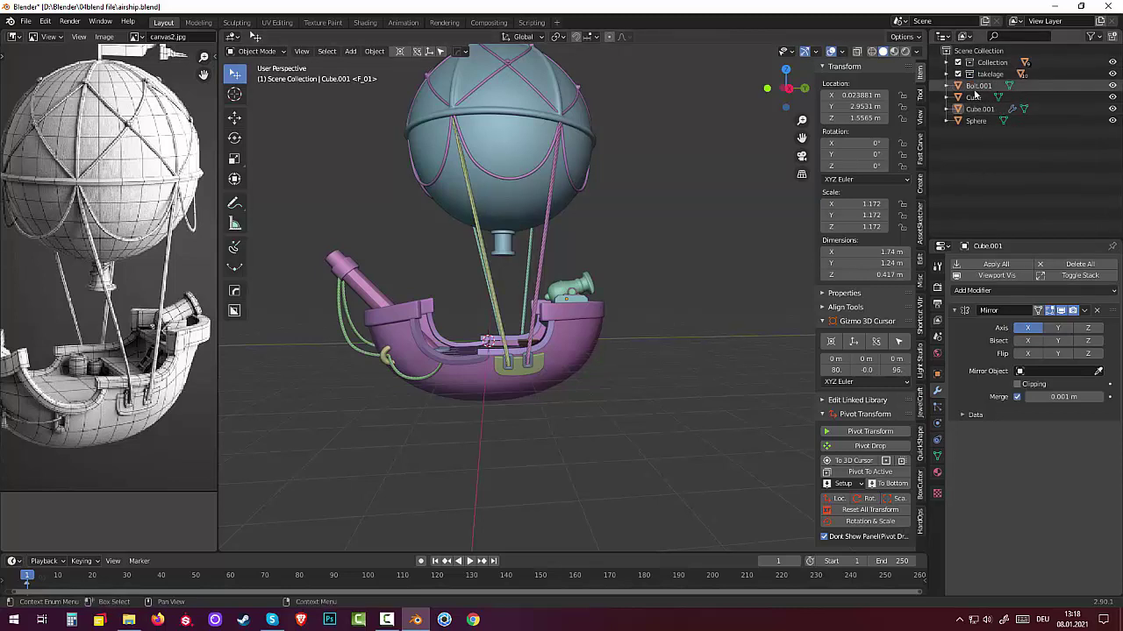
{"action": "left_click", "coordinate": [976, 86]}
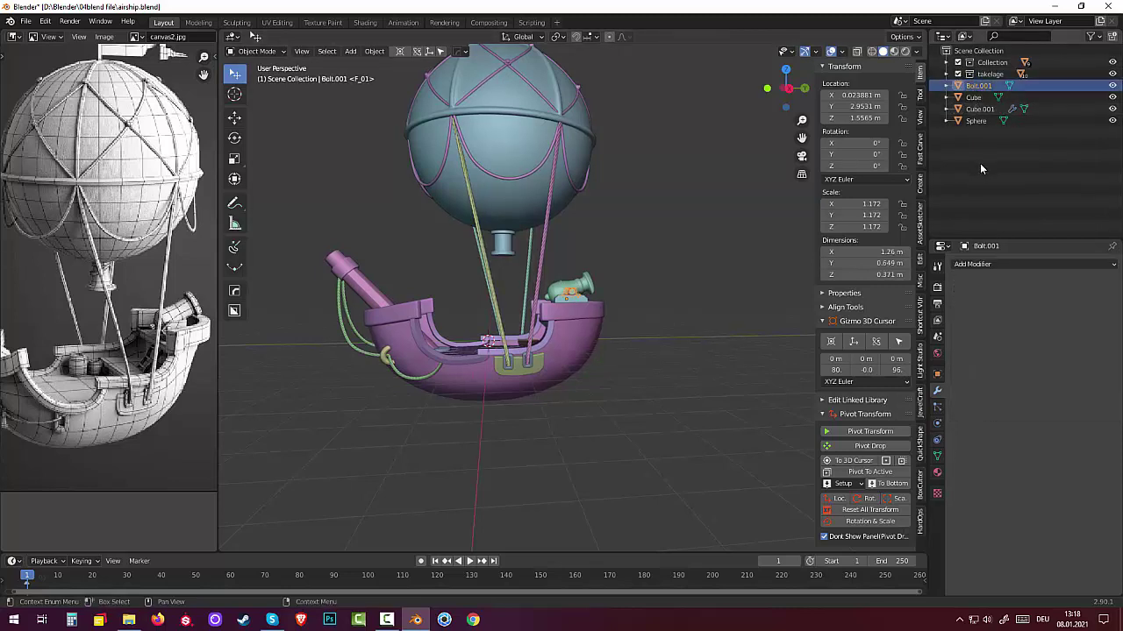
{"action": "right_click", "coordinate": [989, 76]}
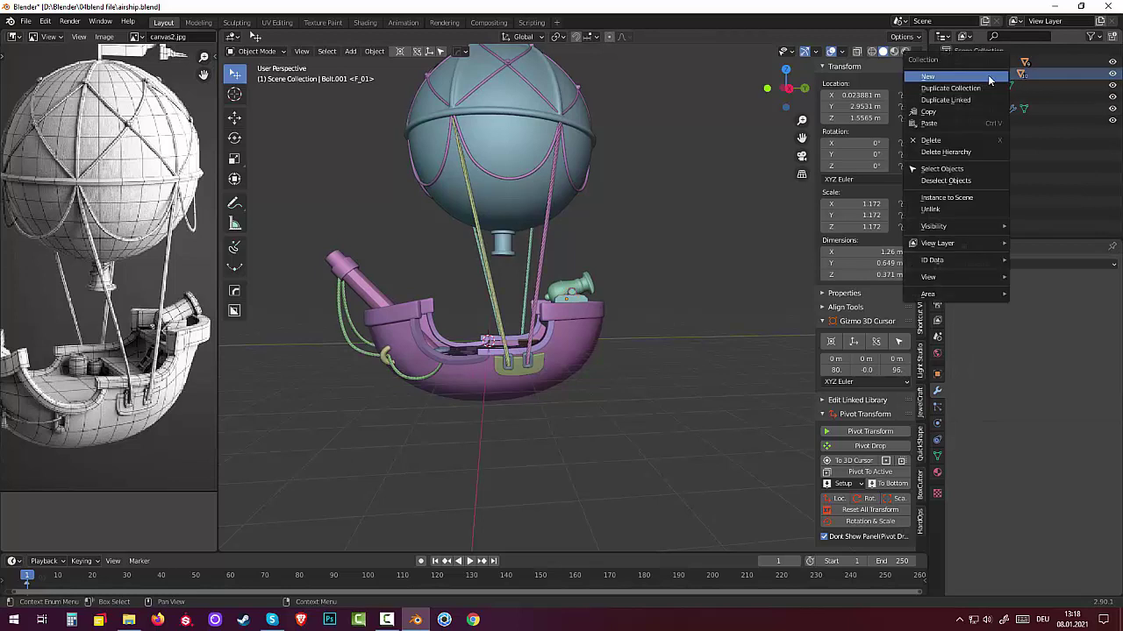
{"action": "left_click", "coordinate": [932, 77]}
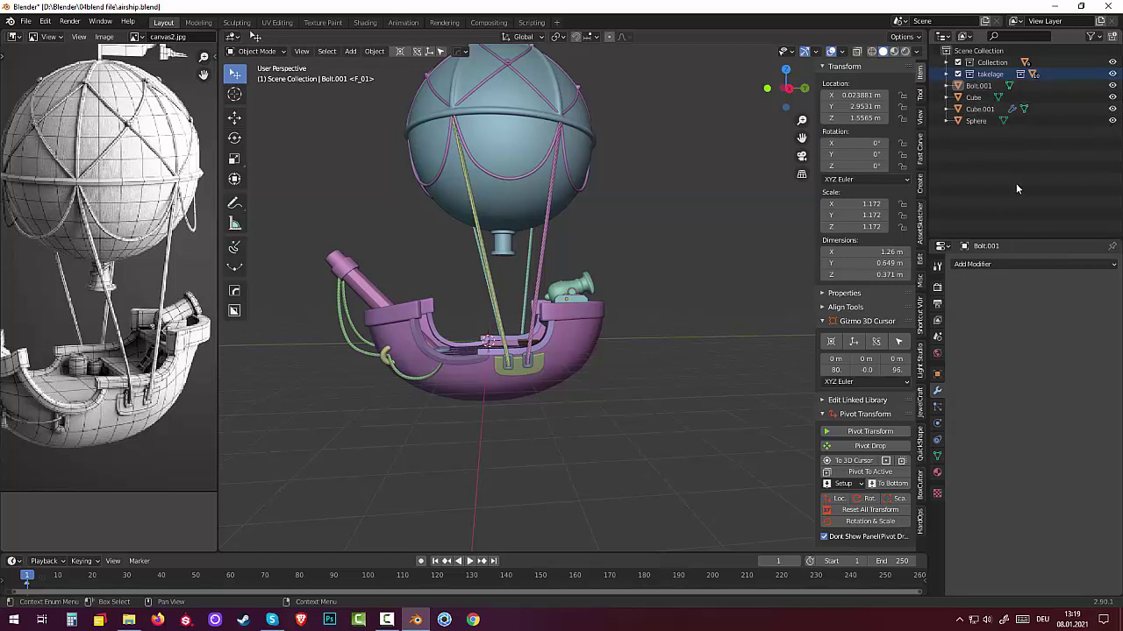
Exclude takelage and Collection, hiding the balloon, ship and rigging so the cannon remains.
{"action": "left_click", "coordinate": [947, 75]}
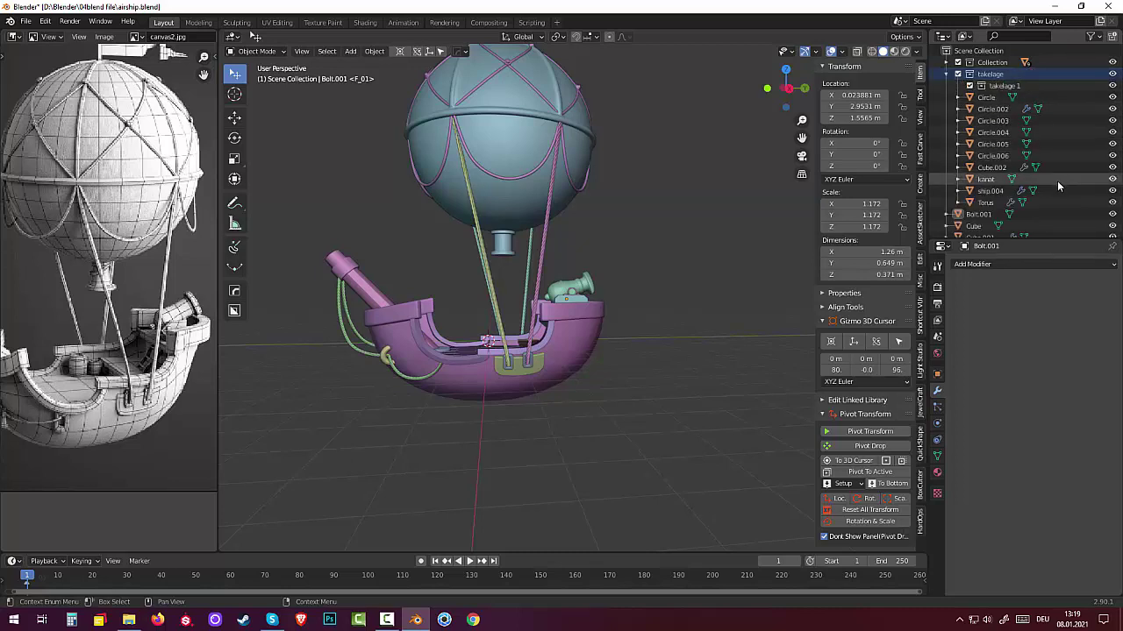
{"action": "scroll", "coordinate": [1056, 182], "scroll_direction": "down", "scroll_amount": 1}
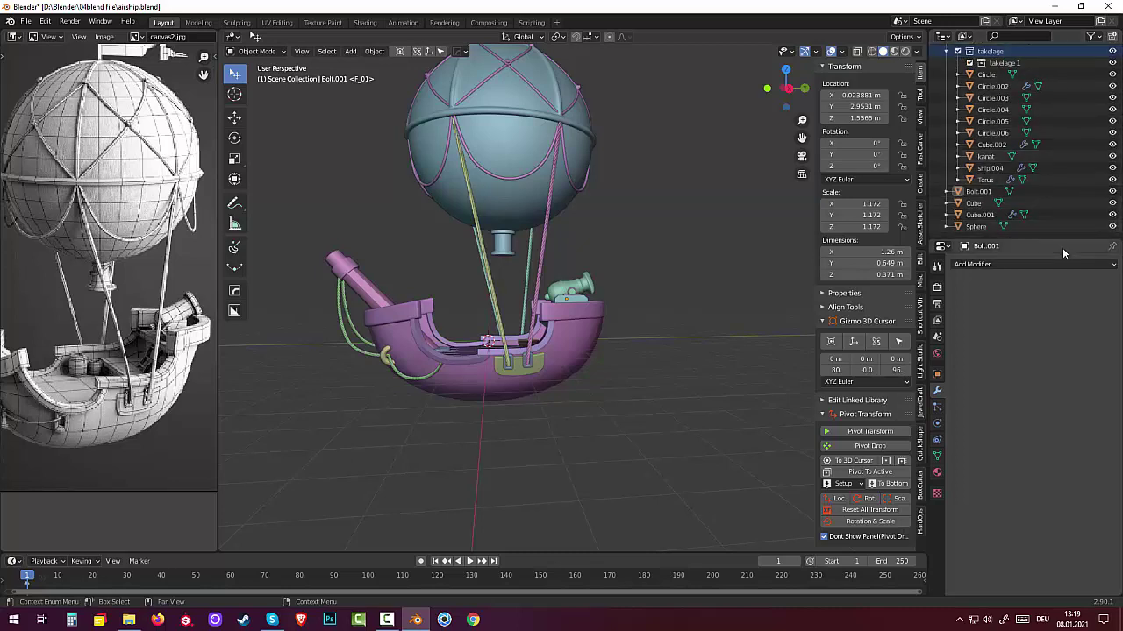
{"action": "scroll", "coordinate": [1024, 180], "scroll_direction": "up", "scroll_amount": 1}
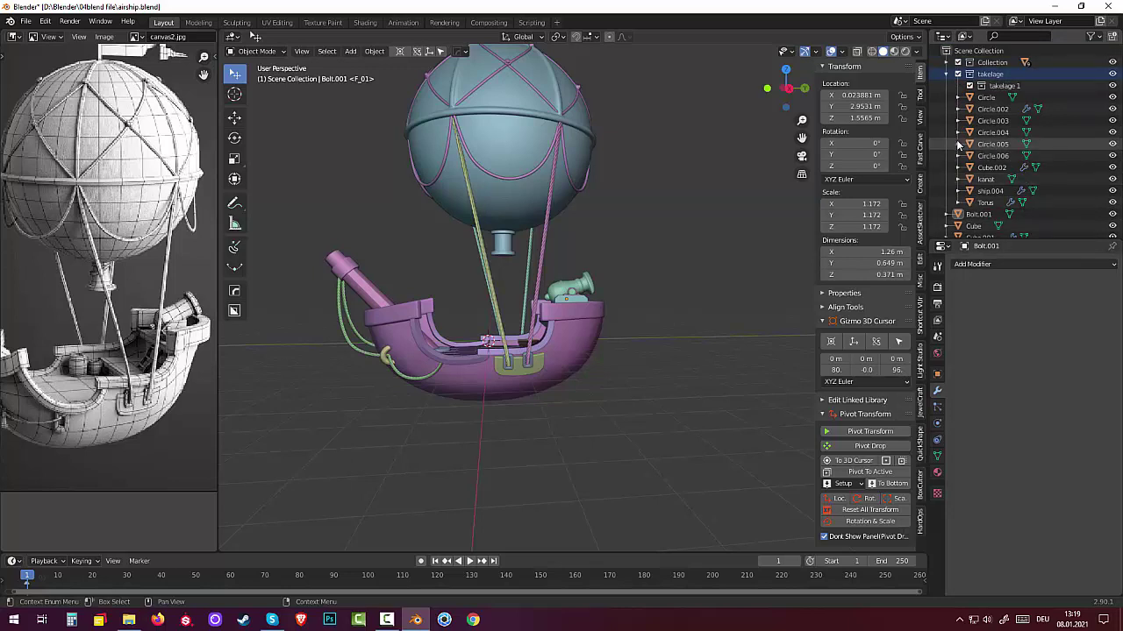
{"action": "left_click", "coordinate": [956, 75]}
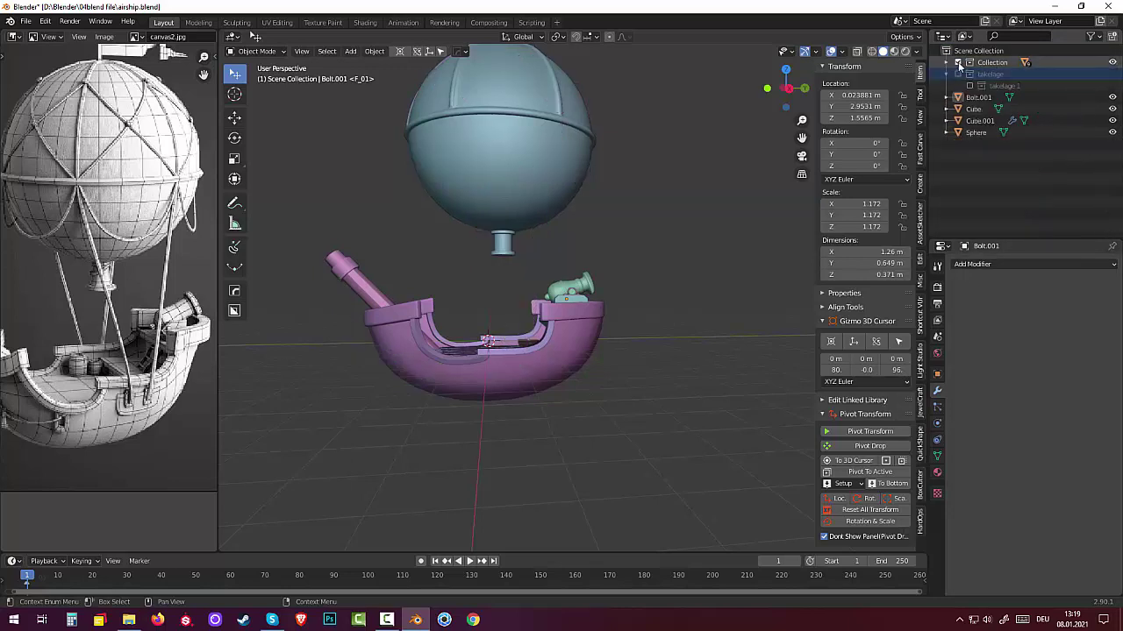
{"action": "left_click", "coordinate": [958, 63]}
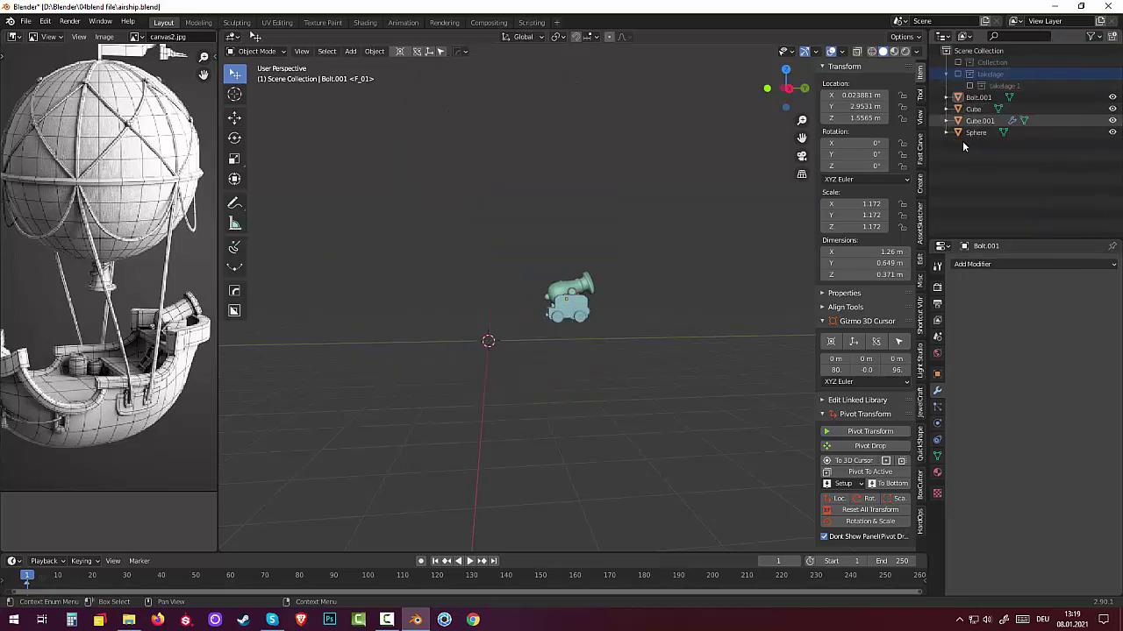
{"action": "left_click", "coordinate": [958, 74]}
{"action": "left_click", "coordinate": [957, 74]}
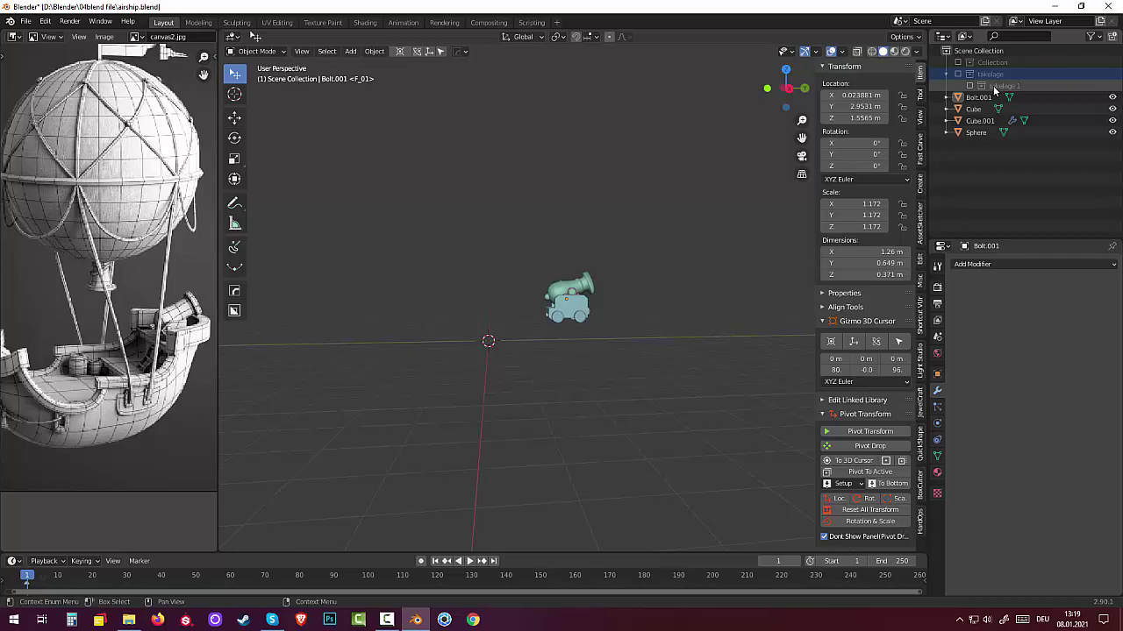
Create a new collection in the Outliner and name it 'cannon'.
{"action": "right_click", "coordinate": [984, 179]}
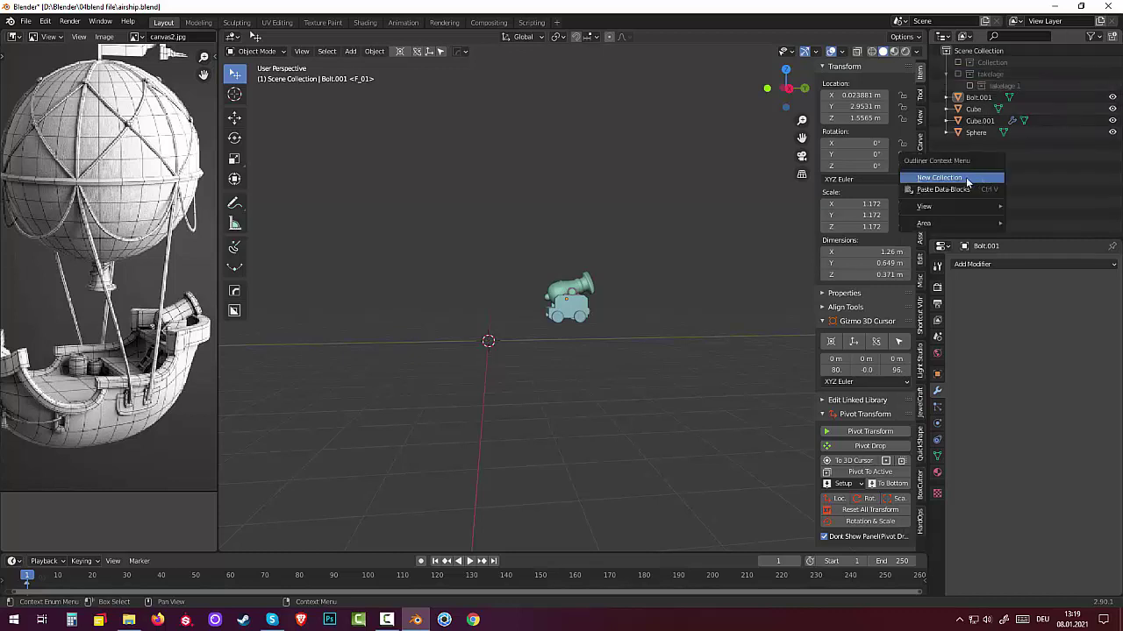
{"action": "left_click", "coordinate": [967, 182]}
{"action": "double_click", "coordinate": [1009, 97]}
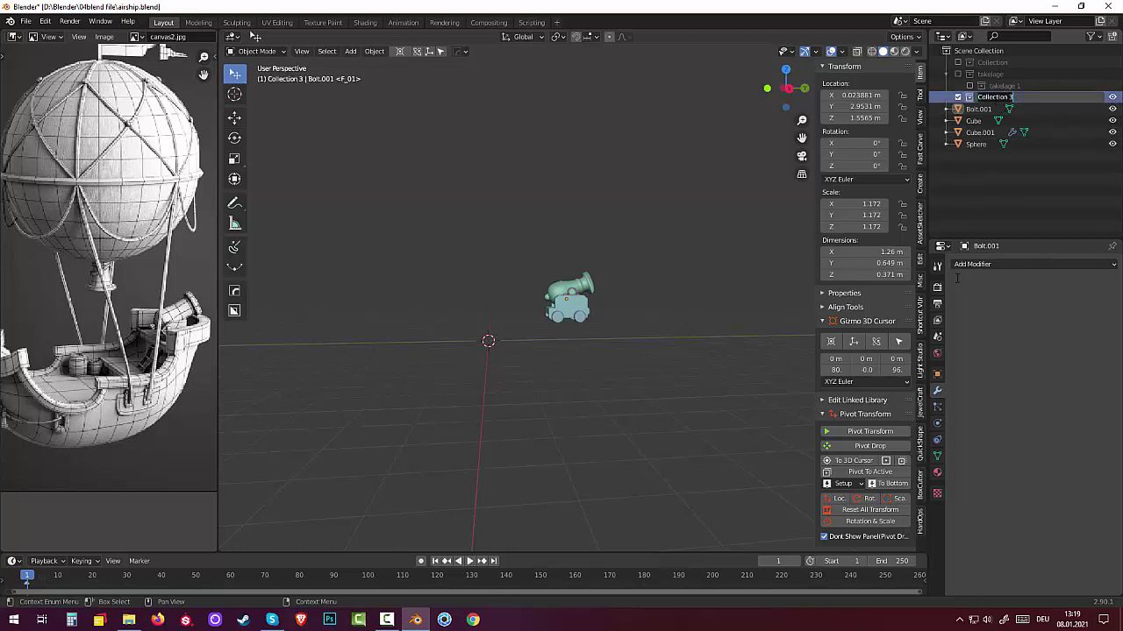
{"action": "type", "text": "cannon"}
{"action": "key", "text": "Return"}
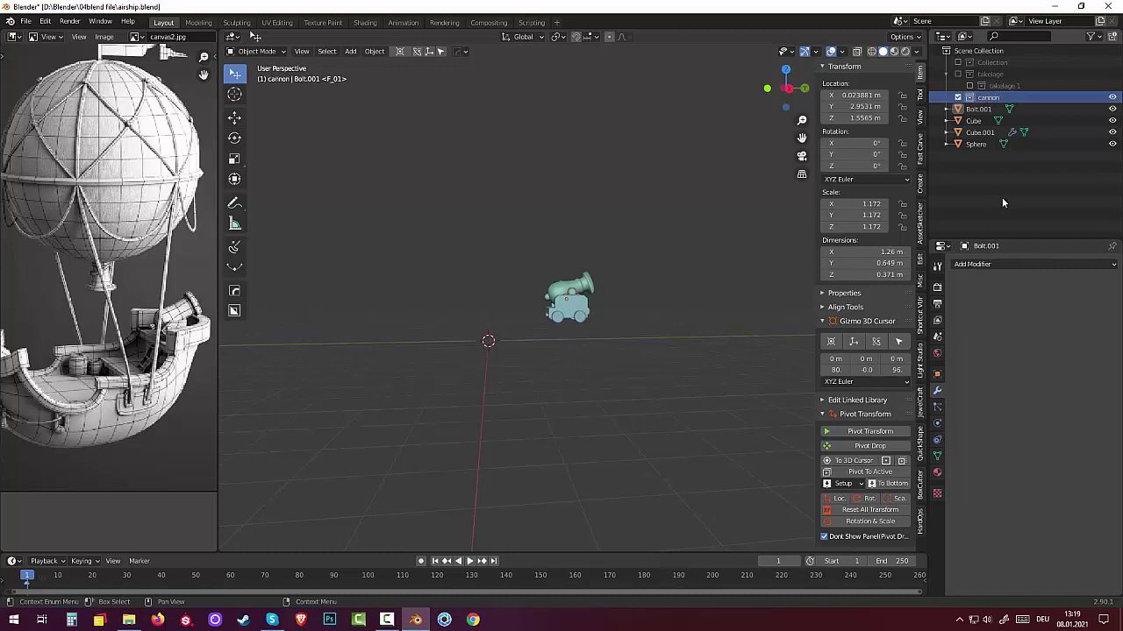
Move Bolt.001, Cube, Cube.001 and Sphere into cannon and re-include the takelage collection.
{"action": "left_click", "coordinate": [979, 109]}
{"action": "left_click", "coordinate": [977, 146], "text": "shift"}
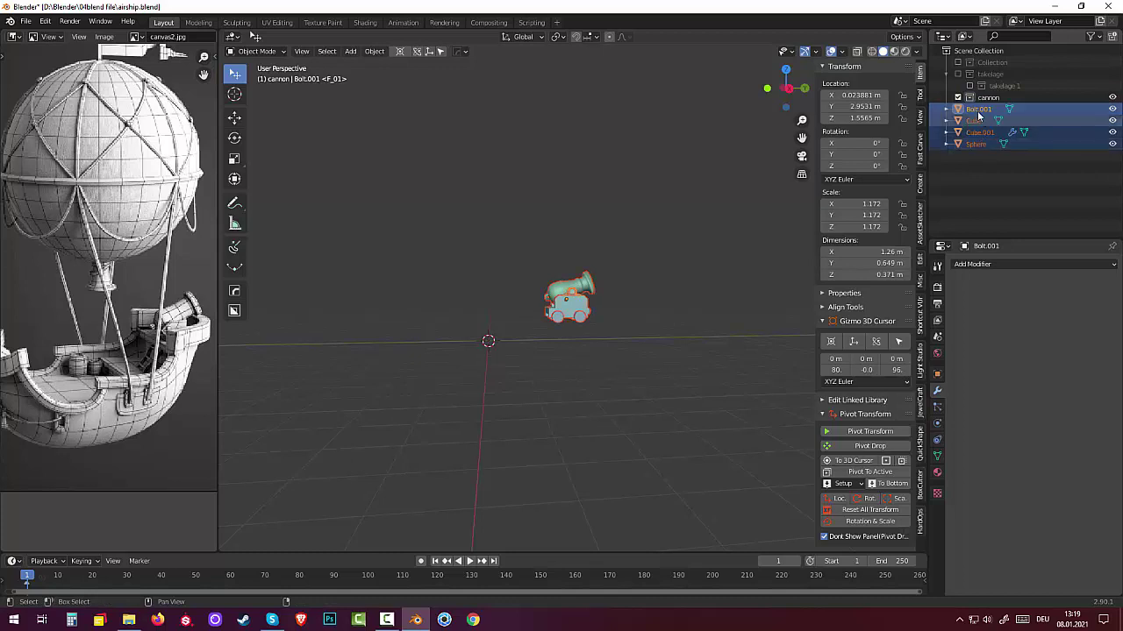
{"action": "left_click_drag", "start_coordinate": [975, 113], "coordinate": [970, 102]}
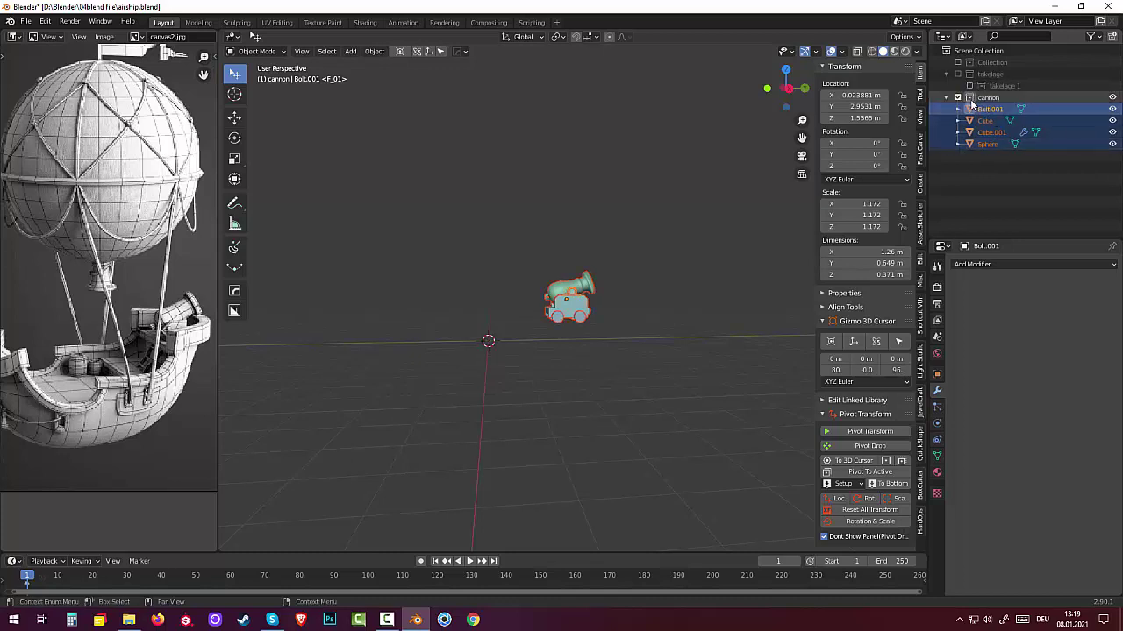
{"action": "left_click", "coordinate": [958, 96]}
{"action": "left_click", "coordinate": [946, 74]}
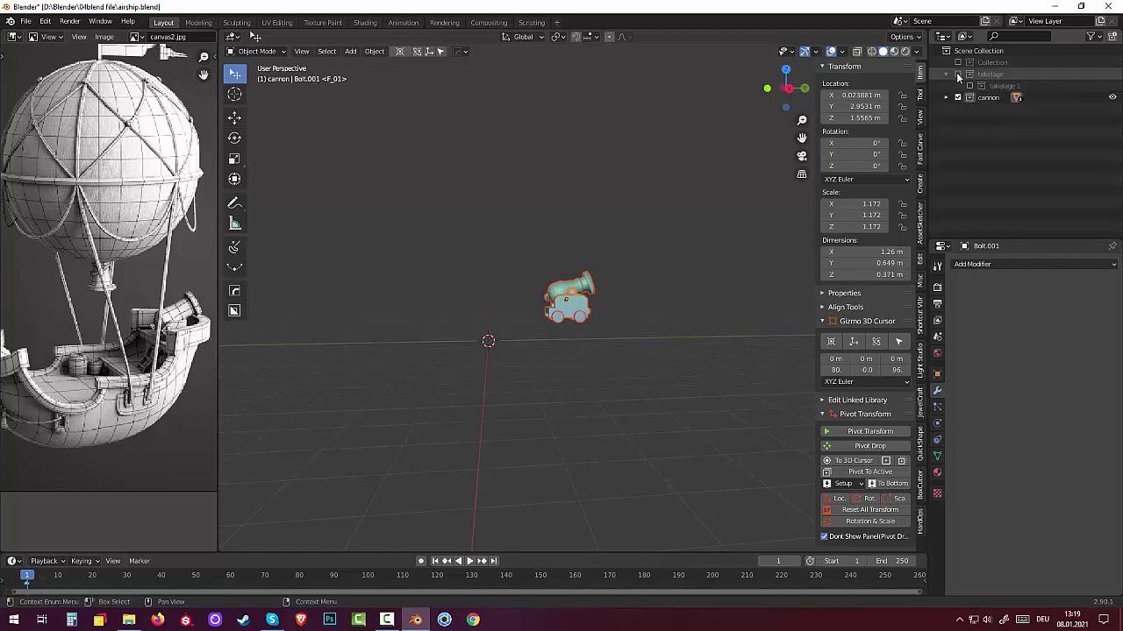
{"action": "left_click", "coordinate": [957, 74]}
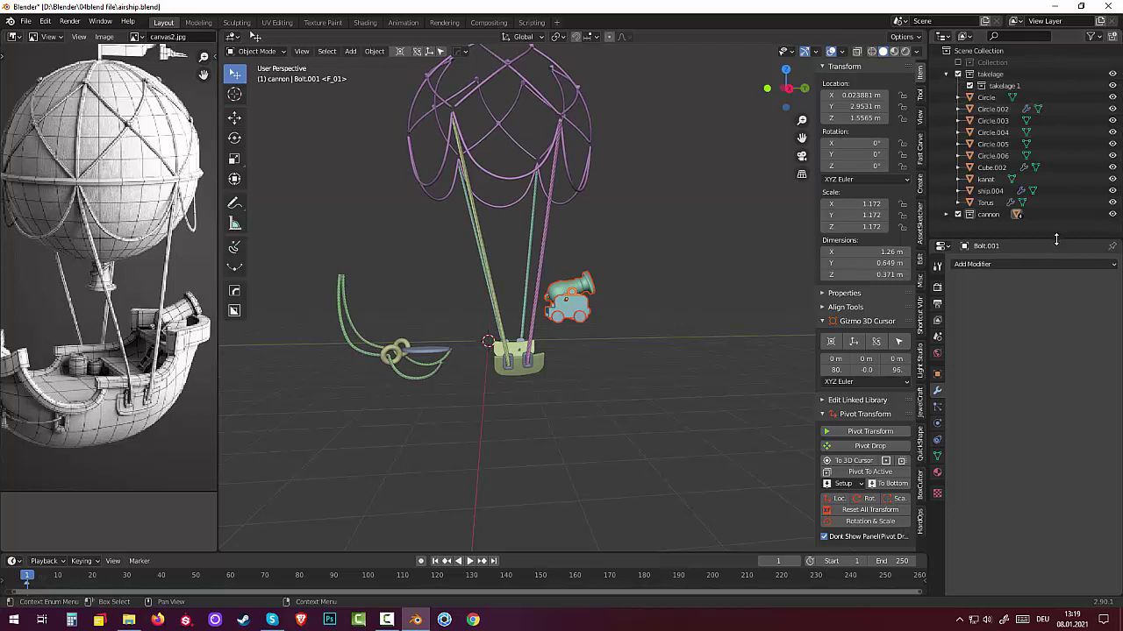
Delete the nested takelage 1 collection, then exclude both cannon and takelage to empty the scene.
{"action": "left_click", "coordinate": [993, 86]}
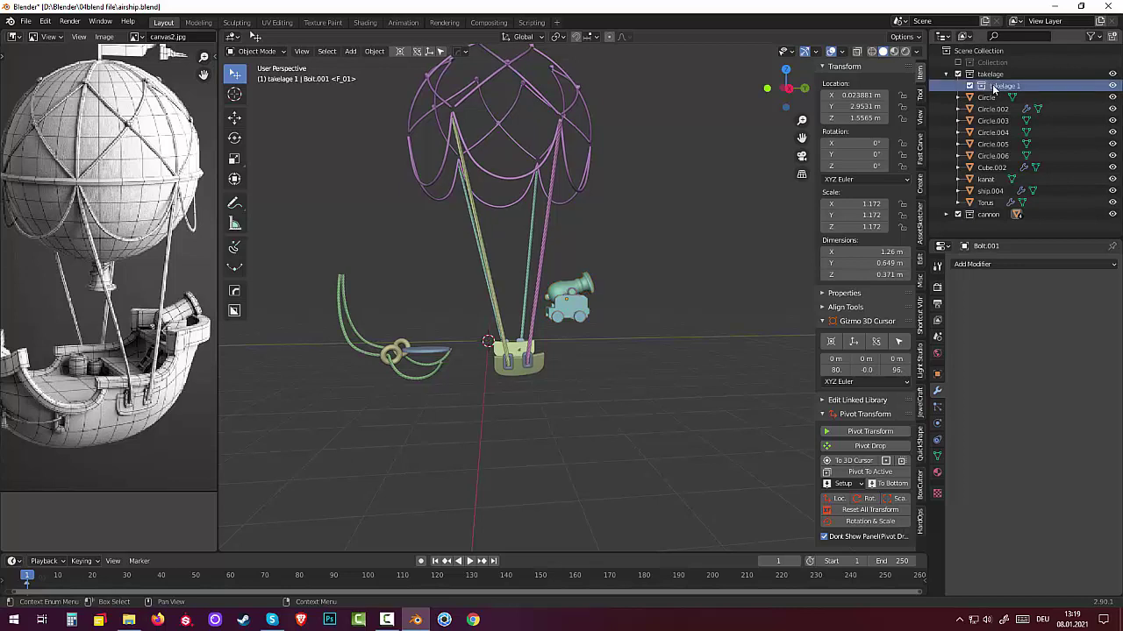
{"action": "left_click", "coordinate": [1113, 87]}
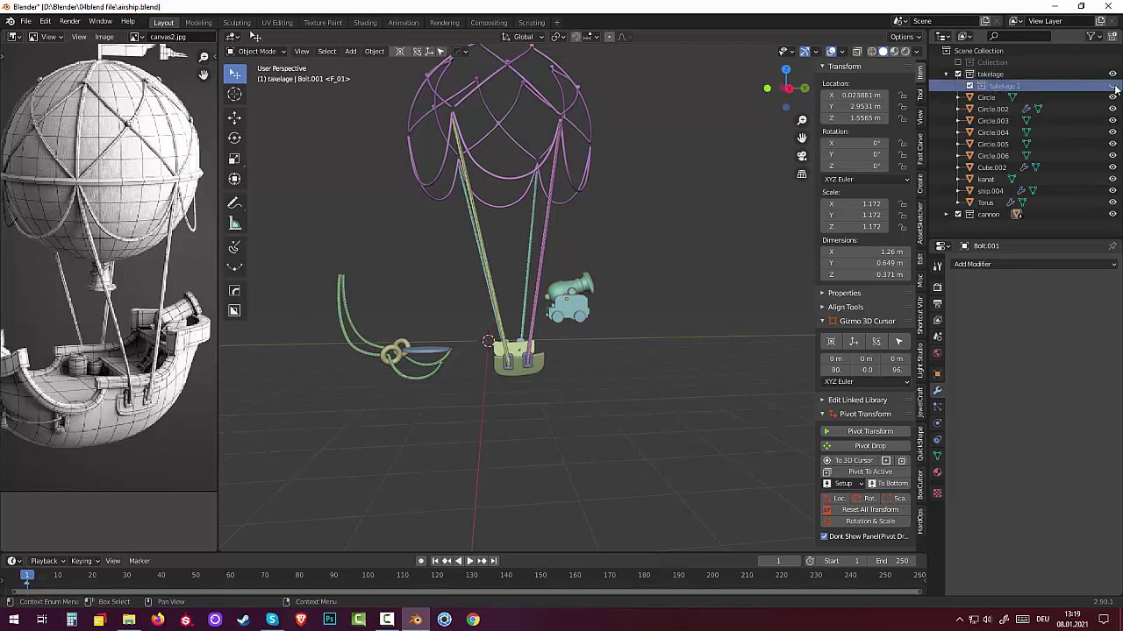
{"action": "right_click", "coordinate": [1001, 88]}
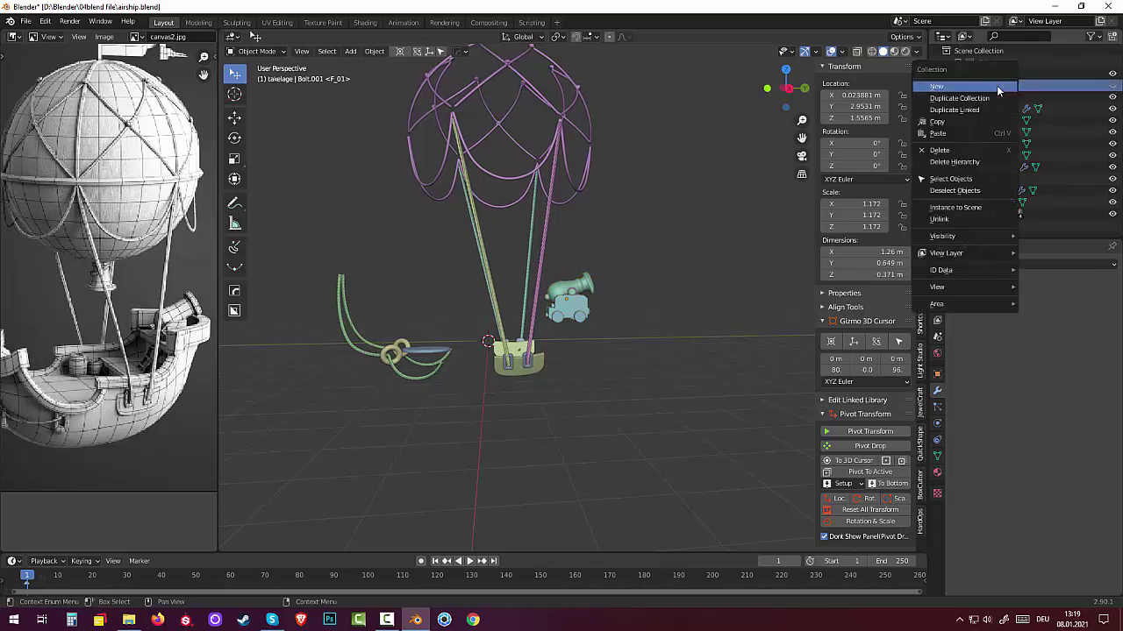
{"action": "left_click", "coordinate": [939, 150]}
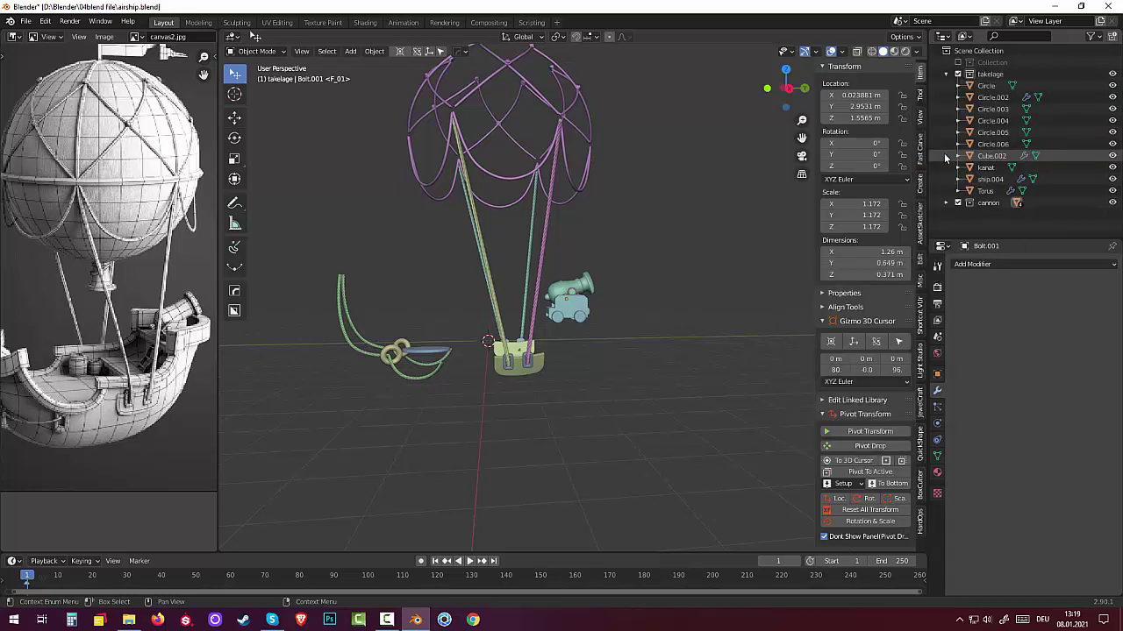
{"action": "left_click", "coordinate": [958, 203]}
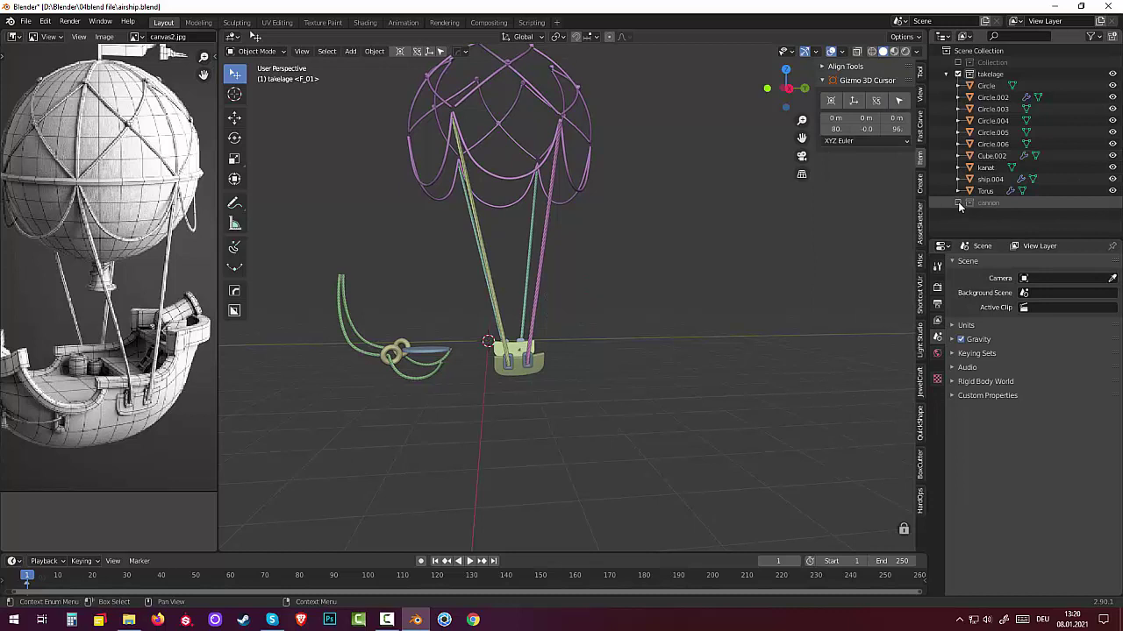
{"action": "left_click", "coordinate": [958, 74]}
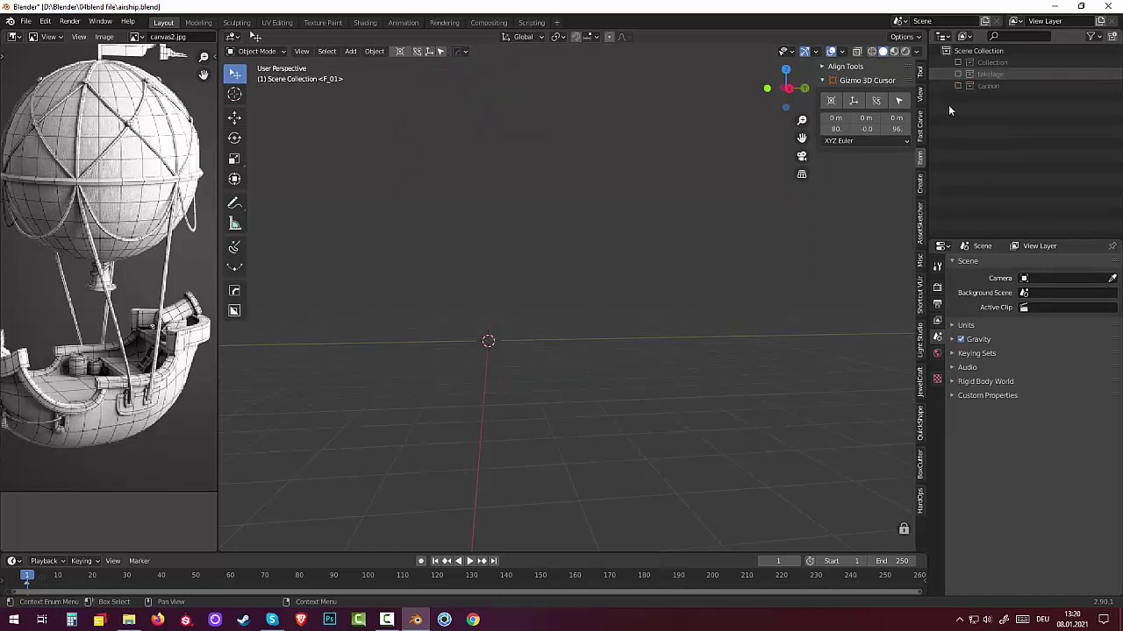
{"action": "mouse_move", "coordinate": [547, 337]}
{"action": "middle_mouse_down"}
{"action": "mouse_move", "coordinate": [527, 364]}
{"action": "mouse_move", "coordinate": [539, 343]}
{"action": "middle_mouse_up"}
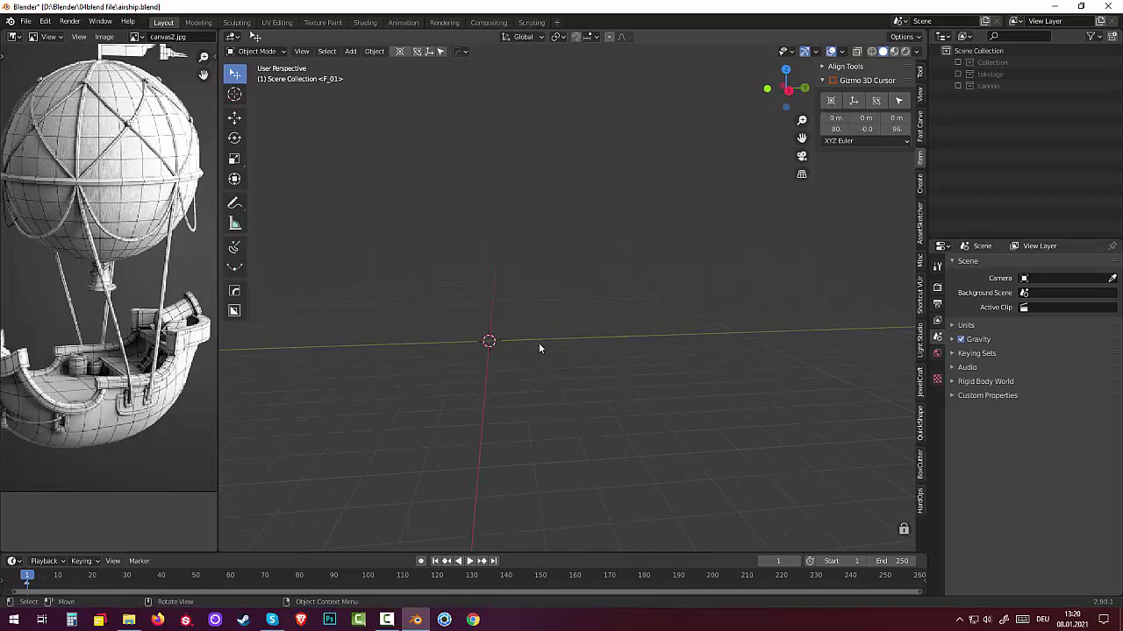
{"action": "left_click", "coordinate": [956, 67]}
{"action": "scroll", "coordinate": [368, 349], "scroll_direction": "up", "scroll_amount": 3}
{"action": "middle_click_drag", "start_coordinate": [369, 350], "coordinate": [408, 375]}
{"action": "key", "text": "shift+a"}
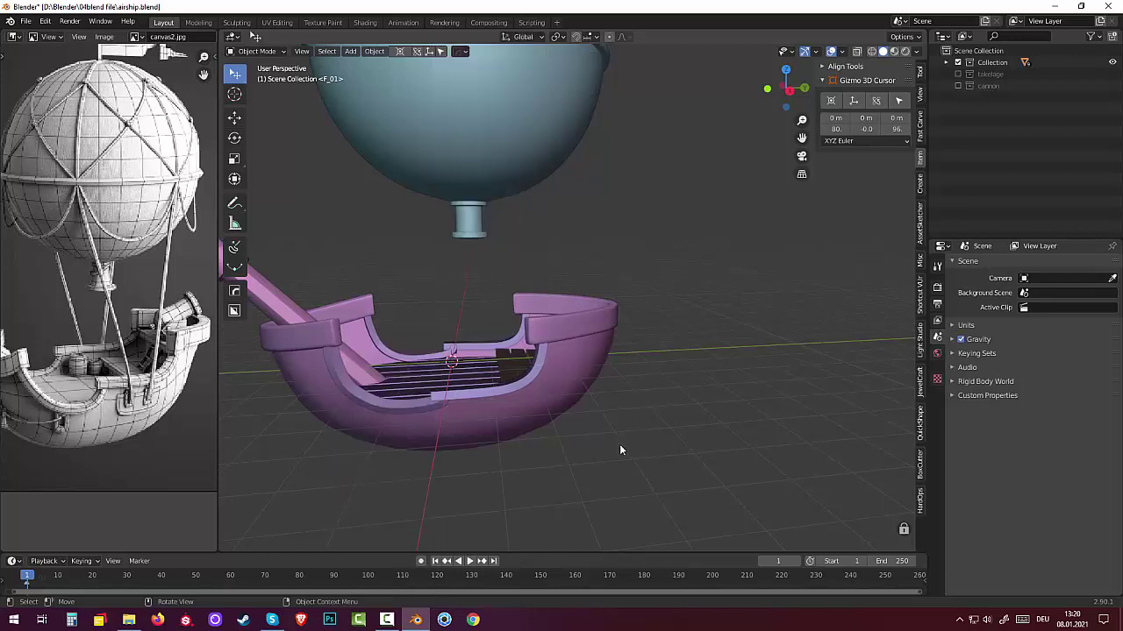
{"action": "middle_click_drag", "start_coordinate": [620, 444], "coordinate": [604, 470]}
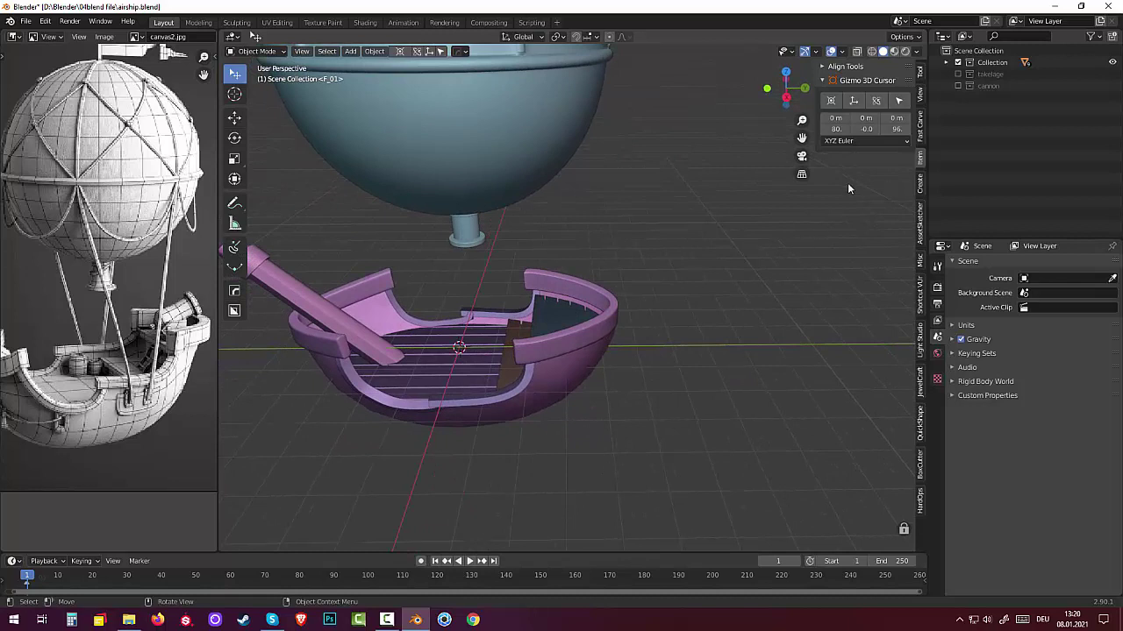
{"action": "left_click", "coordinate": [958, 62]}
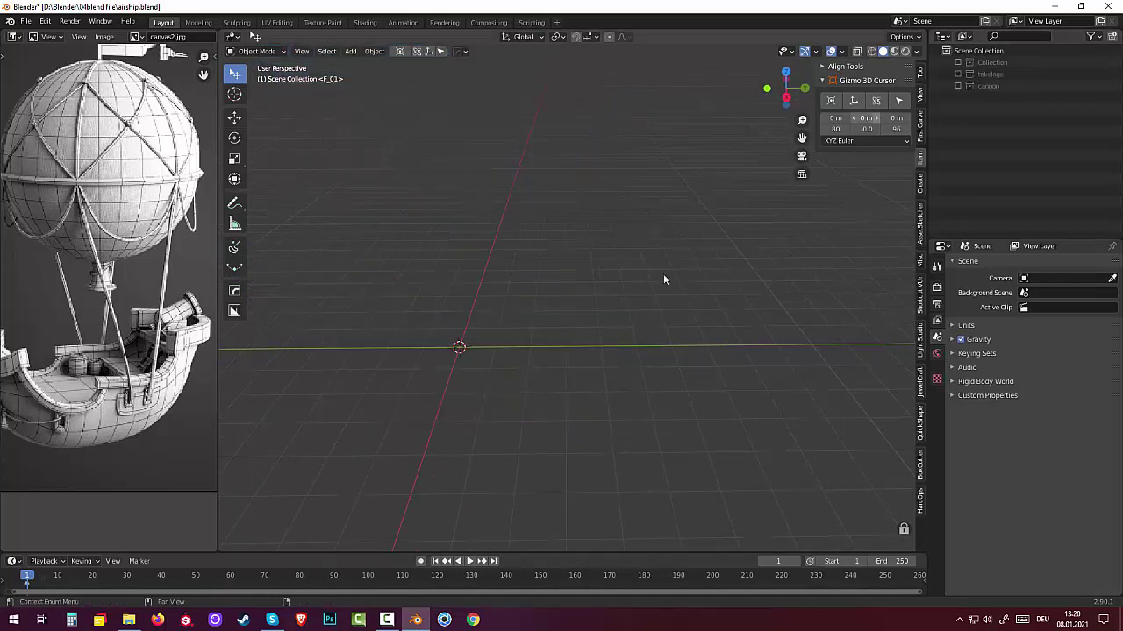
Add a mesh cylinder and flatten it on Z to 0.156.
{"action": "key", "text": "shift+a"}
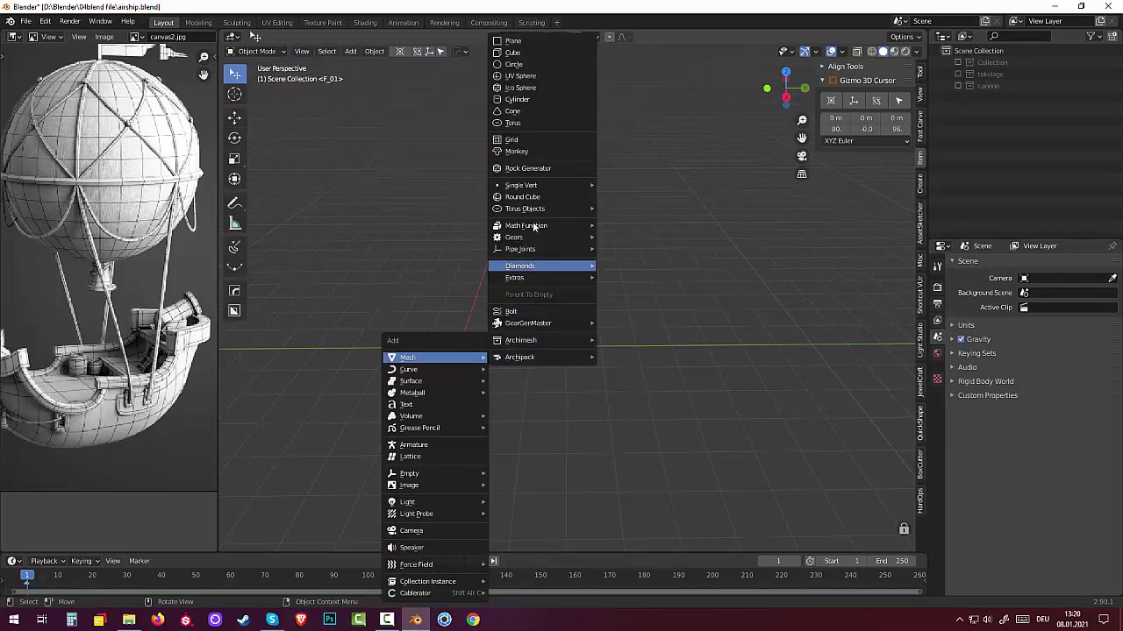
{"action": "mouse_move", "coordinate": [434, 357]}
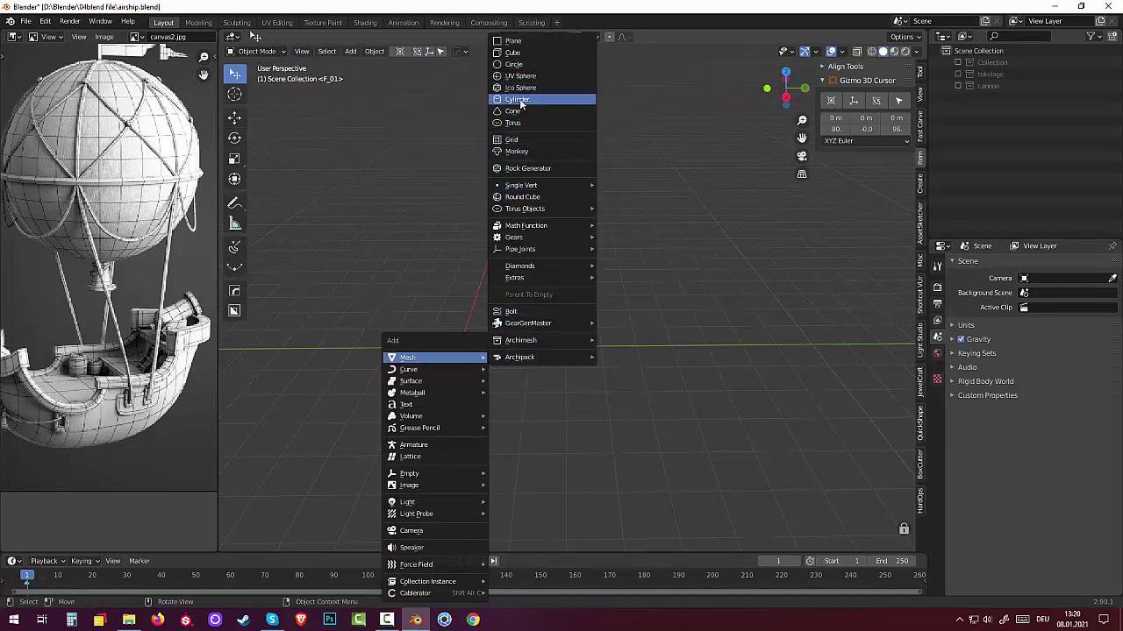
{"action": "left_click", "coordinate": [519, 100]}
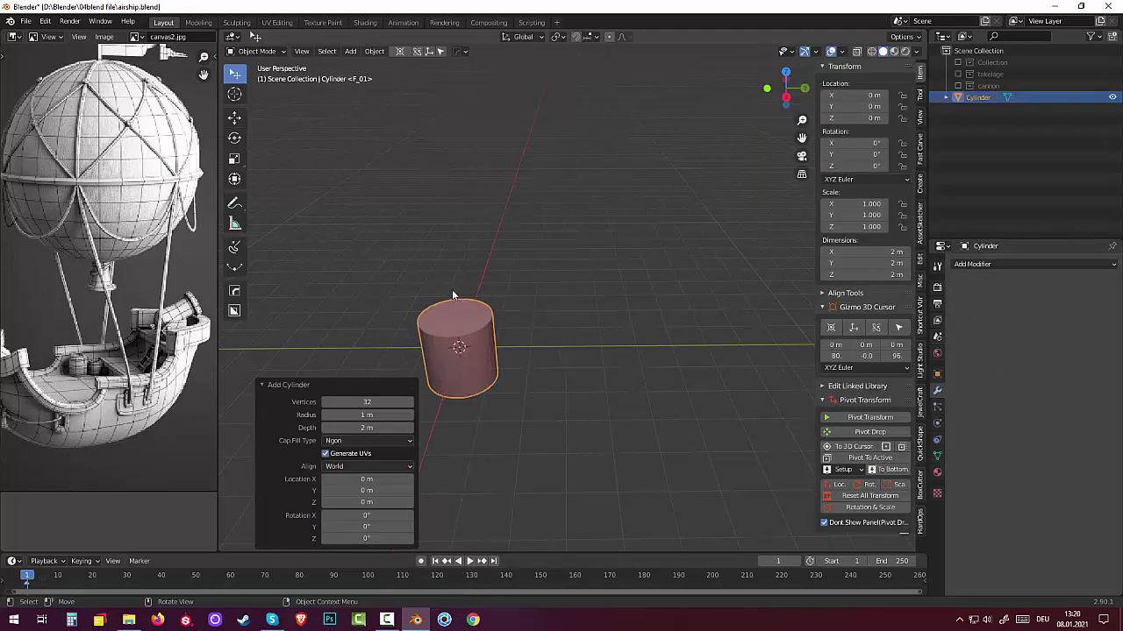
{"action": "key", "text": "s"}
{"action": "key", "text": "z"}
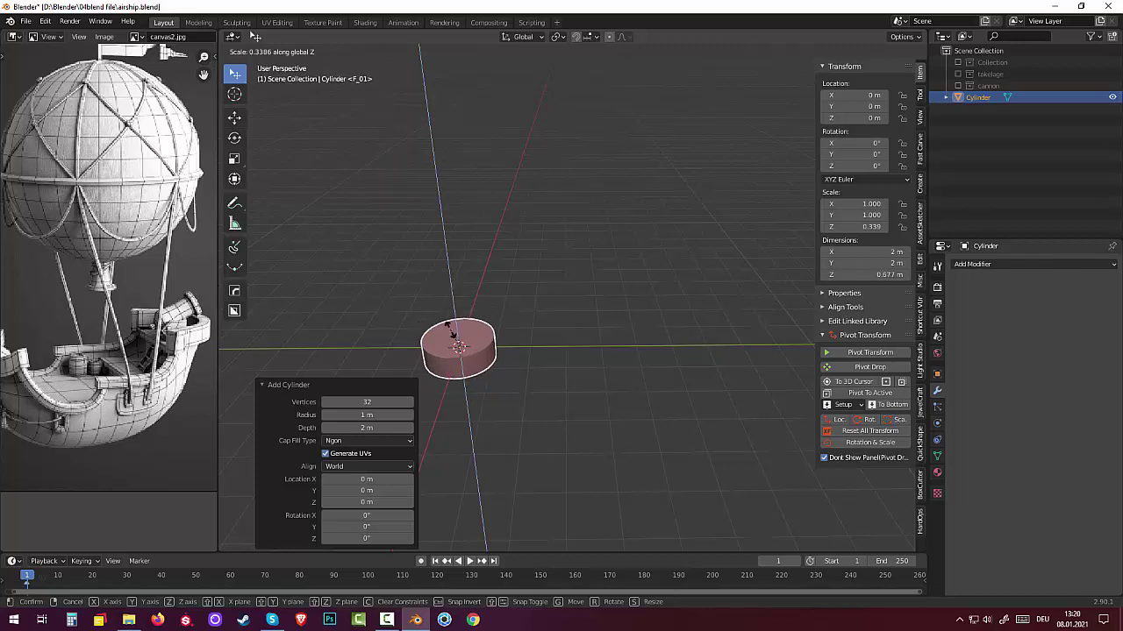
{"action": "left_click", "coordinate": [436, 385]}
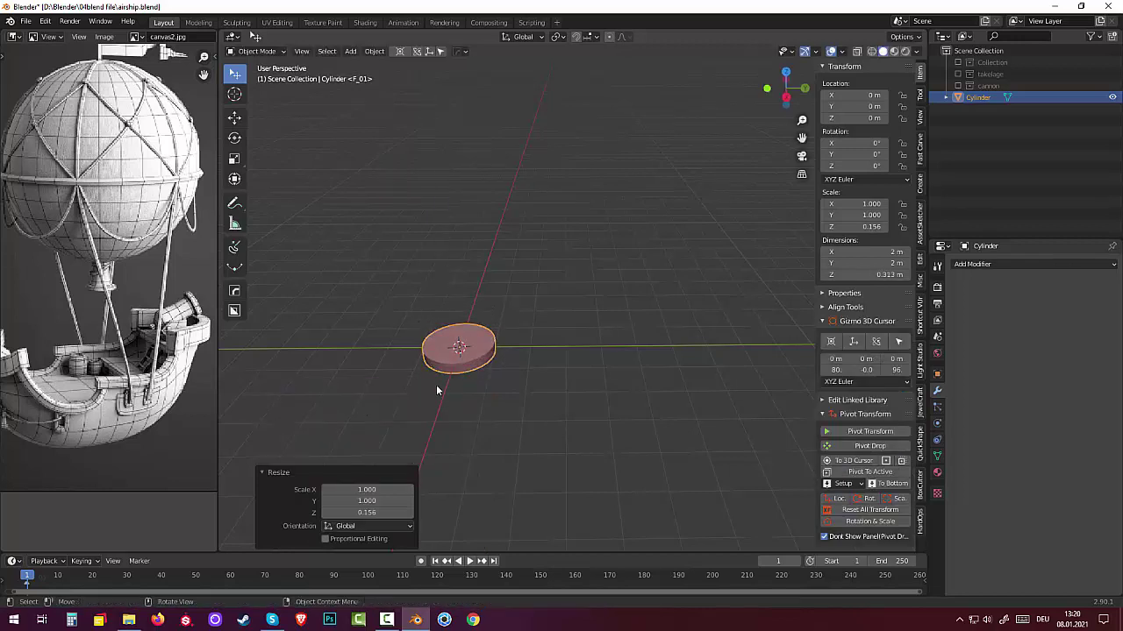
Scale the disc uniformly down to 0.445, about 0.889 m wide and 0.139 m thick.
{"action": "scroll", "coordinate": [438, 384], "scroll_direction": "up", "scroll_amount": 3}
{"action": "mouse_move", "coordinate": [440, 385]}
{"action": "middle_mouse_down"}
{"action": "mouse_move", "coordinate": [433, 415]}
{"action": "mouse_move", "coordinate": [410, 402]}
{"action": "middle_mouse_up"}
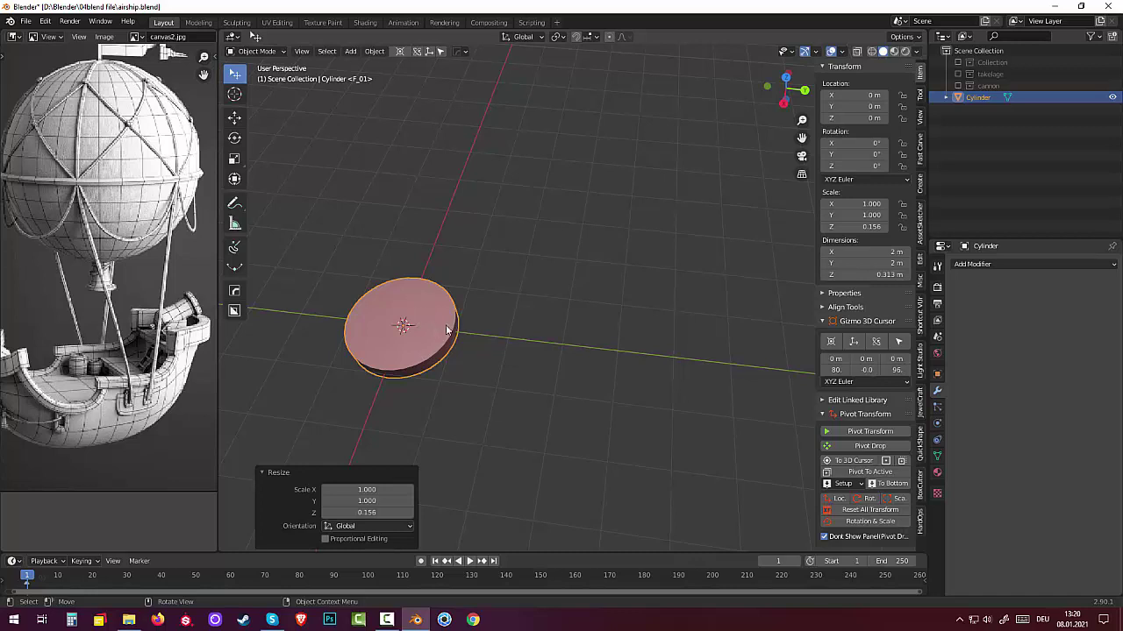
{"action": "middle_click_drag", "start_coordinate": [434, 327], "coordinate": [518, 340]}
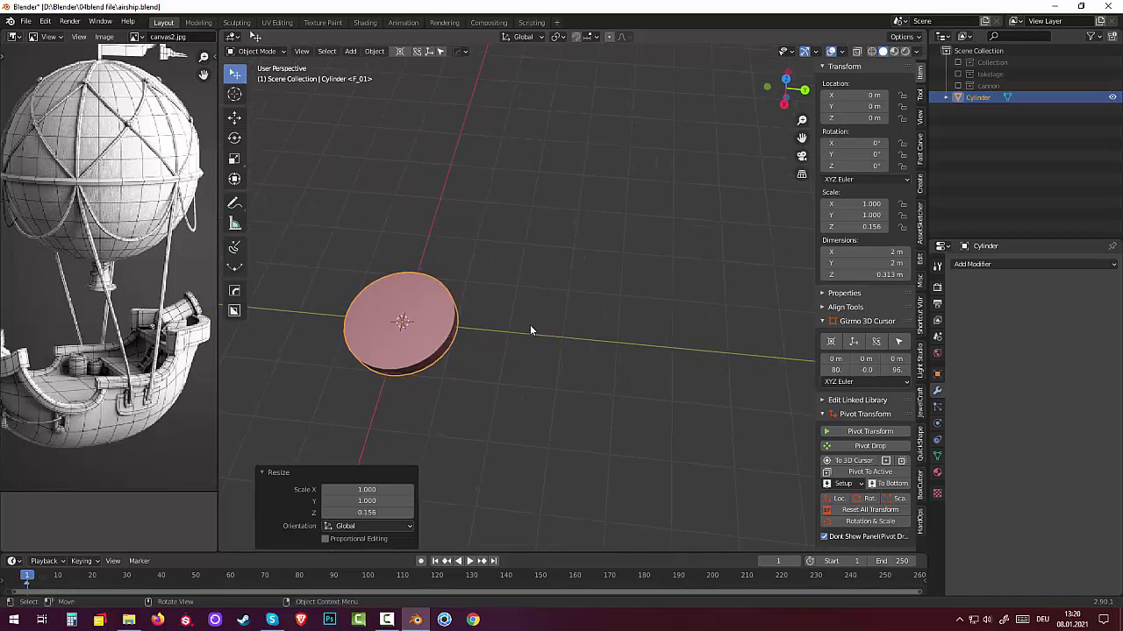
{"action": "key", "text": "s"}
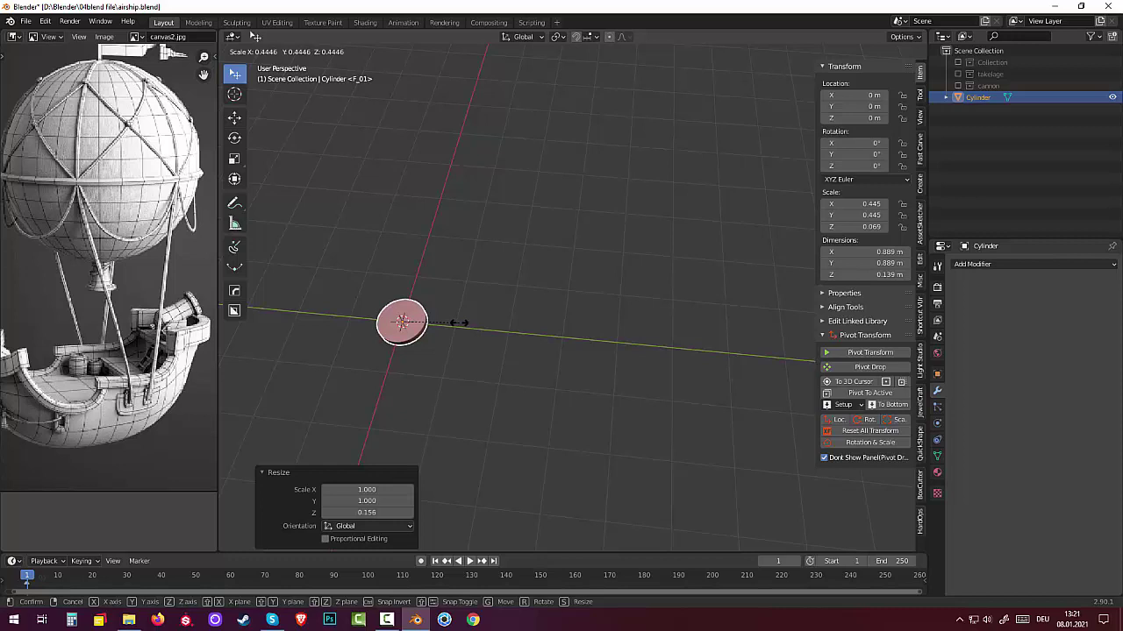
{"action": "left_click", "coordinate": [457, 322]}
{"action": "mouse_move", "coordinate": [337, 318]}
{"action": "middle_mouse_down"}
{"action": "mouse_move", "coordinate": [324, 222]}
{"action": "mouse_move", "coordinate": [337, 229]}
{"action": "mouse_move", "coordinate": [386, 462]}
{"action": "mouse_move", "coordinate": [326, 376]}
{"action": "middle_mouse_up"}
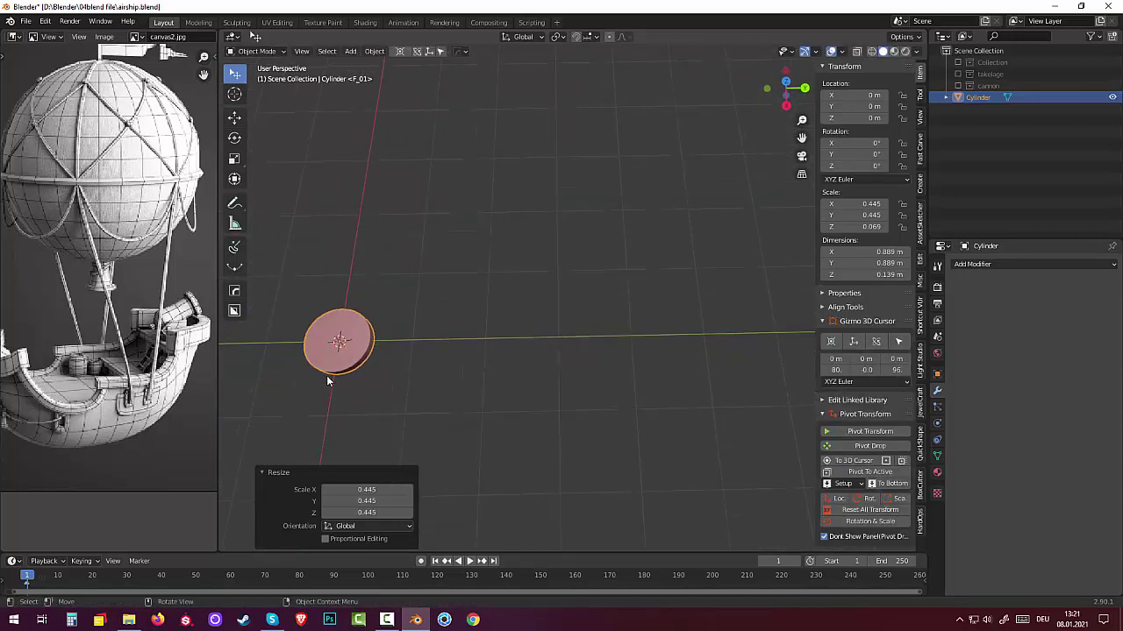
In Edit Mode with all selected and X-ray on, inset the disc's faces by 0.3202 m.
{"action": "key", "text": "Tab"}
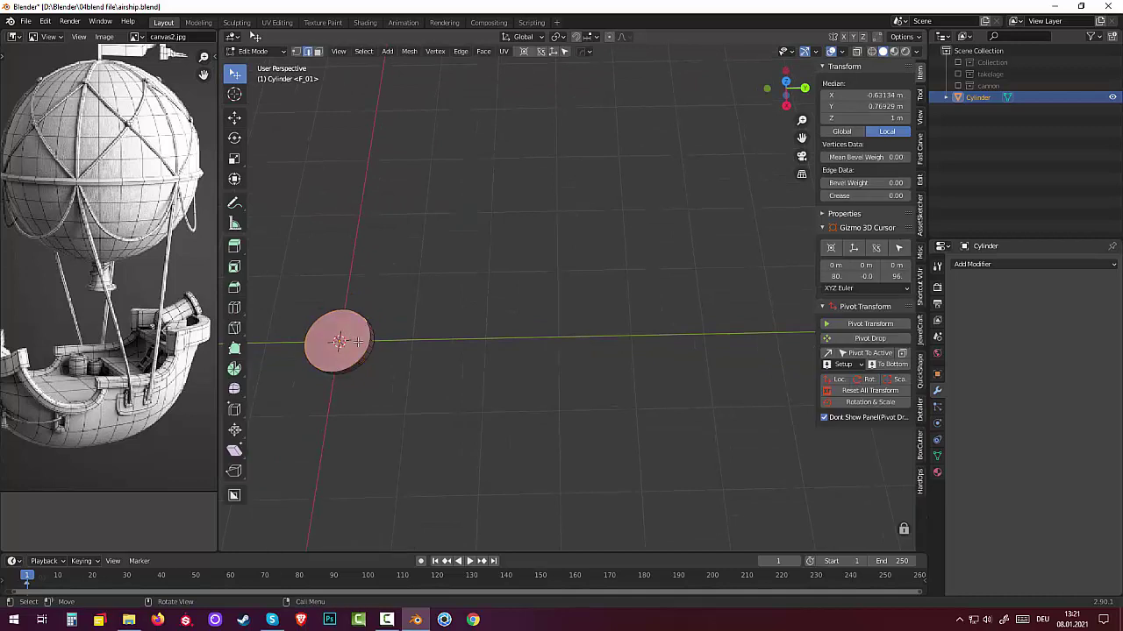
{"action": "key", "text": "a"}
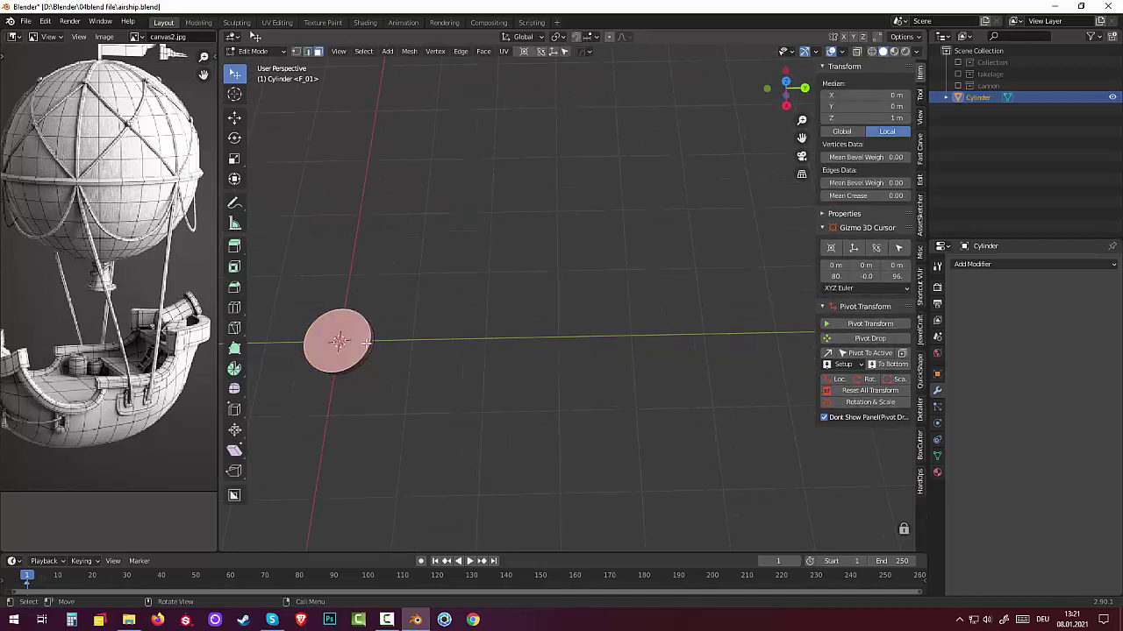
{"action": "mouse_move", "coordinate": [358, 341]}
{"action": "middle_mouse_down"}
{"action": "mouse_move", "coordinate": [311, 273]}
{"action": "mouse_move", "coordinate": [376, 321]}
{"action": "mouse_move", "coordinate": [368, 349]}
{"action": "mouse_move", "coordinate": [354, 349]}
{"action": "mouse_move", "coordinate": [356, 338]}
{"action": "middle_mouse_up"}
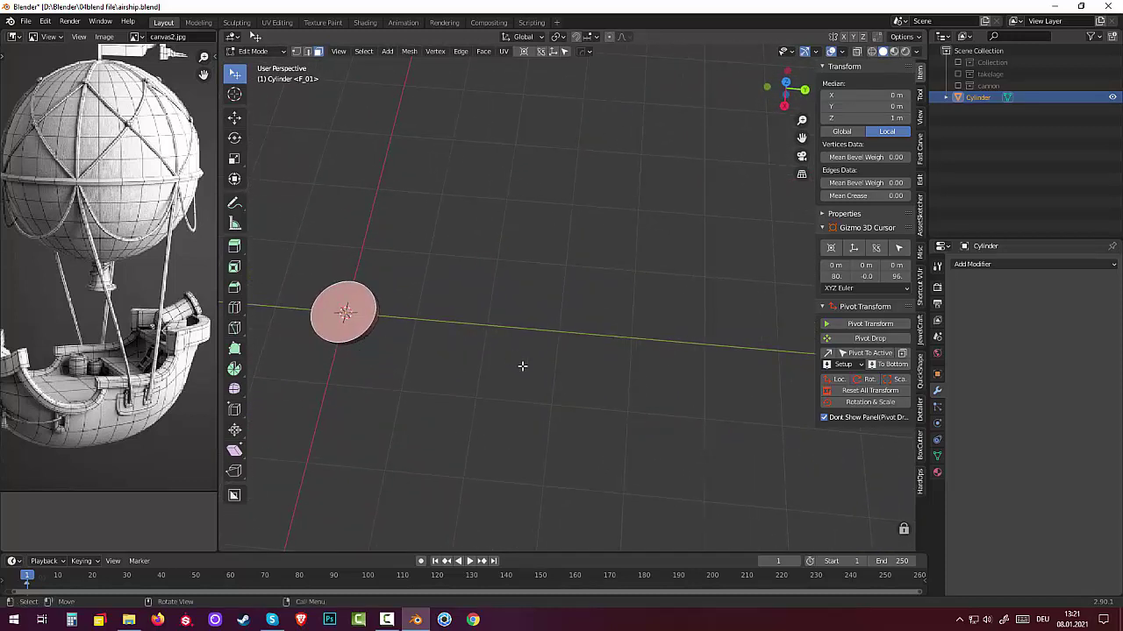
{"action": "mouse_move", "coordinate": [514, 359]}
{"action": "middle_mouse_down"}
{"action": "mouse_move", "coordinate": [451, 313]}
{"action": "mouse_move", "coordinate": [431, 225]}
{"action": "mouse_move", "coordinate": [447, 195]}
{"action": "middle_mouse_up"}
{"action": "key", "text": "alt+z"}
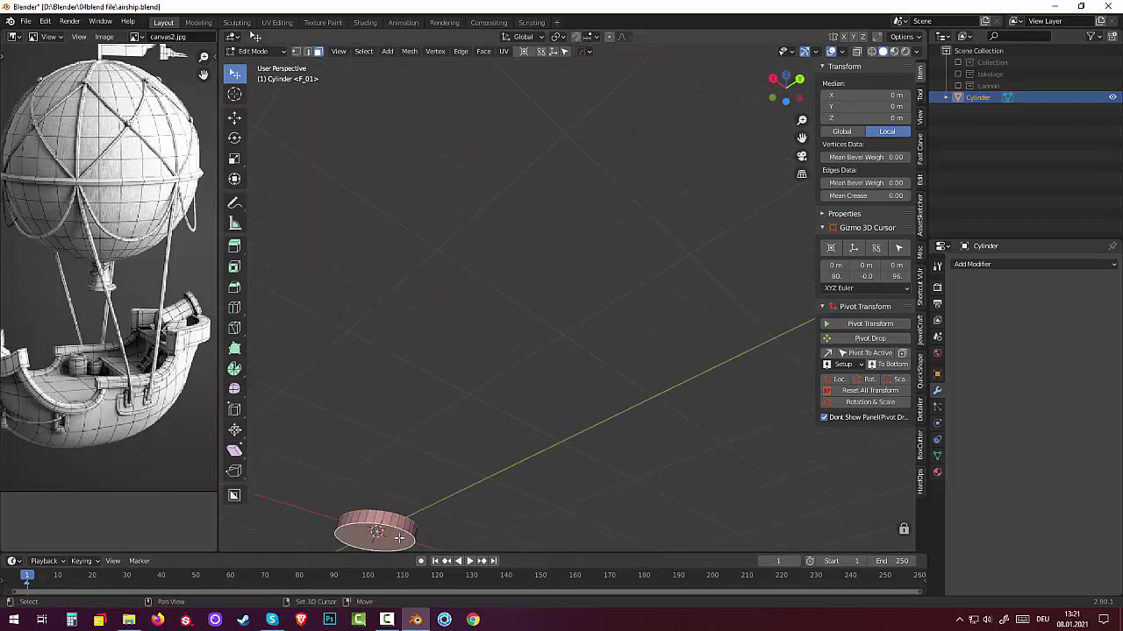
{"action": "mouse_move", "coordinate": [401, 538]}
{"action": "middle_mouse_down"}
{"action": "mouse_move", "coordinate": [445, 58]}
{"action": "mouse_move", "coordinate": [517, 123]}
{"action": "mouse_move", "coordinate": [547, 226]}
{"action": "middle_mouse_up"}
{"action": "key", "text": "i"}
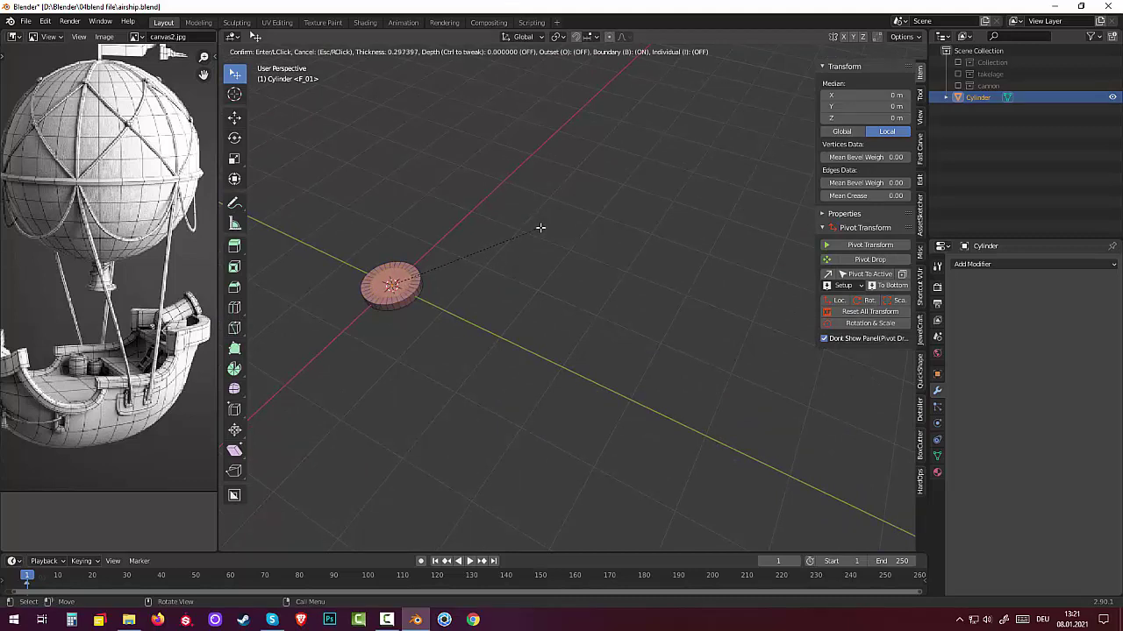
{"action": "left_click", "coordinate": [540, 228]}
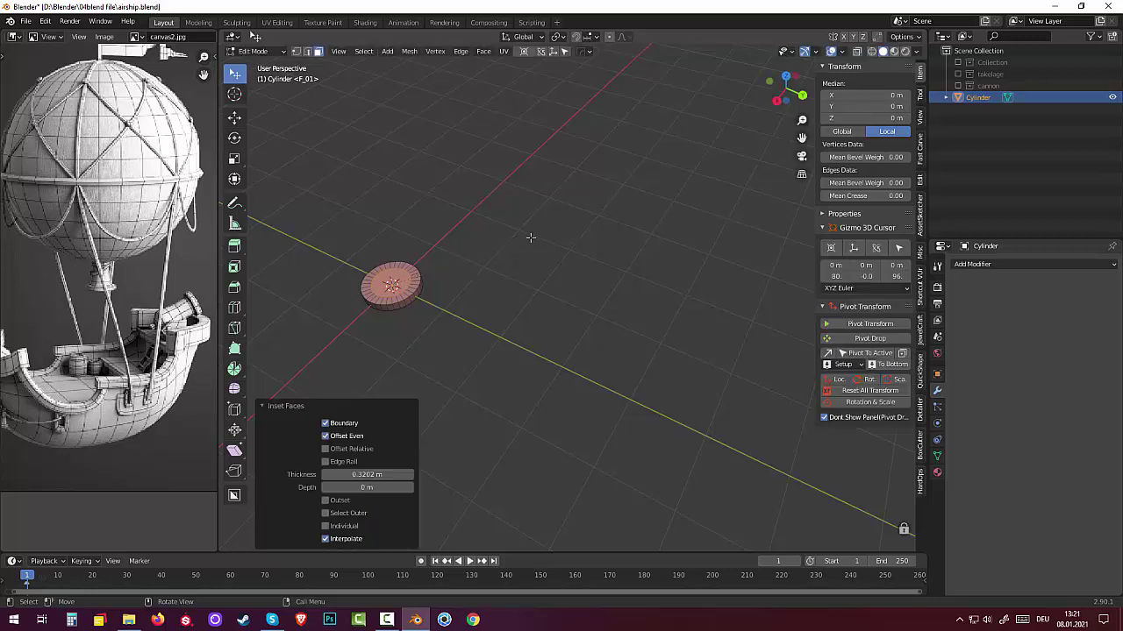
{"action": "left_click", "coordinate": [461, 51]}
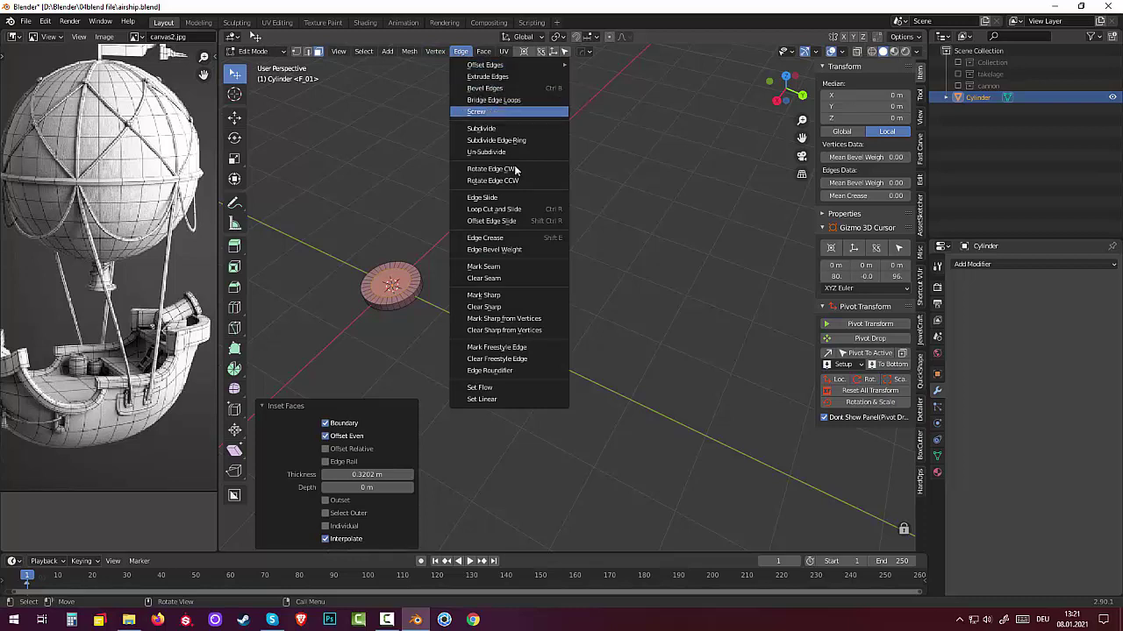
Bridge Edge Loops on the inset loops to punch a hole through the disc, then deselect.
{"action": "left_click", "coordinate": [496, 103]}
{"action": "mouse_move", "coordinate": [482, 198]}
{"action": "middle_mouse_down"}
{"action": "mouse_move", "coordinate": [521, 228]}
{"action": "mouse_move", "coordinate": [481, 204]}
{"action": "middle_mouse_up"}
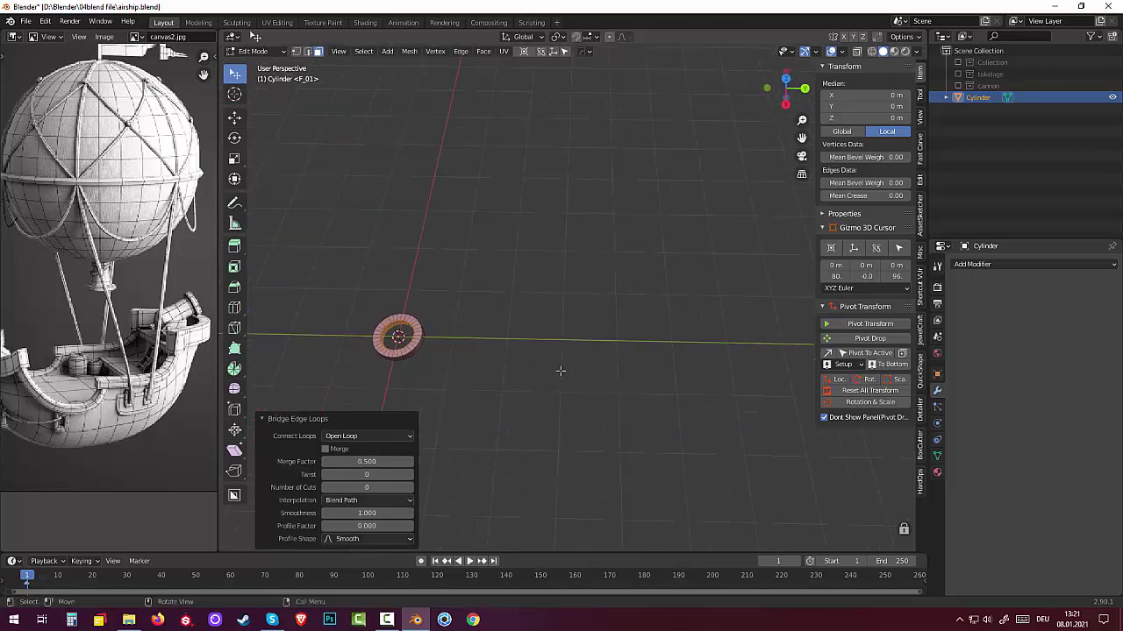
{"action": "key", "text": "alt+a"}
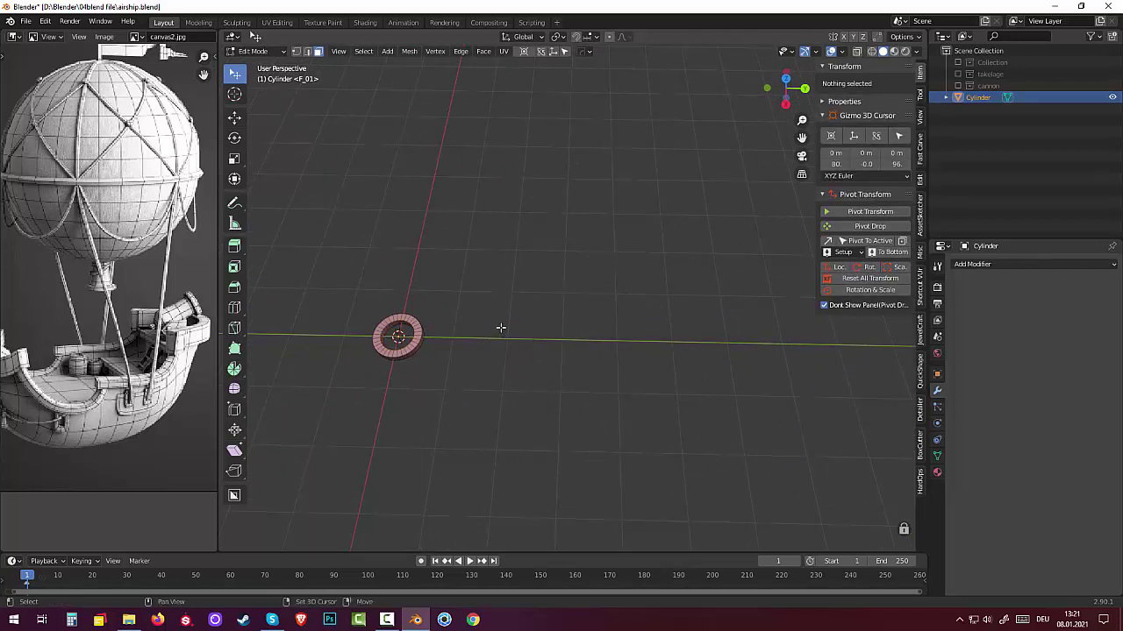
{"action": "mouse_move", "coordinate": [473, 321]}
{"action": "middle_mouse_down"}
{"action": "mouse_move", "coordinate": [531, 308]}
{"action": "mouse_move", "coordinate": [426, 368]}
{"action": "mouse_move", "coordinate": [380, 427]}
{"action": "mouse_move", "coordinate": [456, 408]}
{"action": "mouse_move", "coordinate": [434, 445]}
{"action": "middle_mouse_up"}
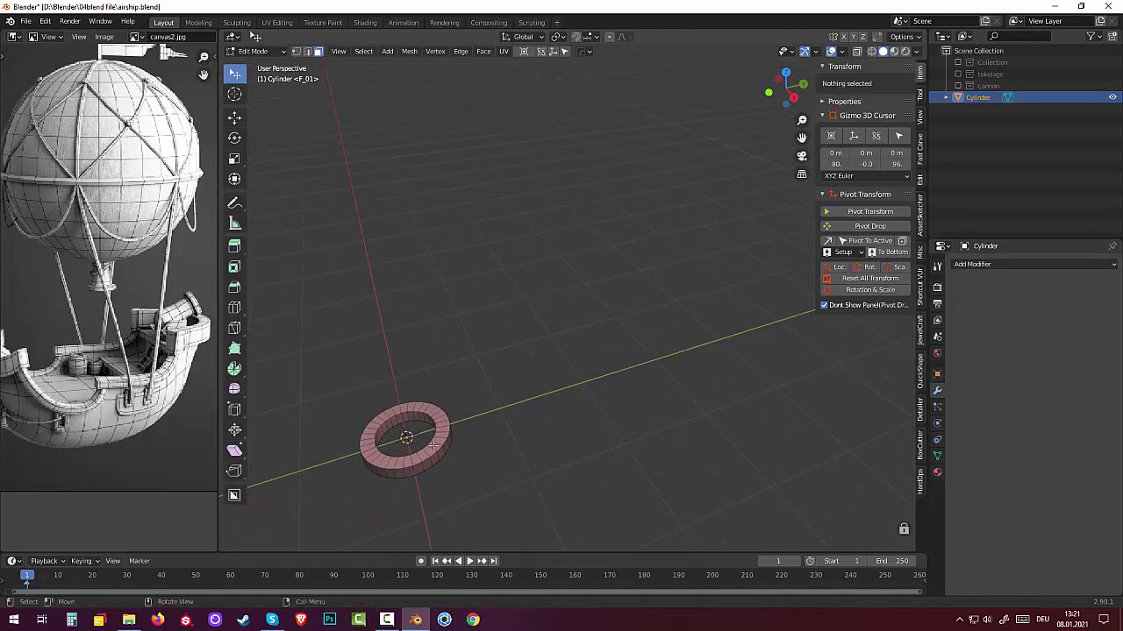
{"action": "left_click", "coordinate": [433, 446]}
Add a two-cut loop around the ring, left unslid.
{"action": "key", "text": "ctrl+r"}
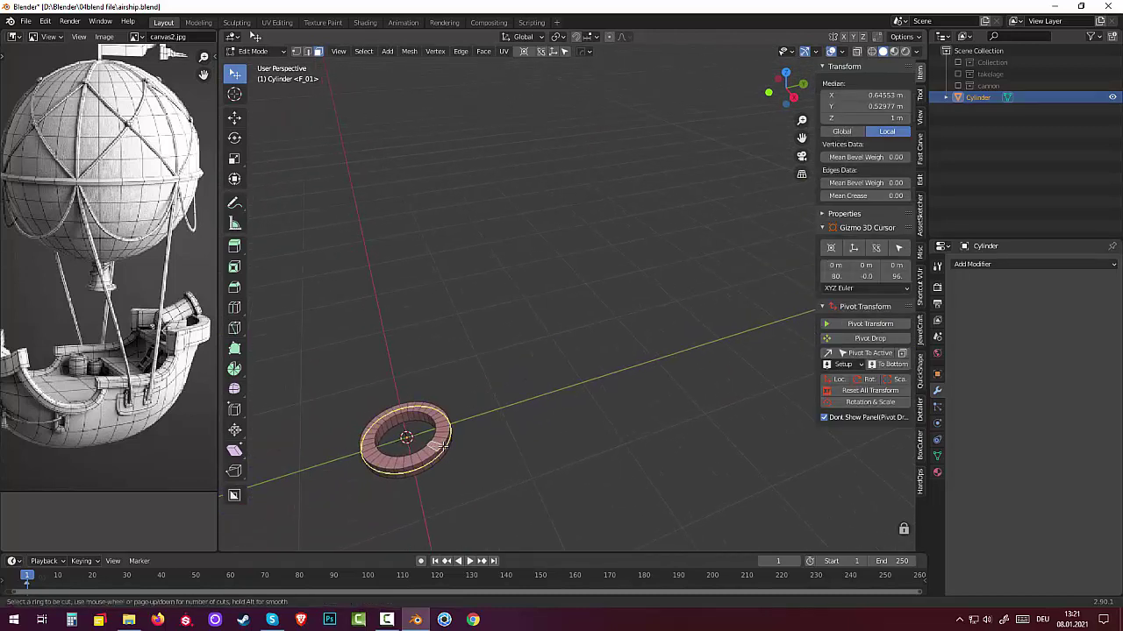
{"action": "scroll", "coordinate": [436, 436], "scroll_direction": "up", "scroll_amount": 1}
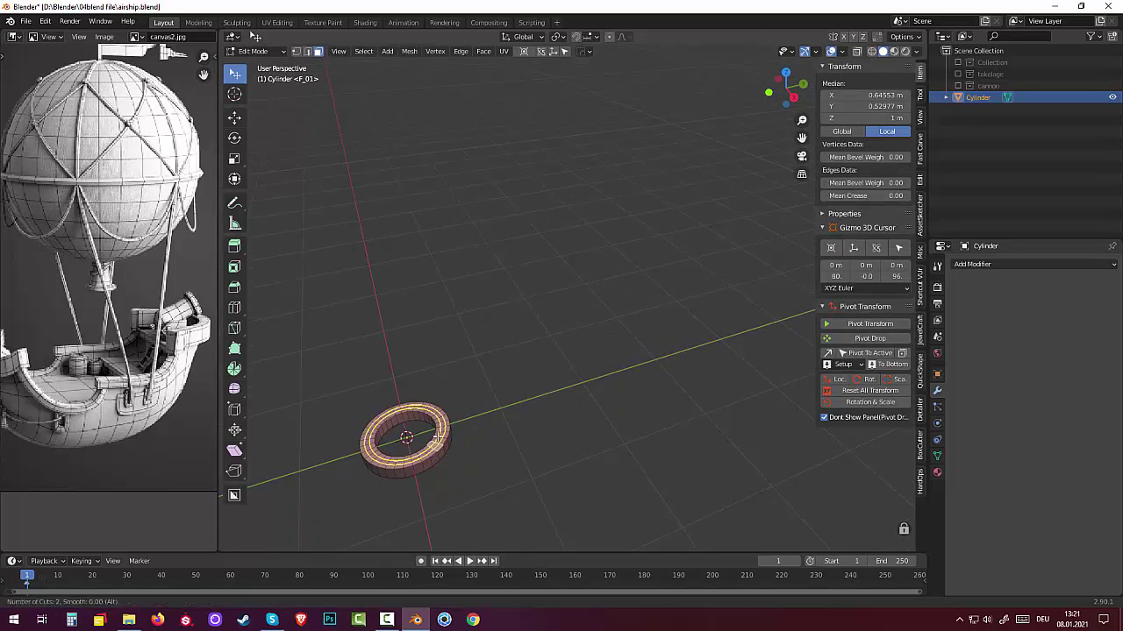
{"action": "left_click", "coordinate": [436, 436]}
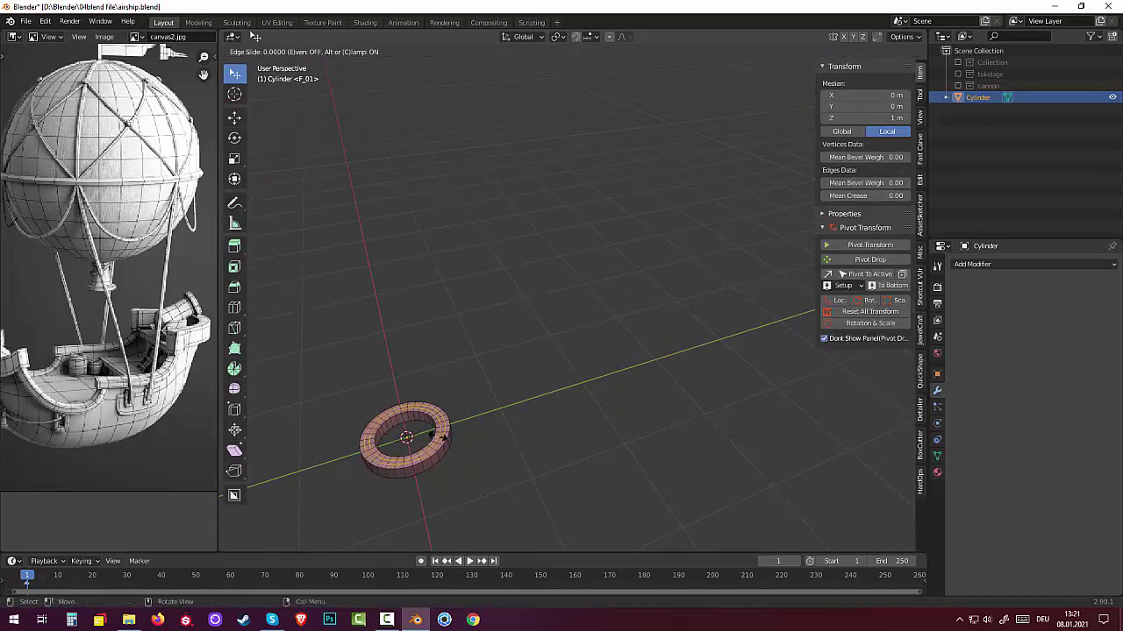
{"action": "left_click", "coordinate": [436, 436]}
{"action": "left_click", "coordinate": [438, 438]}
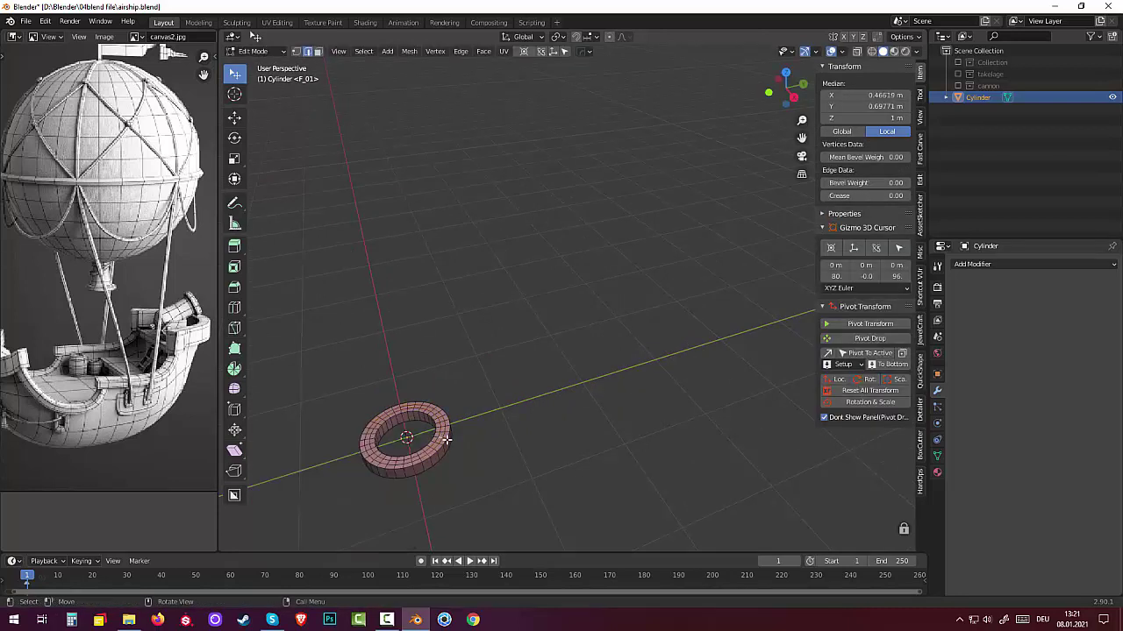
{"action": "mouse_move", "coordinate": [441, 439]}
{"action": "middle_mouse_down"}
{"action": "mouse_move", "coordinate": [482, 406]}
{"action": "mouse_move", "coordinate": [470, 429]}
{"action": "middle_mouse_up"}
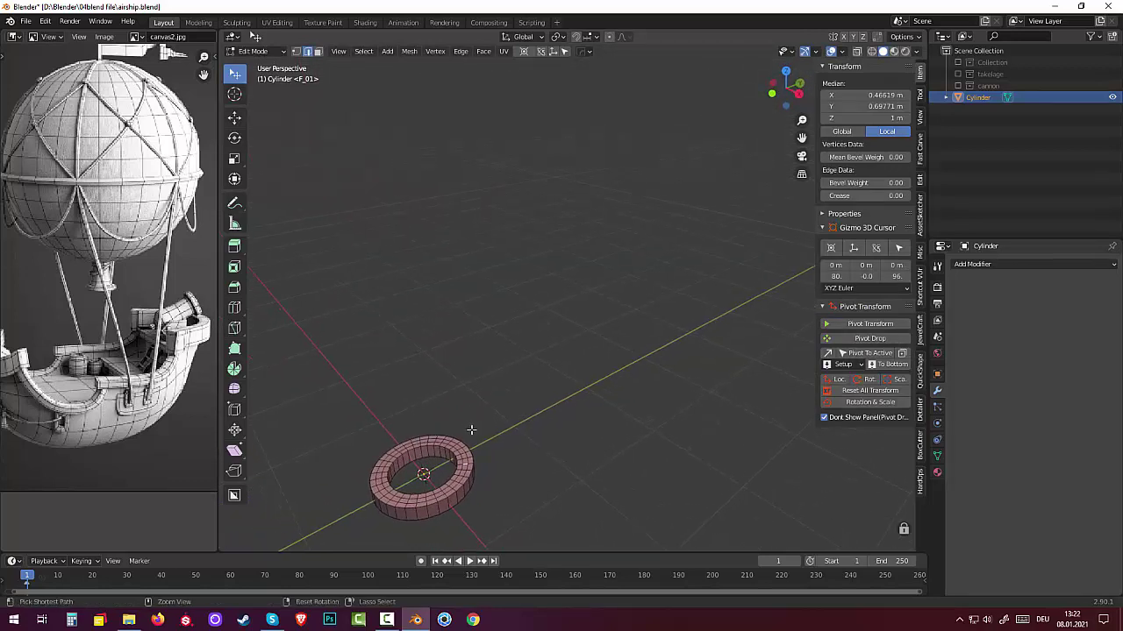
{"action": "left_click", "coordinate": [509, 465], "text": "ctrl"}
{"action": "left_click", "coordinate": [463, 472], "text": "ctrl"}
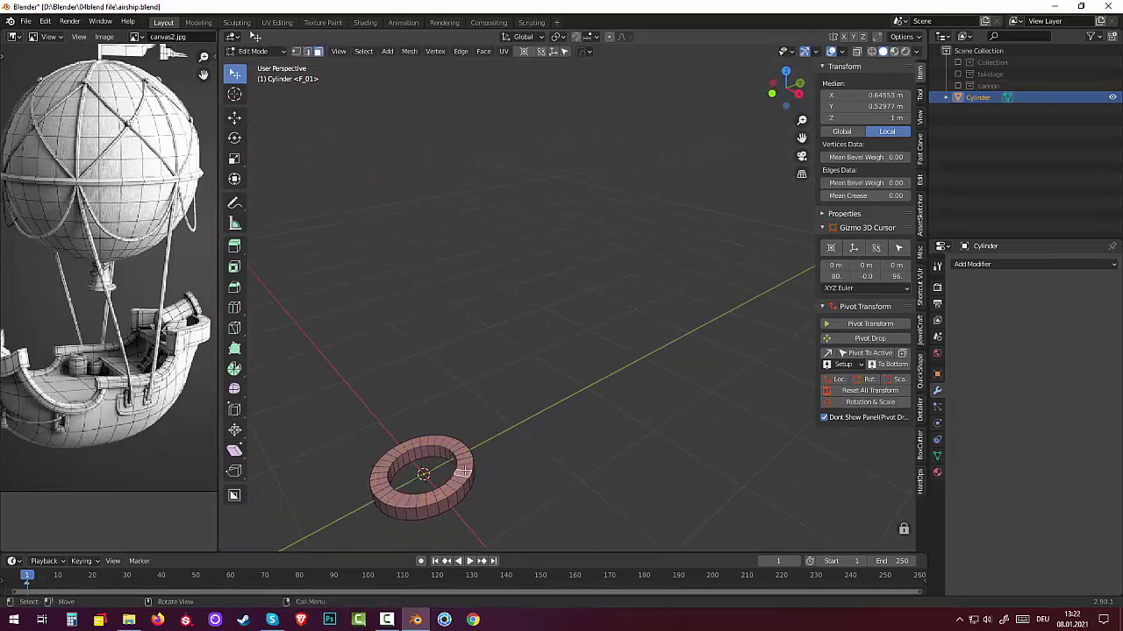
Try another two-cut loop with scaling, then cancel and undo it.
{"action": "key", "text": "ctrl+r"}
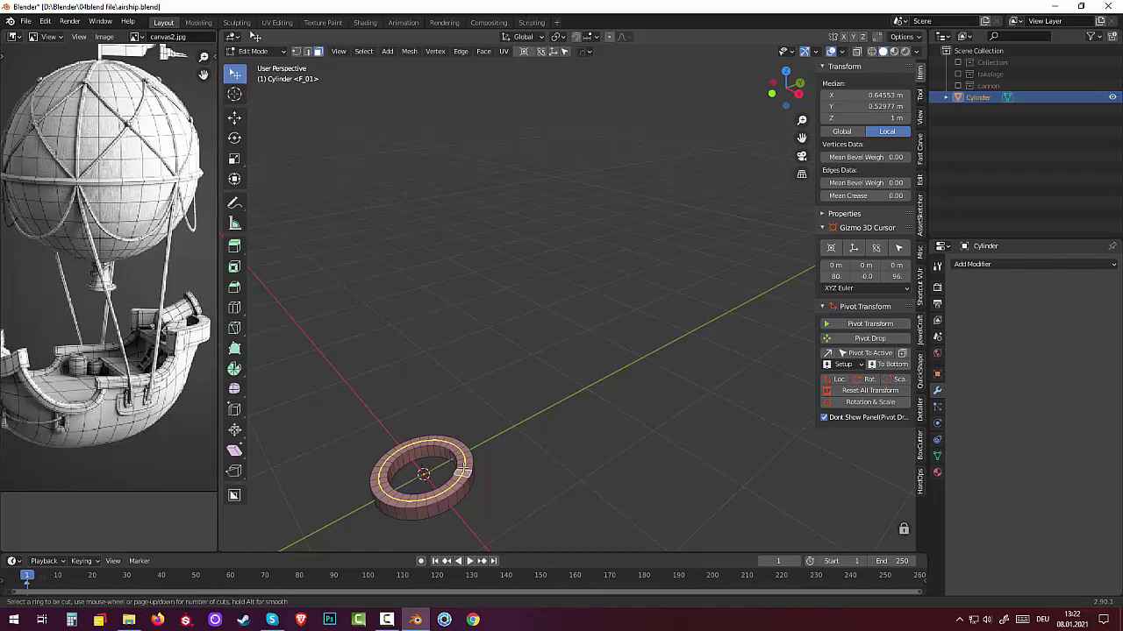
{"action": "scroll", "coordinate": [462, 471], "scroll_direction": "up", "scroll_amount": 1}
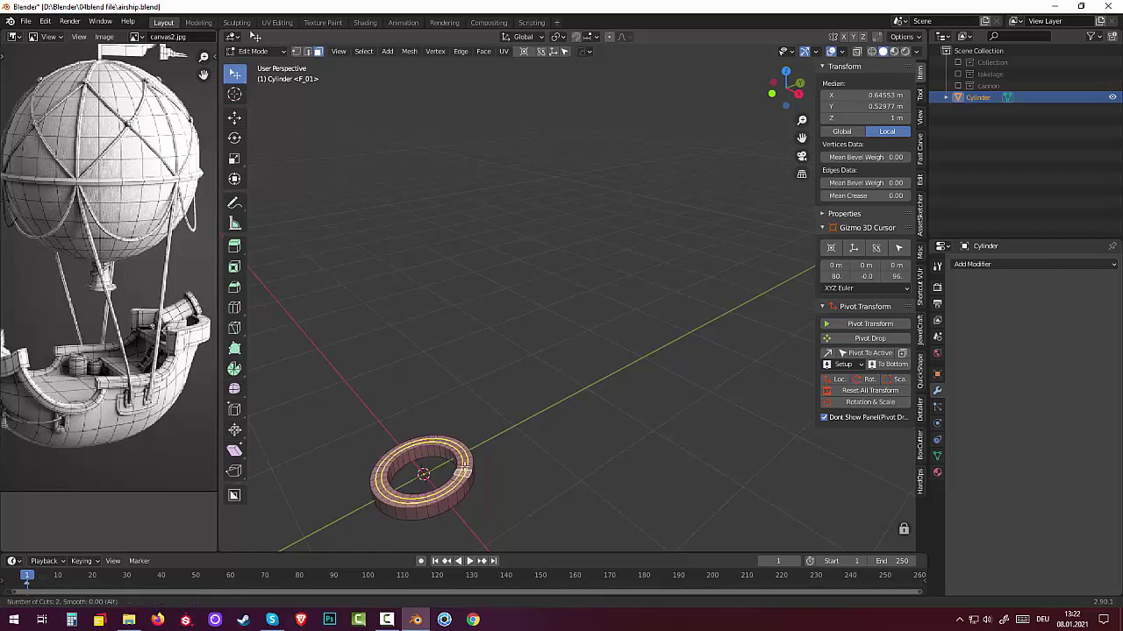
{"action": "left_click", "coordinate": [462, 471]}
{"action": "right_click", "coordinate": [464, 467]}
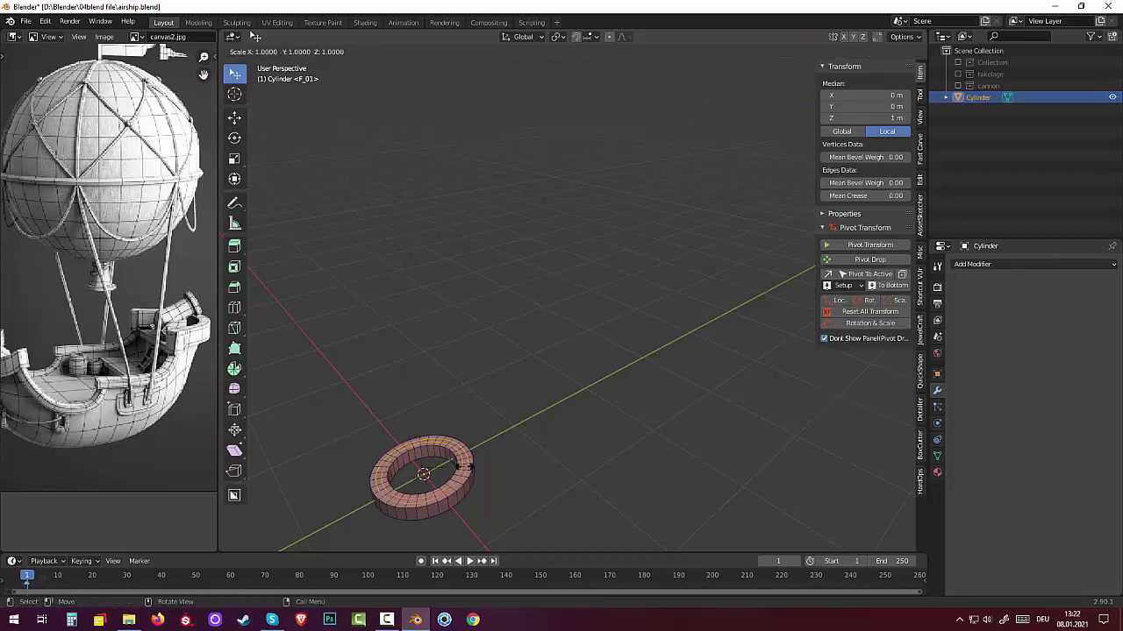
{"action": "key", "text": "s"}
{"action": "key", "text": "ctrl"}
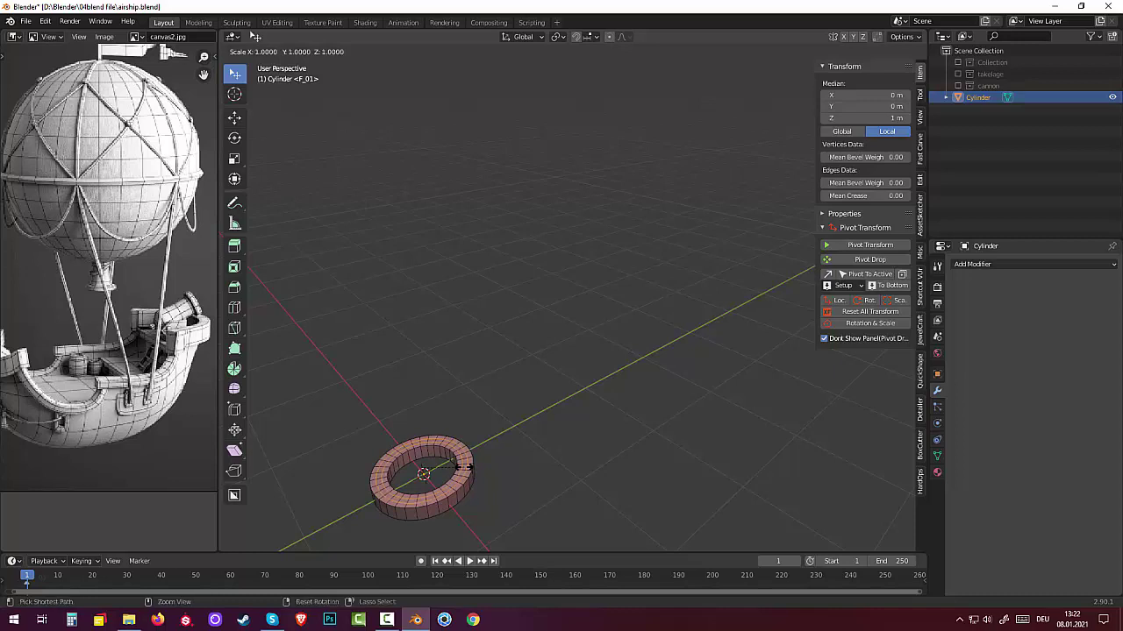
{"action": "right_click", "coordinate": [464, 467]}
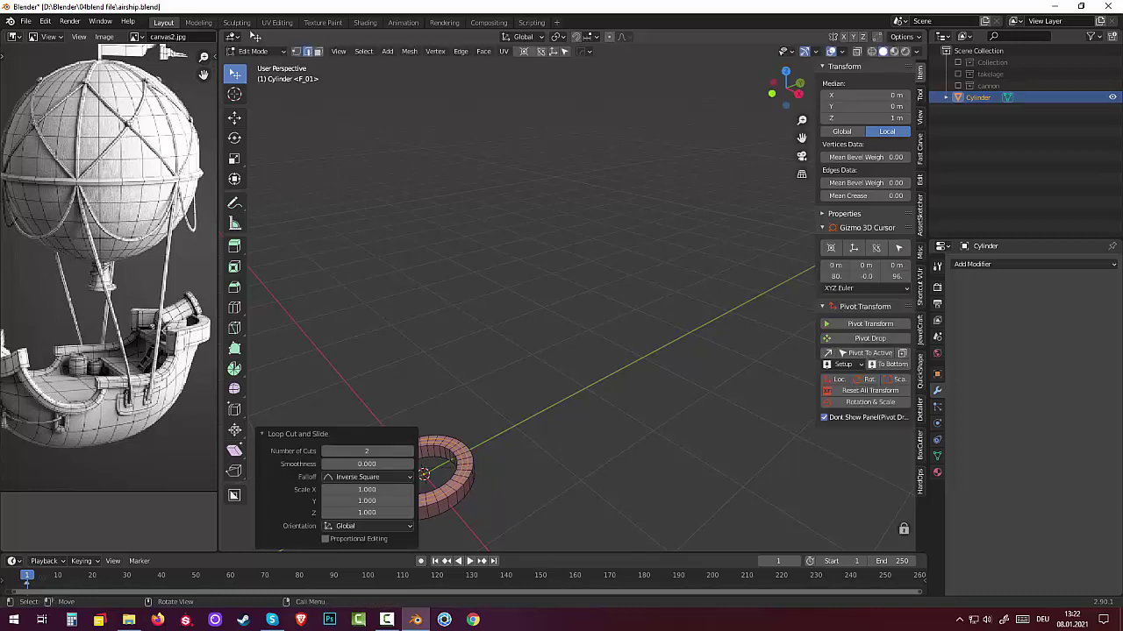
{"action": "key", "text": "ctrl+z"}
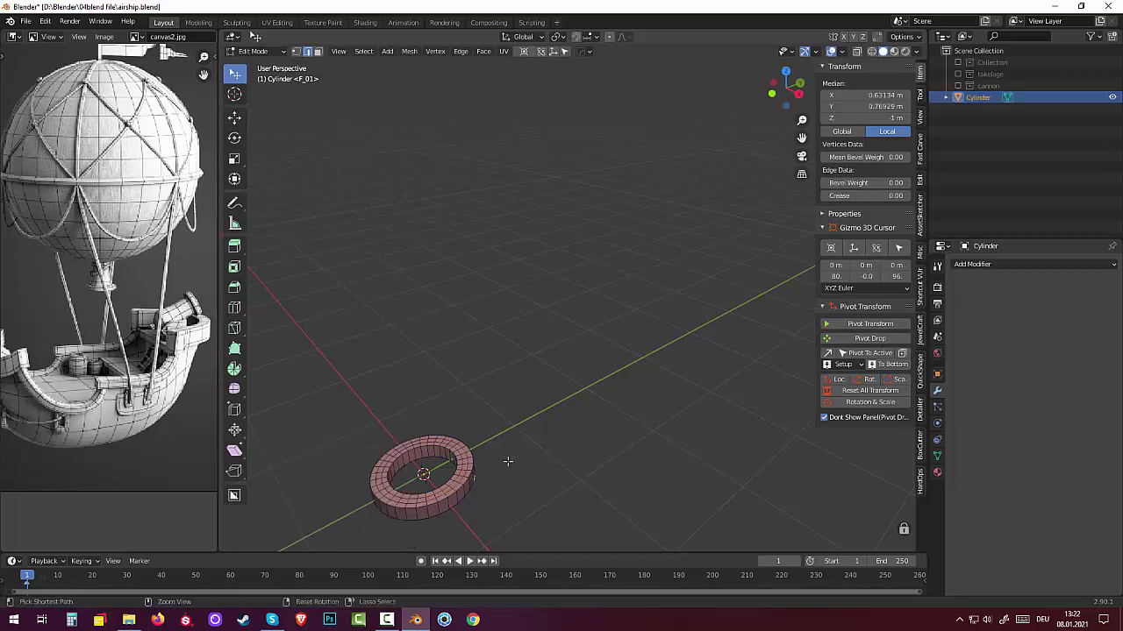
{"action": "key", "text": "ctrl+z"}
{"action": "key", "text": "3"}
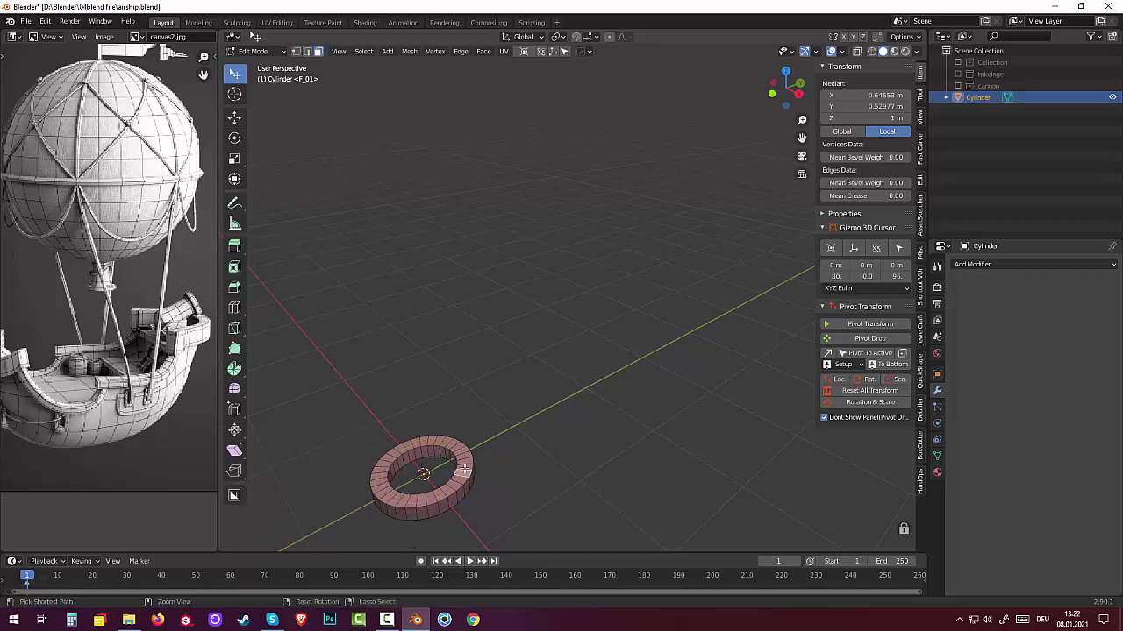
Add two single loop cuts around the ring, sliding each off-centre (about 0.495).
{"action": "key", "text": "ctrl+r"}
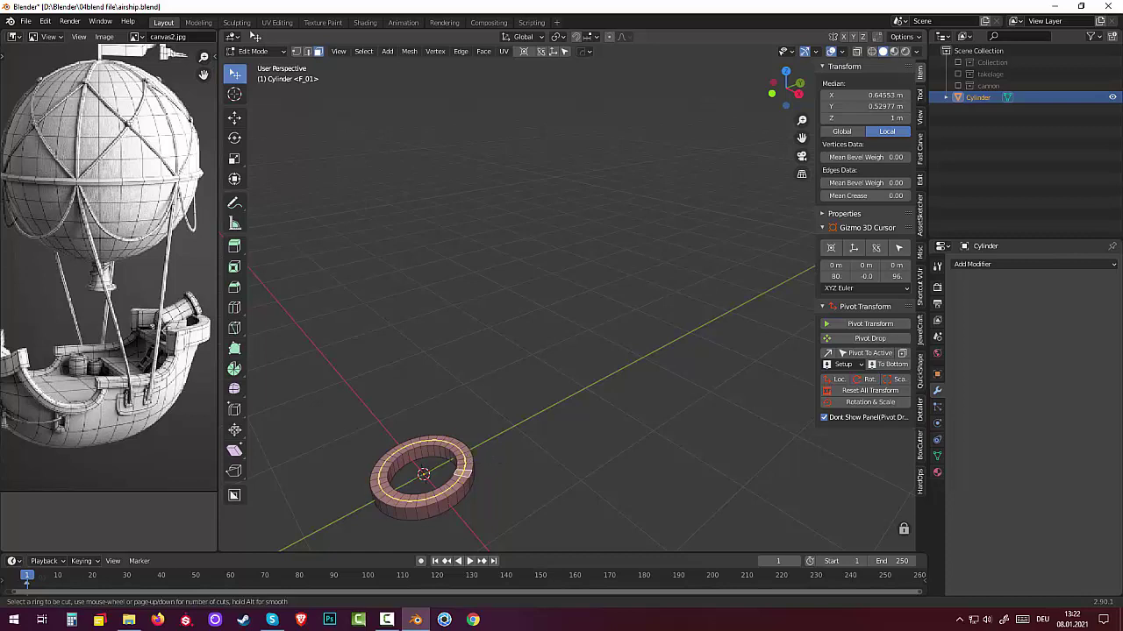
{"action": "left_click", "coordinate": [475, 455]}
{"action": "left_click", "coordinate": [464, 459]}
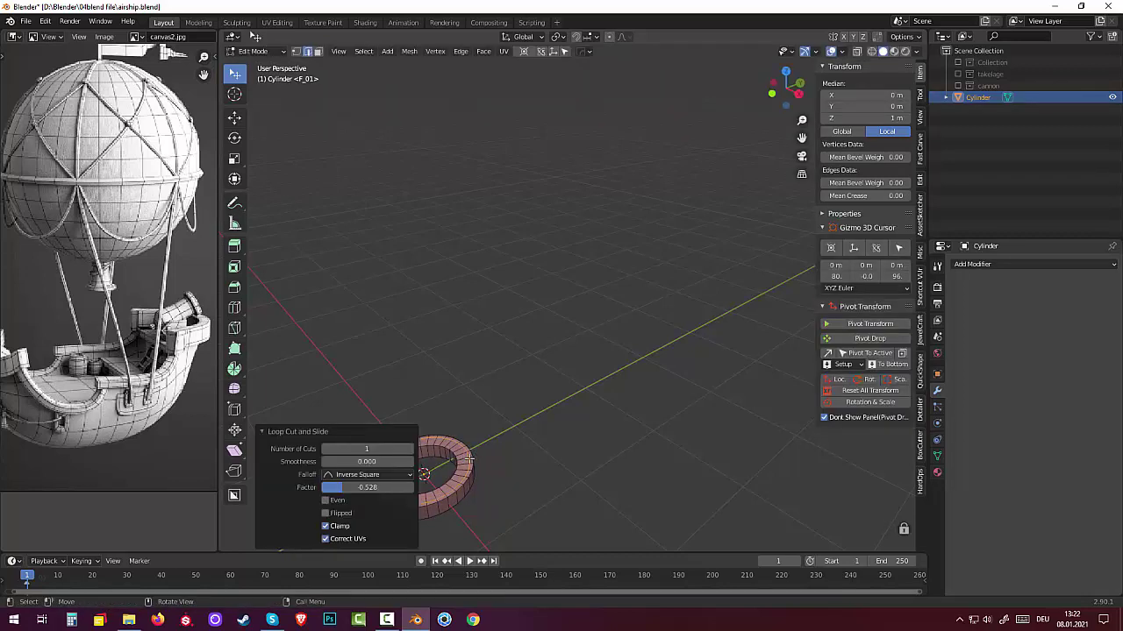
{"action": "left_click", "coordinate": [462, 463]}
{"action": "key", "text": "ctrl"}
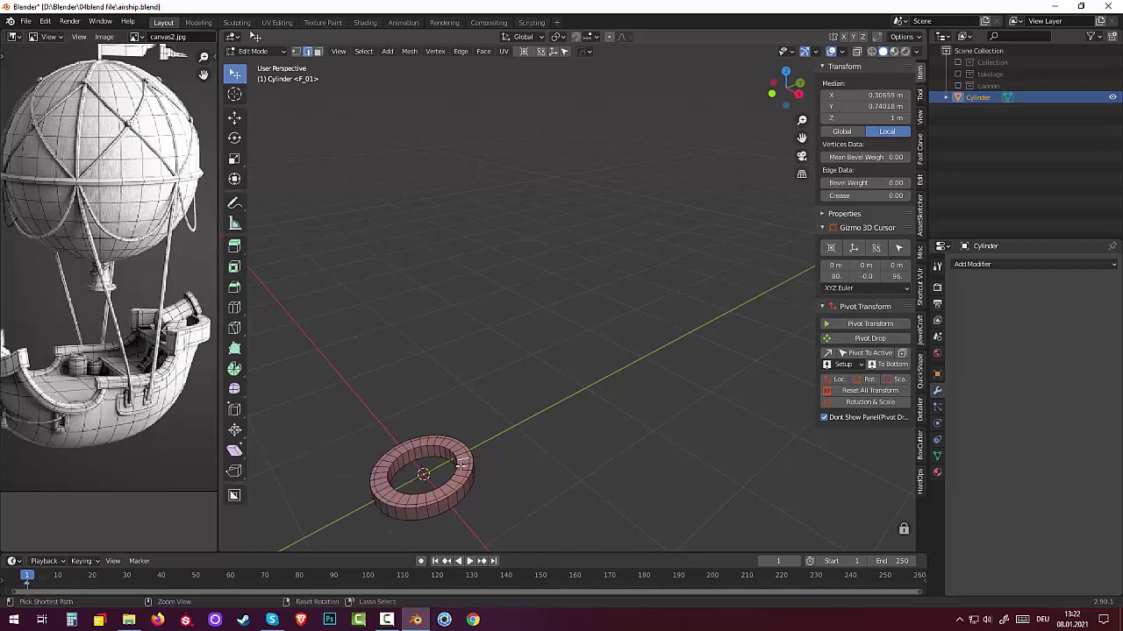
{"action": "key", "text": "ctrl+r"}
{"action": "left_click", "coordinate": [462, 465]}
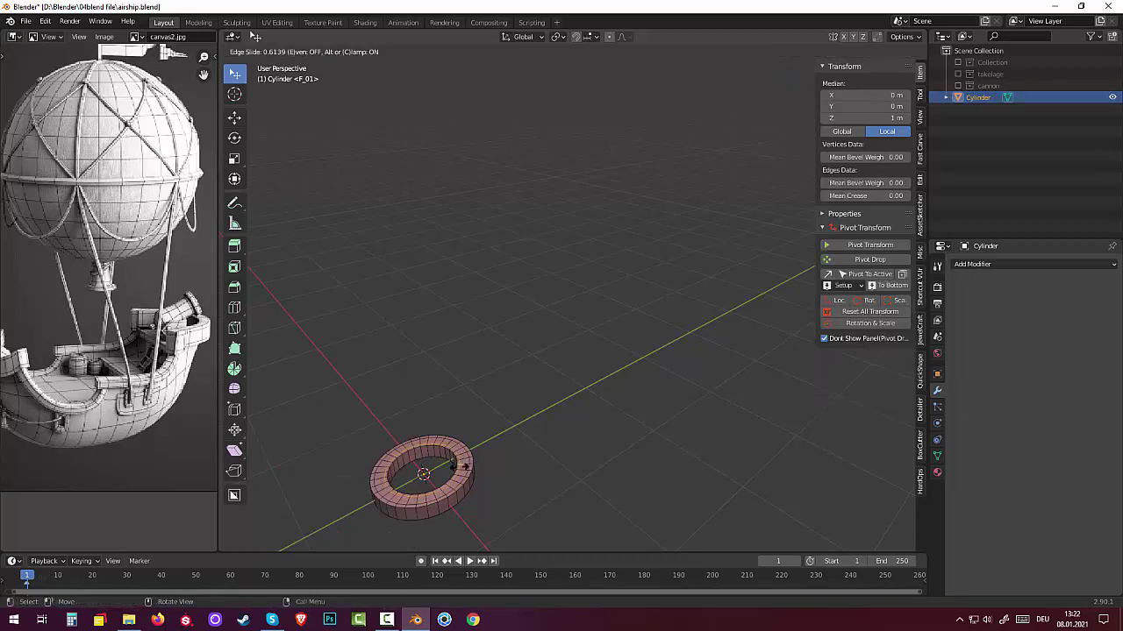
{"action": "left_click", "coordinate": [465, 465]}
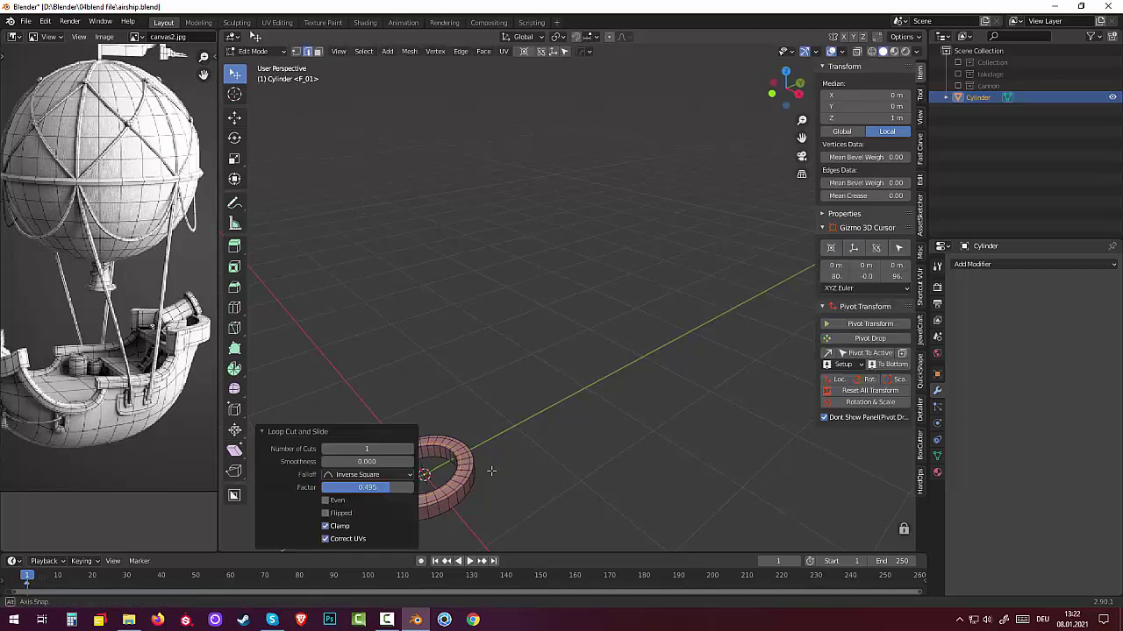
From a top view, edge-slide the first new loop toward the ring's rim.
{"action": "mouse_move", "coordinate": [492, 465]}
{"action": "middle_mouse_down"}
{"action": "mouse_move", "coordinate": [446, 354]}
{"action": "mouse_move", "coordinate": [514, 315]}
{"action": "mouse_move", "coordinate": [521, 358]}
{"action": "mouse_move", "coordinate": [531, 333]}
{"action": "middle_mouse_up"}
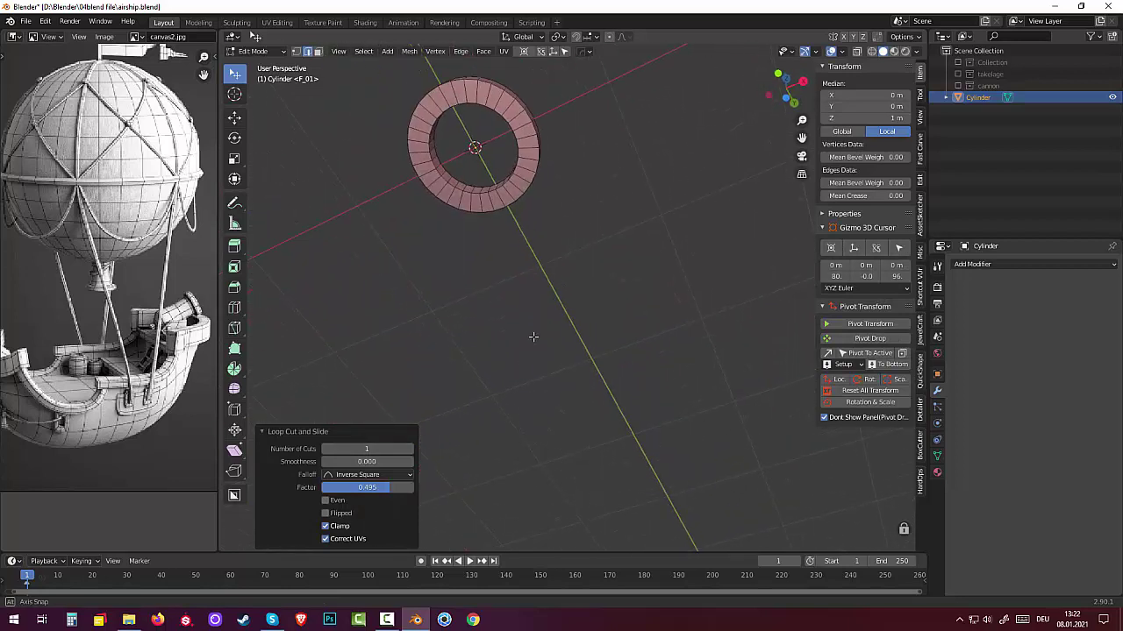
{"action": "left_click", "coordinate": [530, 144]}
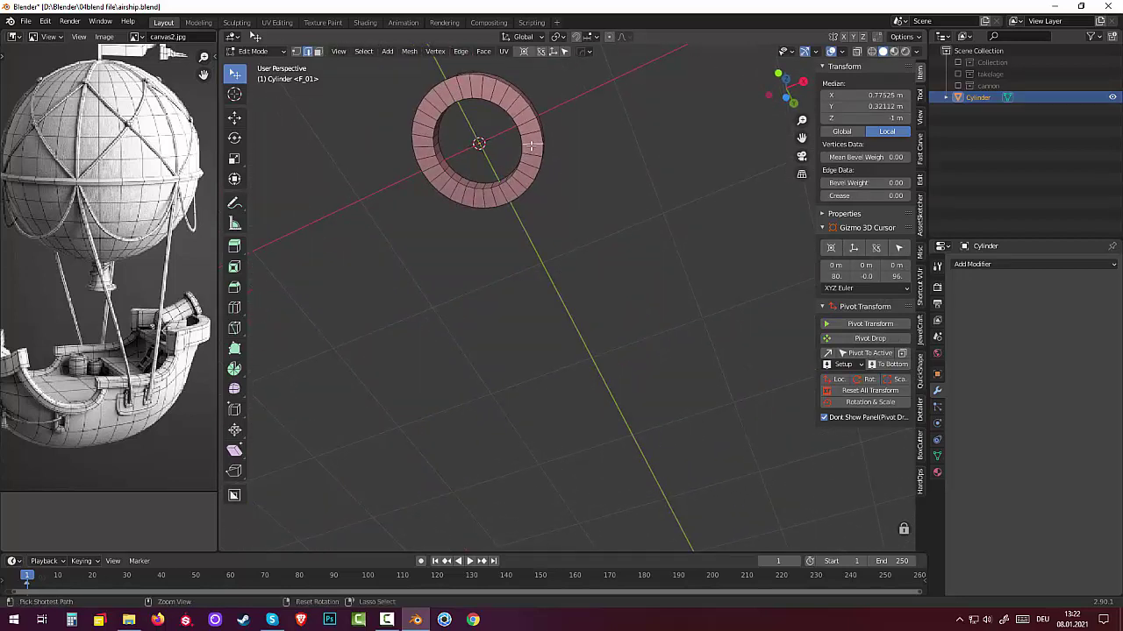
{"action": "left_click", "coordinate": [531, 145], "text": "alt"}
{"action": "key", "text": "g"}
{"action": "key", "text": "g"}
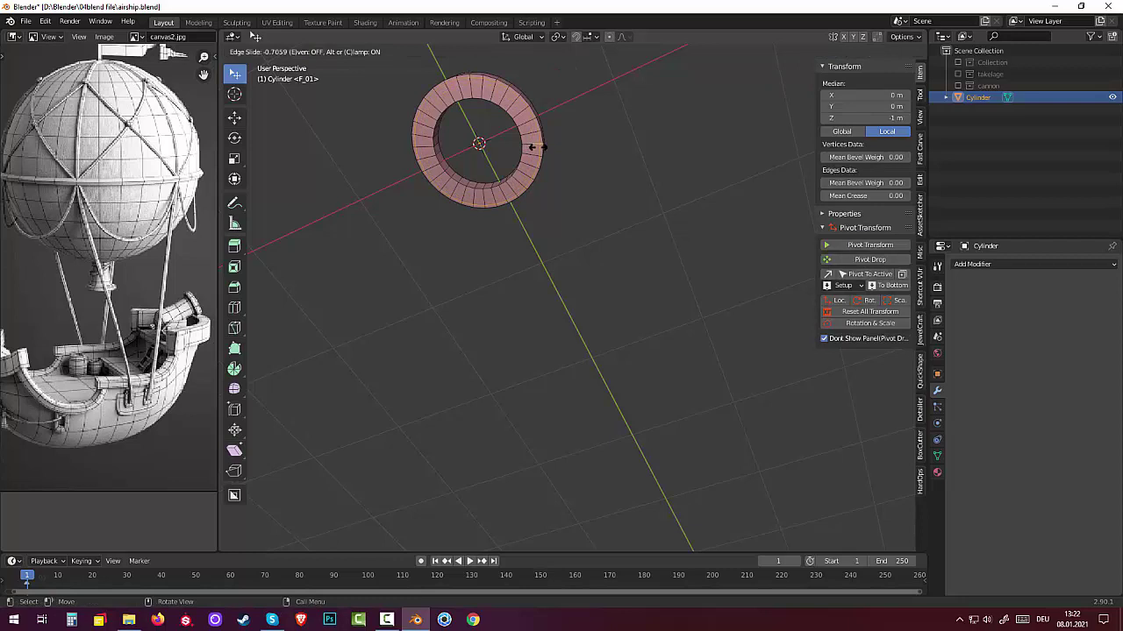
{"action": "left_click", "coordinate": [532, 148]}
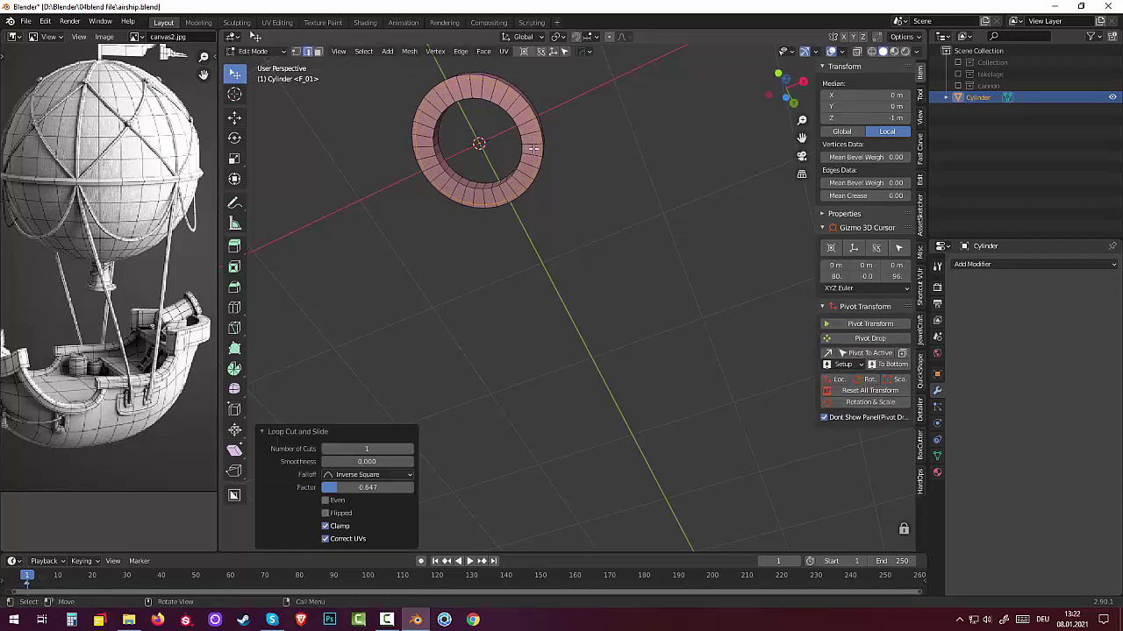
Edge-slide the second loop toward its rim, to about 0.4286, then select the whole ring.
{"action": "left_click", "coordinate": [529, 145]}
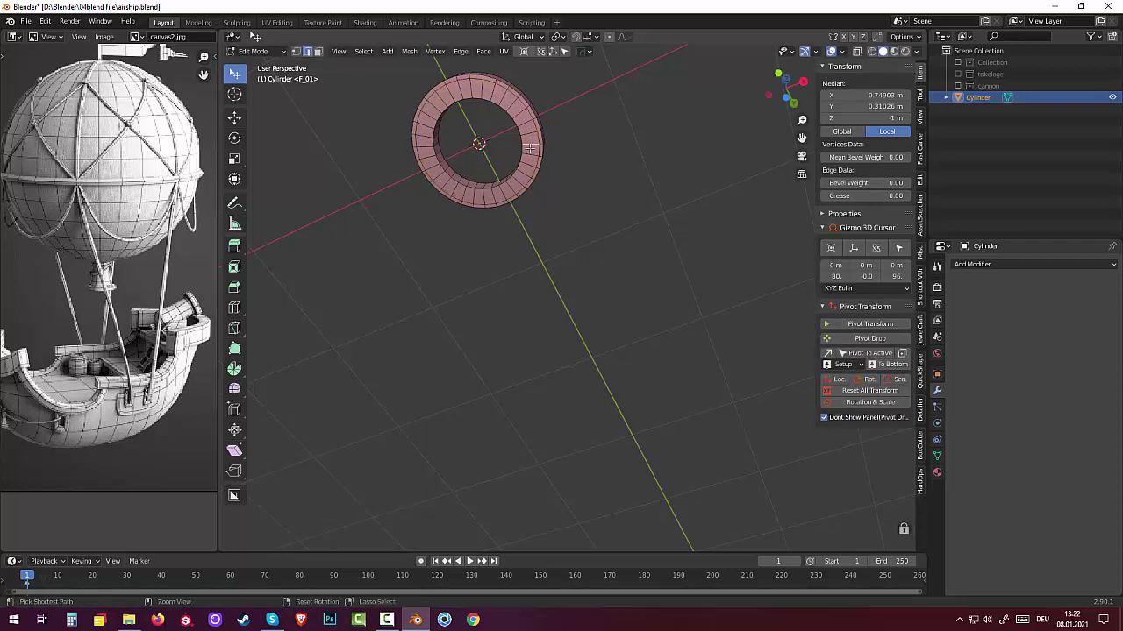
{"action": "left_click", "coordinate": [530, 148], "text": "alt"}
{"action": "key", "text": "g"}
{"action": "key", "text": "g"}
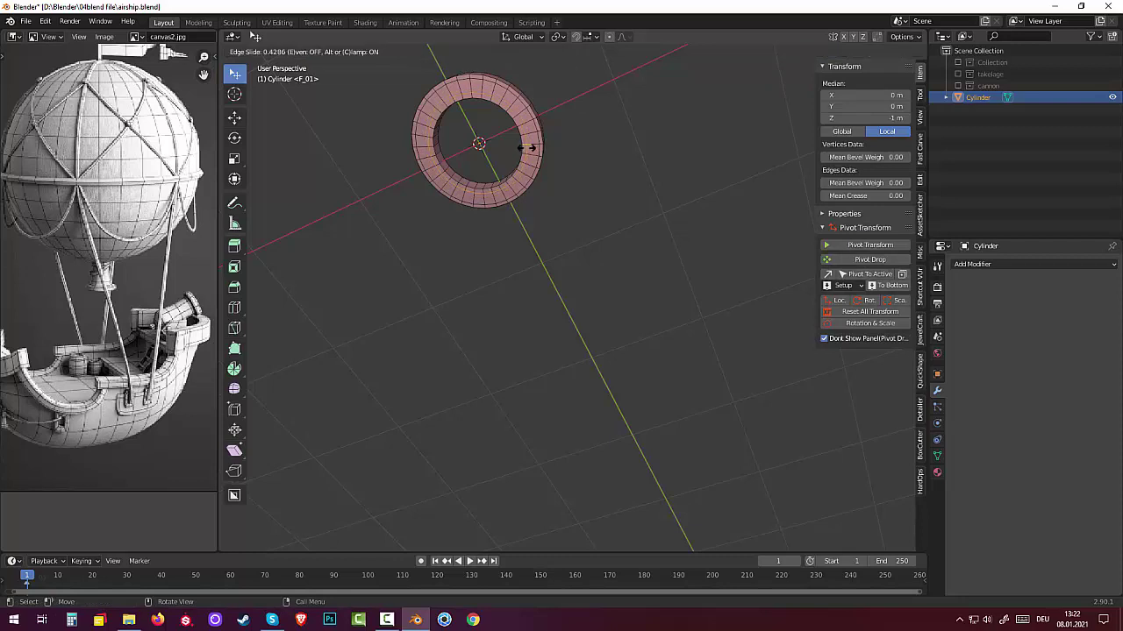
{"action": "left_click", "coordinate": [530, 148]}
{"action": "left_click", "coordinate": [531, 156]}
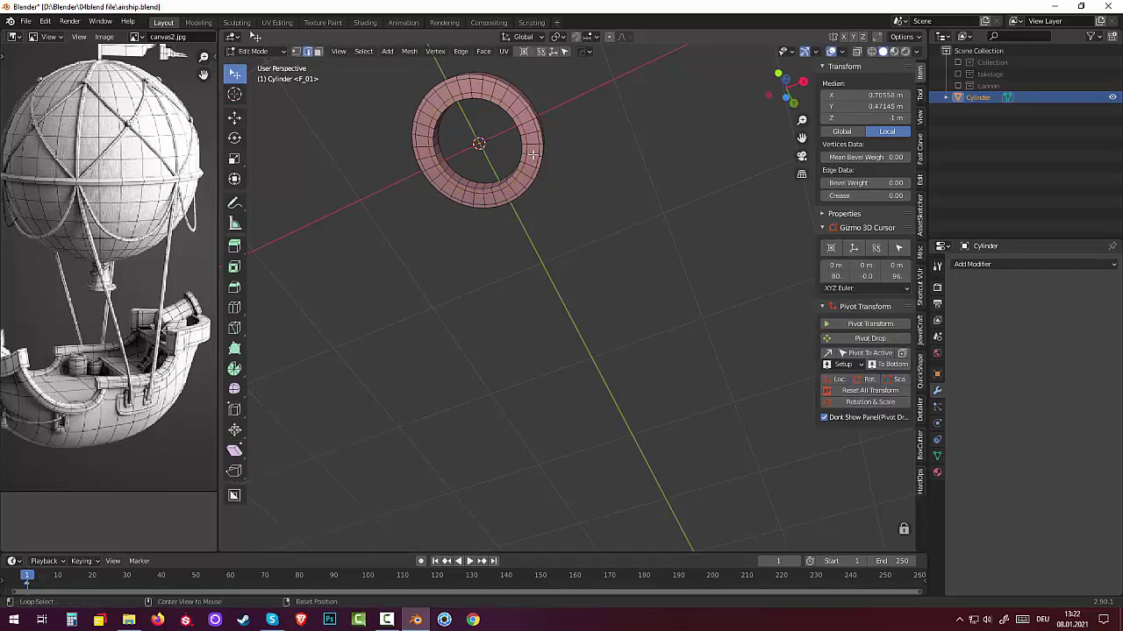
{"action": "left_click", "coordinate": [533, 154], "text": "alt"}
{"action": "key", "text": "alt+a"}
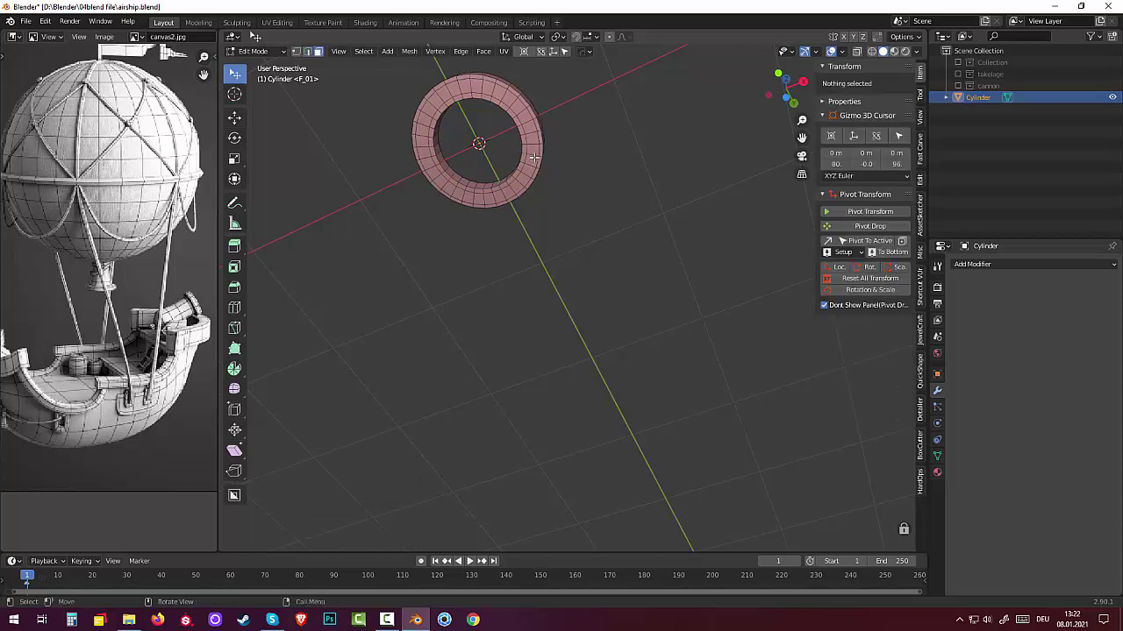
{"action": "key", "text": "a"}
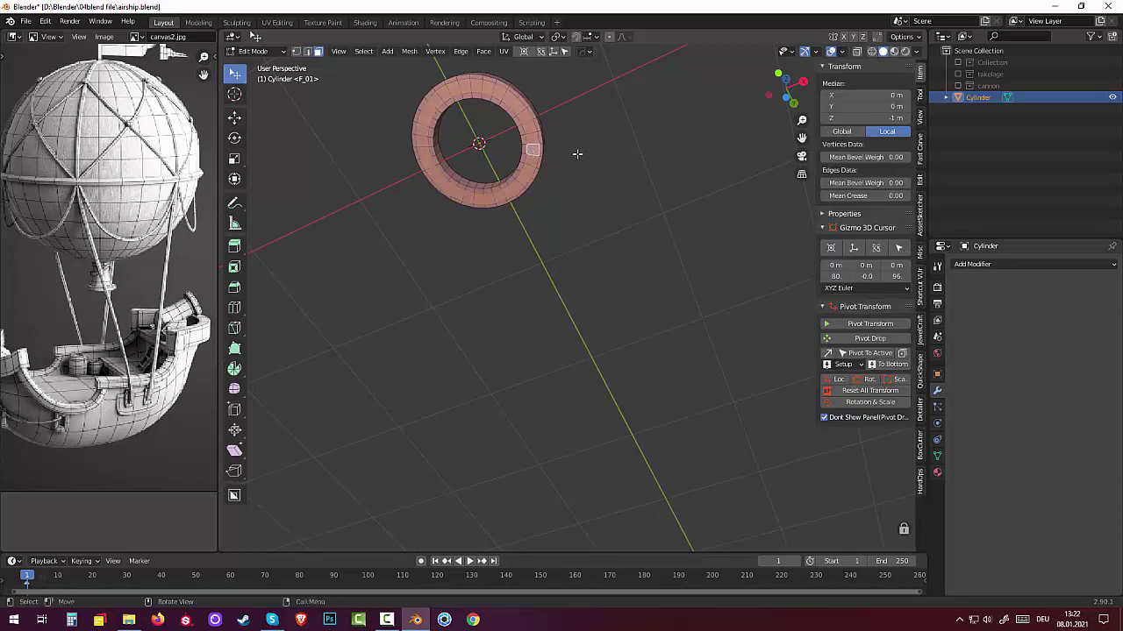
{"action": "mouse_move", "coordinate": [570, 154]}
{"action": "middle_mouse_down"}
{"action": "mouse_move", "coordinate": [511, 246]}
{"action": "mouse_move", "coordinate": [567, 310]}
{"action": "mouse_move", "coordinate": [585, 464]}
{"action": "middle_mouse_up"}
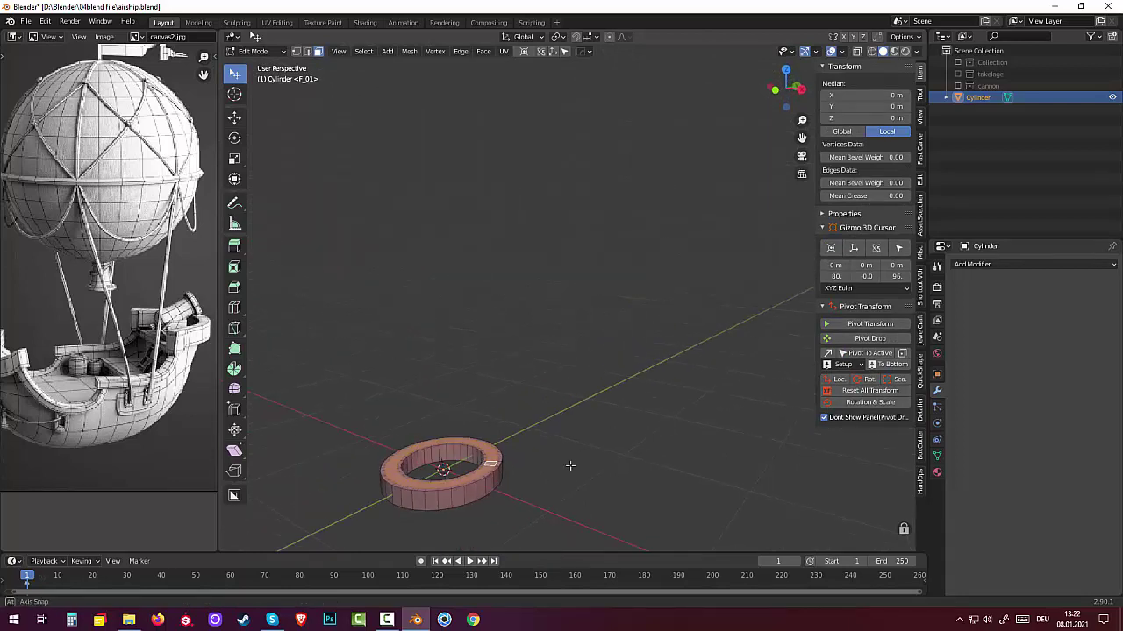
Extrude the ring's faces along their normals by 0.292 m, then deselect and inspect it.
{"action": "mouse_move", "coordinate": [549, 507]}
{"action": "middle_mouse_down"}
{"action": "mouse_move", "coordinate": [574, 457]}
{"action": "mouse_move", "coordinate": [557, 432]}
{"action": "middle_mouse_up"}
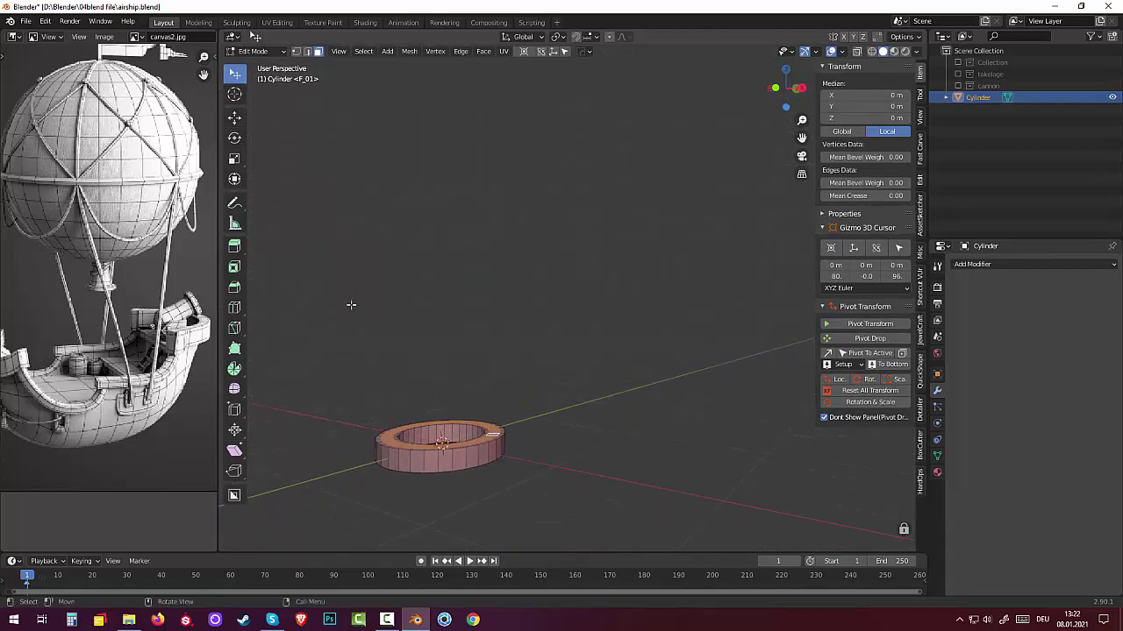
{"action": "left_click", "coordinate": [235, 249]}
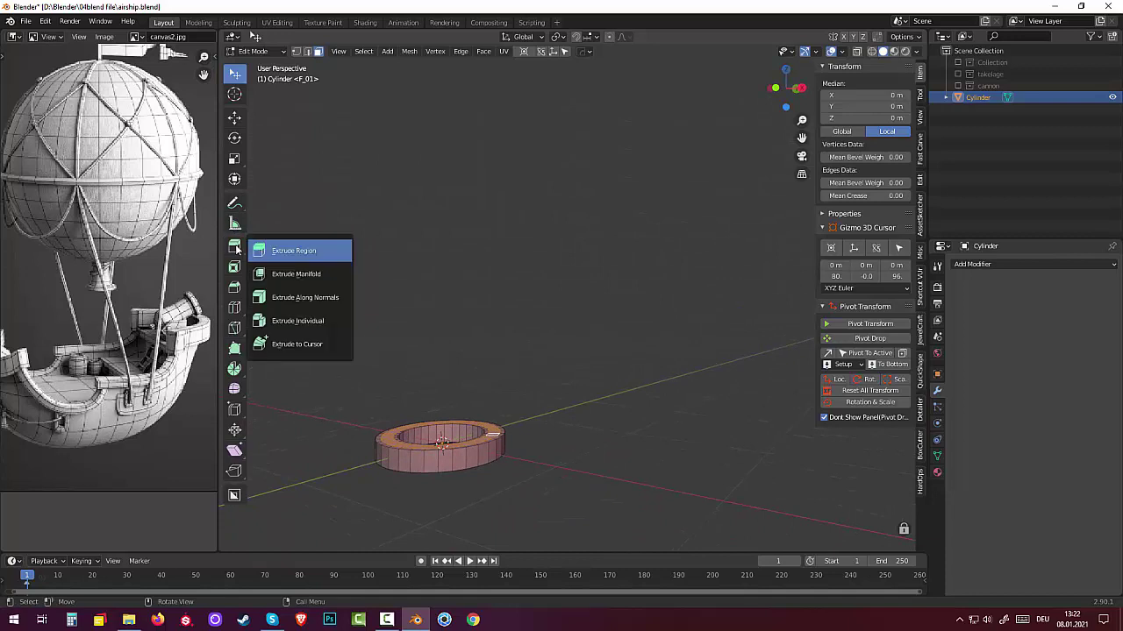
{"action": "left_click", "coordinate": [288, 298]}
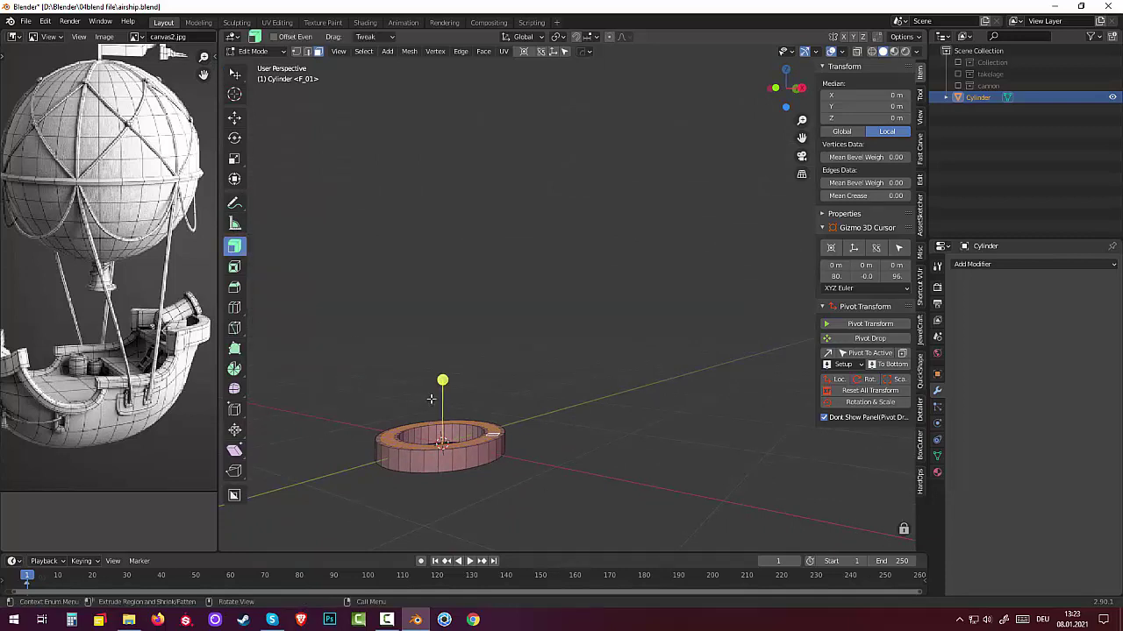
{"action": "left_click_drag", "start_coordinate": [442, 377], "coordinate": [431, 355]}
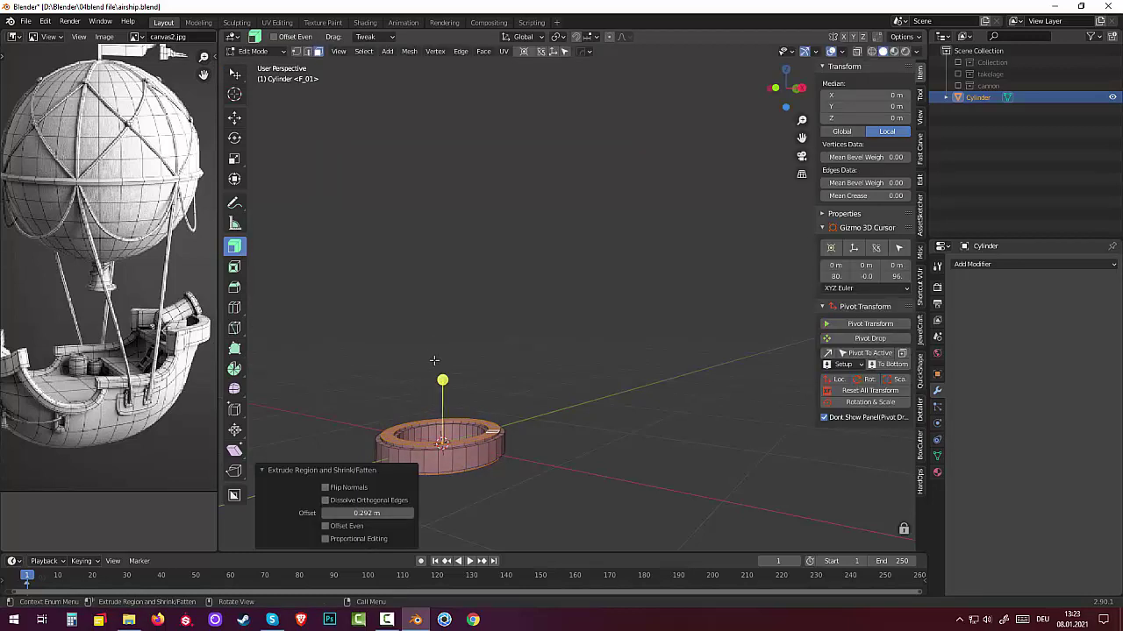
{"action": "key", "text": "alt+a"}
{"action": "mouse_move", "coordinate": [511, 393]}
{"action": "middle_mouse_down"}
{"action": "mouse_move", "coordinate": [526, 476]}
{"action": "mouse_move", "coordinate": [506, 532]}
{"action": "mouse_move", "coordinate": [526, 469]}
{"action": "mouse_move", "coordinate": [553, 454]}
{"action": "mouse_move", "coordinate": [537, 379]}
{"action": "middle_mouse_up"}
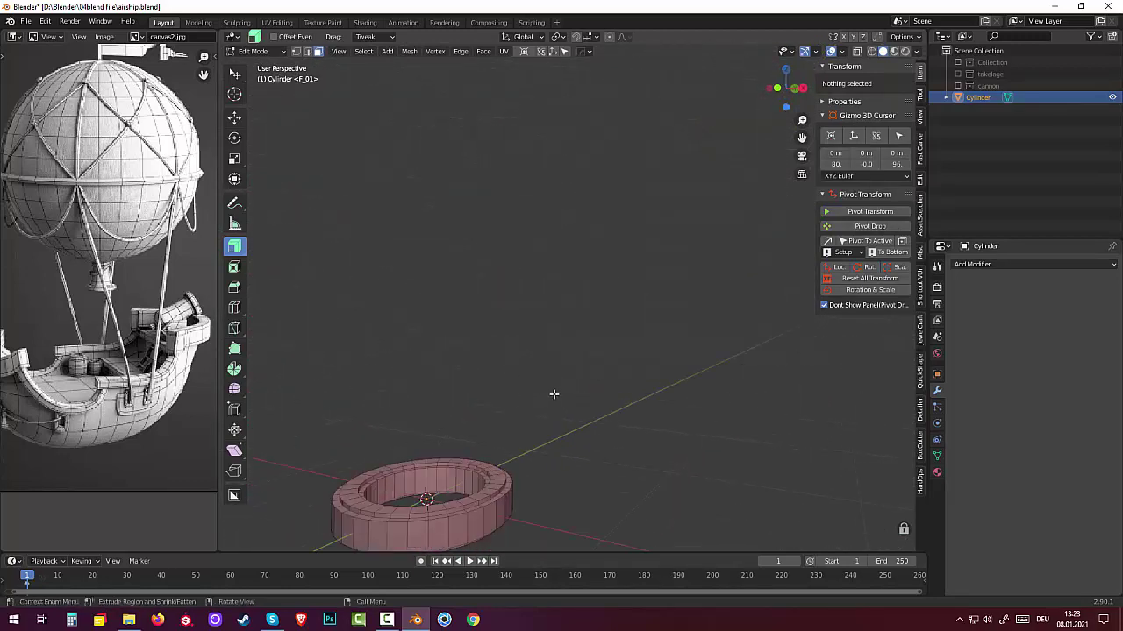
{"action": "scroll", "coordinate": [542, 407], "scroll_direction": "down", "scroll_amount": 5}
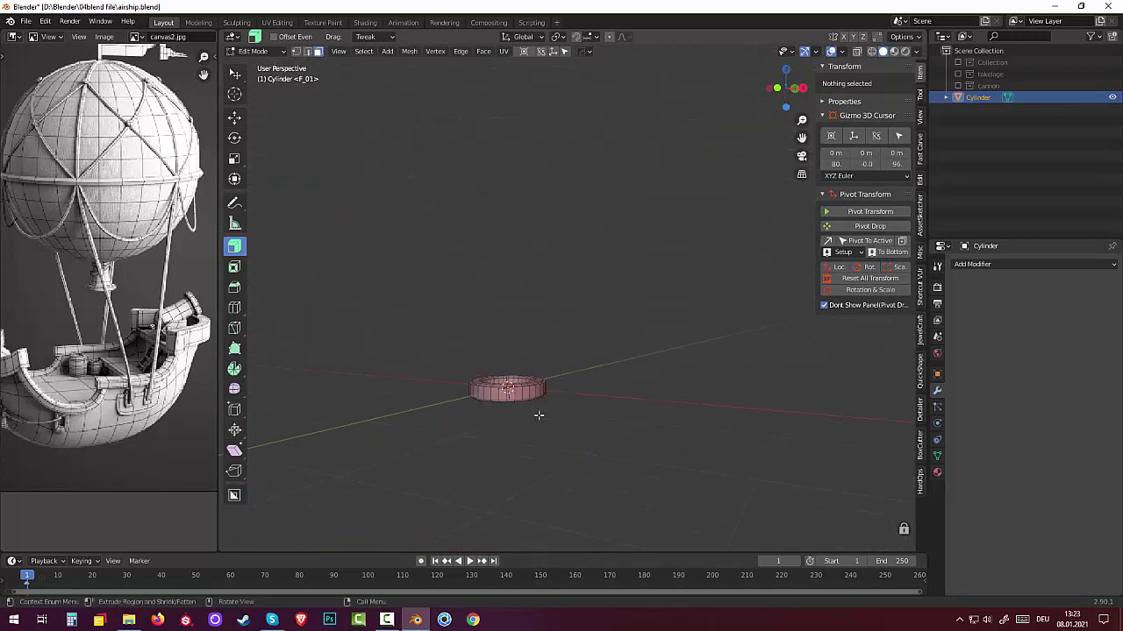
{"action": "mouse_move", "coordinate": [539, 413]}
{"action": "middle_mouse_down"}
{"action": "mouse_move", "coordinate": [561, 456]}
{"action": "mouse_move", "coordinate": [535, 466]}
{"action": "mouse_move", "coordinate": [443, 431]}
{"action": "middle_mouse_up"}
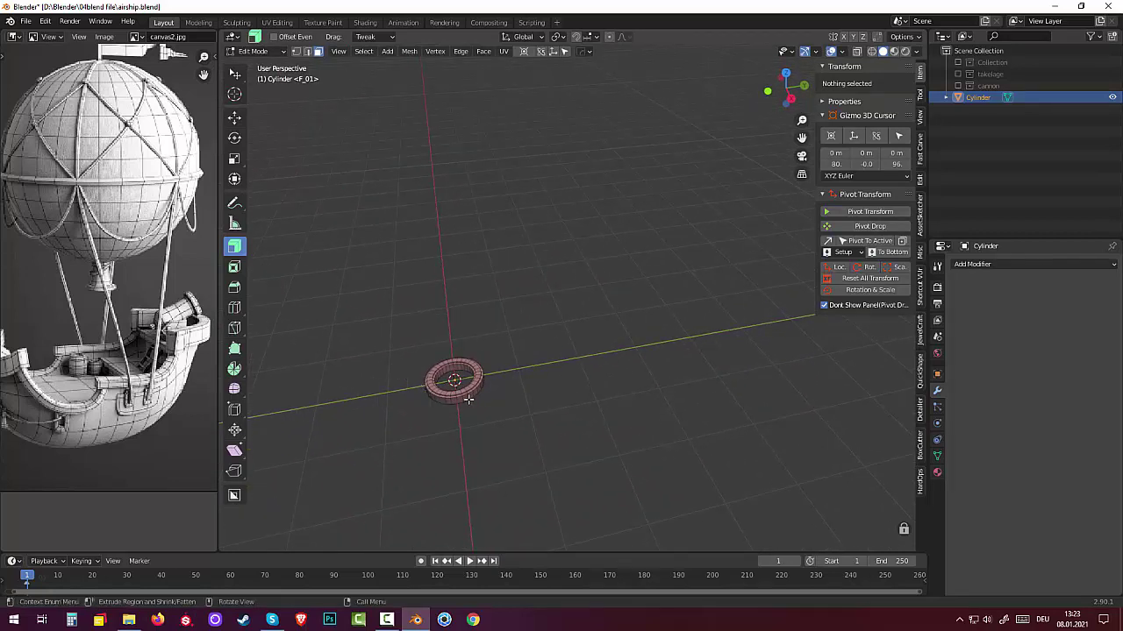
Return to Object Mode and rotate the ring 90° around the Y axis.
{"action": "key", "text": "Tab"}
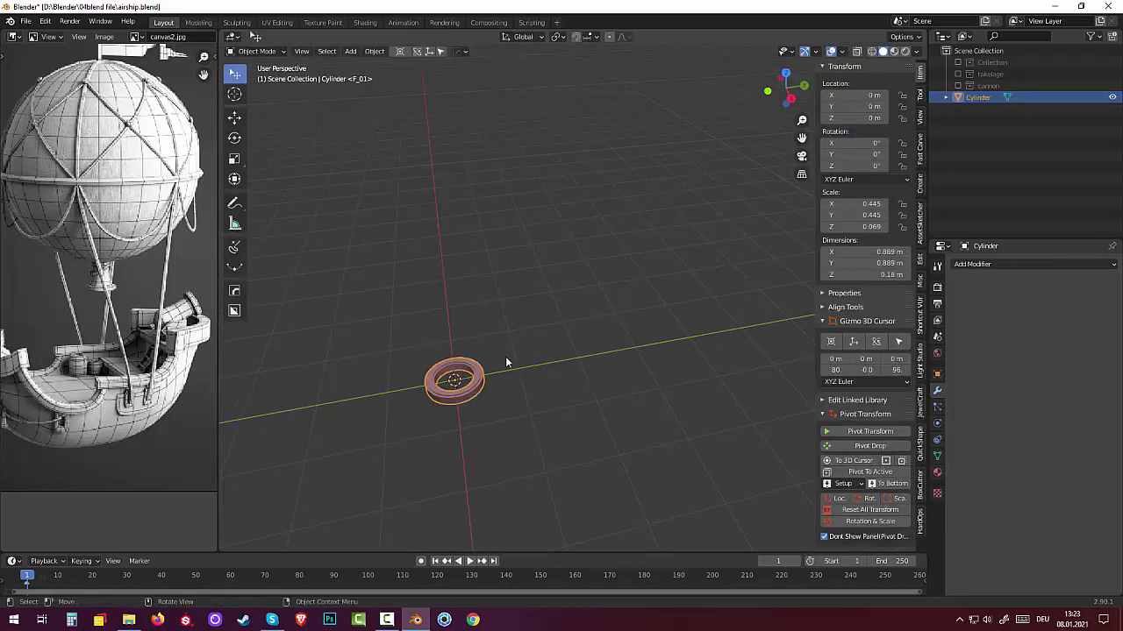
{"action": "key", "text": "r"}
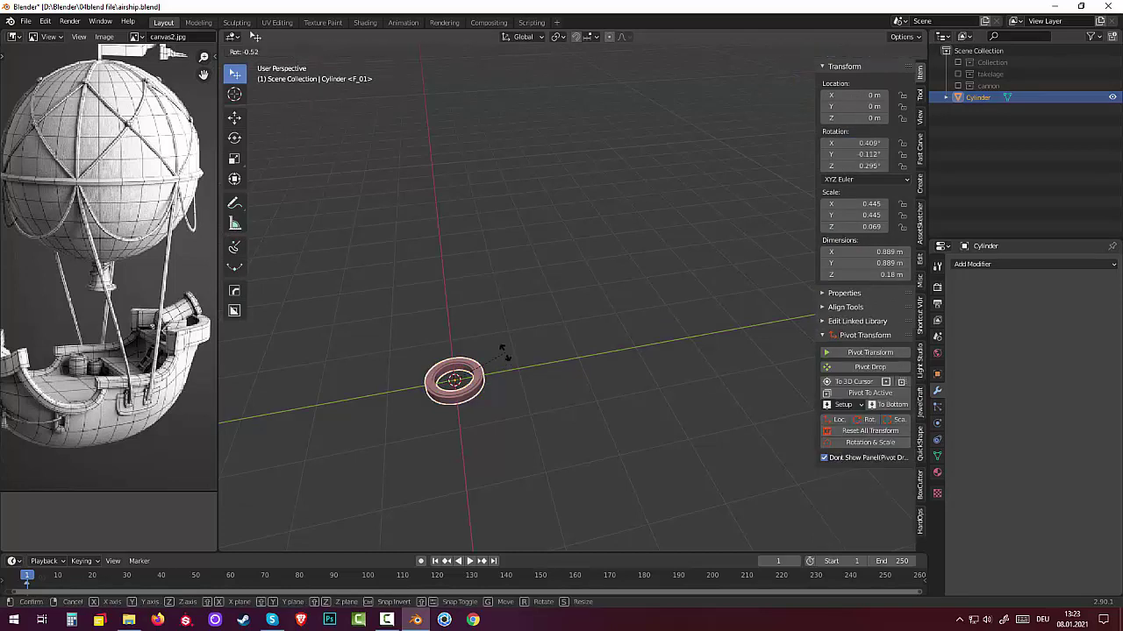
{"action": "type", "text": "y"}
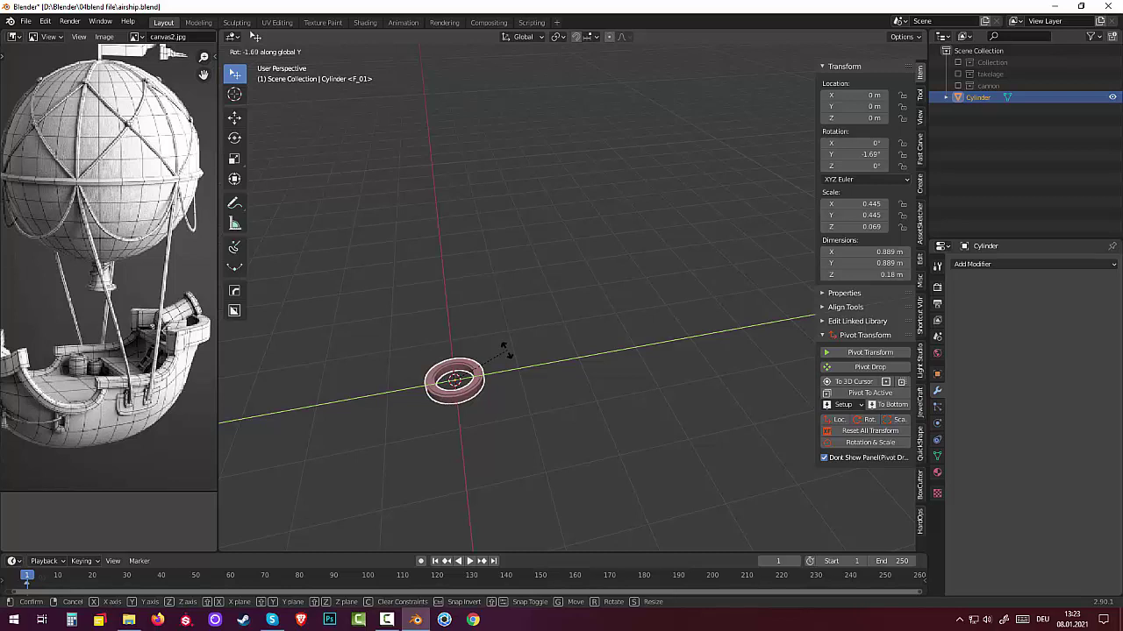
{"action": "type", "text": "90"}
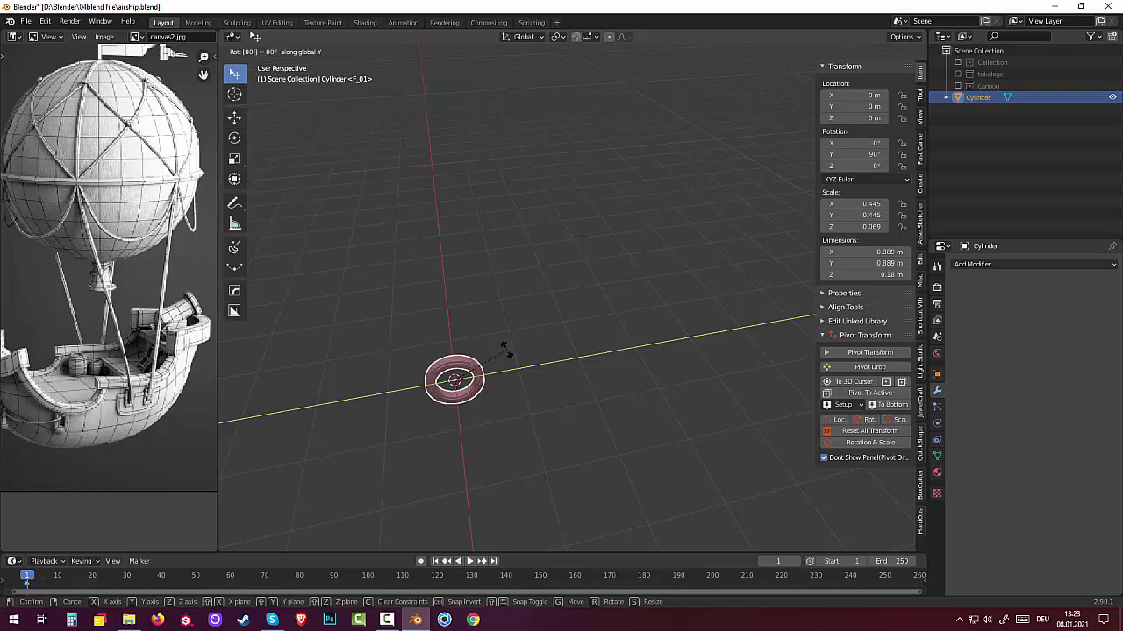
{"action": "key", "text": "Return"}
Switch to Right Orthographic view (Numpad 3) and zoom in to frame the upright ring.
{"action": "middle_click_drag", "start_coordinate": [505, 383], "coordinate": [500, 352]}
{"action": "scroll", "coordinate": [446, 396], "scroll_direction": "up", "scroll_amount": 3}
{"action": "scroll", "coordinate": [435, 393], "scroll_direction": "up", "scroll_amount": 1}
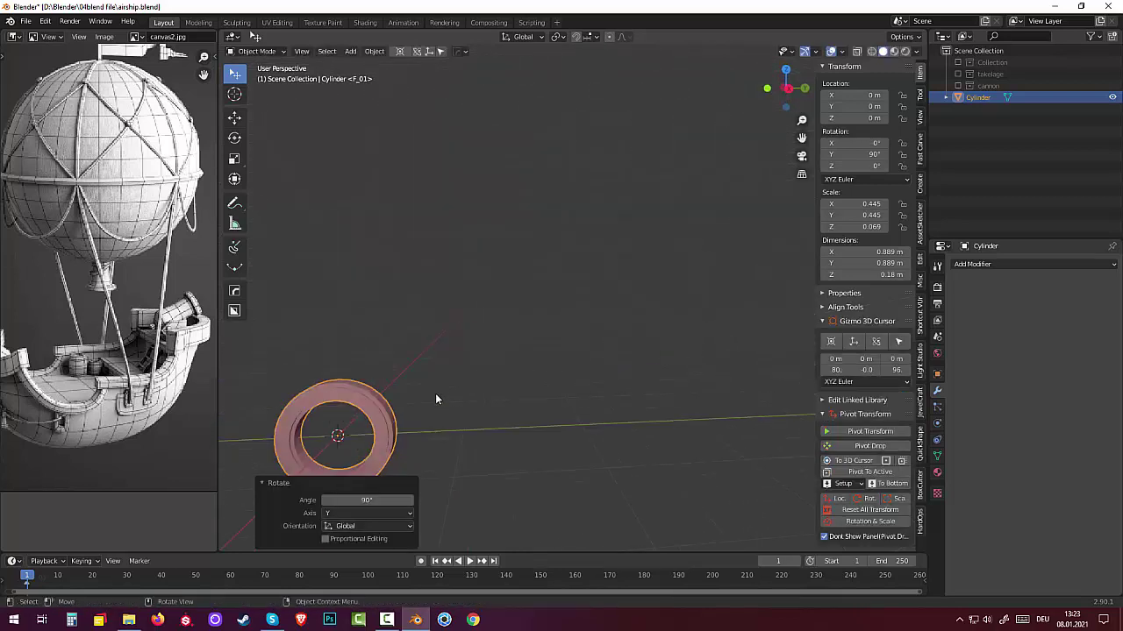
{"action": "key", "text": "KP_3"}
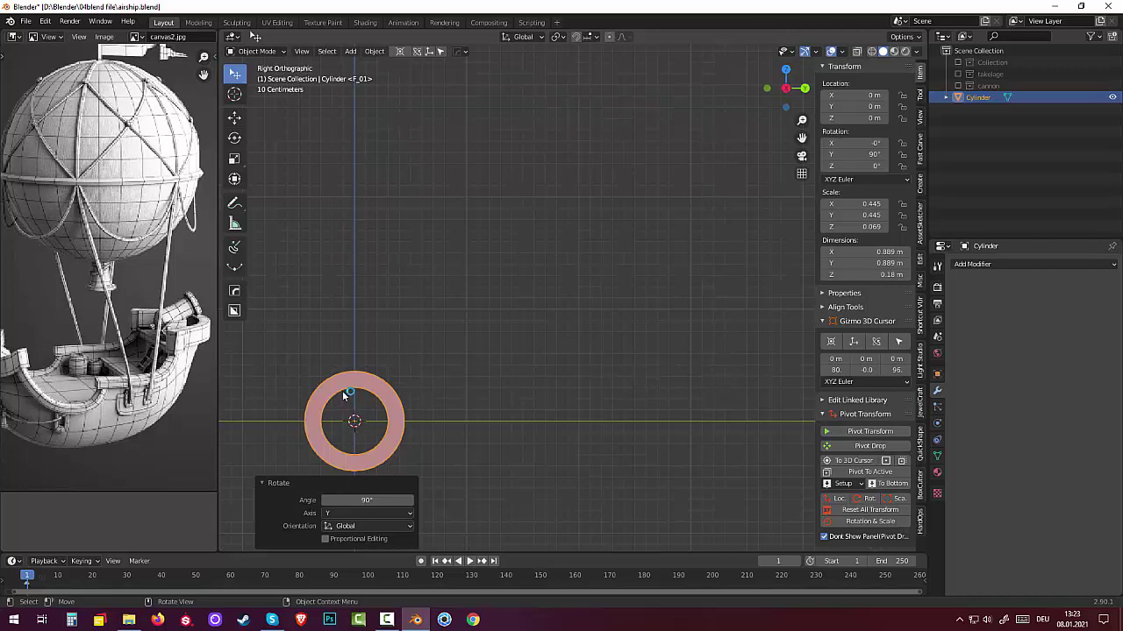
{"action": "middle_click_drag", "start_coordinate": [350, 386], "coordinate": [531, 298], "text": "shift"}
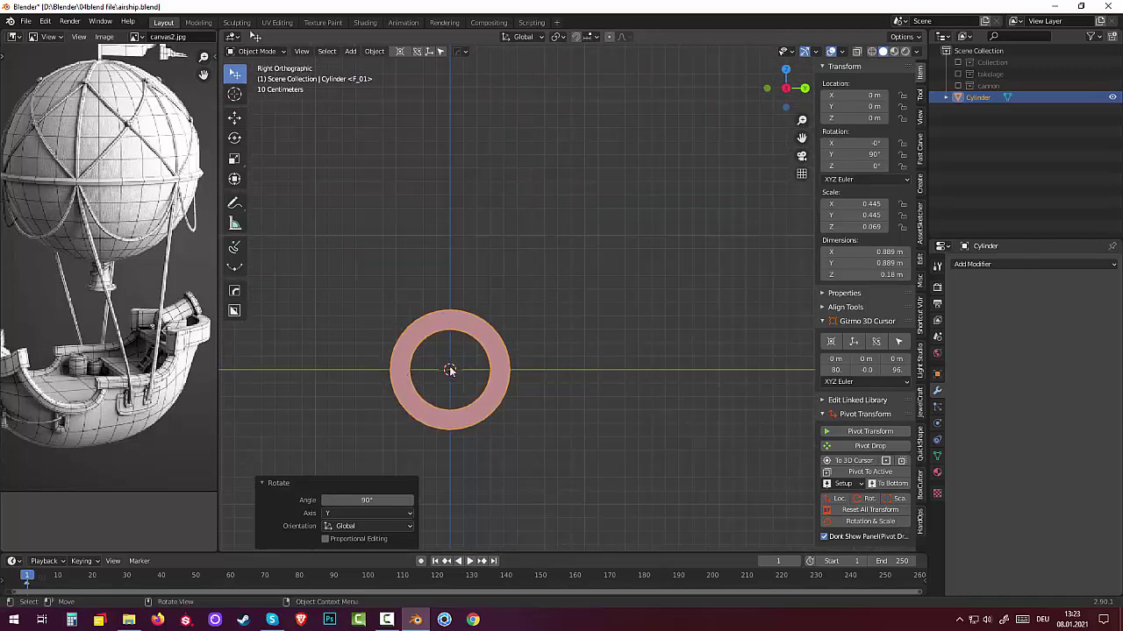
{"action": "scroll", "coordinate": [447, 364], "scroll_direction": "up", "scroll_amount": 2}
{"action": "scroll", "coordinate": [465, 342], "scroll_direction": "up", "scroll_amount": 1}
{"action": "scroll", "coordinate": [509, 316], "scroll_direction": "up", "scroll_amount": 1}
{"action": "middle_click_drag", "start_coordinate": [529, 303], "coordinate": [637, 240], "text": "shift"}
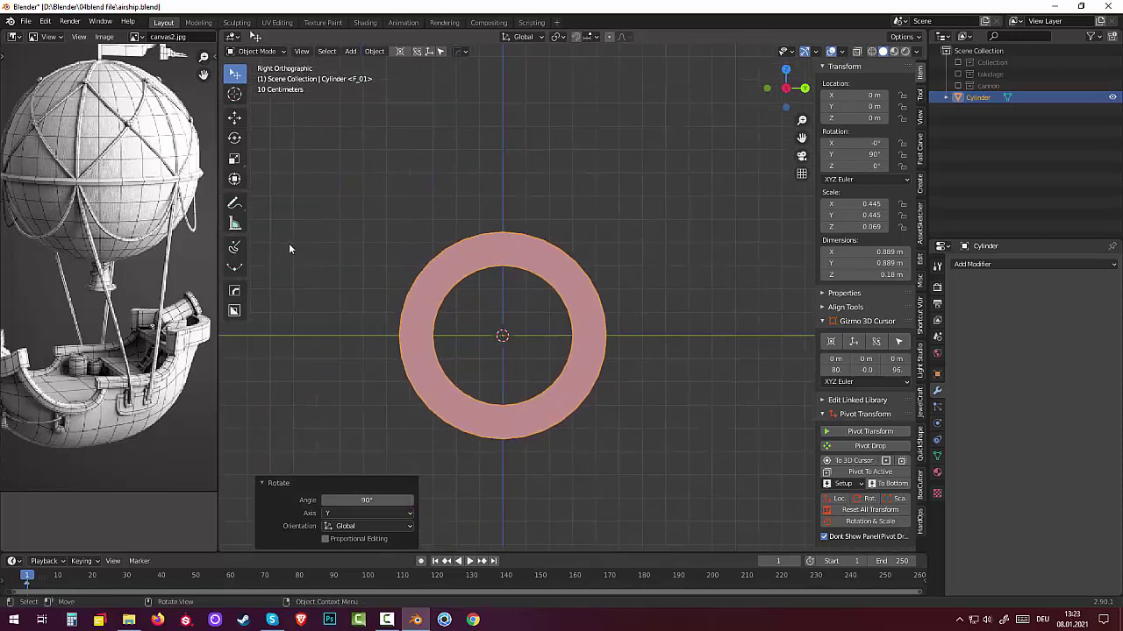
With the Draw tool, sketch the handle profile from above the ring's top down to its centre as a BezierCurve.
{"action": "left_click", "coordinate": [235, 249]}
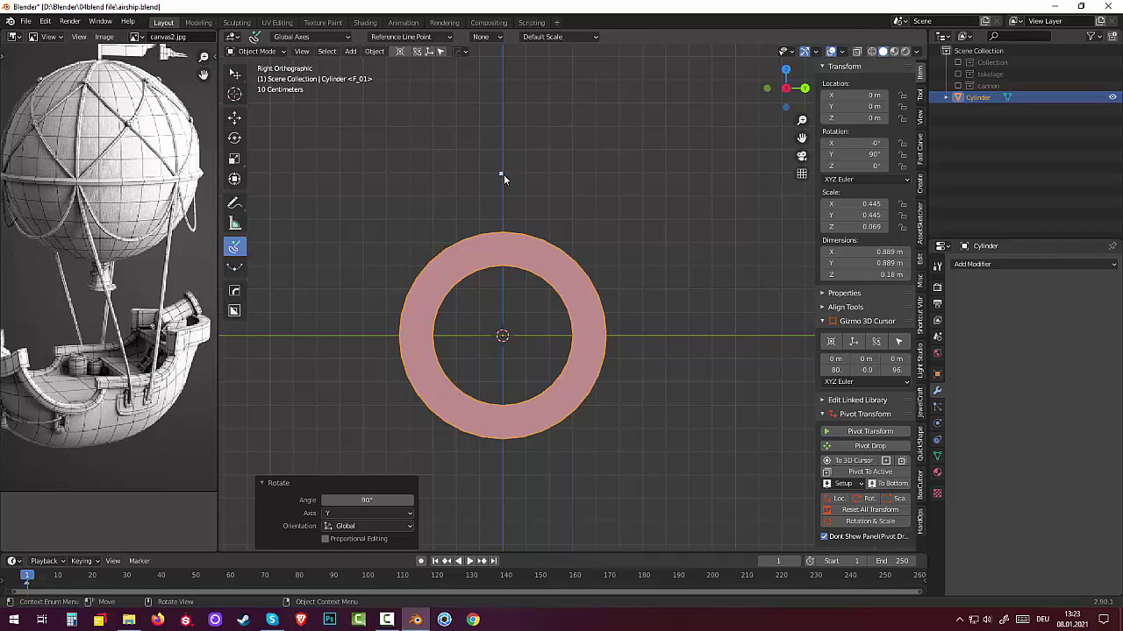
{"action": "left_click_drag", "start_coordinate": [503, 176], "coordinate": [519, 192]}
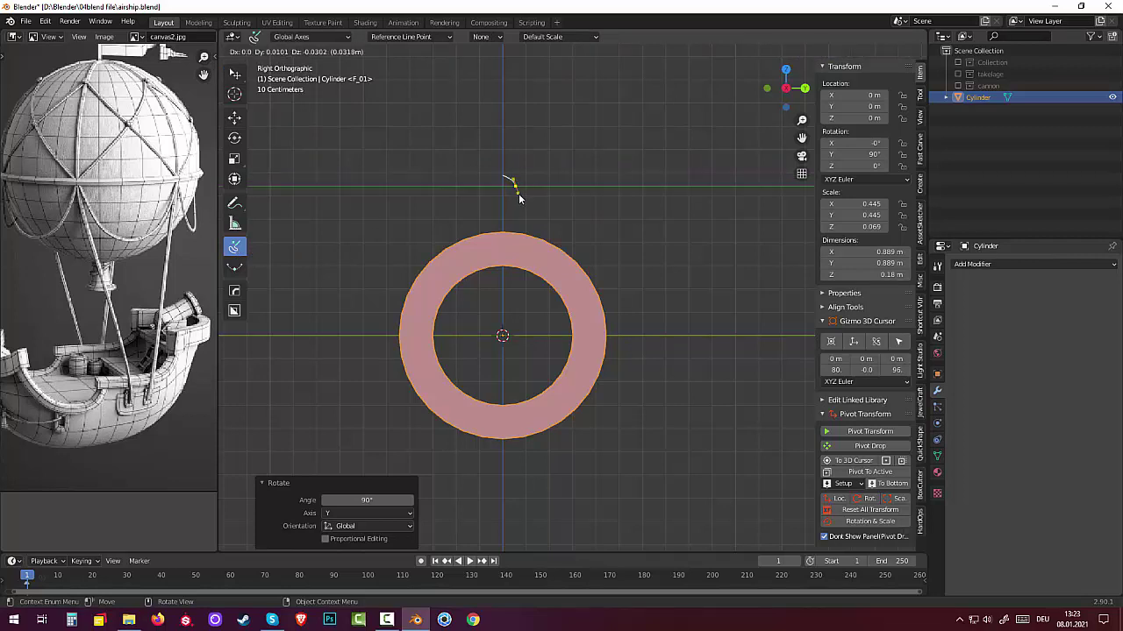
{"action": "left_click_drag", "start_coordinate": [518, 193], "coordinate": [510, 222]}
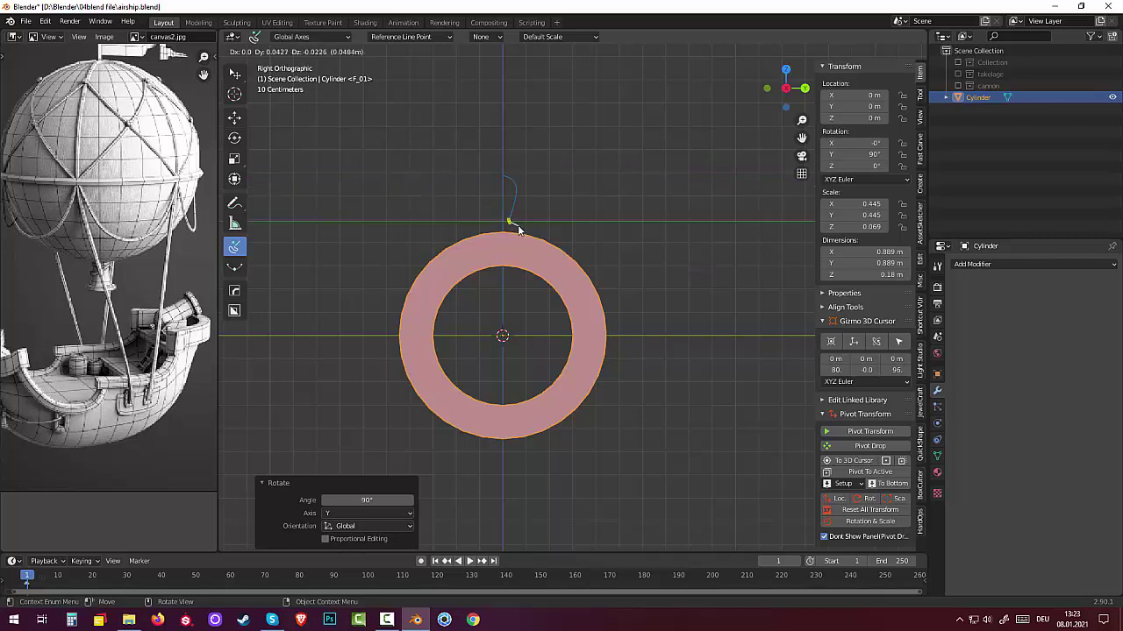
{"action": "left_click", "coordinate": [517, 225]}
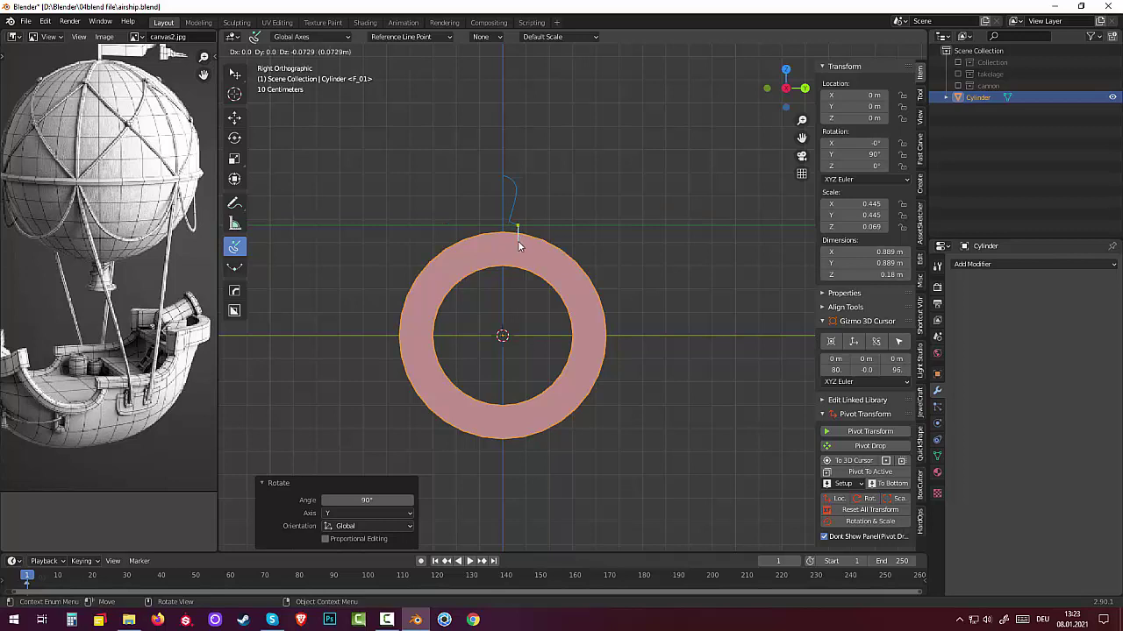
{"action": "left_click", "coordinate": [513, 241]}
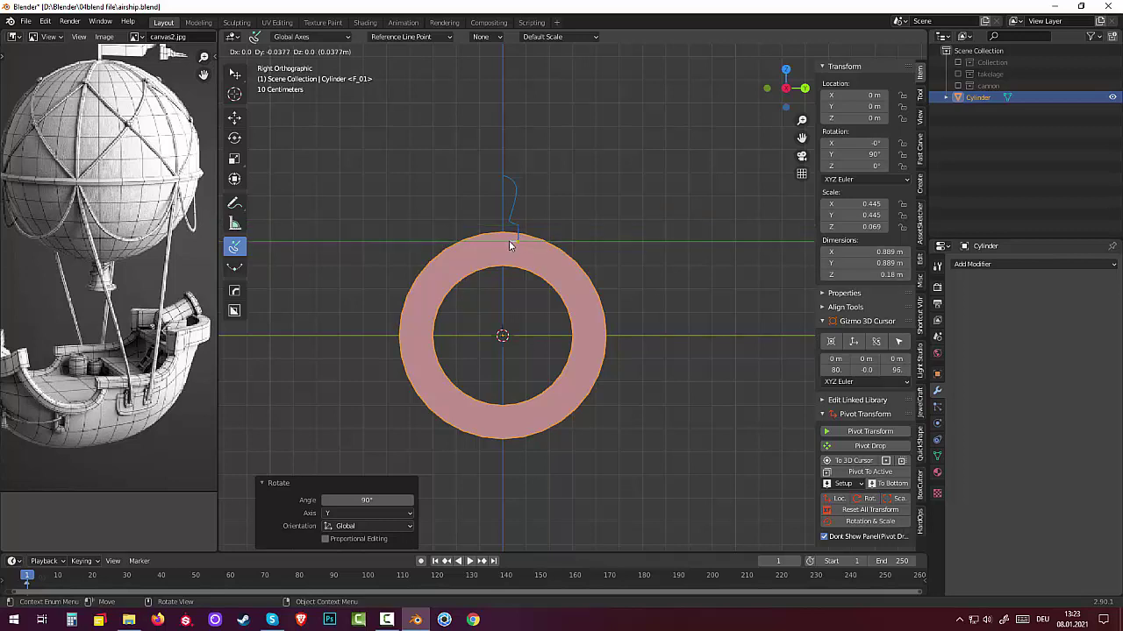
{"action": "left_click", "coordinate": [509, 338]}
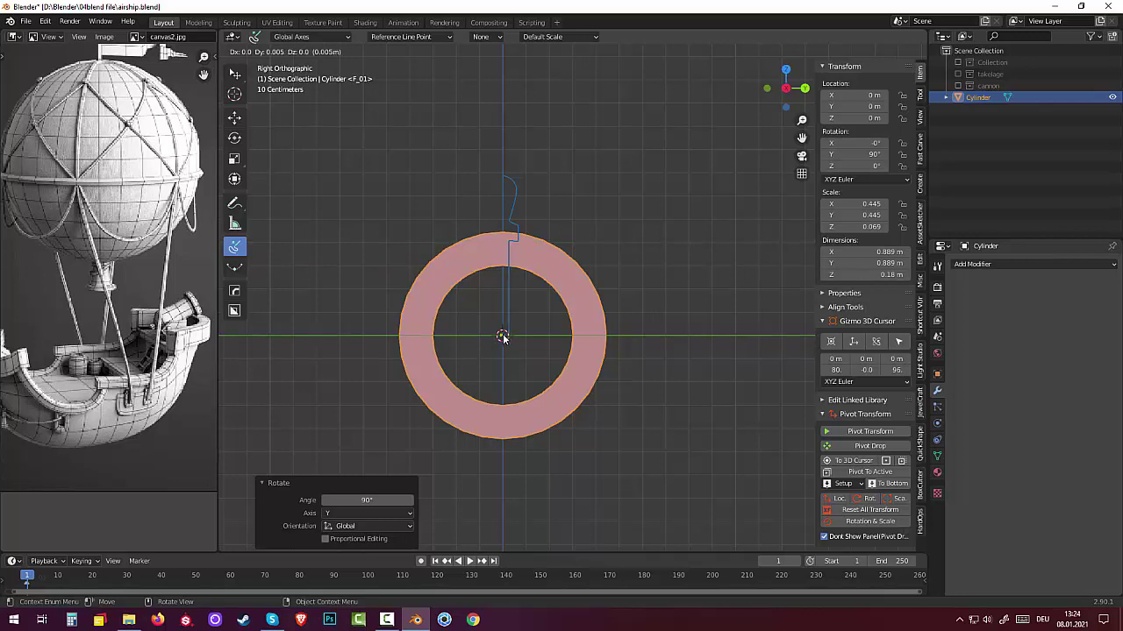
{"action": "right_click", "coordinate": [502, 337]}
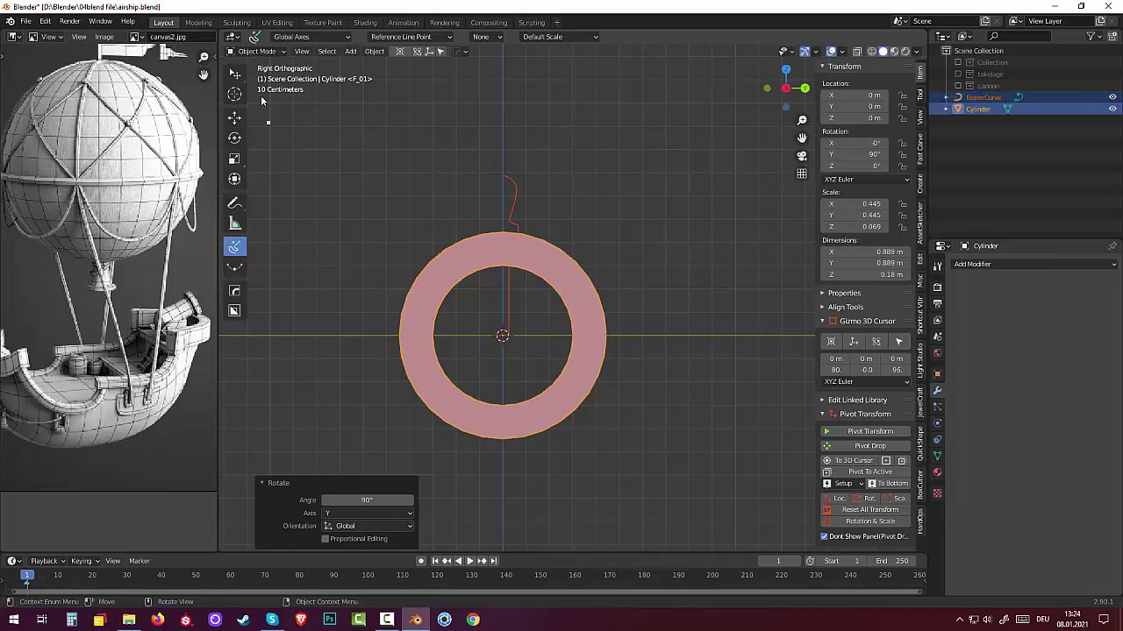
Switch into Edit Mode and back to Object Mode from the mode dropdown.
{"action": "left_click", "coordinate": [252, 51]}
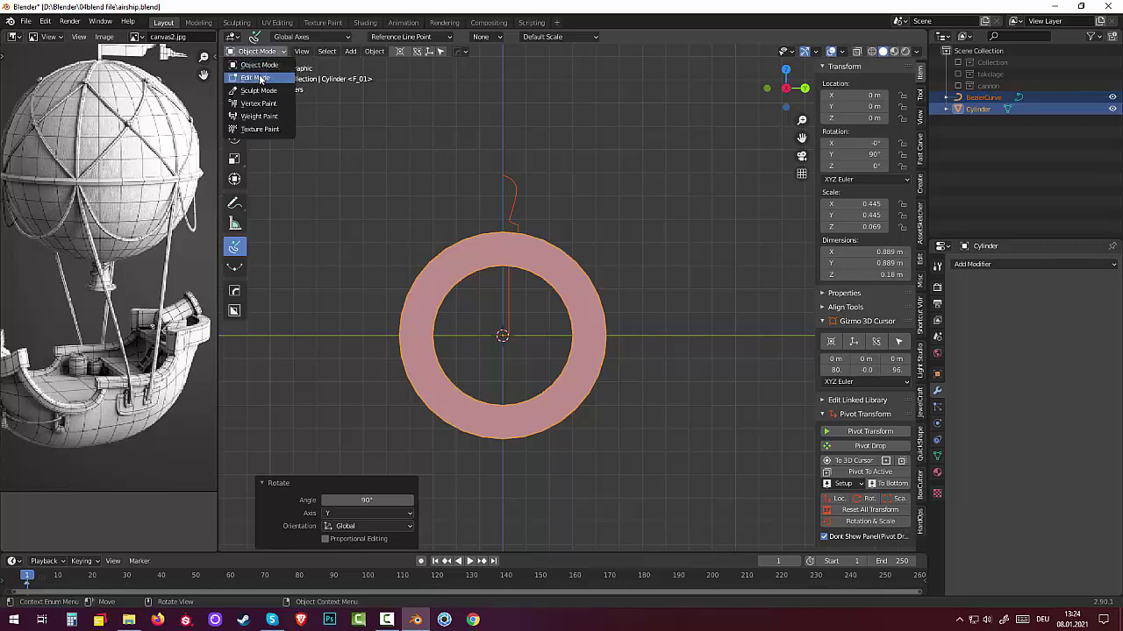
{"action": "left_click", "coordinate": [259, 79]}
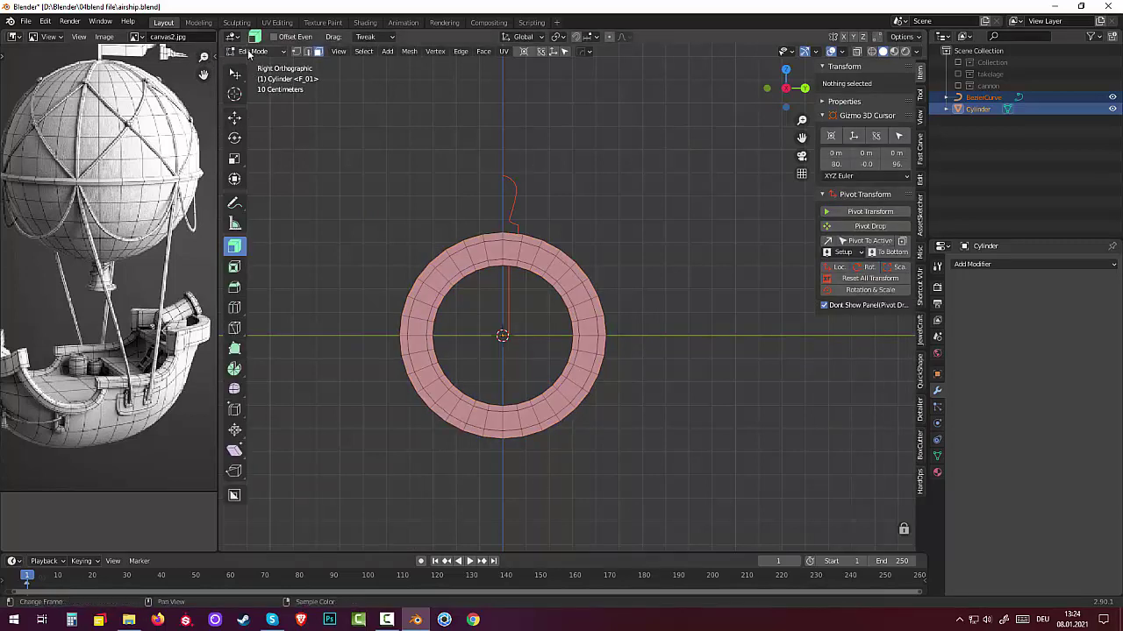
{"action": "left_click", "coordinate": [249, 51]}
{"action": "left_click", "coordinate": [264, 68]}
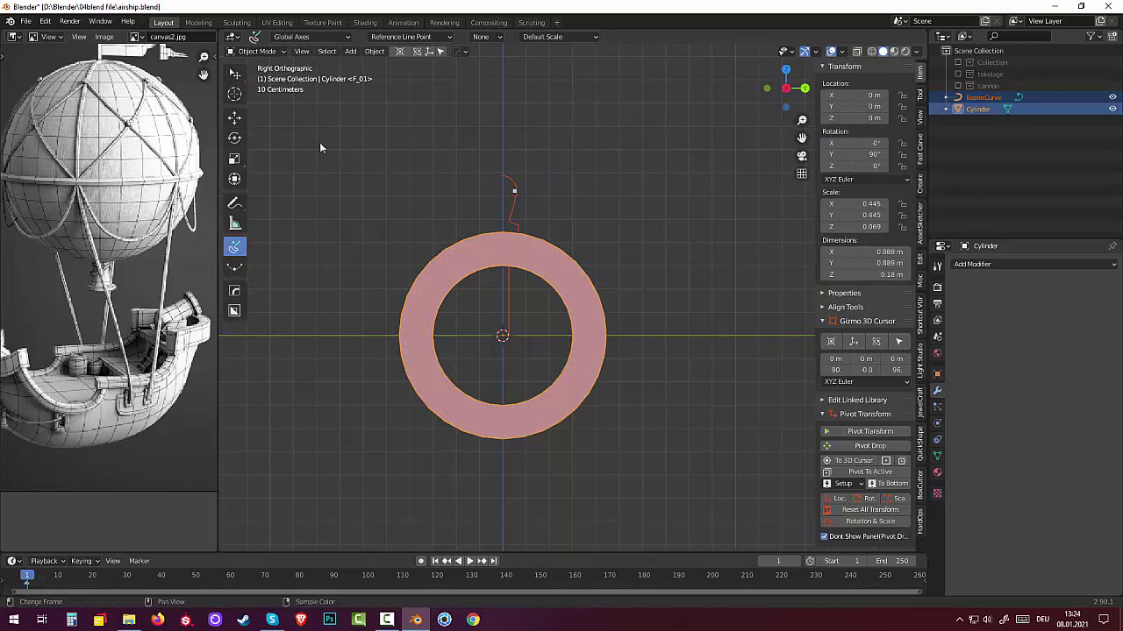
Choose the Tweak select tool and select the BezierCurve profile.
{"action": "left_click_drag", "start_coordinate": [235, 73], "coordinate": [283, 80]}
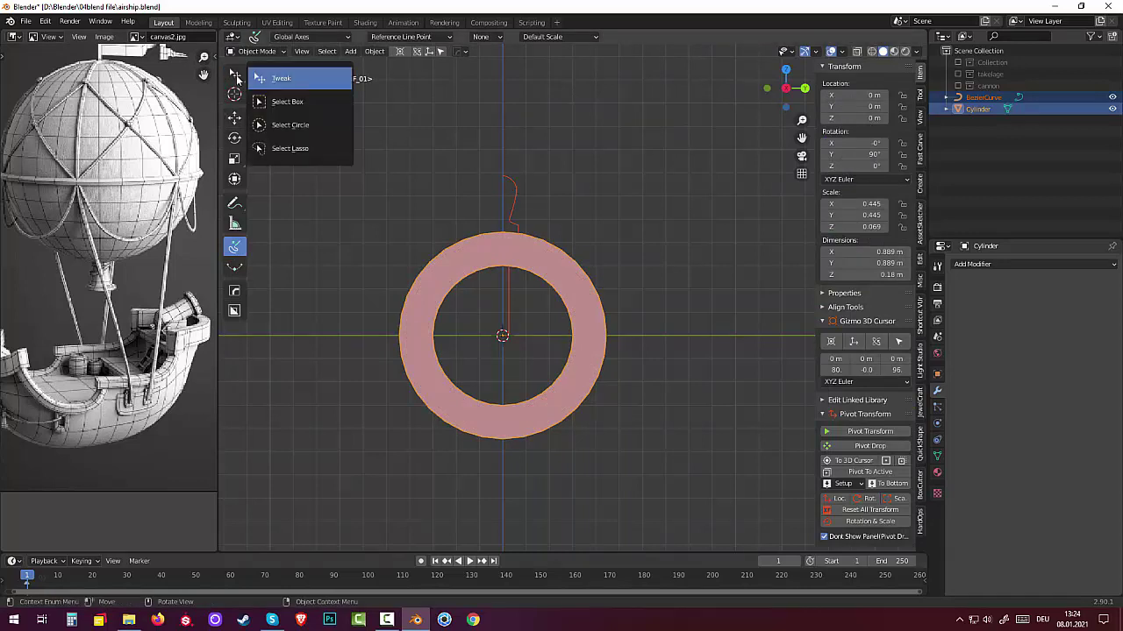
{"action": "left_click", "coordinate": [282, 79]}
{"action": "left_click", "coordinate": [515, 195]}
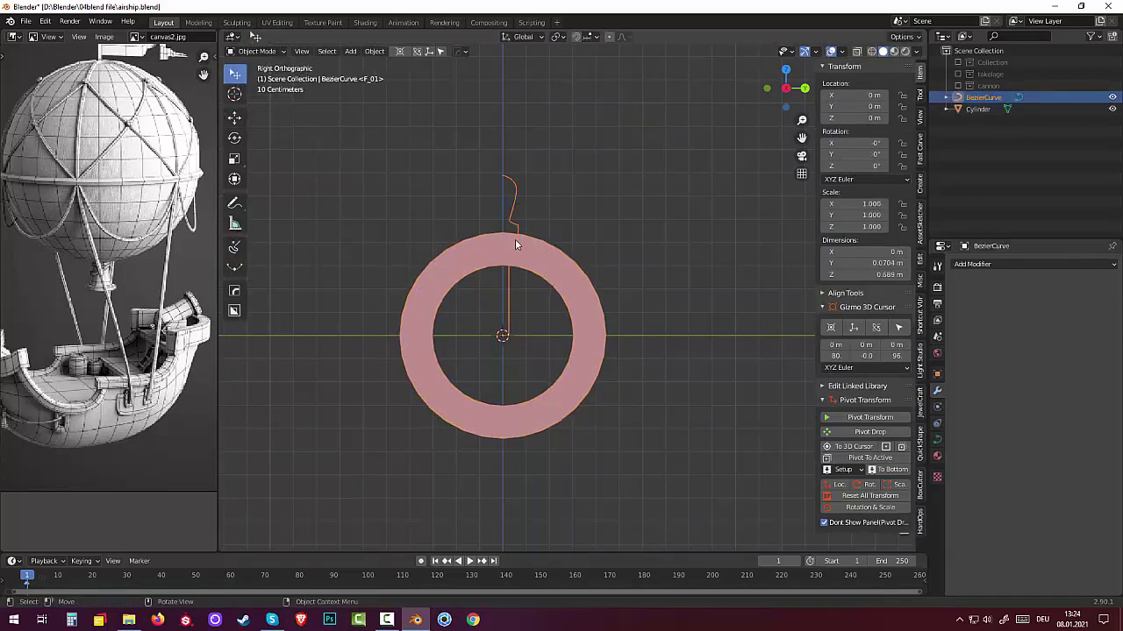
{"action": "scroll", "coordinate": [527, 281], "scroll_direction": "up", "scroll_amount": 1}
{"action": "scroll", "coordinate": [524, 285], "scroll_direction": "up", "scroll_amount": 1}
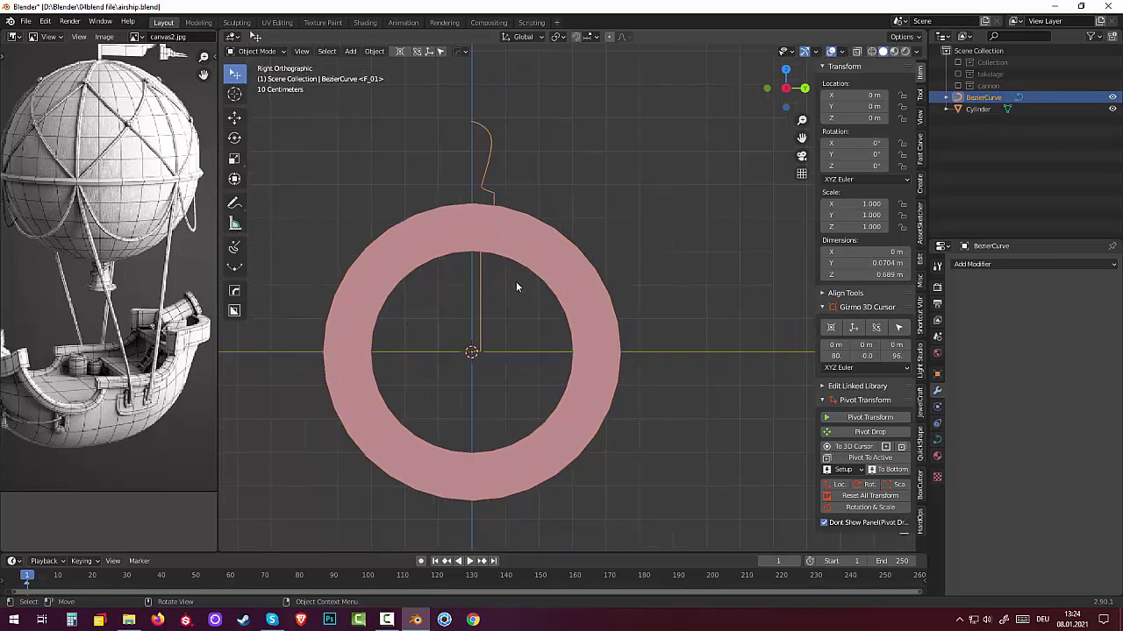
{"action": "scroll", "coordinate": [513, 282], "scroll_direction": "down", "scroll_amount": 1}
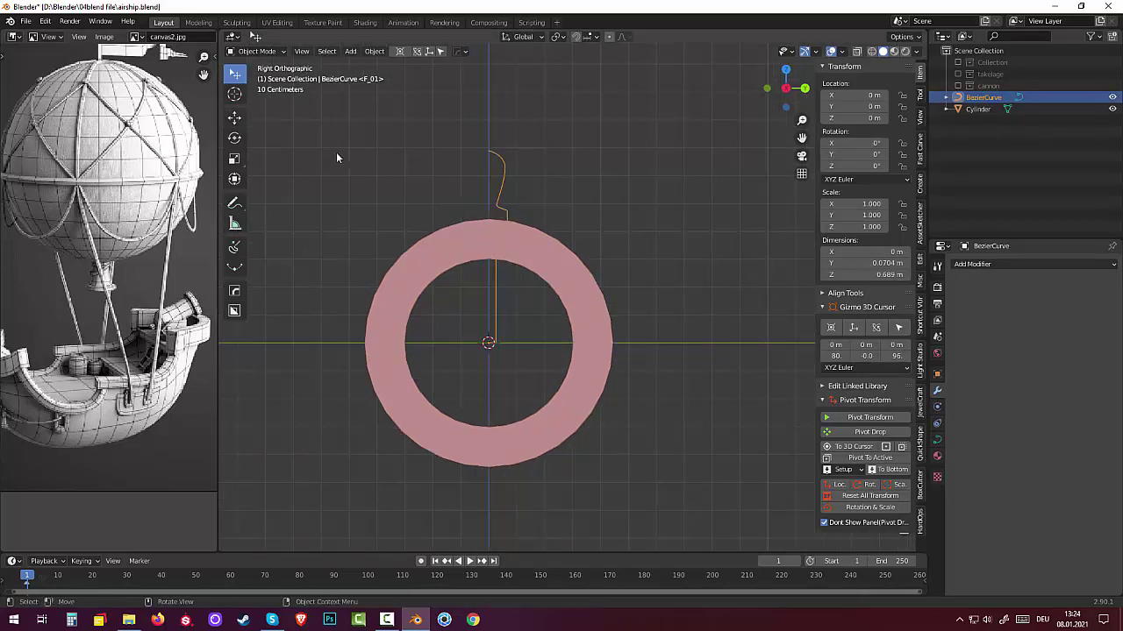
In curve Edit Mode, nudge the control point near the ring's top slightly down.
{"action": "key", "text": "Tab"}
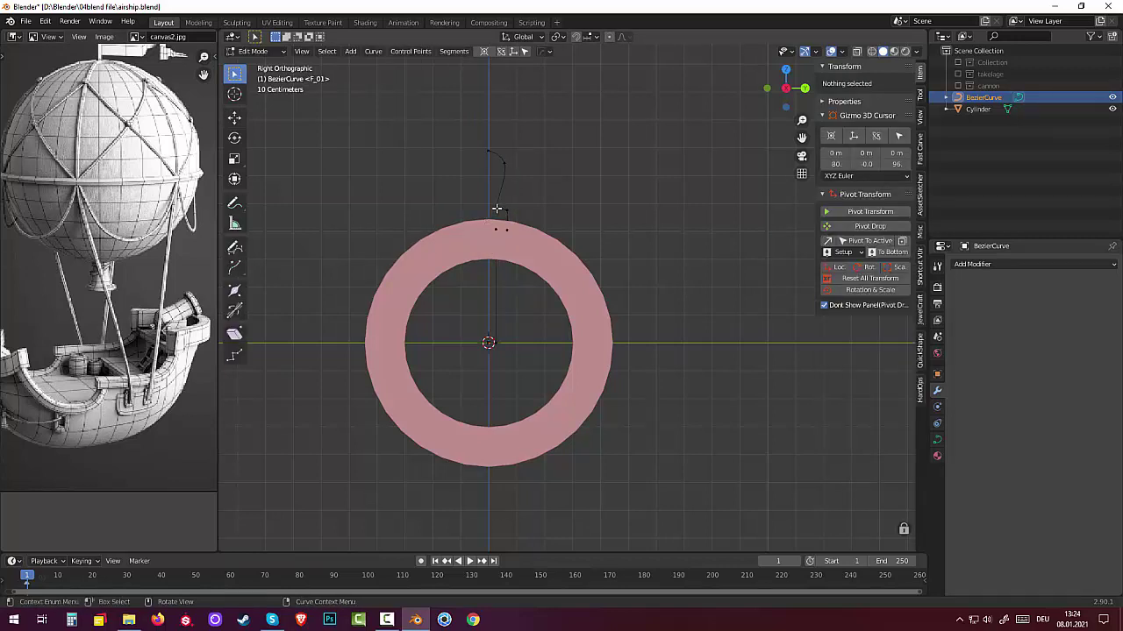
{"action": "left_click", "coordinate": [496, 206]}
{"action": "scroll", "coordinate": [491, 202], "scroll_direction": "up", "scroll_amount": 1}
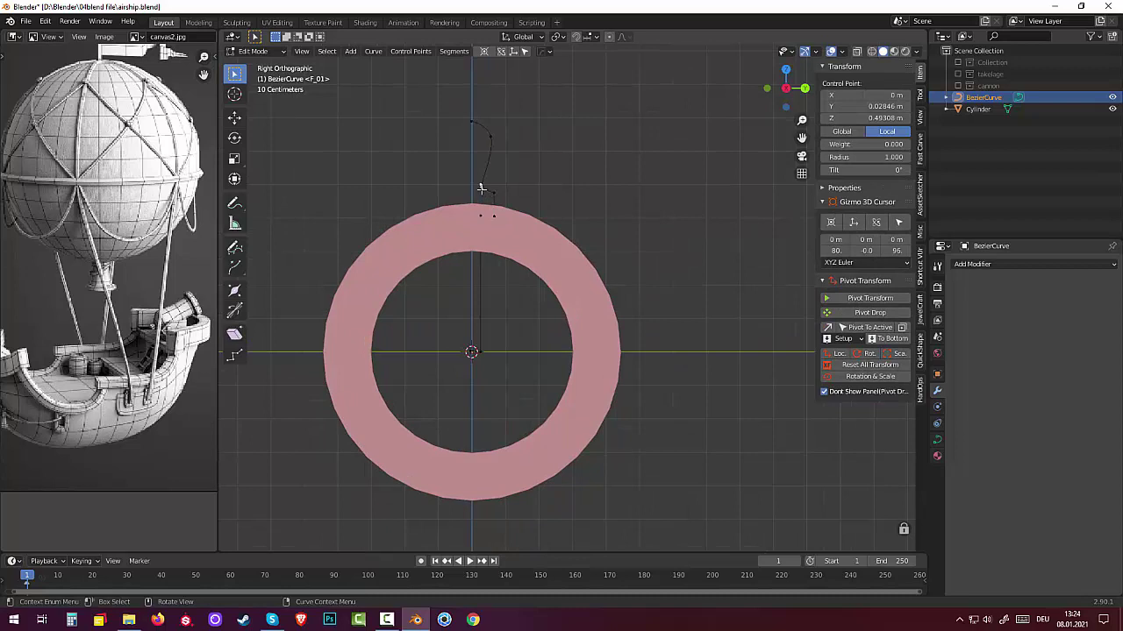
{"action": "left_click_drag", "start_coordinate": [480, 187], "coordinate": [481, 191]}
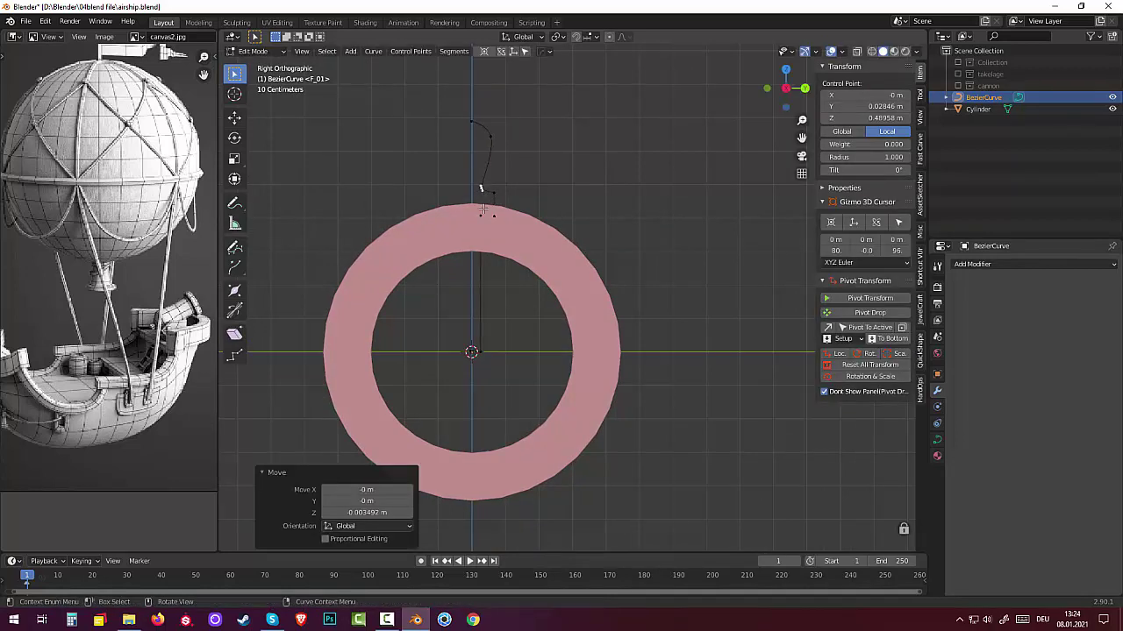
{"action": "scroll", "coordinate": [482, 209], "scroll_direction": "up", "scroll_amount": 3}
Raise the lower bend's handle to smooth the curve's bend.
{"action": "middle_click_drag", "start_coordinate": [542, 197], "coordinate": [829, 339], "text": "shift"}
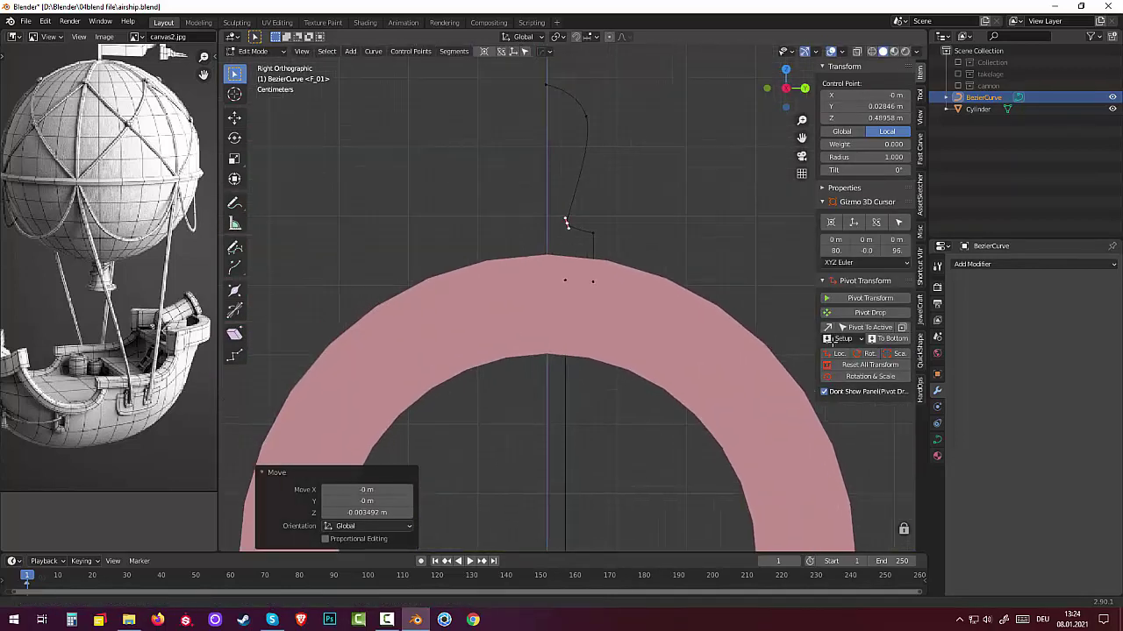
{"action": "left_click", "coordinate": [569, 230]}
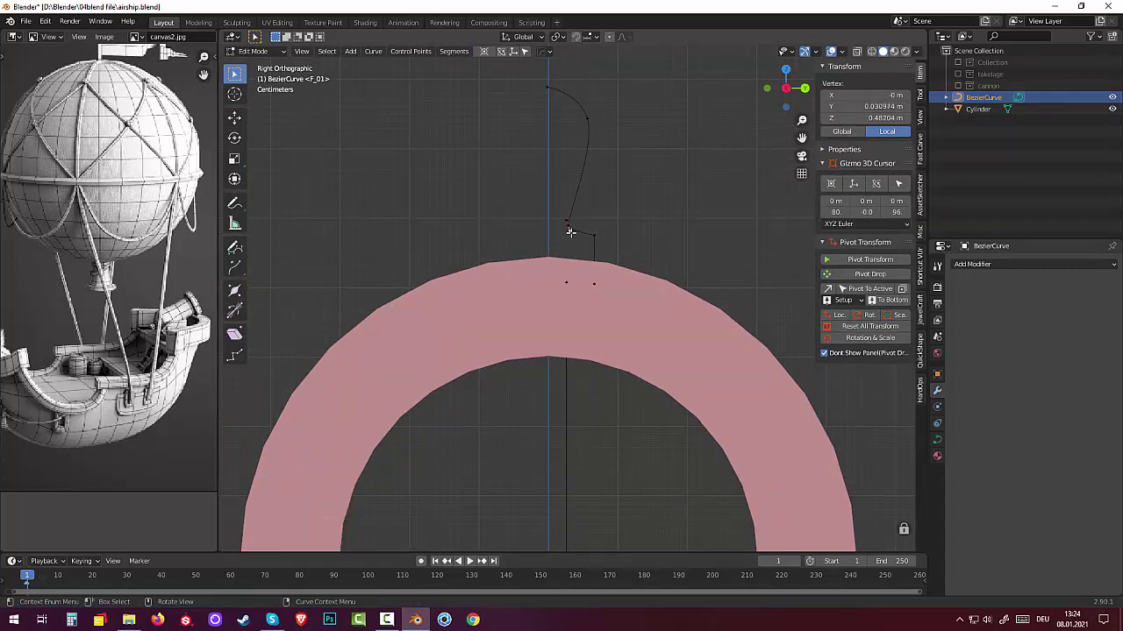
{"action": "left_click_drag", "start_coordinate": [570, 232], "coordinate": [563, 214]}
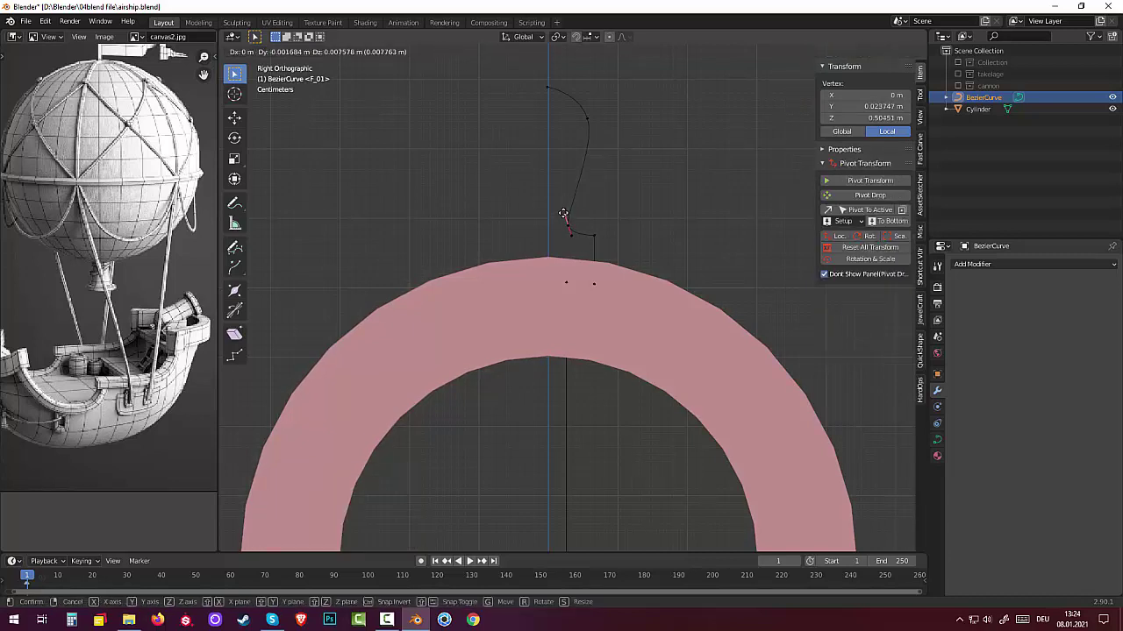
{"action": "left_click_drag", "start_coordinate": [564, 214], "coordinate": [563, 201]}
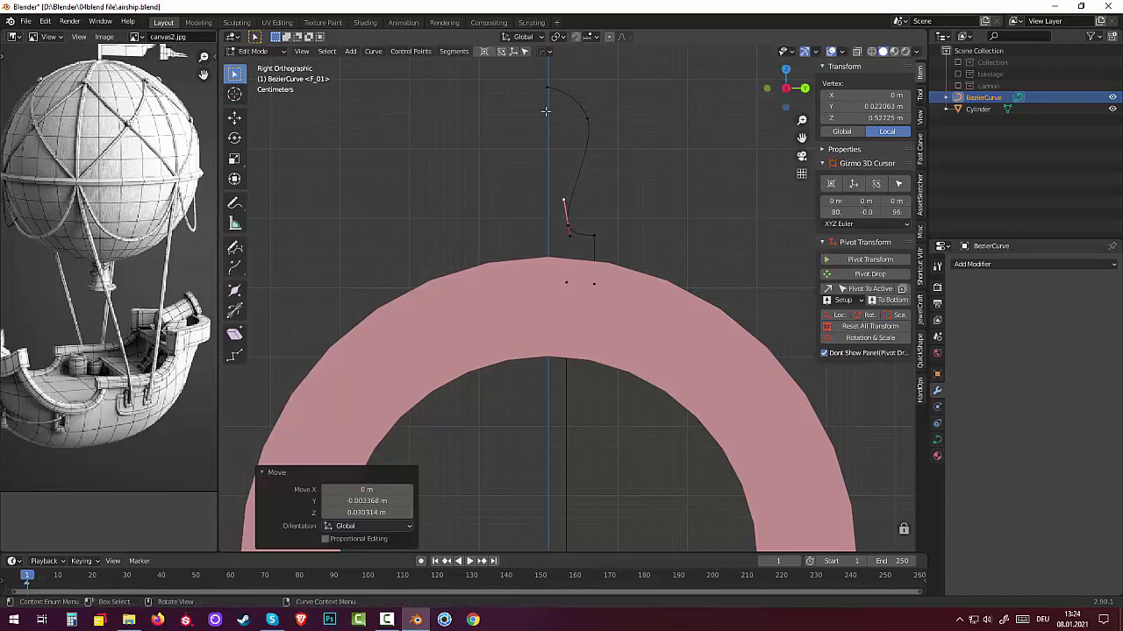
Move the curve's top control point higher, then return to Object Mode.
{"action": "left_click", "coordinate": [547, 88]}
{"action": "key", "text": "g"}
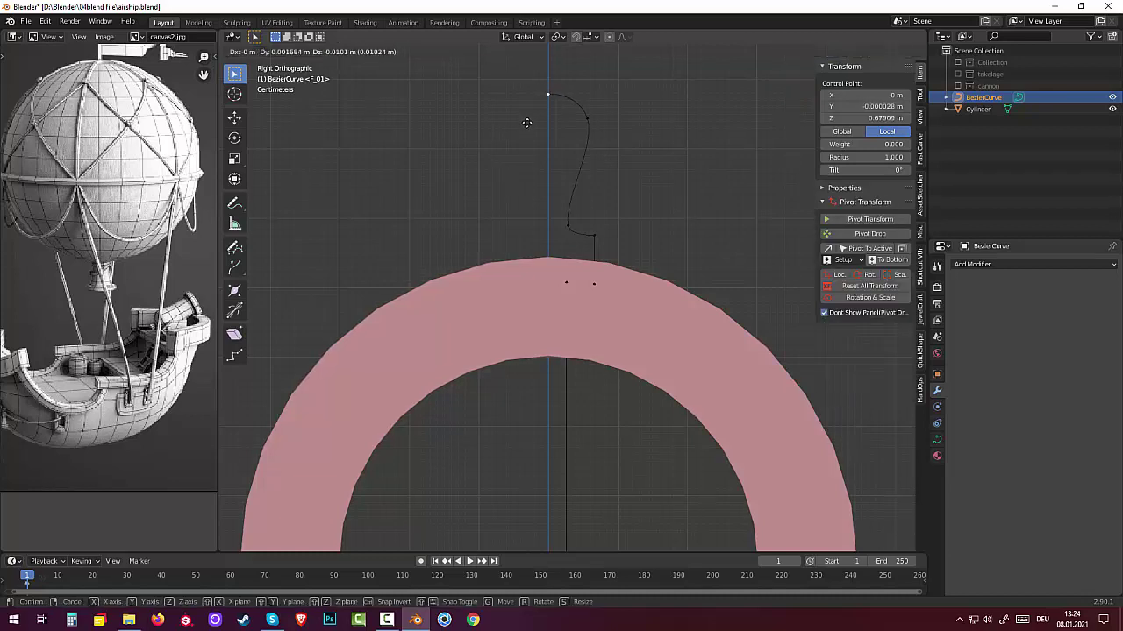
{"action": "left_click", "coordinate": [526, 122]}
{"action": "scroll", "coordinate": [566, 230], "scroll_direction": "down", "scroll_amount": 4}
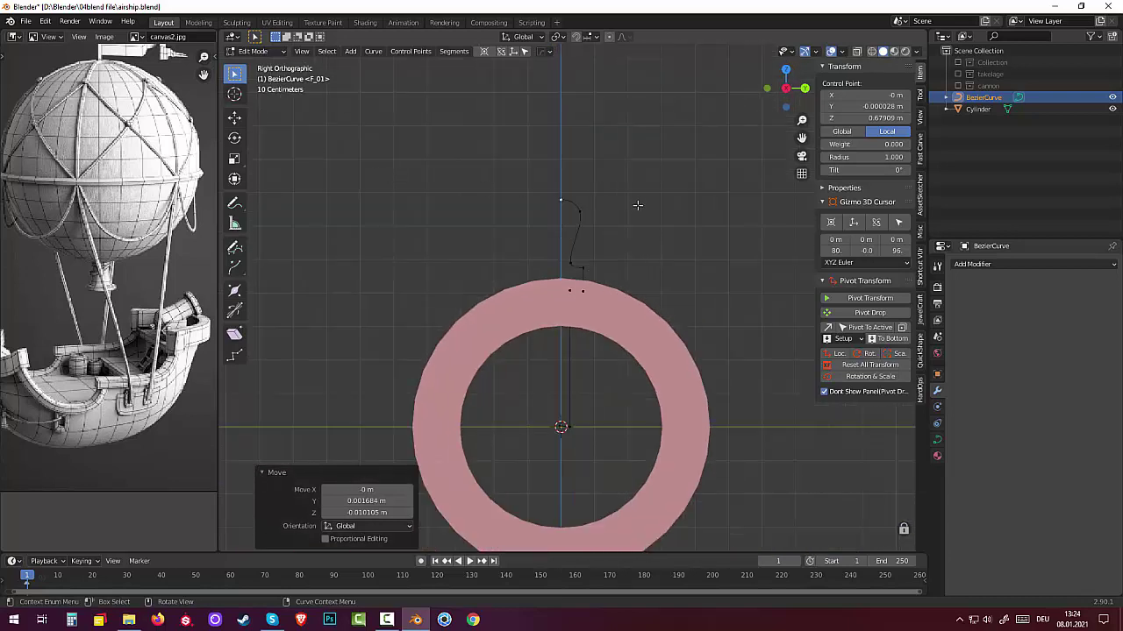
{"action": "key", "text": "Tab"}
Add a Screw modifier, revolving the profile 360° around Z into a 0.679 m turned spoke.
{"action": "left_click", "coordinate": [964, 264]}
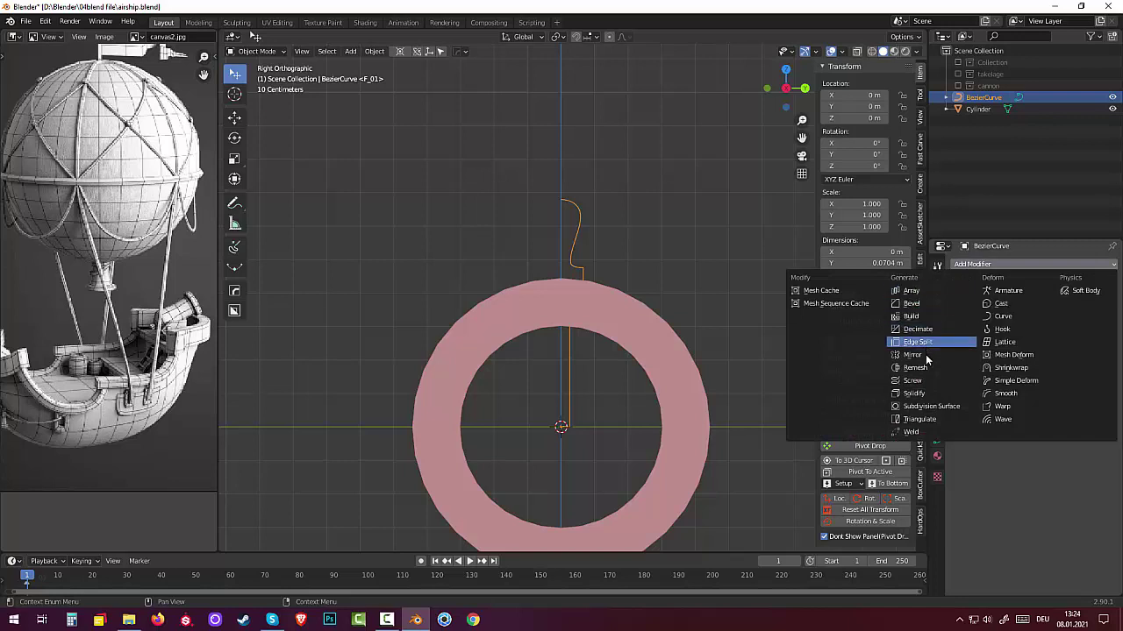
{"action": "left_click", "coordinate": [921, 382]}
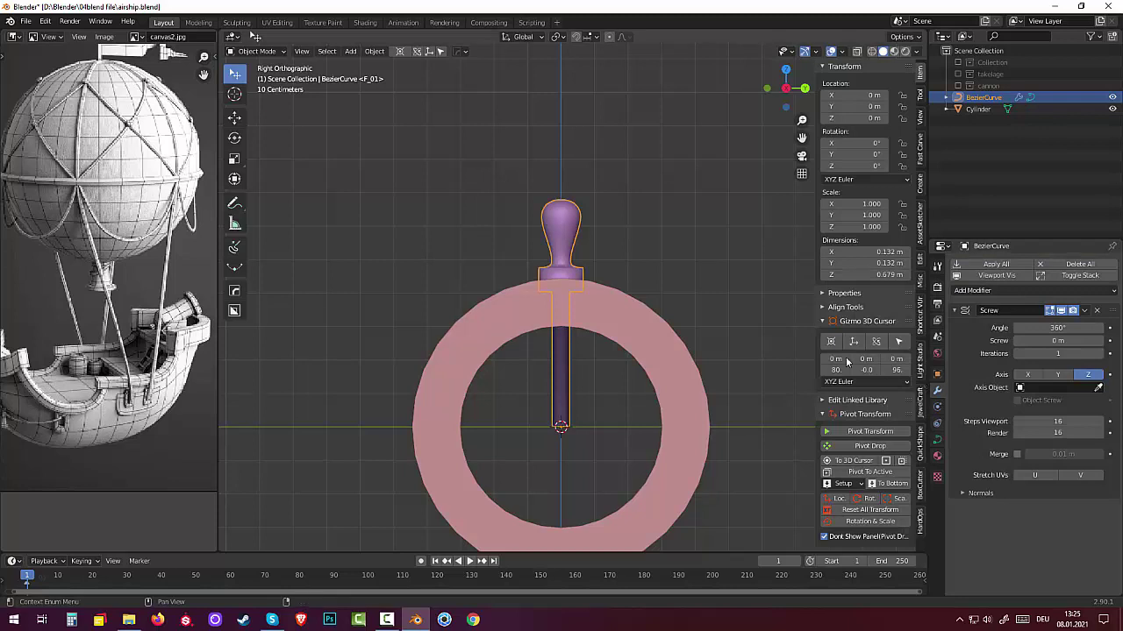
{"action": "mouse_move", "coordinate": [721, 314]}
{"action": "middle_mouse_down"}
{"action": "mouse_move", "coordinate": [520, 327]}
{"action": "mouse_move", "coordinate": [504, 307]}
{"action": "mouse_move", "coordinate": [715, 296]}
{"action": "mouse_move", "coordinate": [708, 325]}
{"action": "middle_mouse_up"}
{"action": "scroll", "coordinate": [713, 298], "scroll_direction": "down", "scroll_amount": 4}
{"action": "scroll", "coordinate": [710, 315], "scroll_direction": "up", "scroll_amount": 2}
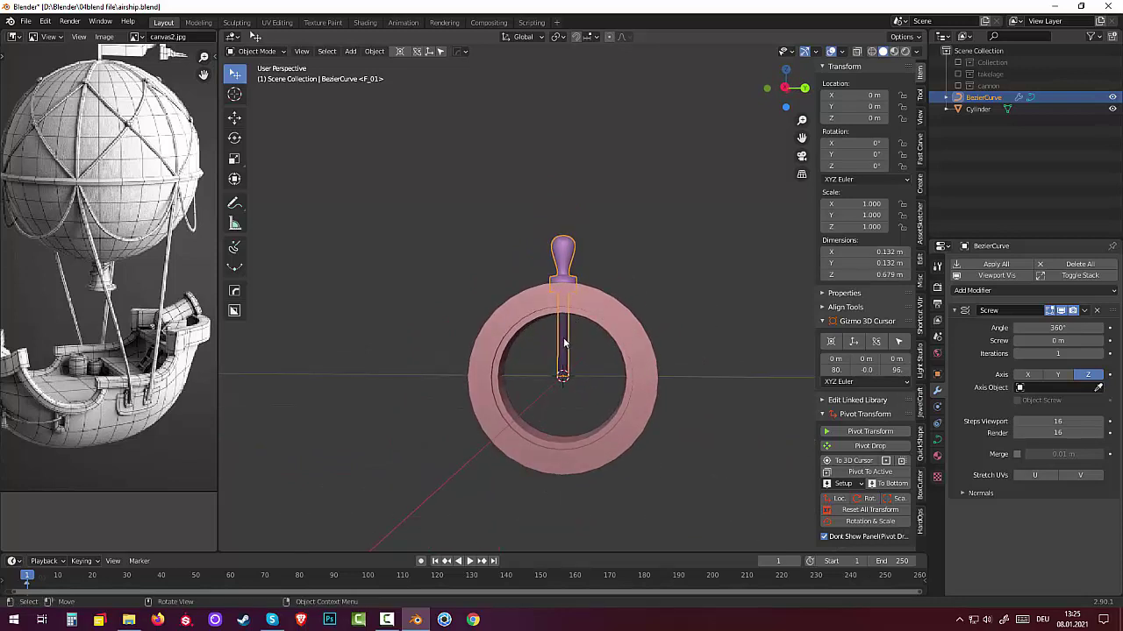
Lower the spoke along Z to 0.022218 m and attempt to apply its Screw modifier.
{"action": "left_click_drag", "start_coordinate": [563, 339], "coordinate": [563, 330]}
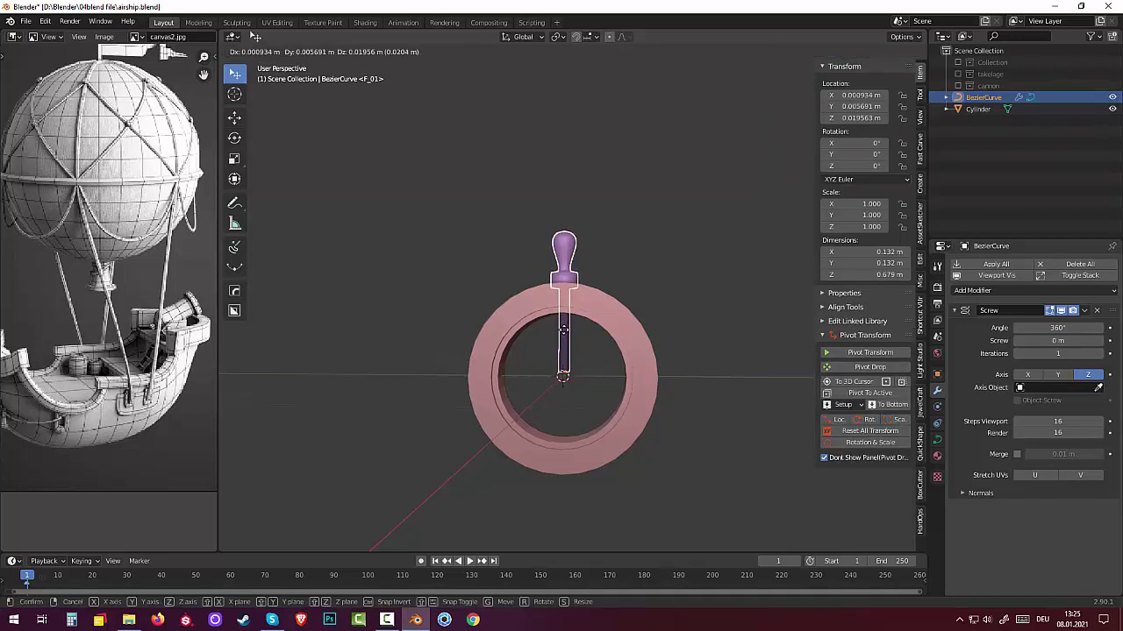
{"action": "key", "text": "z"}
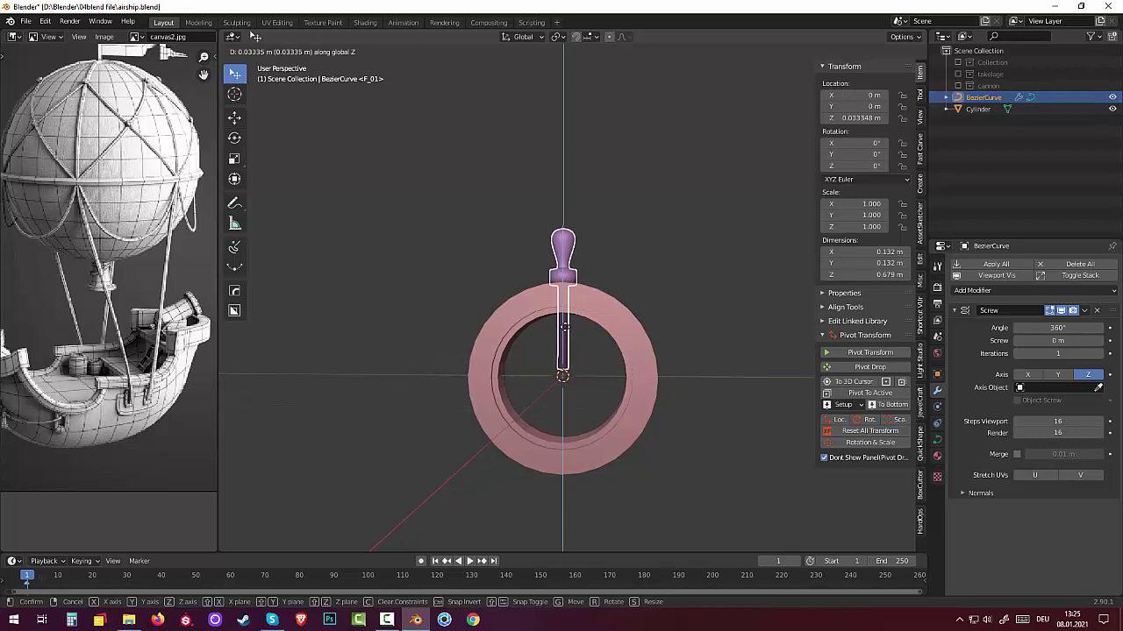
{"action": "left_click_drag", "start_coordinate": [563, 328], "coordinate": [565, 329]}
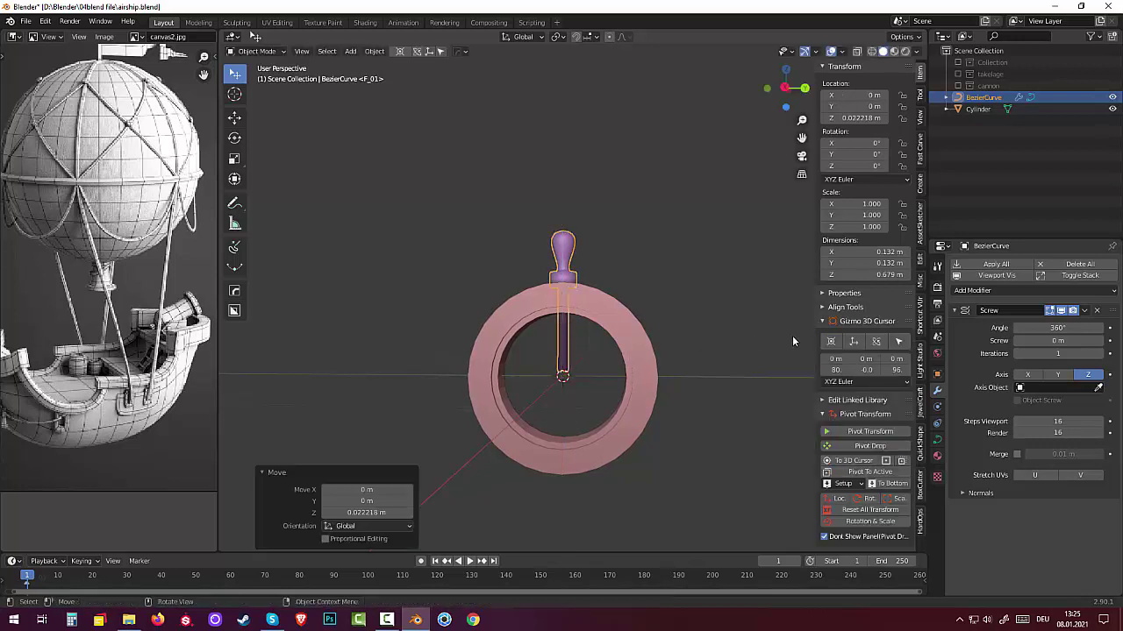
{"action": "left_click", "coordinate": [769, 342]}
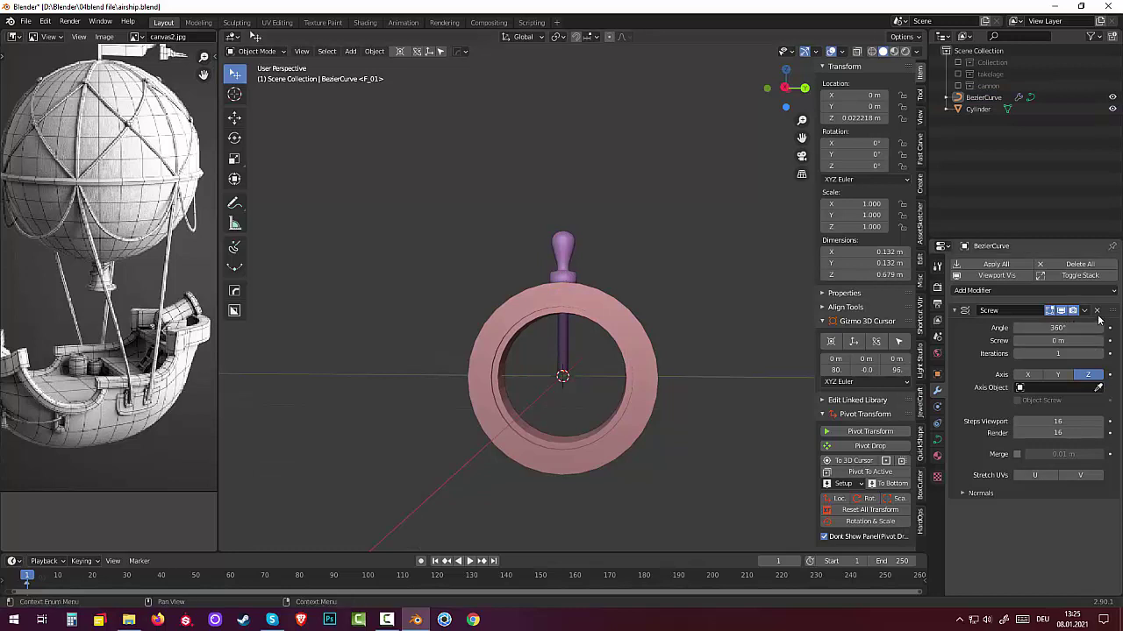
{"action": "left_click", "coordinate": [1085, 310]}
{"action": "left_click", "coordinate": [1034, 325]}
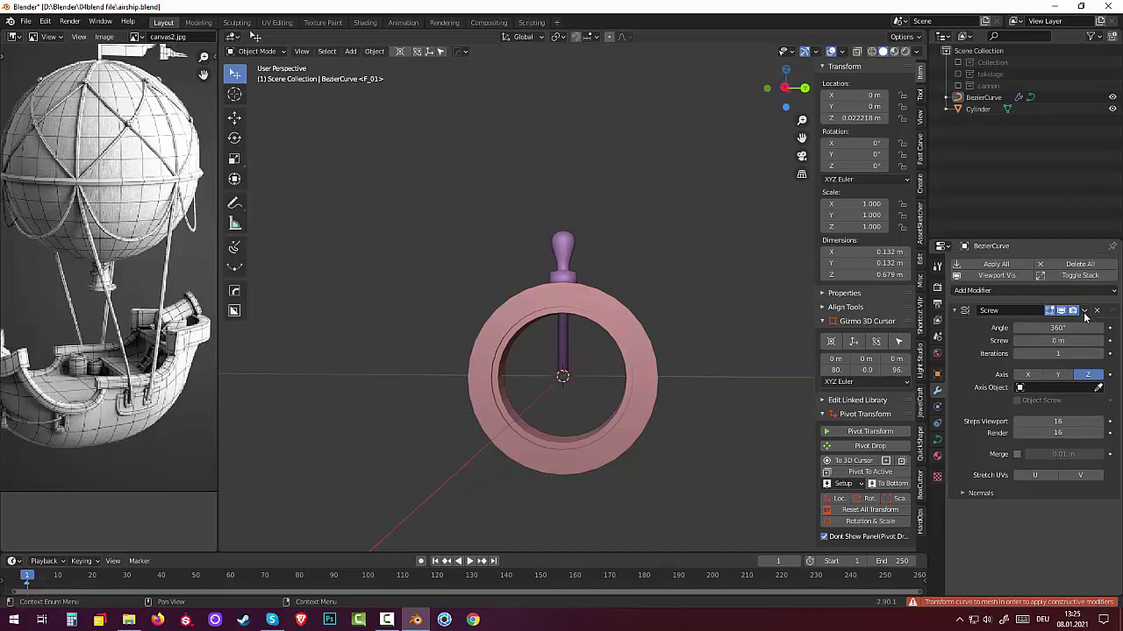
Convert the BezierCurve spoke to a mesh via Object > Convert to > Mesh.
{"action": "left_click", "coordinate": [256, 51]}
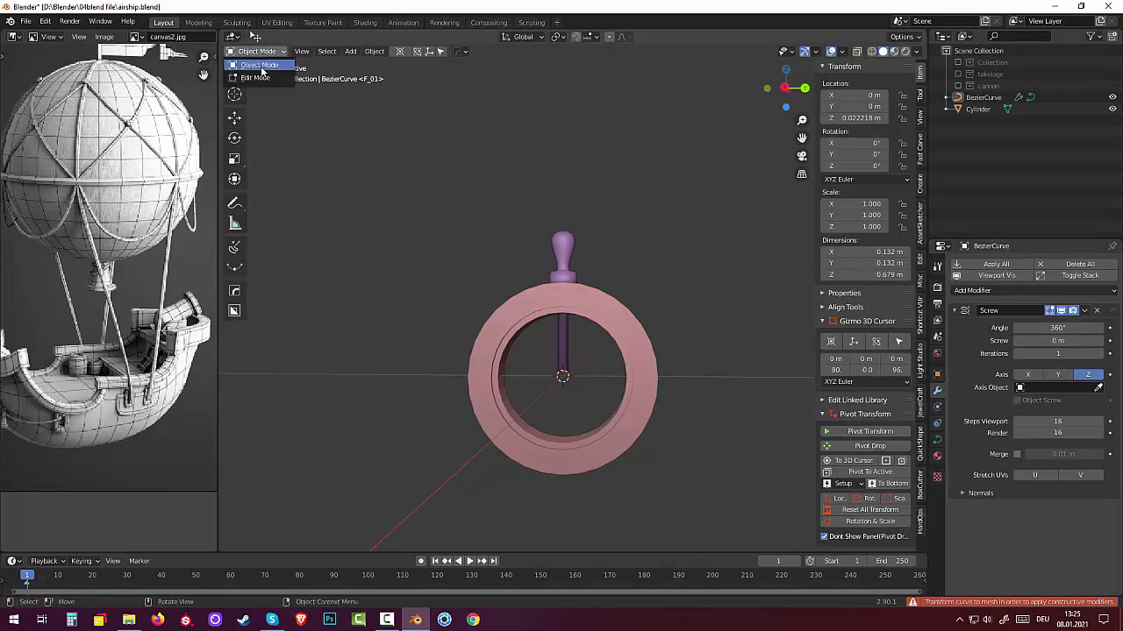
{"action": "left_click", "coordinate": [570, 252]}
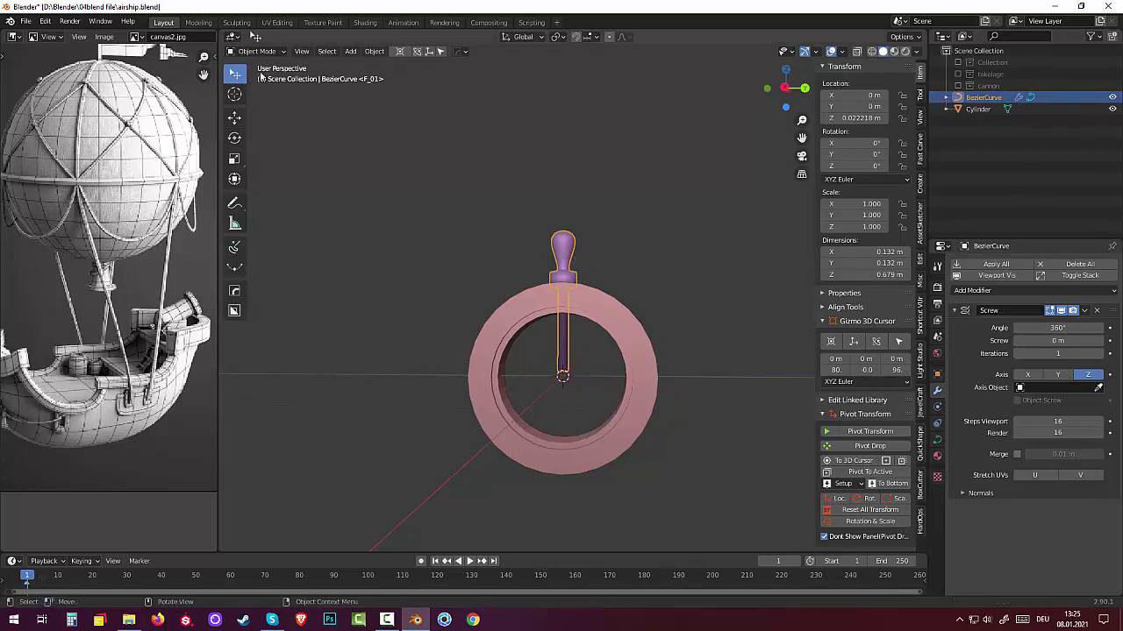
{"action": "left_click", "coordinate": [375, 51]}
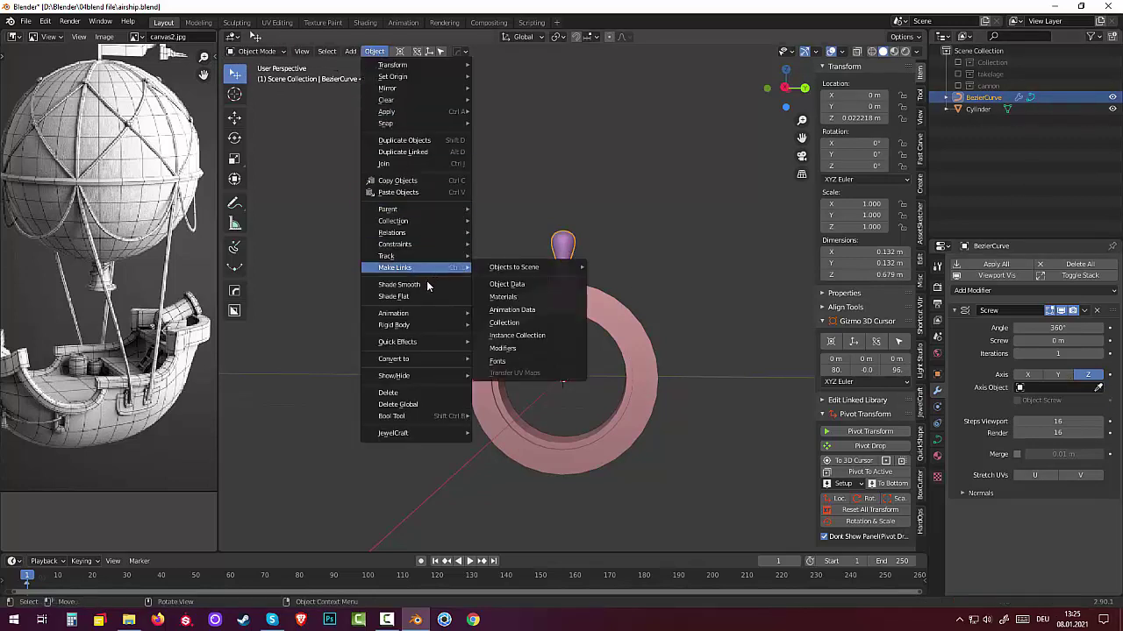
{"action": "mouse_move", "coordinate": [393, 359]}
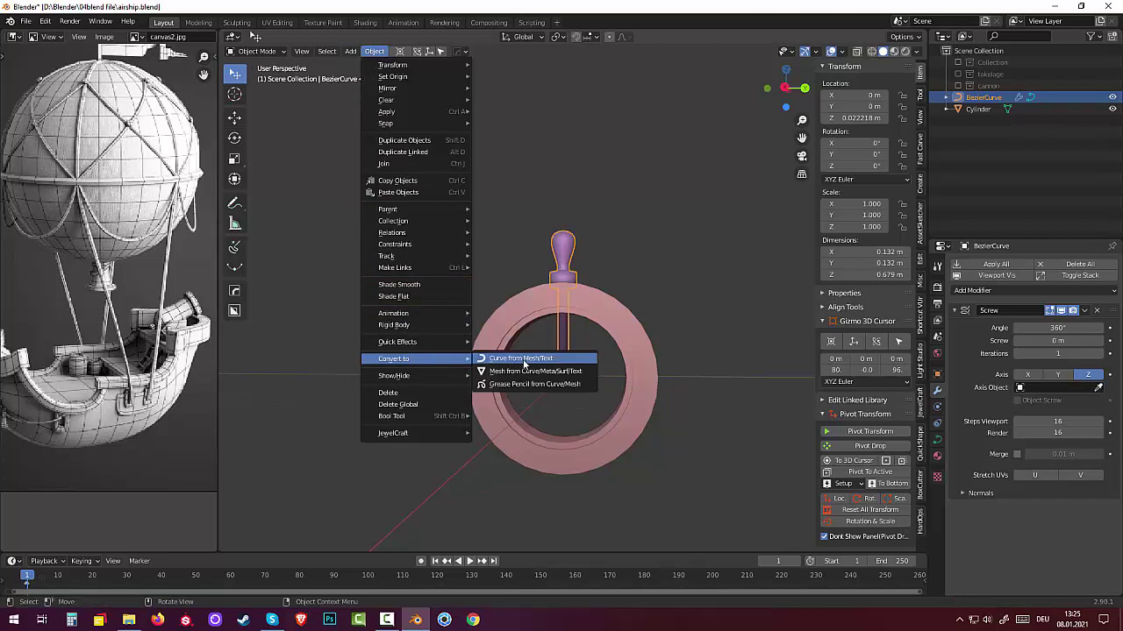
{"action": "left_click", "coordinate": [525, 372]}
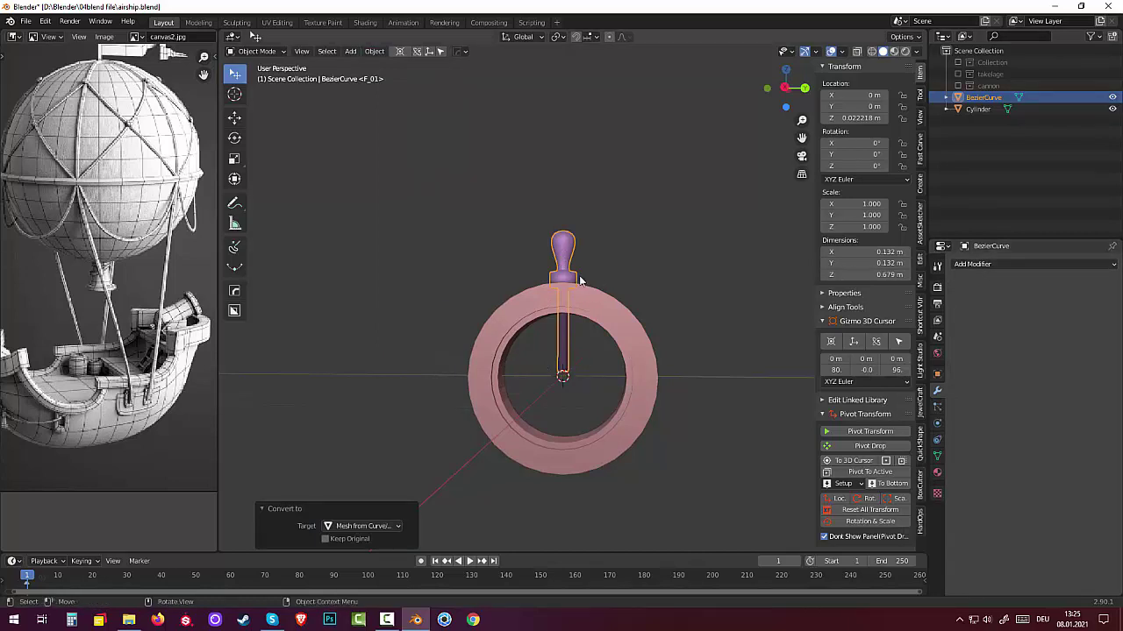
Orbit the view to face the wheel and bring up the Add menu.
{"action": "scroll", "coordinate": [586, 287], "scroll_direction": "down", "scroll_amount": 2}
{"action": "scroll", "coordinate": [588, 280], "scroll_direction": "down", "scroll_amount": 2}
{"action": "scroll", "coordinate": [588, 268], "scroll_direction": "down", "scroll_amount": 1}
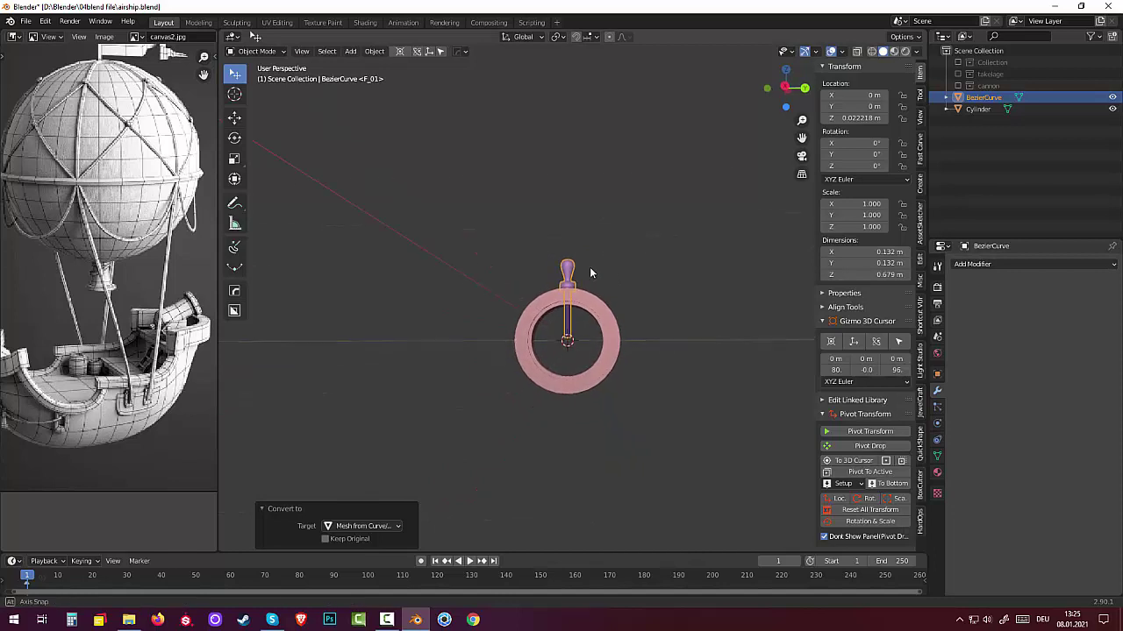
{"action": "mouse_move", "coordinate": [592, 282]}
{"action": "middle_mouse_down"}
{"action": "mouse_move", "coordinate": [637, 288]}
{"action": "mouse_move", "coordinate": [617, 281]}
{"action": "middle_mouse_up"}
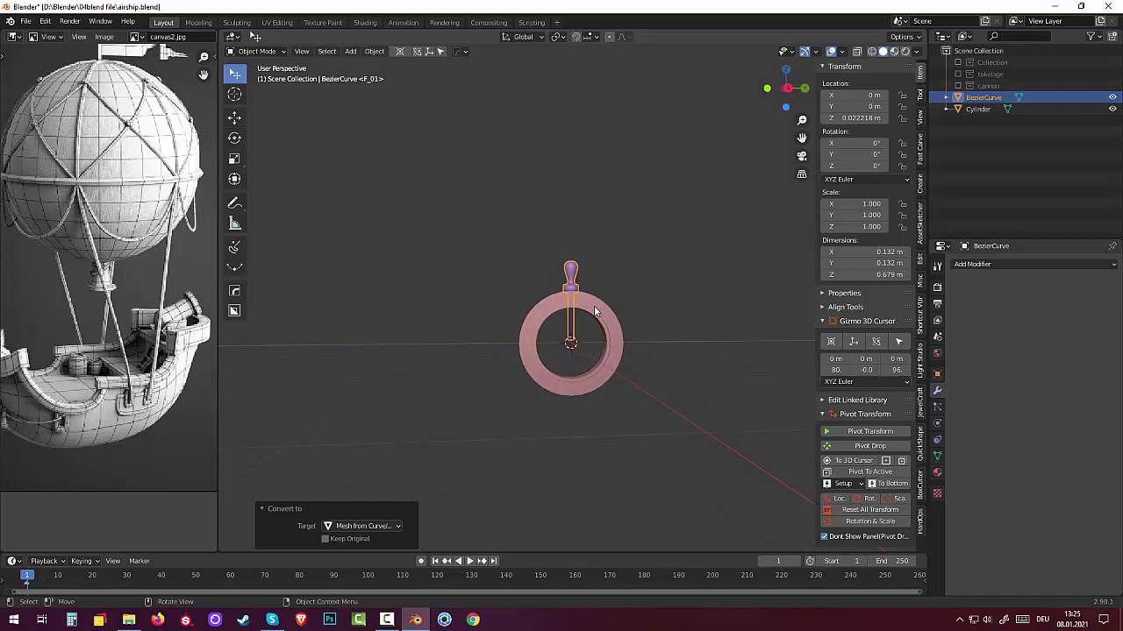
{"action": "middle_click_drag", "start_coordinate": [600, 309], "coordinate": [592, 312]}
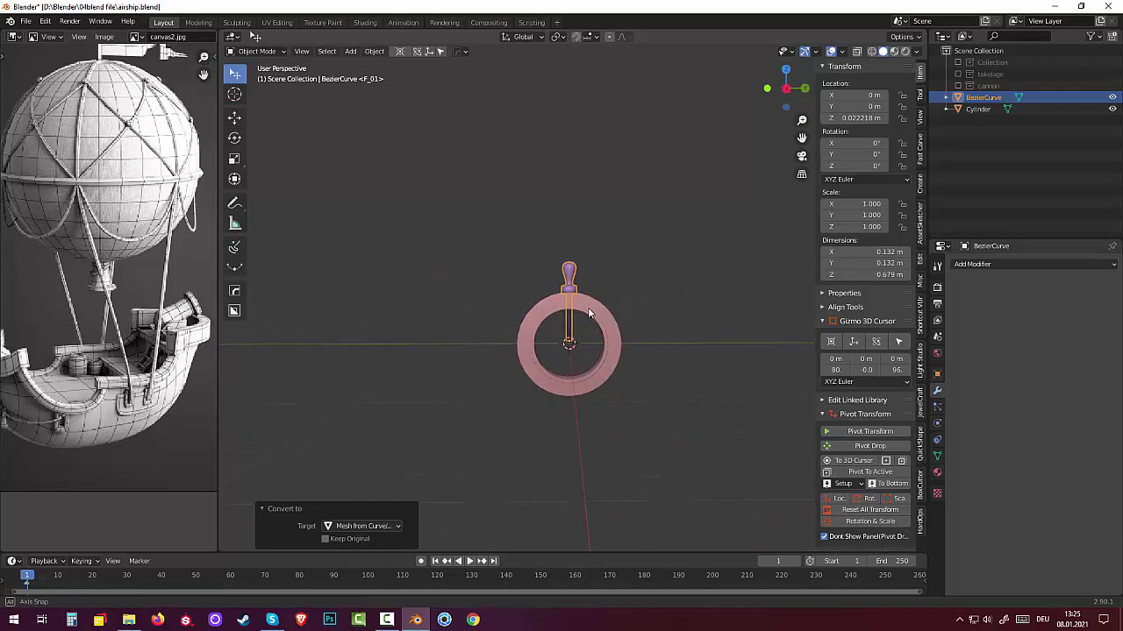
{"action": "left_click", "coordinate": [261, 51]}
{"action": "left_click", "coordinate": [262, 52]}
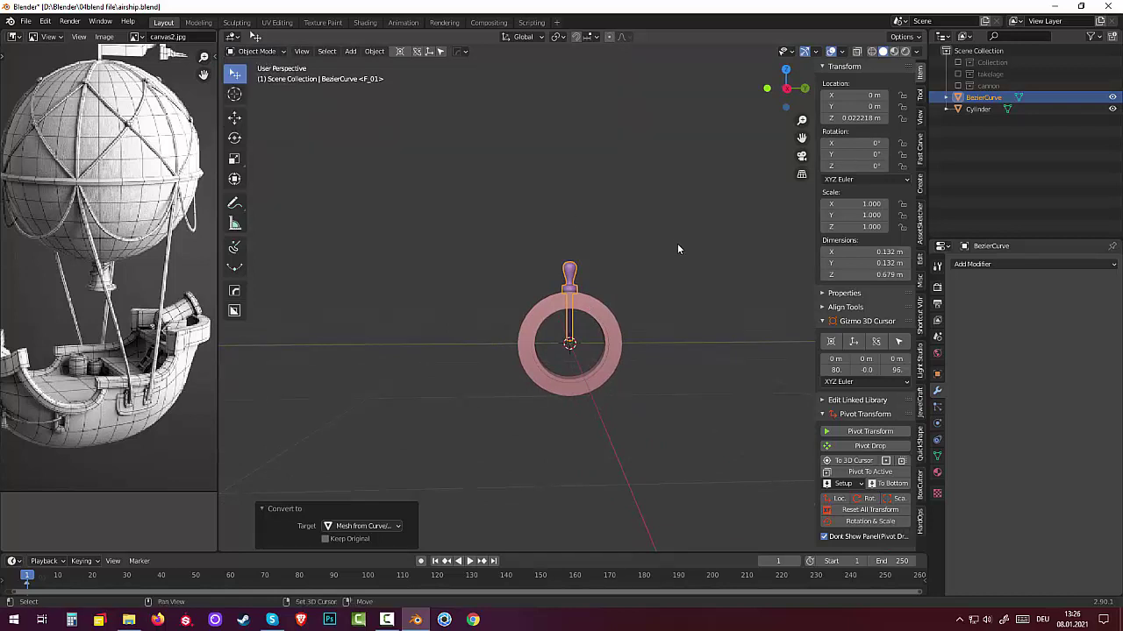
{"action": "key", "text": "shift+a"}
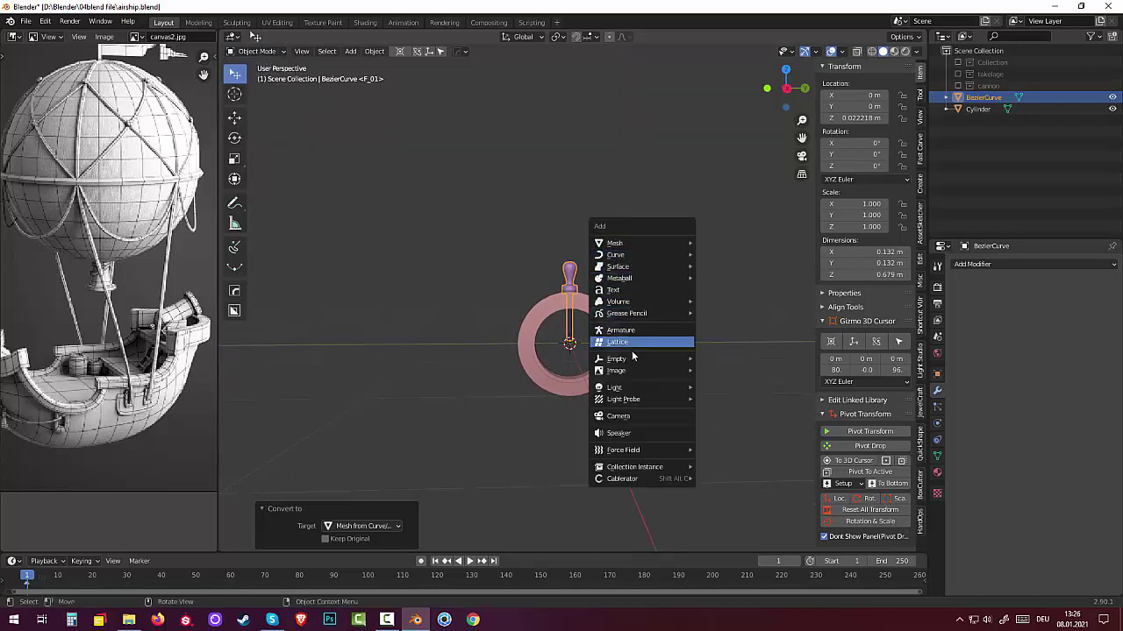
{"action": "mouse_move", "coordinate": [617, 358]}
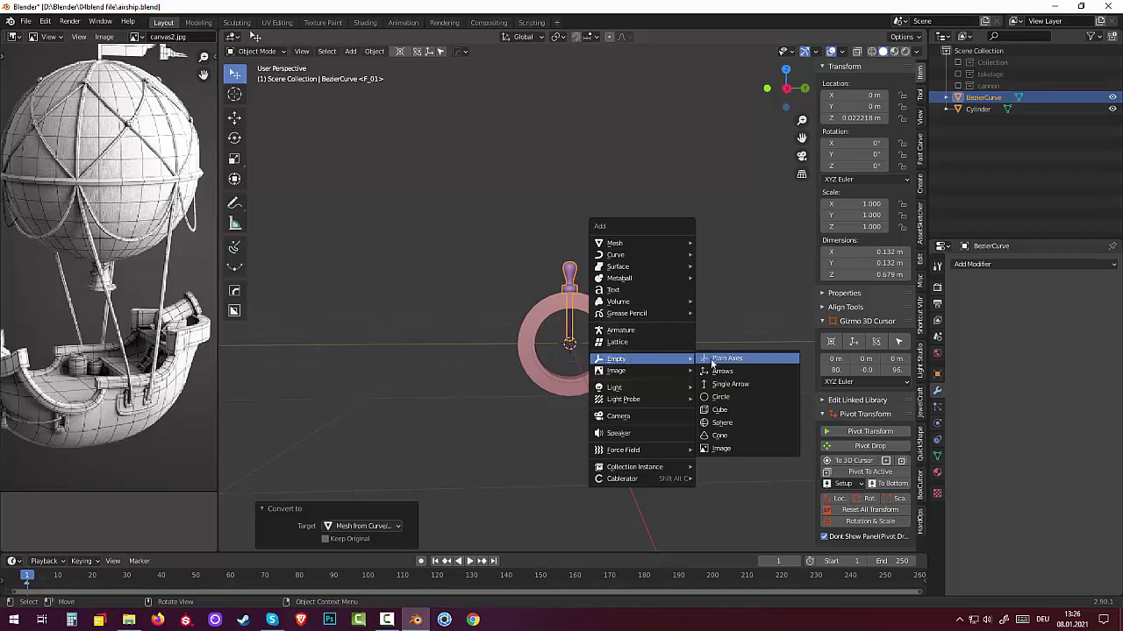
Add a Plain Axes empty at the origin and reset the handle's location.
{"action": "left_click", "coordinate": [724, 359]}
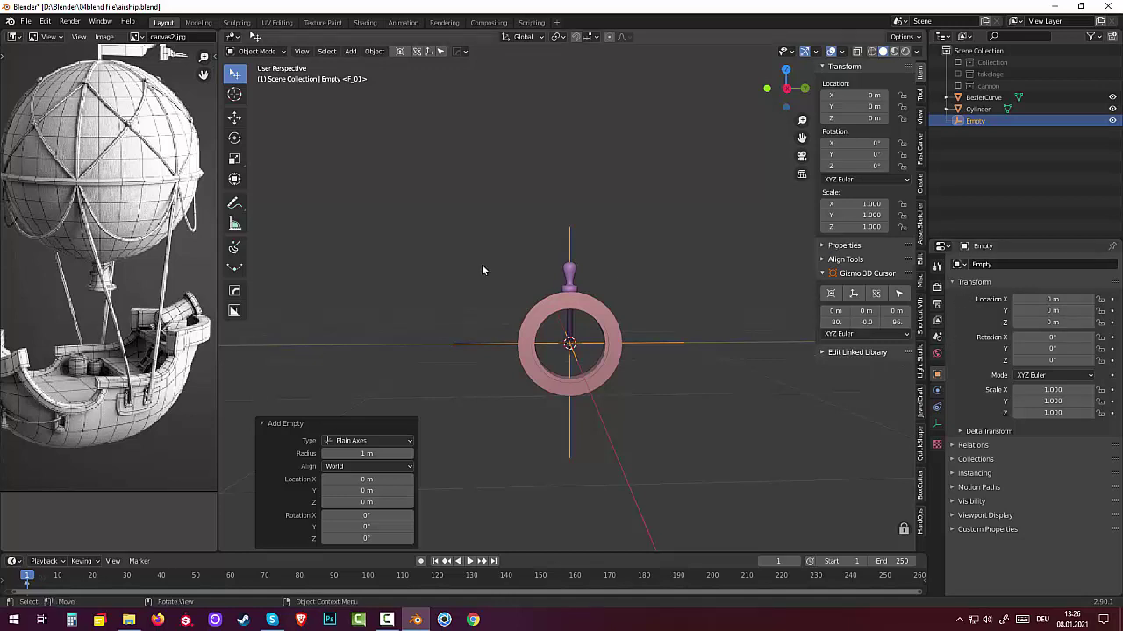
{"action": "left_click", "coordinate": [566, 277]}
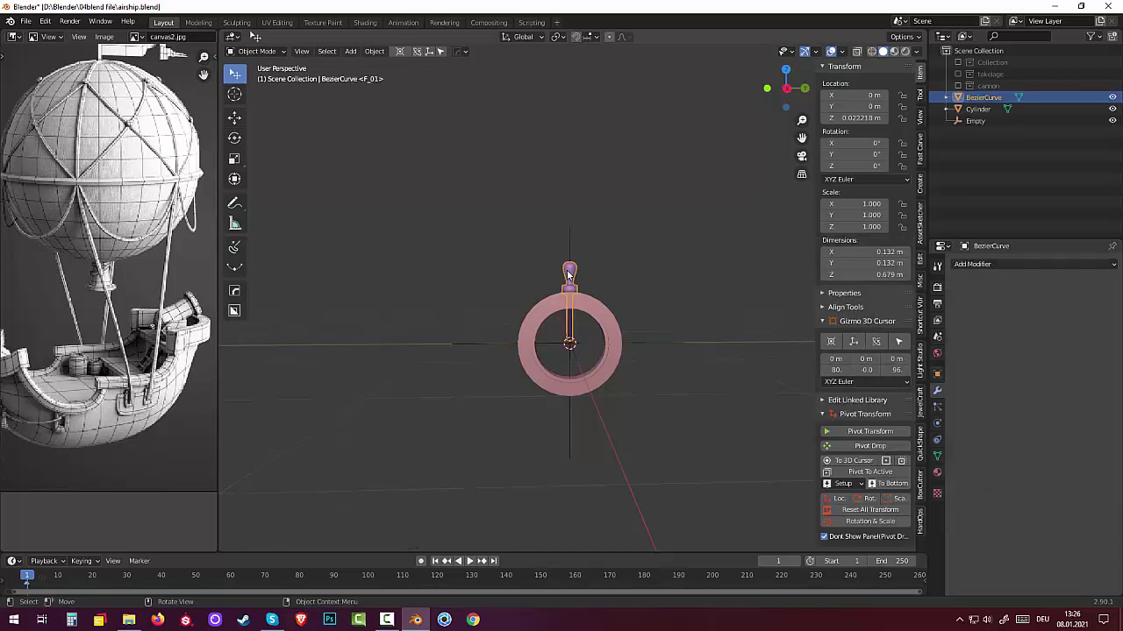
{"action": "left_click", "coordinate": [886, 511]}
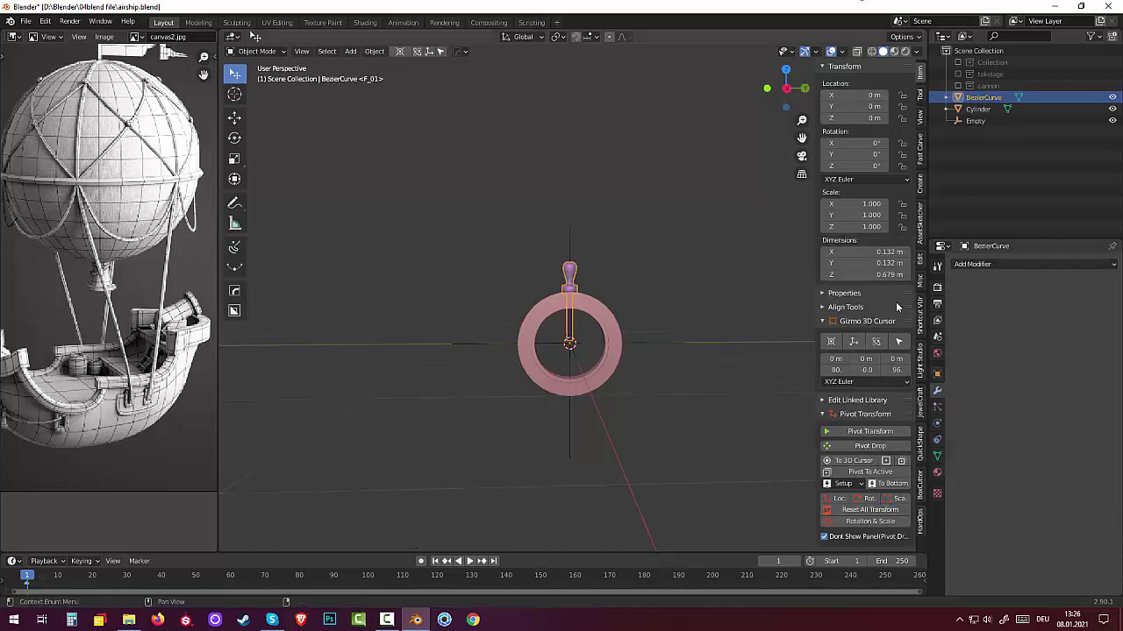
Add an Array modifier with X offset 0, Relative Offset off and Count 8.
{"action": "left_click", "coordinate": [964, 265]}
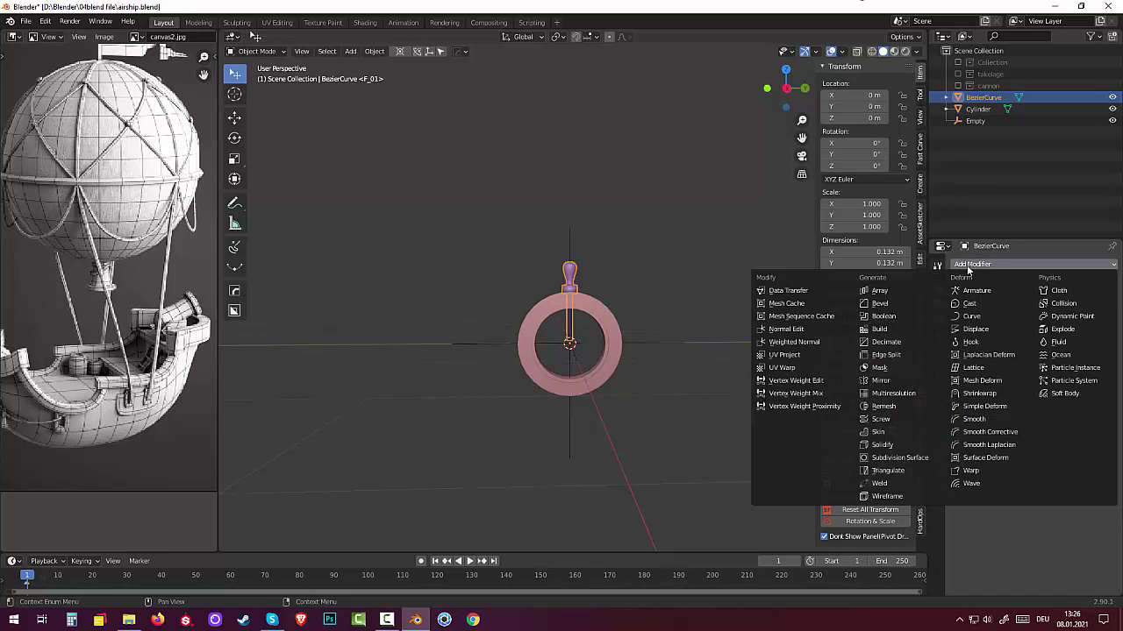
{"action": "left_click", "coordinate": [880, 291]}
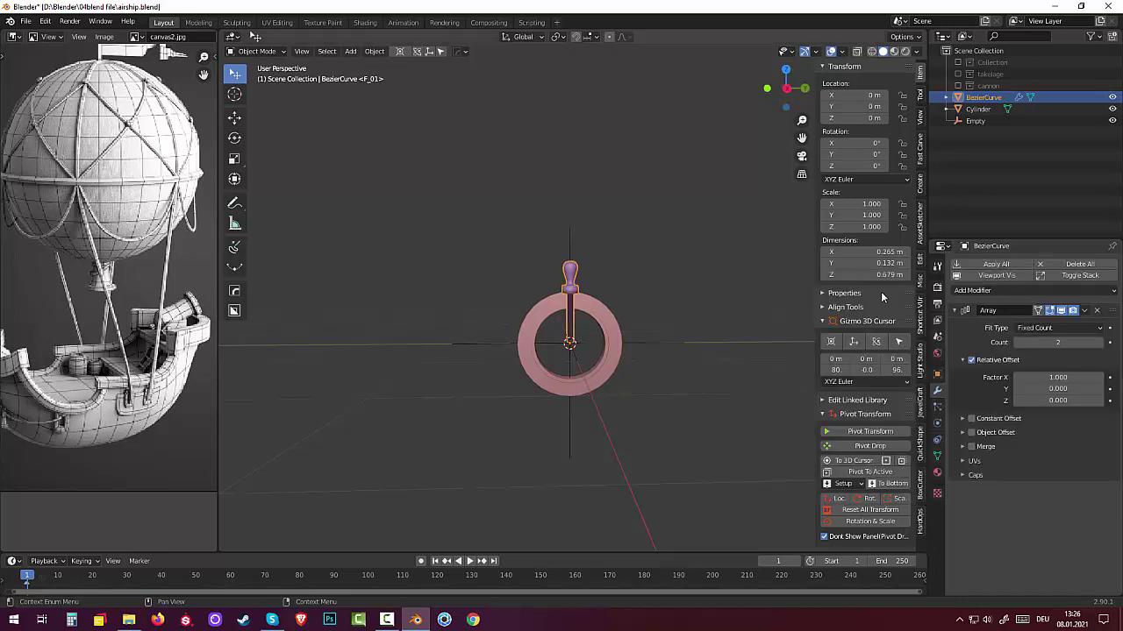
{"action": "double_click", "coordinate": [1056, 378]}
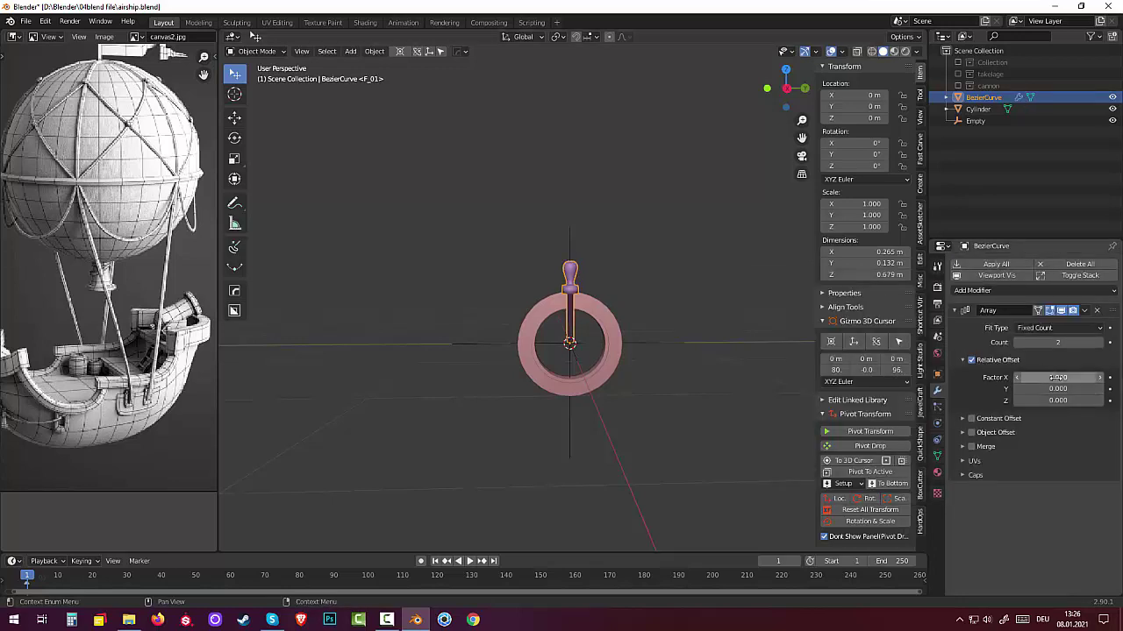
{"action": "type", "text": "0"}
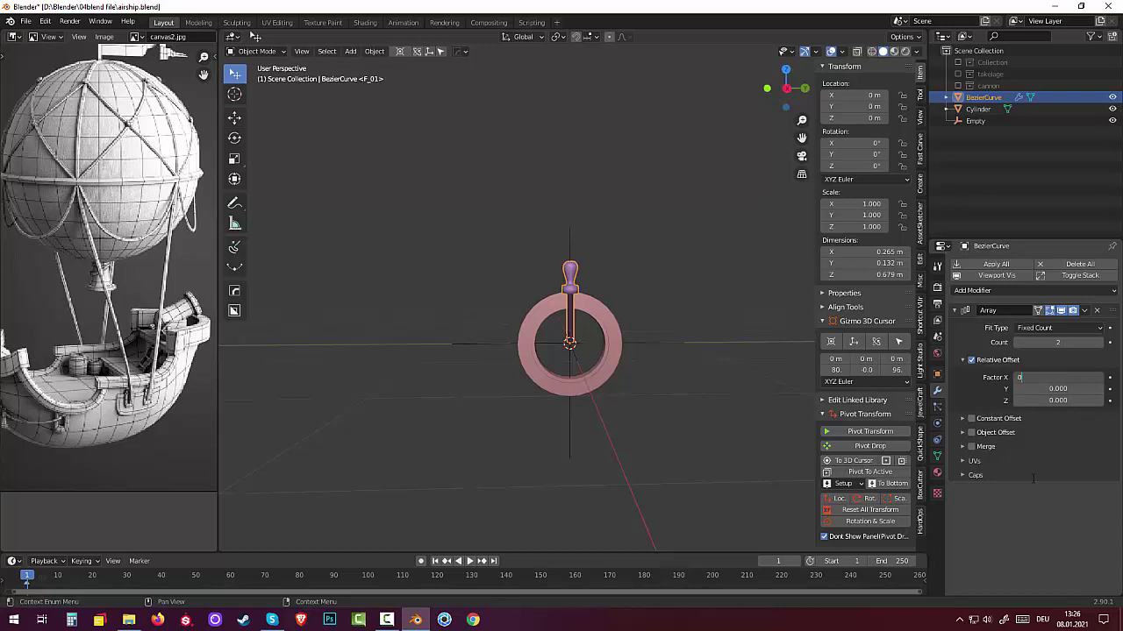
{"action": "key", "text": "Return"}
{"action": "left_click", "coordinate": [971, 362]}
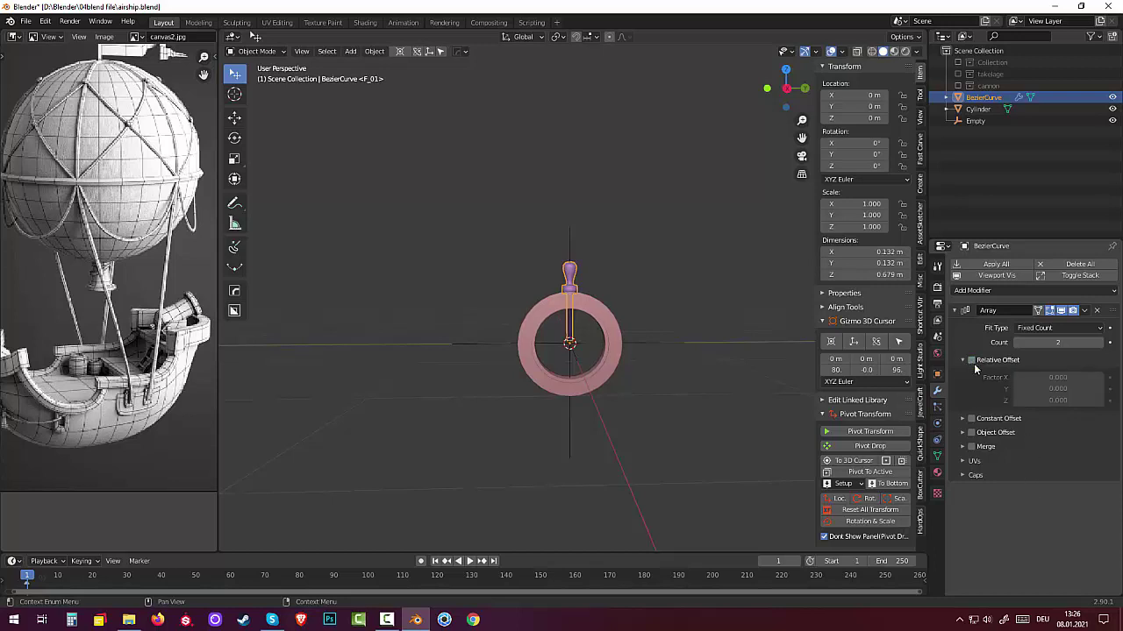
{"action": "left_click", "coordinate": [1099, 343]}
{"action": "left_click", "coordinate": [1100, 343]}
{"action": "left_click", "coordinate": [1100, 343]}
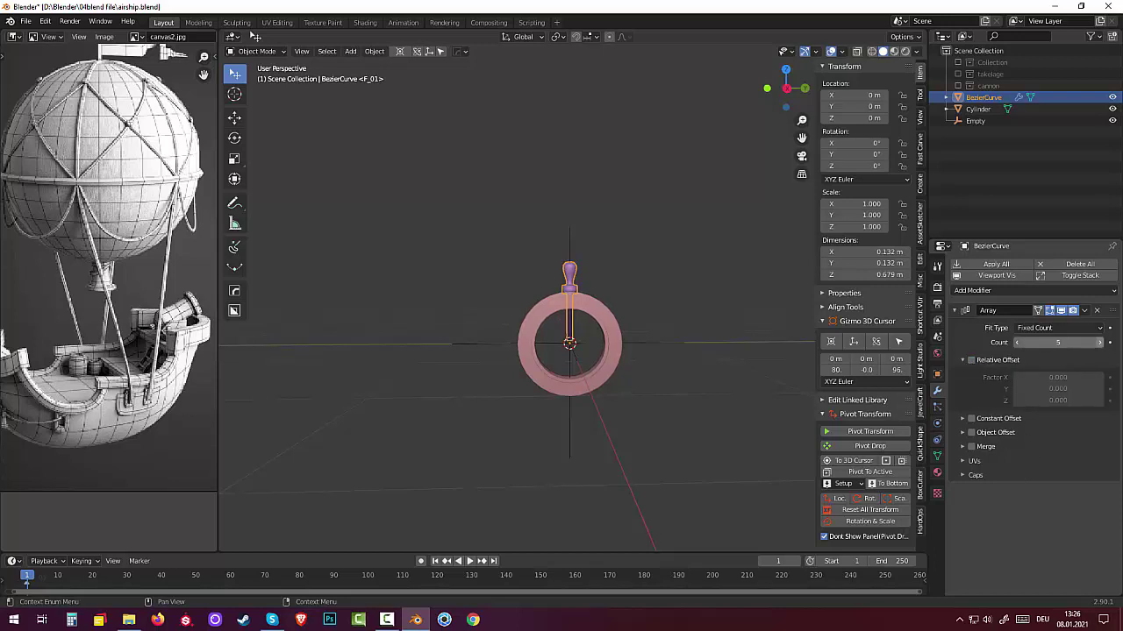
{"action": "left_click", "coordinate": [1100, 343]}
{"action": "left_click", "coordinate": [1100, 343]}
{"action": "left_click", "coordinate": [1100, 343]}
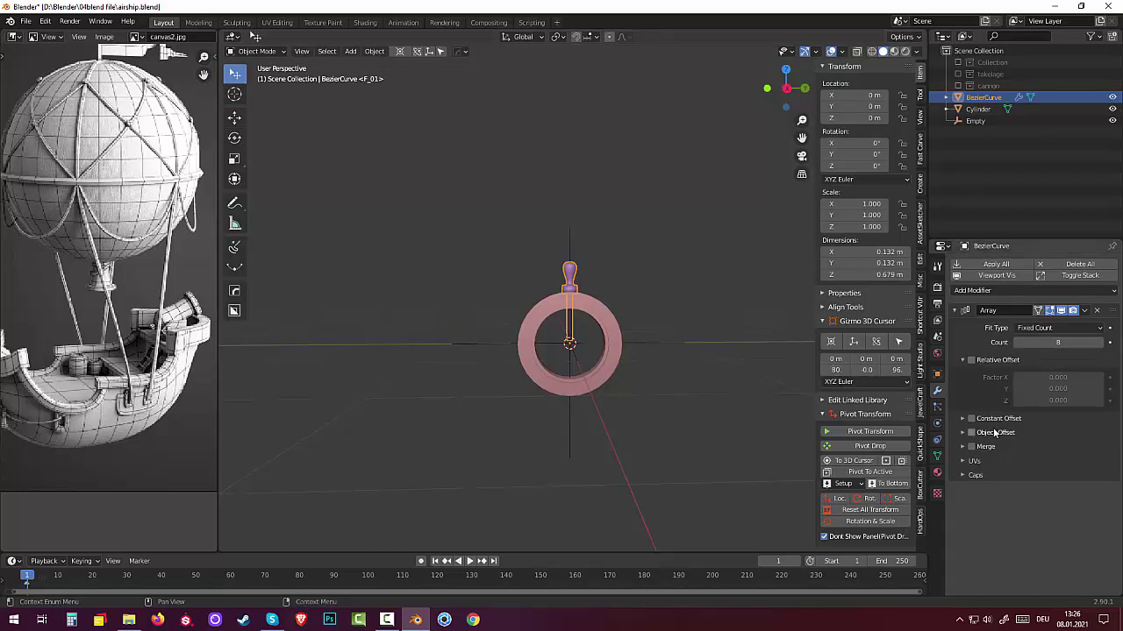
Enable Object Offset on the array and set the Empty as the offset object.
{"action": "left_click", "coordinate": [962, 432]}
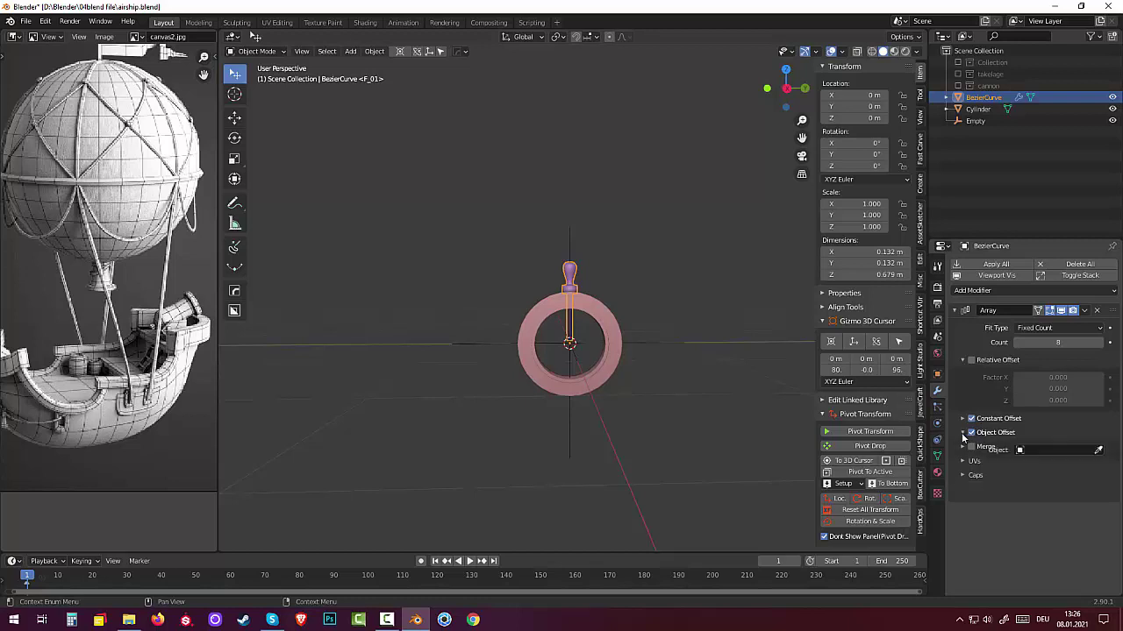
{"action": "left_click", "coordinate": [971, 432]}
{"action": "left_click", "coordinate": [1098, 450]}
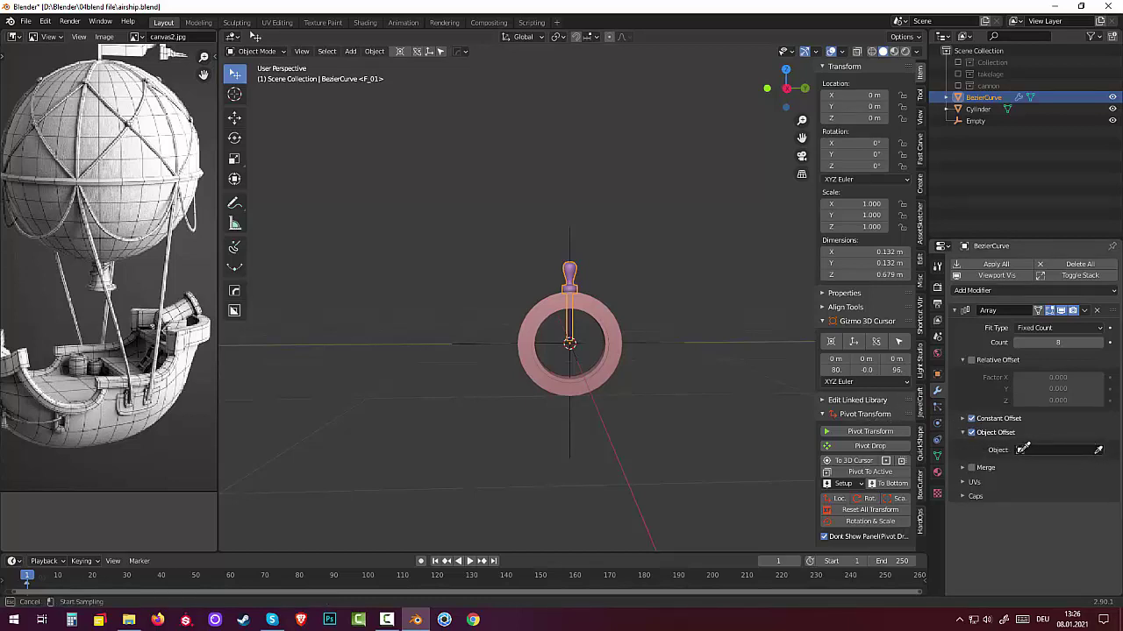
{"action": "left_click", "coordinate": [1022, 449]}
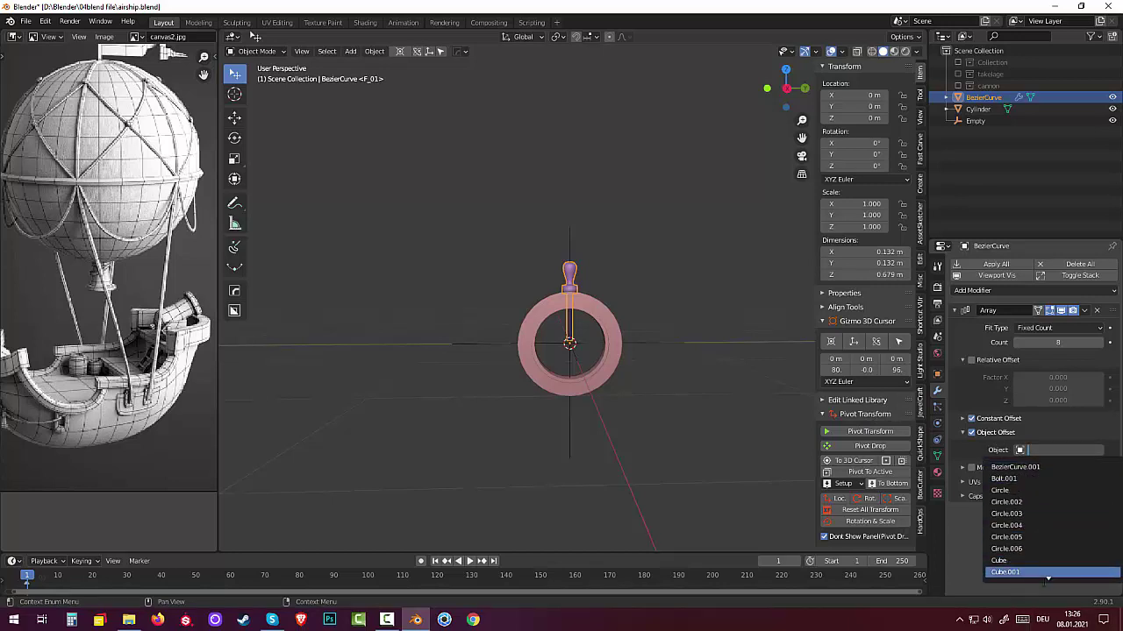
{"action": "left_click", "coordinate": [1049, 572]}
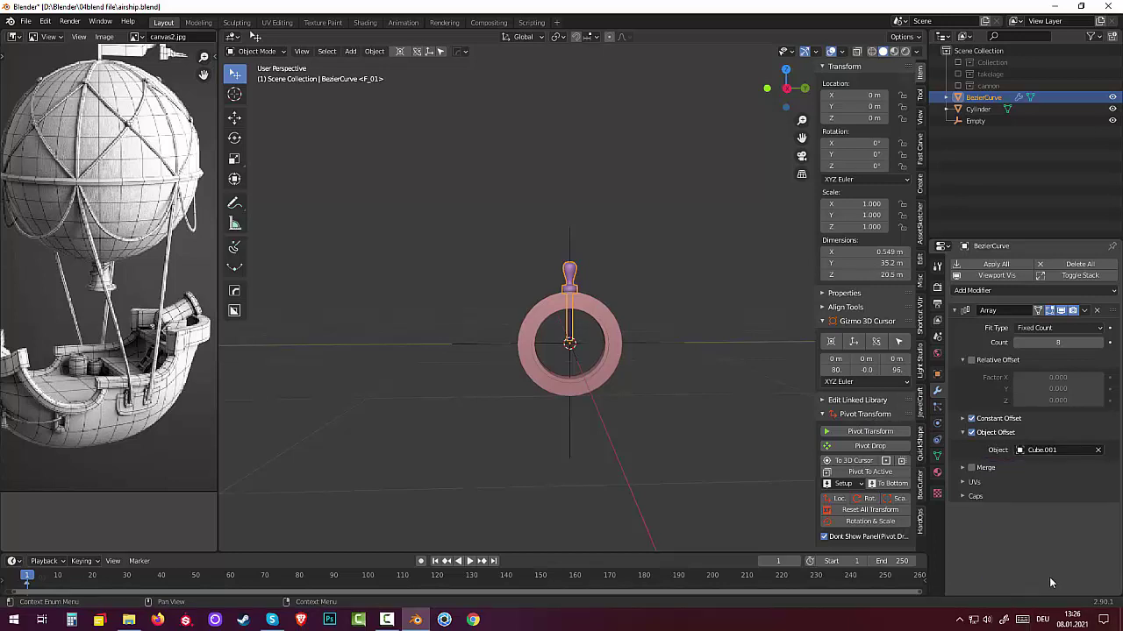
{"action": "left_click", "coordinate": [1058, 452]}
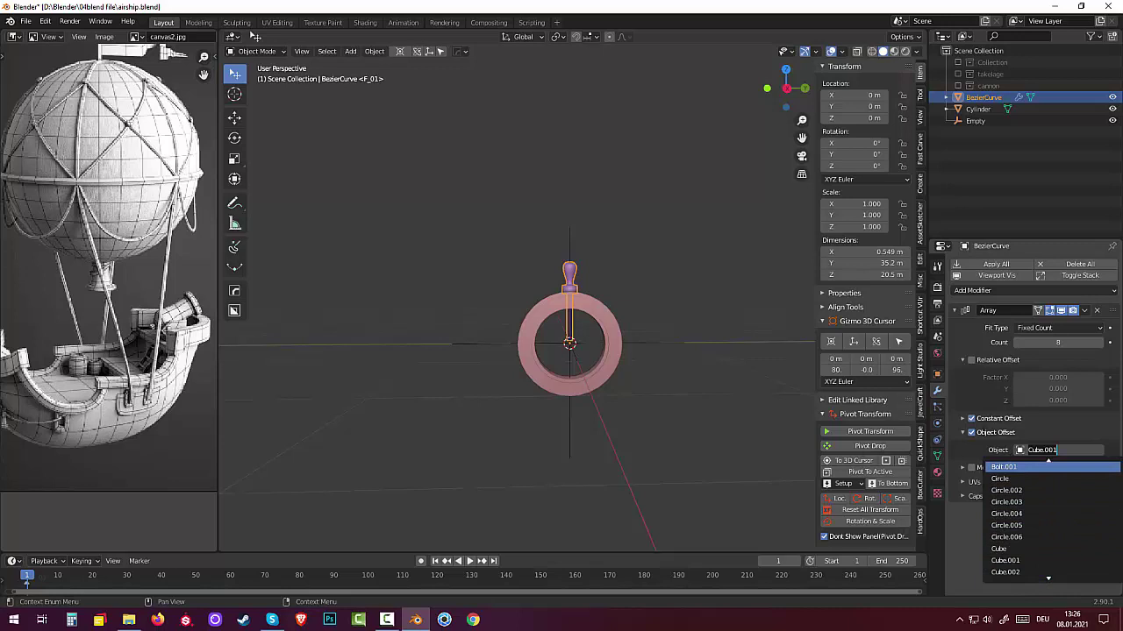
{"action": "key", "text": "Escape"}
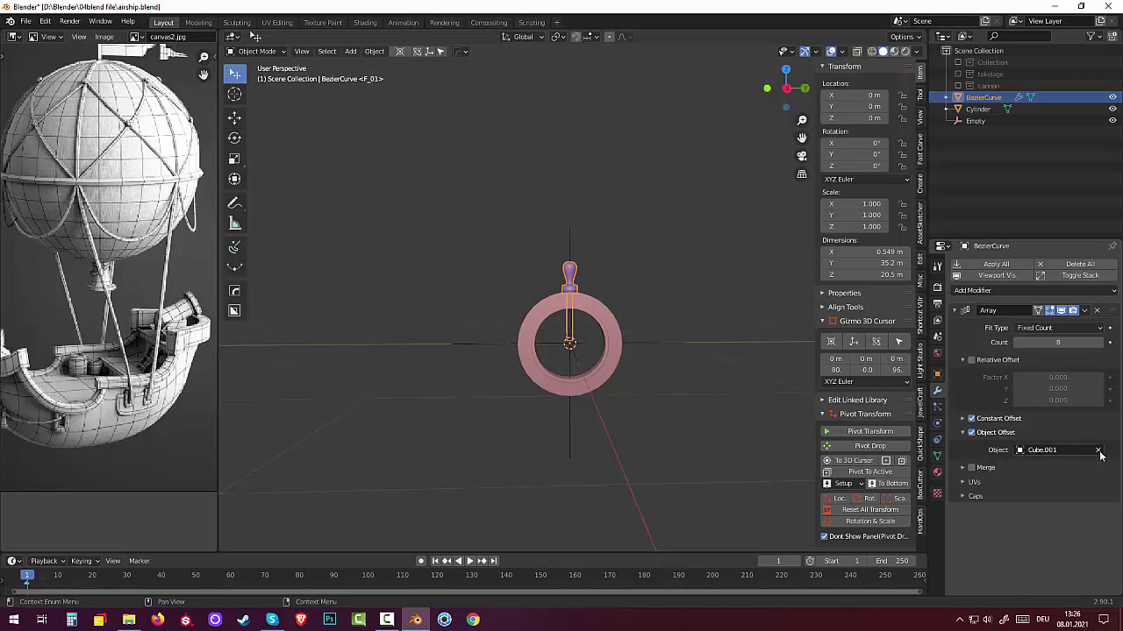
{"action": "left_click", "coordinate": [1099, 451]}
{"action": "left_click", "coordinate": [1098, 450]}
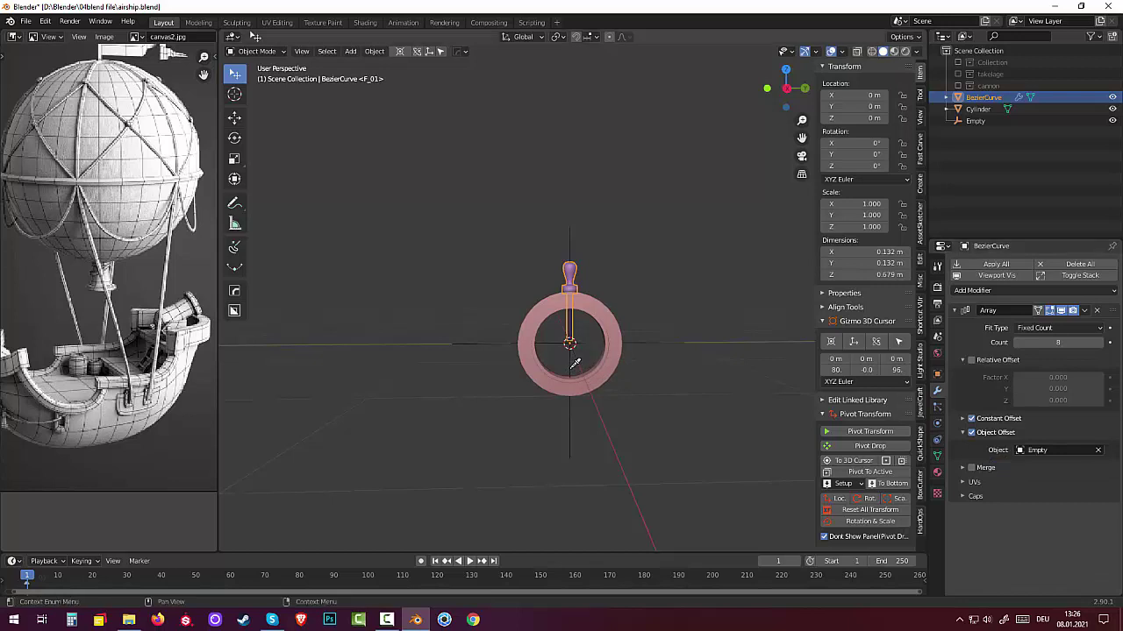
{"action": "left_click", "coordinate": [573, 364]}
Rotate the spokes -44.8° on X, deselect, and open the Add menu.
{"action": "key", "text": "r"}
{"action": "key", "text": "x"}
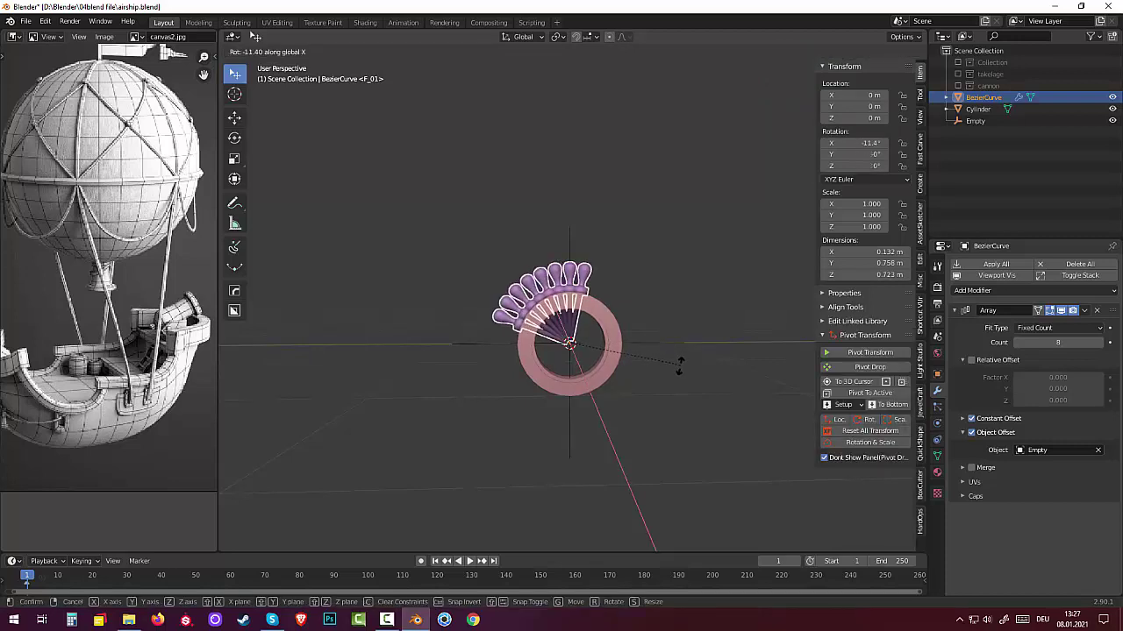
{"action": "left_click", "coordinate": [695, 469]}
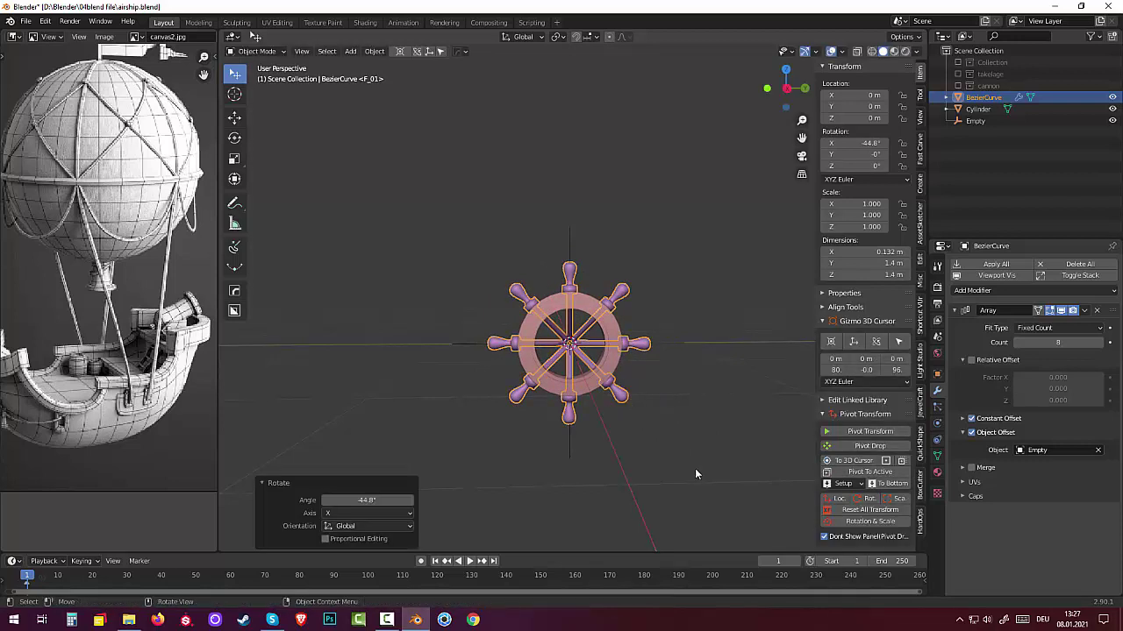
{"action": "left_click", "coordinate": [685, 480]}
{"action": "mouse_move", "coordinate": [671, 464]}
{"action": "middle_mouse_down"}
{"action": "mouse_move", "coordinate": [772, 478]}
{"action": "mouse_move", "coordinate": [658, 458]}
{"action": "middle_mouse_up"}
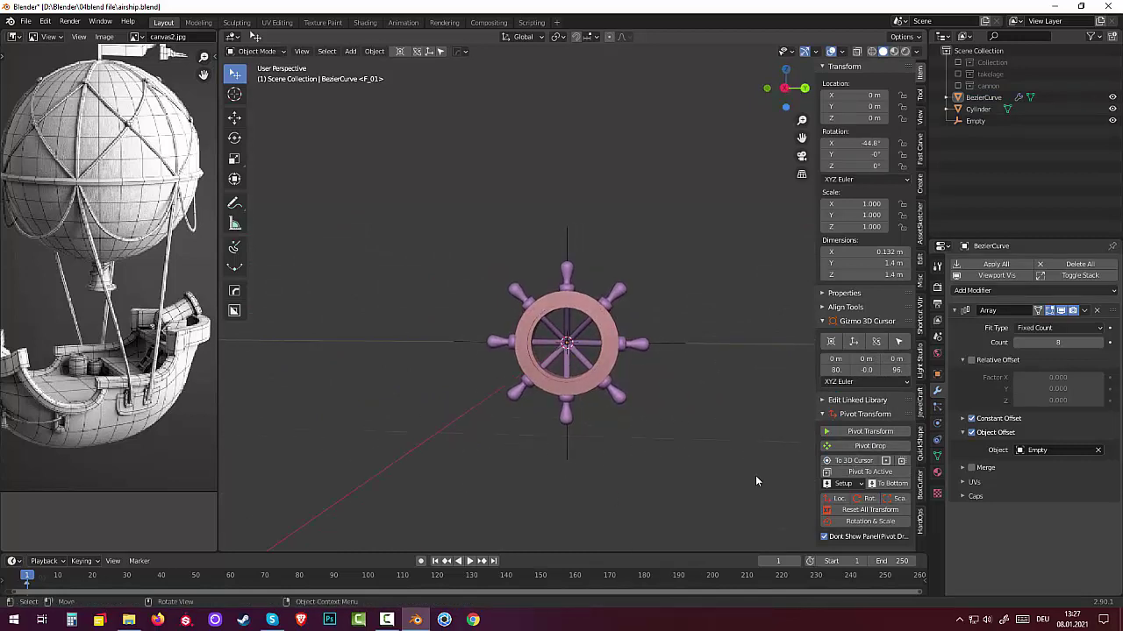
{"action": "middle_click_drag", "start_coordinate": [746, 492], "coordinate": [750, 484]}
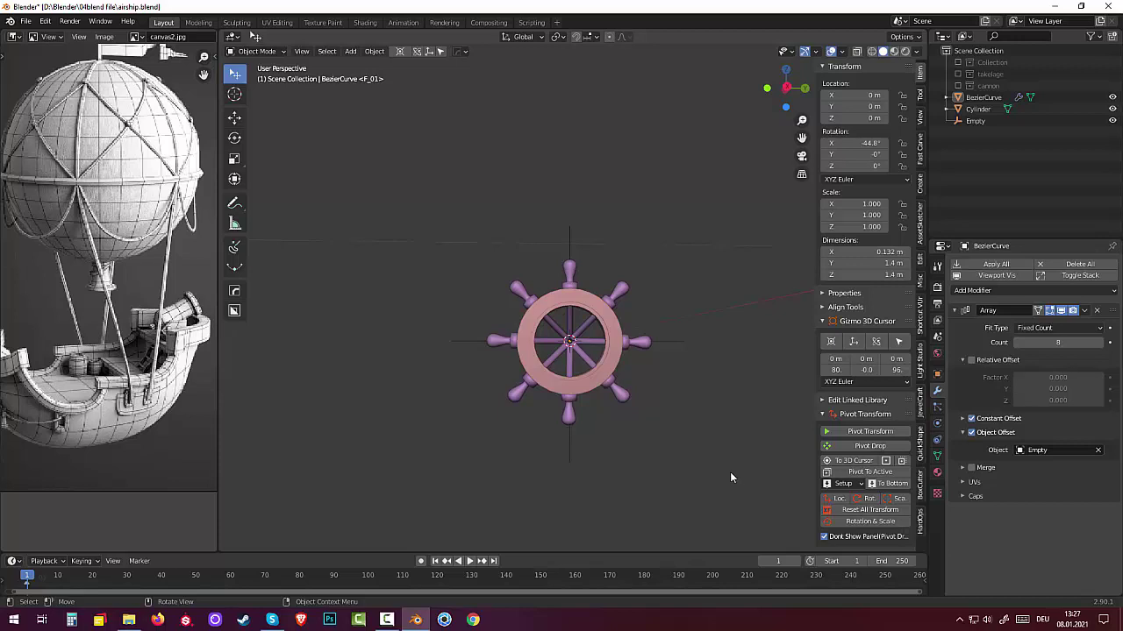
{"action": "key", "text": "shift+a"}
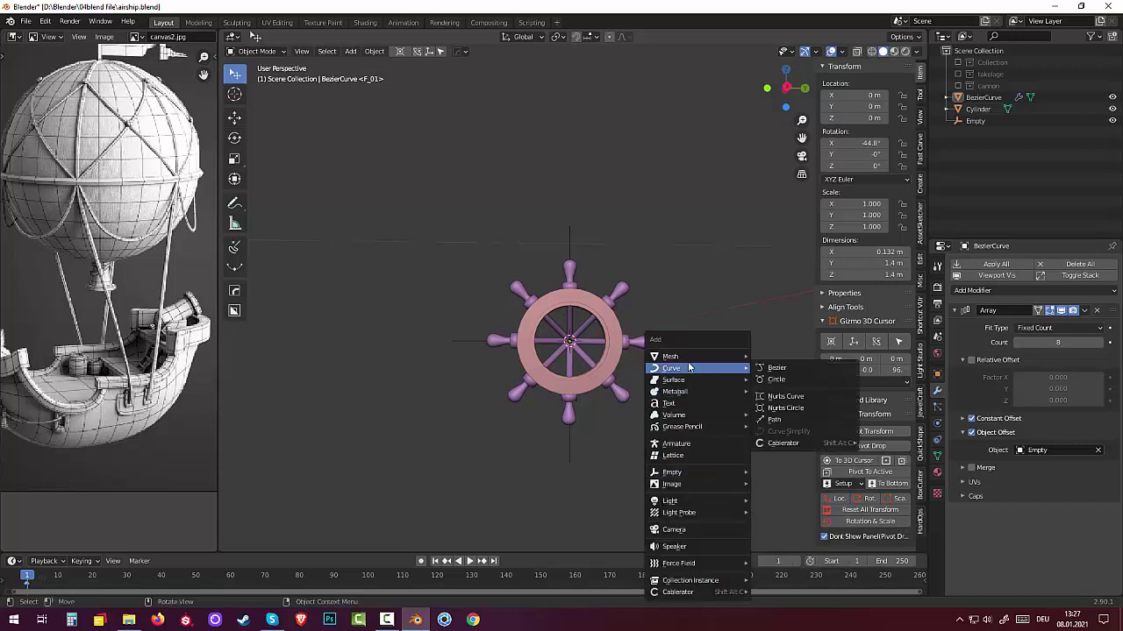
{"action": "mouse_move", "coordinate": [692, 357]}
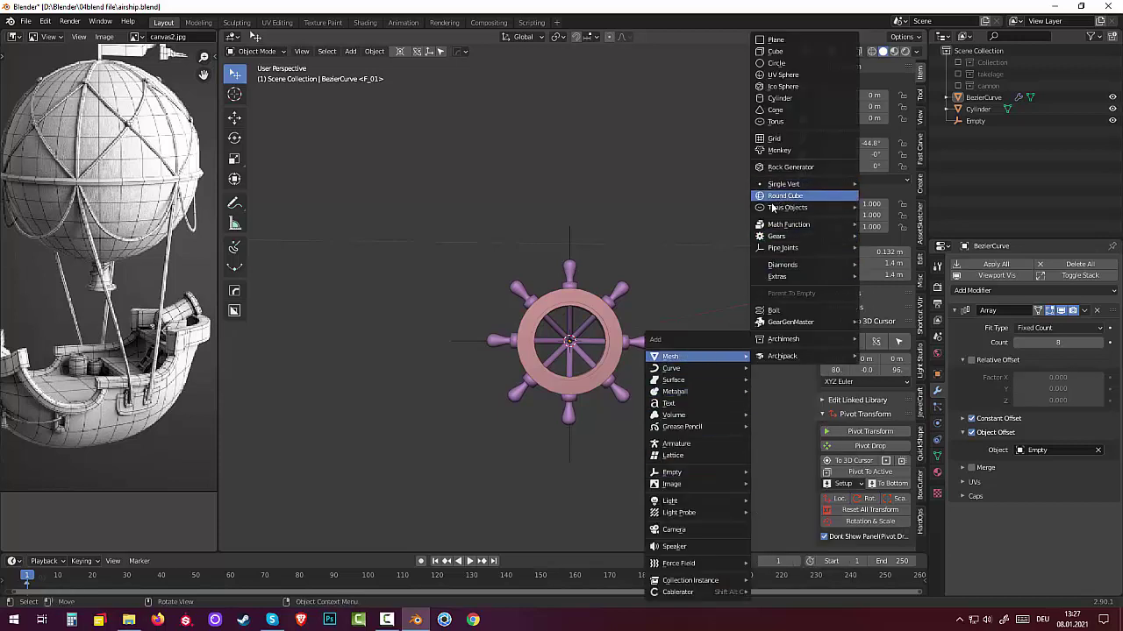
Add a cylinder, rotate it 90° on Y and scale it to 0.145 as the hub.
{"action": "left_click", "coordinate": [780, 99]}
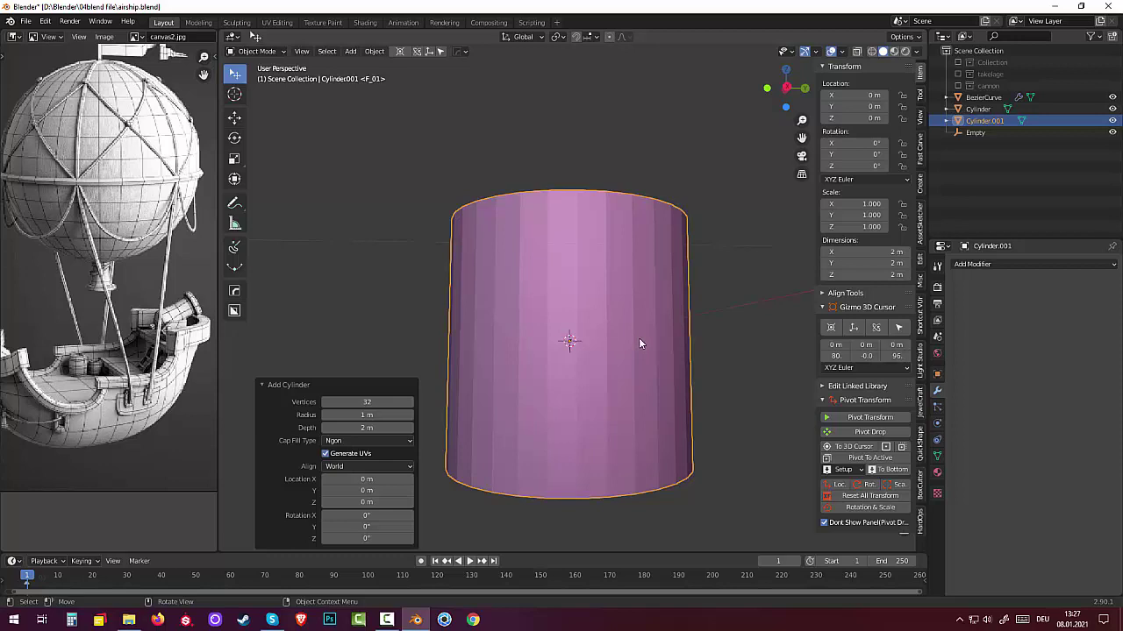
{"action": "key", "text": "r"}
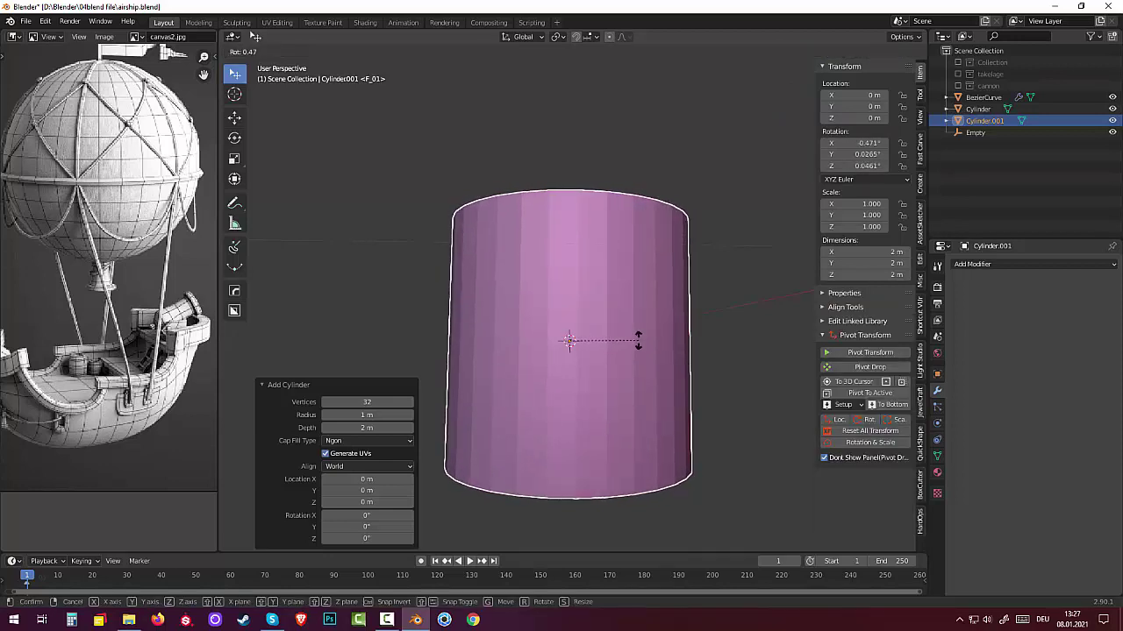
{"action": "type", "text": "y90"}
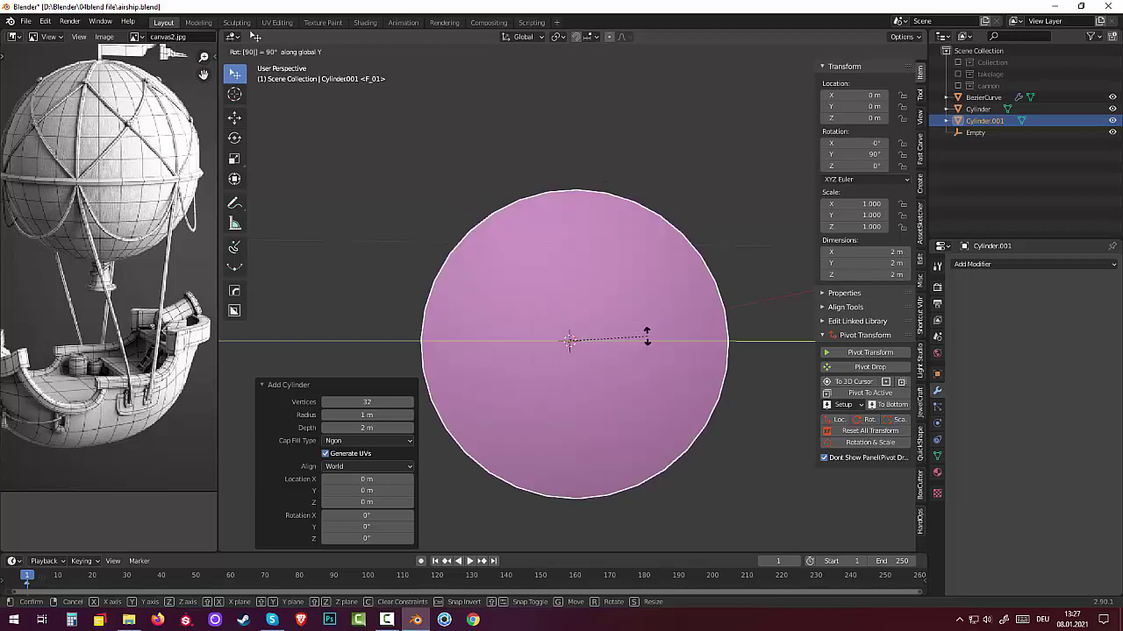
{"action": "type", "text": "s"}
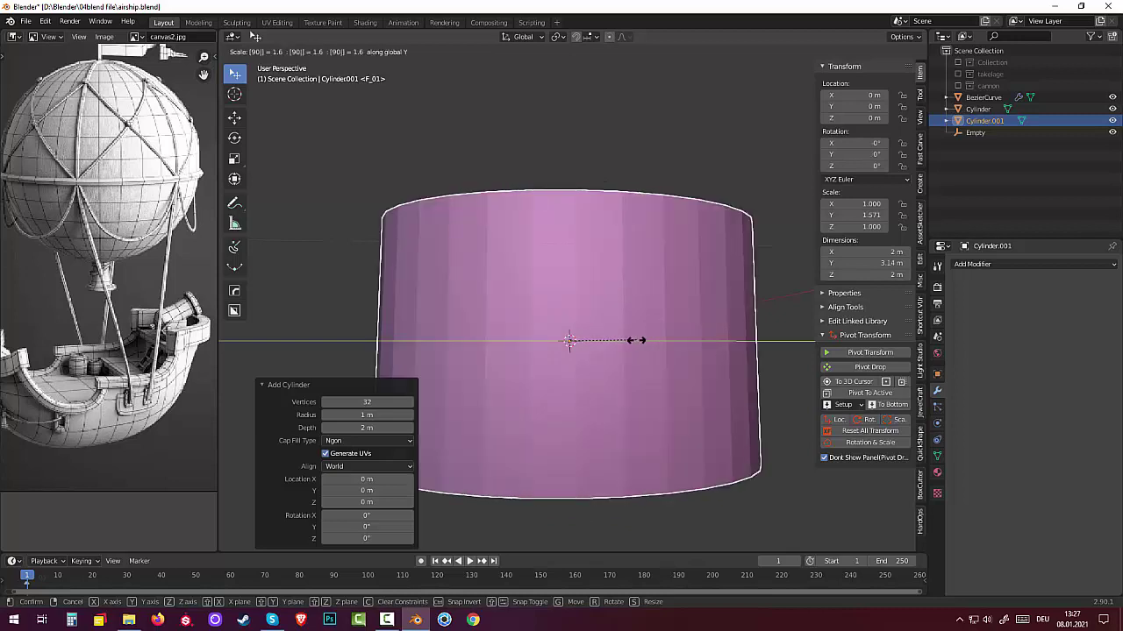
{"action": "type", "text": "r"}
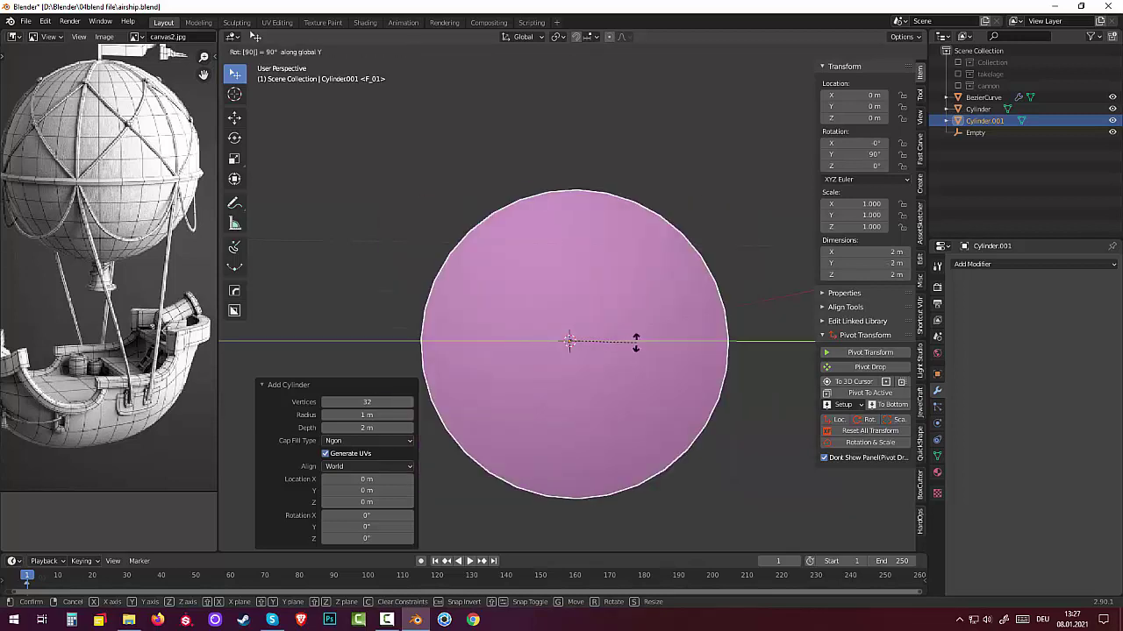
{"action": "type", "text": "y"}
{"action": "type", "text": "90"}
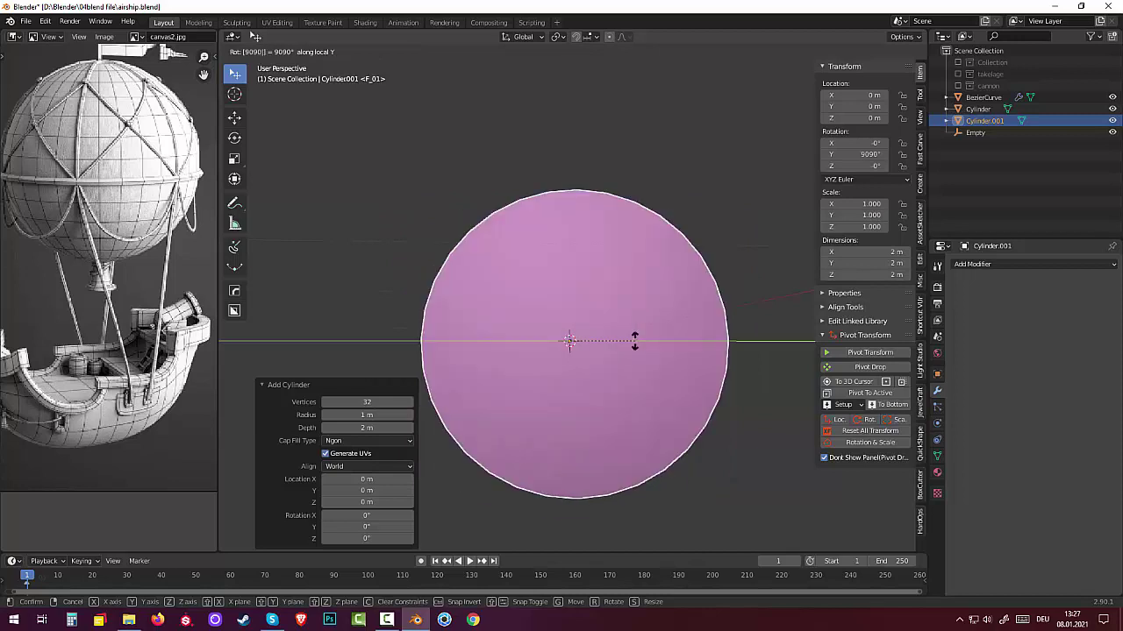
{"action": "key", "text": "Return"}
{"action": "key", "text": "s"}
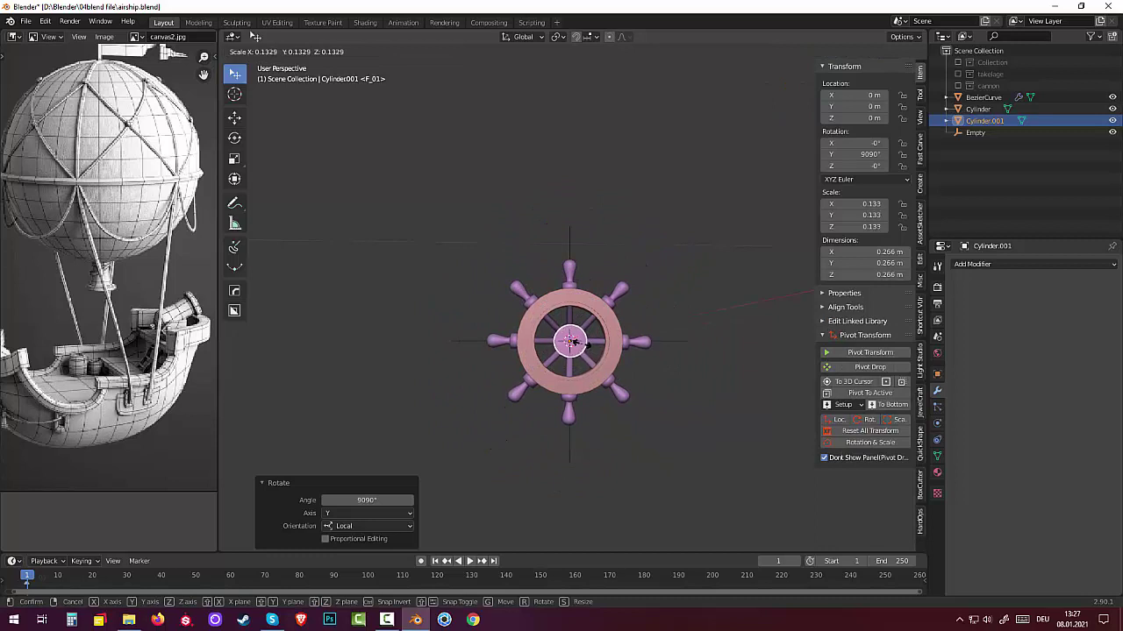
{"action": "key", "text": "Return"}
Orbit around the wheel and select the new hub cylinder.
{"action": "mouse_move", "coordinate": [602, 367]}
{"action": "middle_mouse_down"}
{"action": "mouse_move", "coordinate": [707, 375]}
{"action": "mouse_move", "coordinate": [689, 372]}
{"action": "middle_mouse_up"}
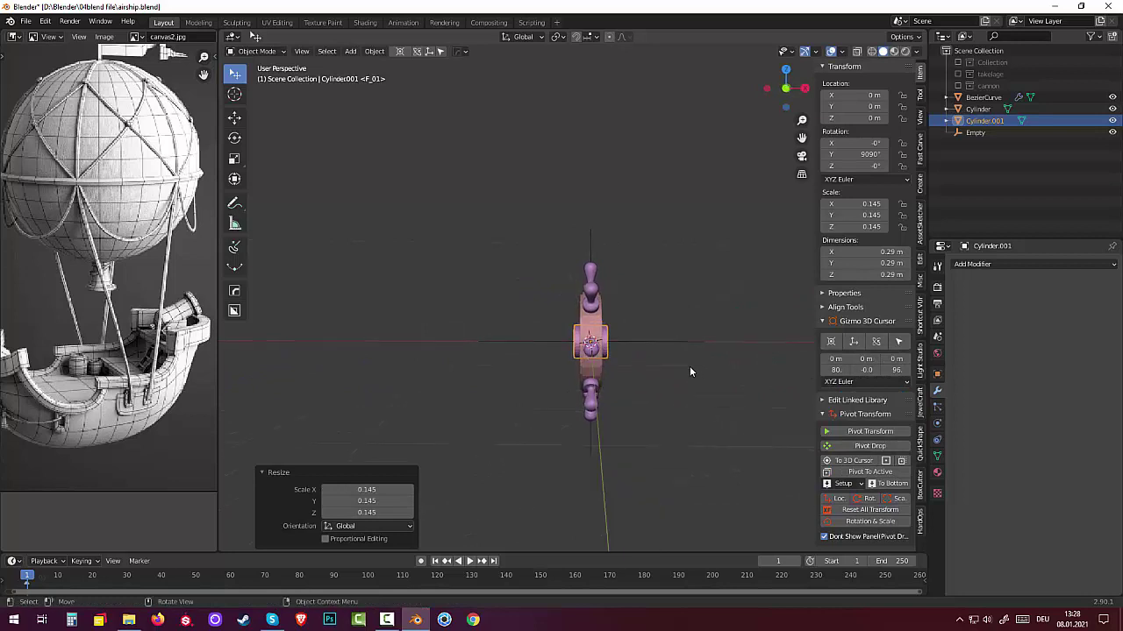
{"action": "mouse_move", "coordinate": [650, 375]}
{"action": "middle_mouse_down"}
{"action": "mouse_move", "coordinate": [635, 289]}
{"action": "mouse_move", "coordinate": [710, 294]}
{"action": "mouse_move", "coordinate": [781, 362]}
{"action": "mouse_move", "coordinate": [756, 406]}
{"action": "mouse_move", "coordinate": [648, 435]}
{"action": "mouse_move", "coordinate": [518, 368]}
{"action": "mouse_move", "coordinate": [506, 395]}
{"action": "mouse_move", "coordinate": [524, 370]}
{"action": "mouse_move", "coordinate": [566, 394]}
{"action": "middle_mouse_up"}
{"action": "left_click", "coordinate": [568, 399]}
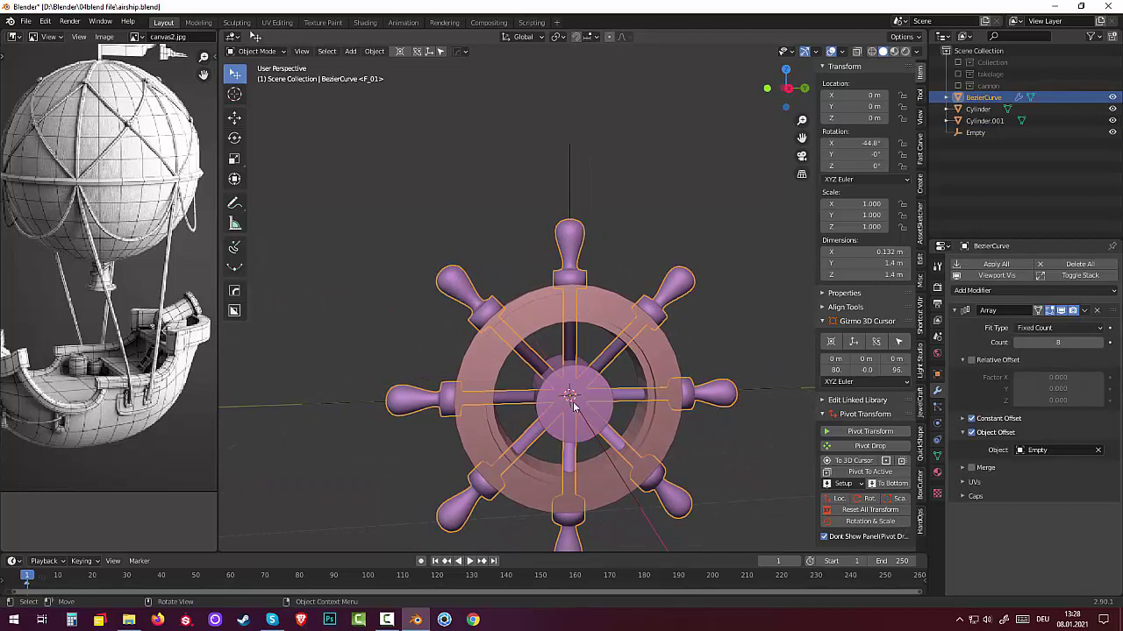
{"action": "left_click", "coordinate": [602, 413]}
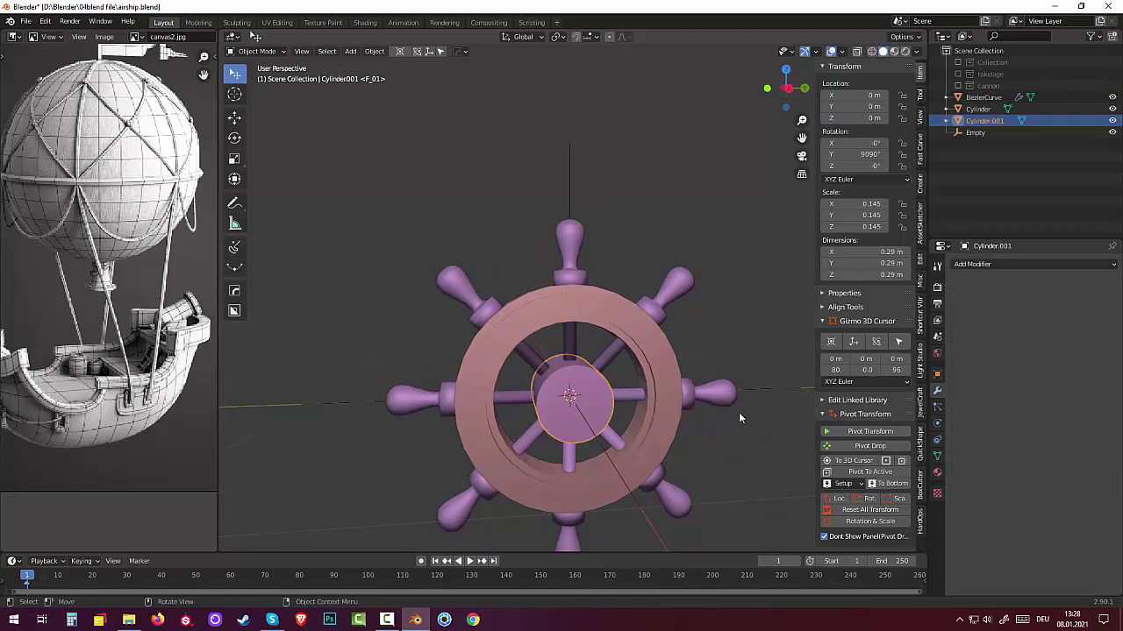
Inset the hub's front face and extrude it slightly outward.
{"action": "key", "text": "Tab"}
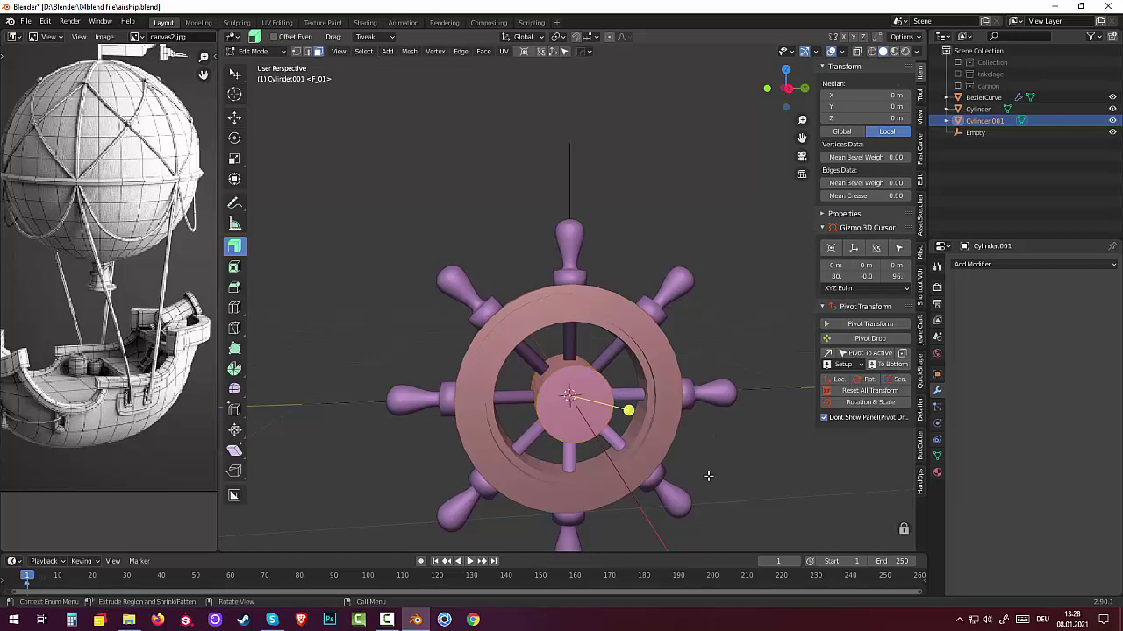
{"action": "left_click", "coordinate": [557, 424]}
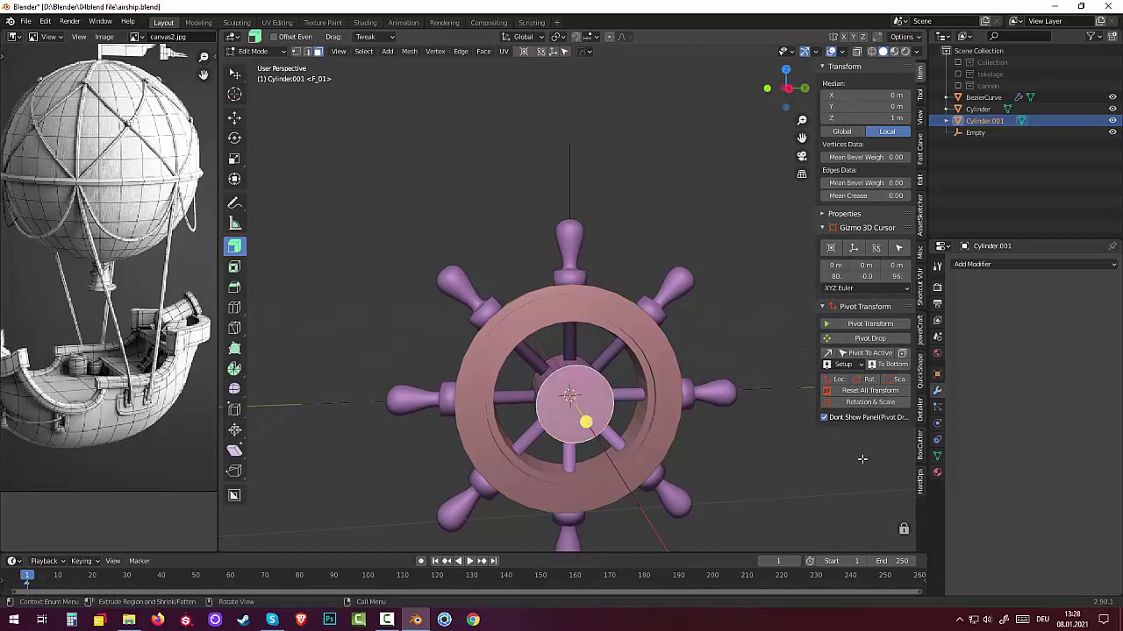
{"action": "key", "text": "i"}
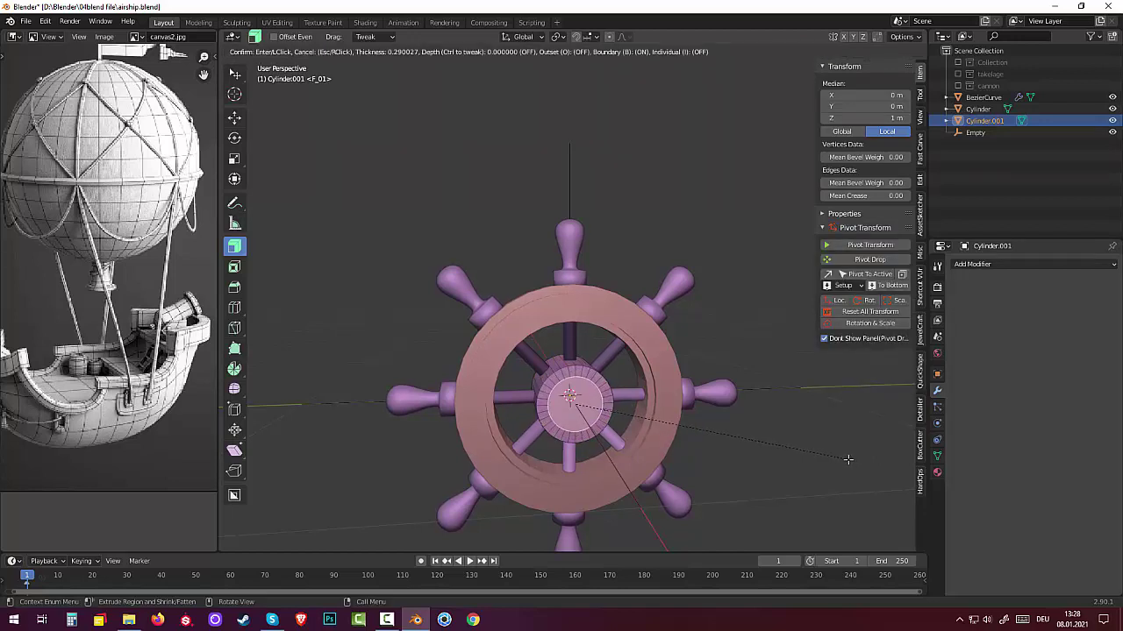
{"action": "left_click", "coordinate": [847, 460]}
{"action": "middle_click_drag", "start_coordinate": [798, 457], "coordinate": [845, 462]}
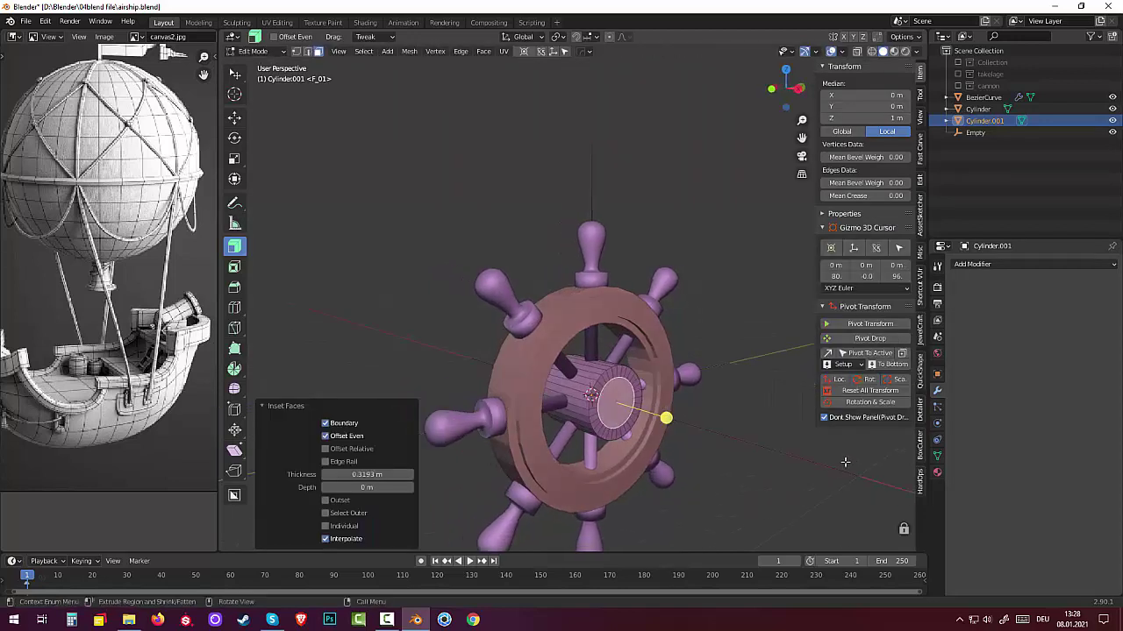
{"action": "key", "text": "e"}
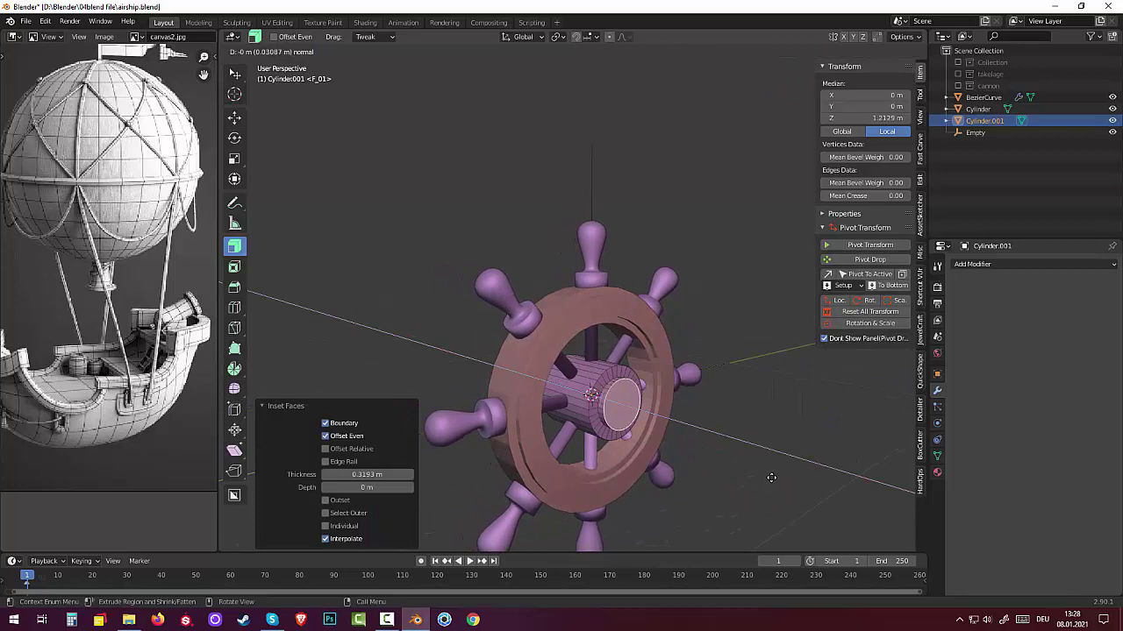
{"action": "left_click", "coordinate": [771, 477]}
{"action": "middle_click_drag", "start_coordinate": [771, 477], "coordinate": [529, 456]}
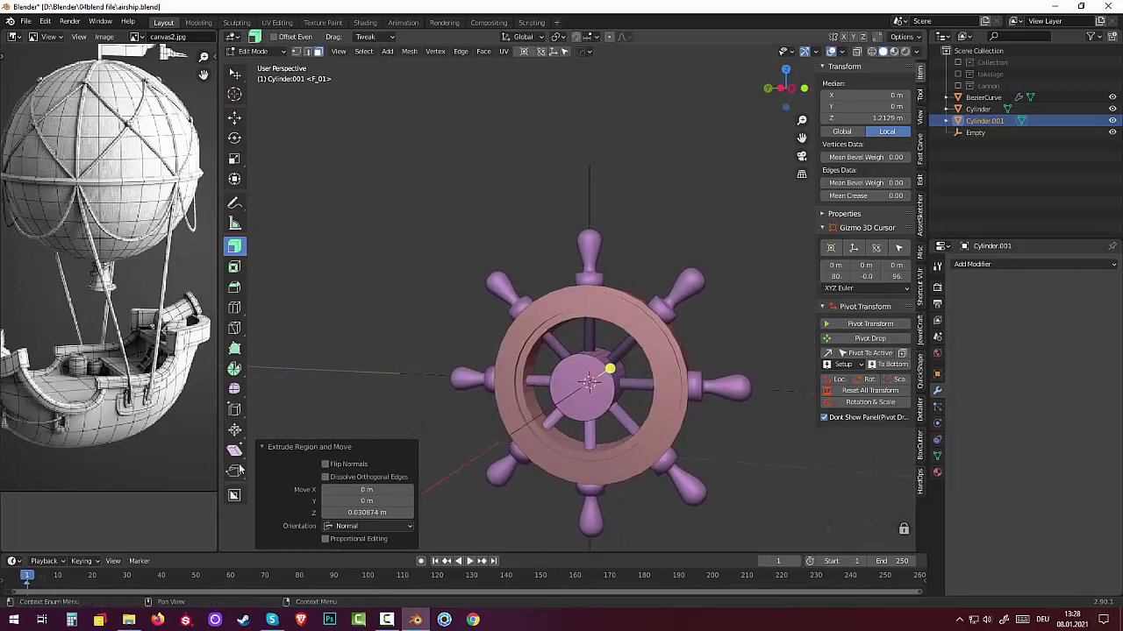
Inset the hub's back face and extrude it 0.28524 m into an axle.
{"action": "left_click", "coordinate": [576, 406]}
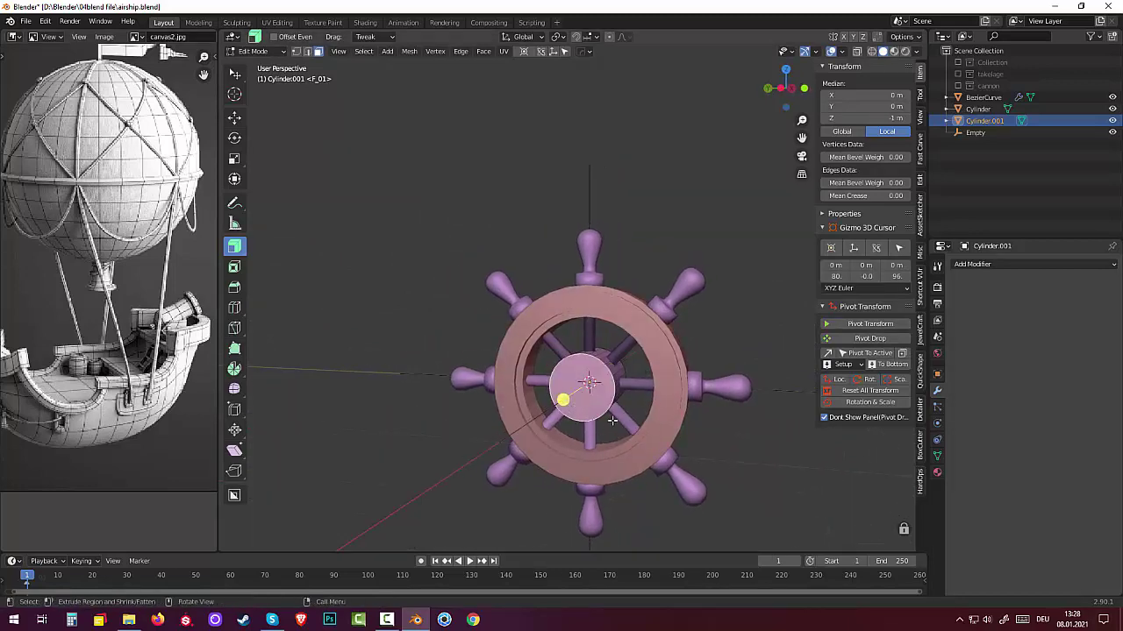
{"action": "key", "text": "i"}
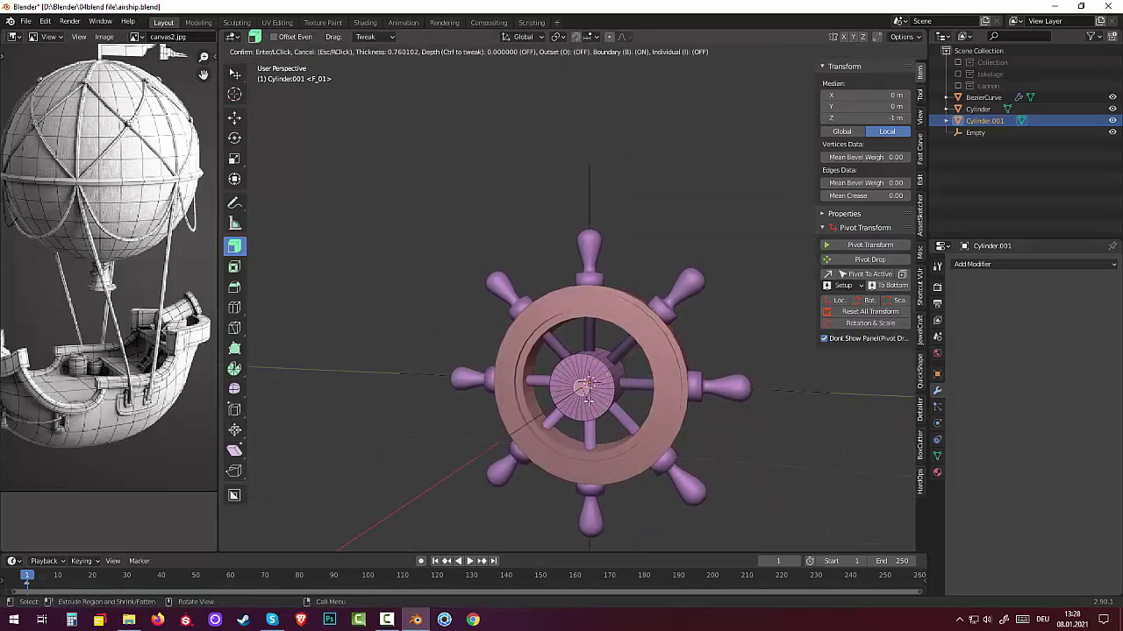
{"action": "left_click", "coordinate": [588, 406]}
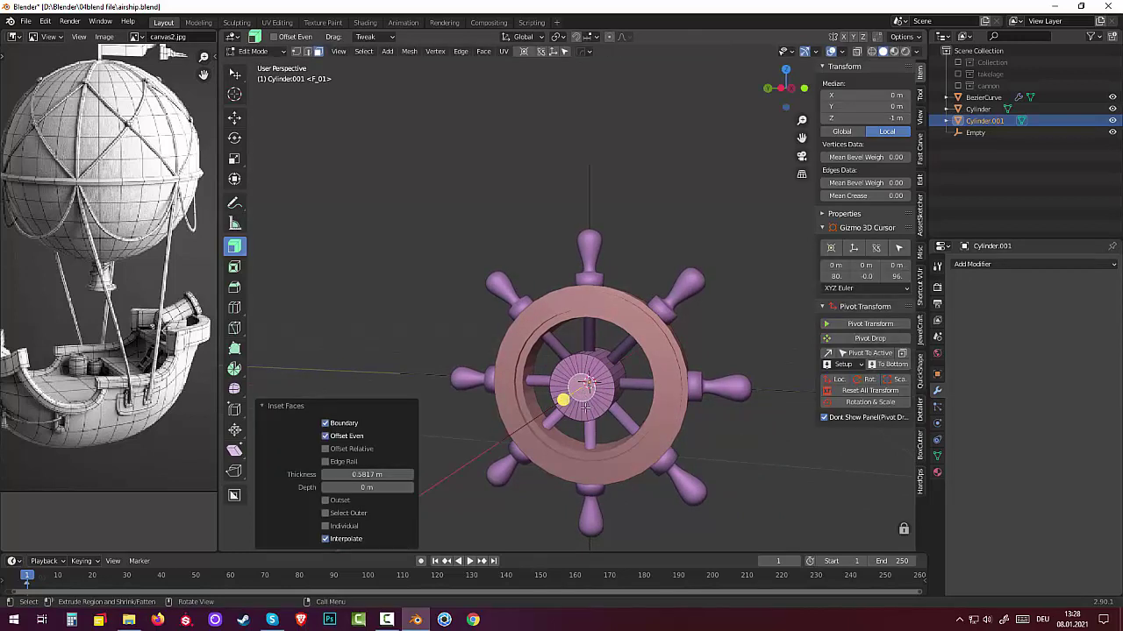
{"action": "middle_click_drag", "start_coordinate": [579, 410], "coordinate": [494, 424]}
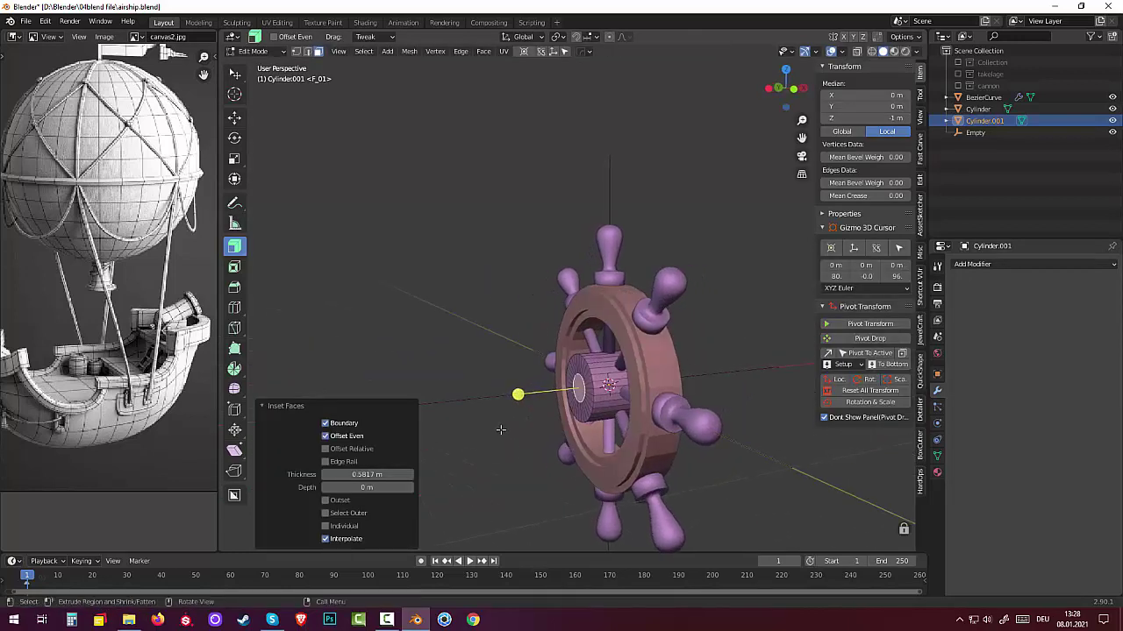
{"action": "key", "text": "e"}
{"action": "left_click", "coordinate": [438, 446]}
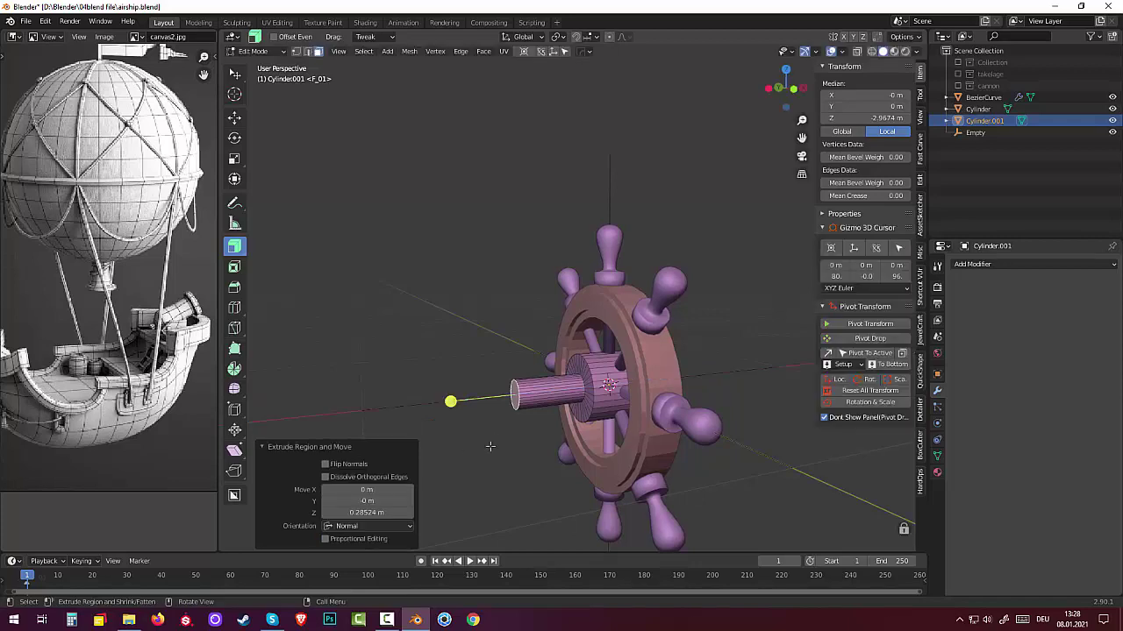
{"action": "mouse_move", "coordinate": [490, 446]}
{"action": "middle_mouse_down"}
{"action": "mouse_move", "coordinate": [317, 433]}
{"action": "mouse_move", "coordinate": [496, 470]}
{"action": "mouse_move", "coordinate": [582, 422]}
{"action": "mouse_move", "coordinate": [647, 431]}
{"action": "mouse_move", "coordinate": [640, 425]}
{"action": "middle_mouse_up"}
{"action": "scroll", "coordinate": [375, 426], "scroll_direction": "down", "scroll_amount": 3}
{"action": "left_click", "coordinate": [645, 447]}
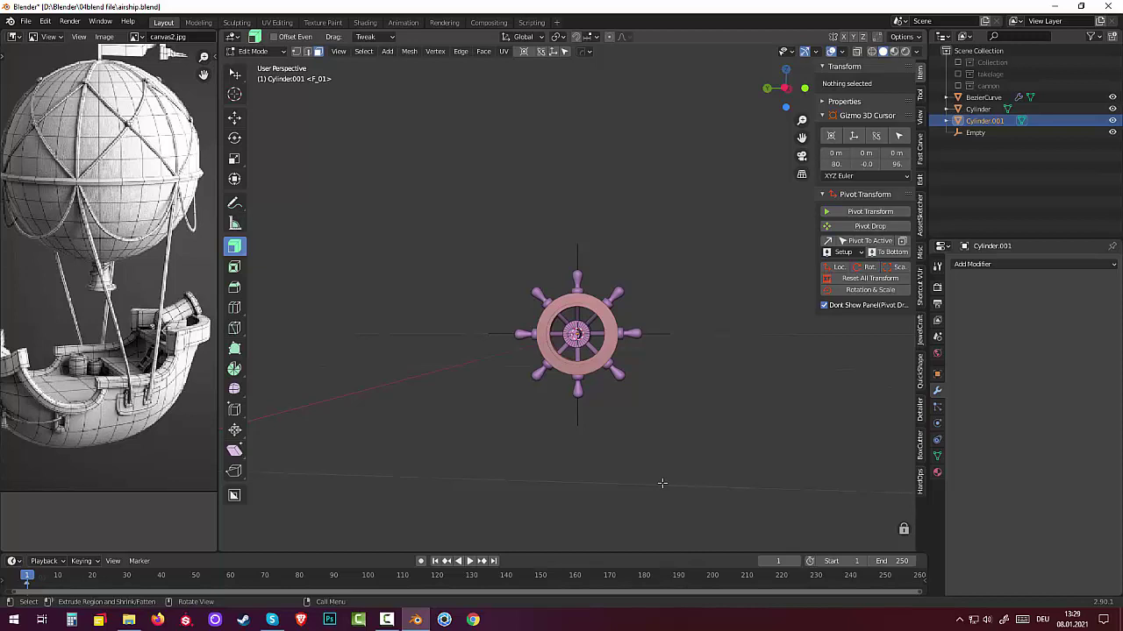
Hide and delete the Empty, then undo the deletion to restore it.
{"action": "mouse_move", "coordinate": [649, 365]}
{"action": "middle_mouse_down"}
{"action": "mouse_move", "coordinate": [552, 389]}
{"action": "mouse_move", "coordinate": [561, 386]}
{"action": "middle_mouse_up"}
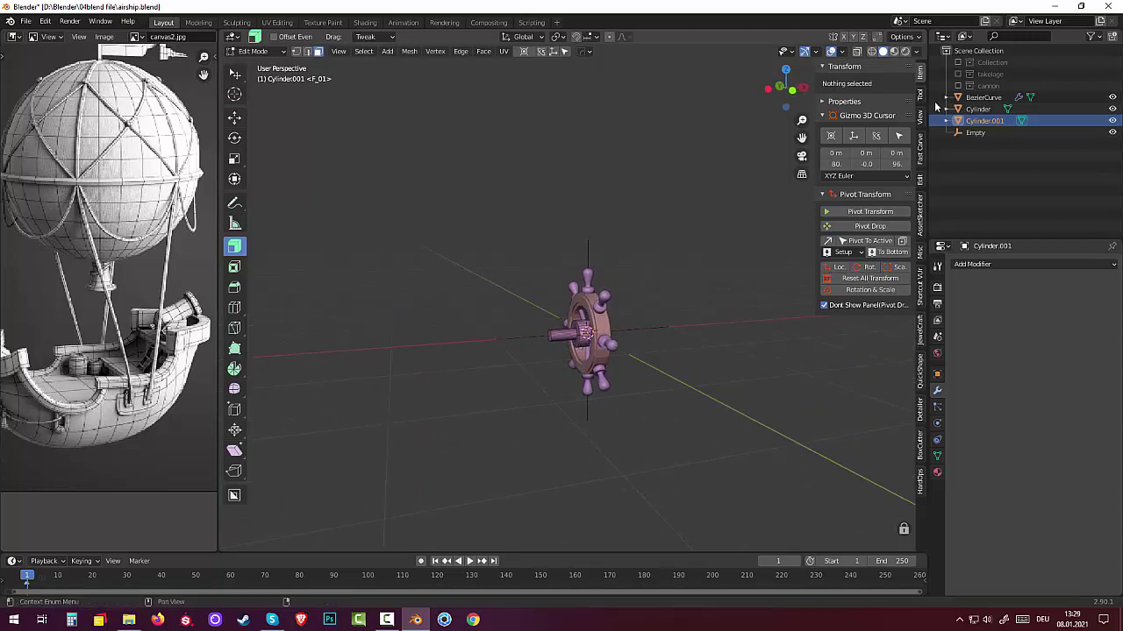
{"action": "left_click", "coordinate": [976, 132]}
{"action": "left_click", "coordinate": [1113, 133]}
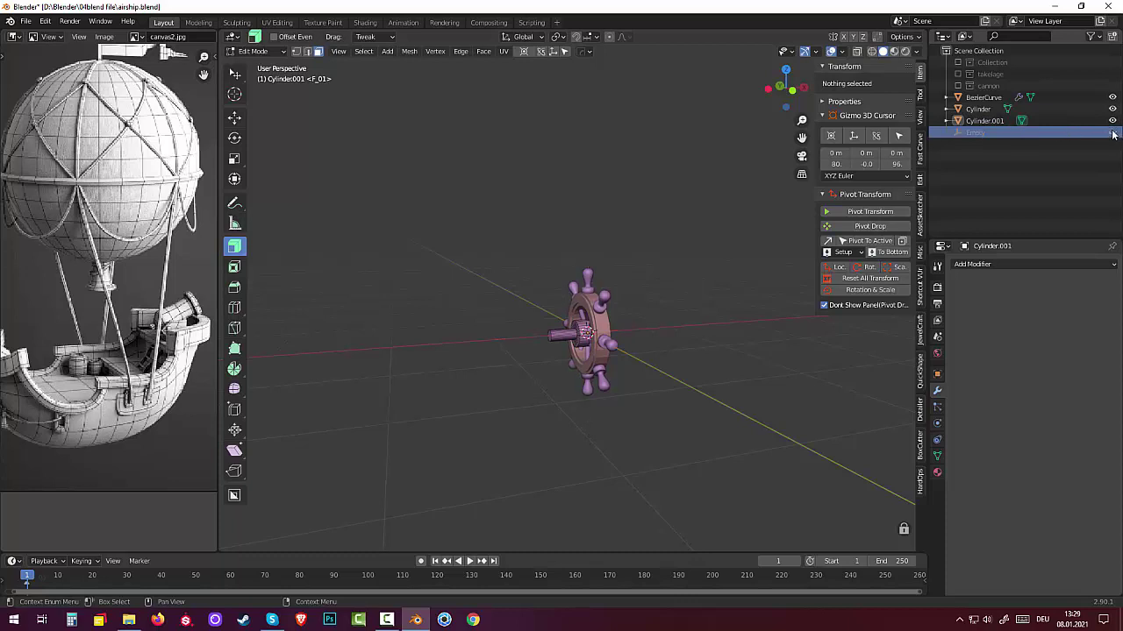
{"action": "right_click", "coordinate": [974, 133]}
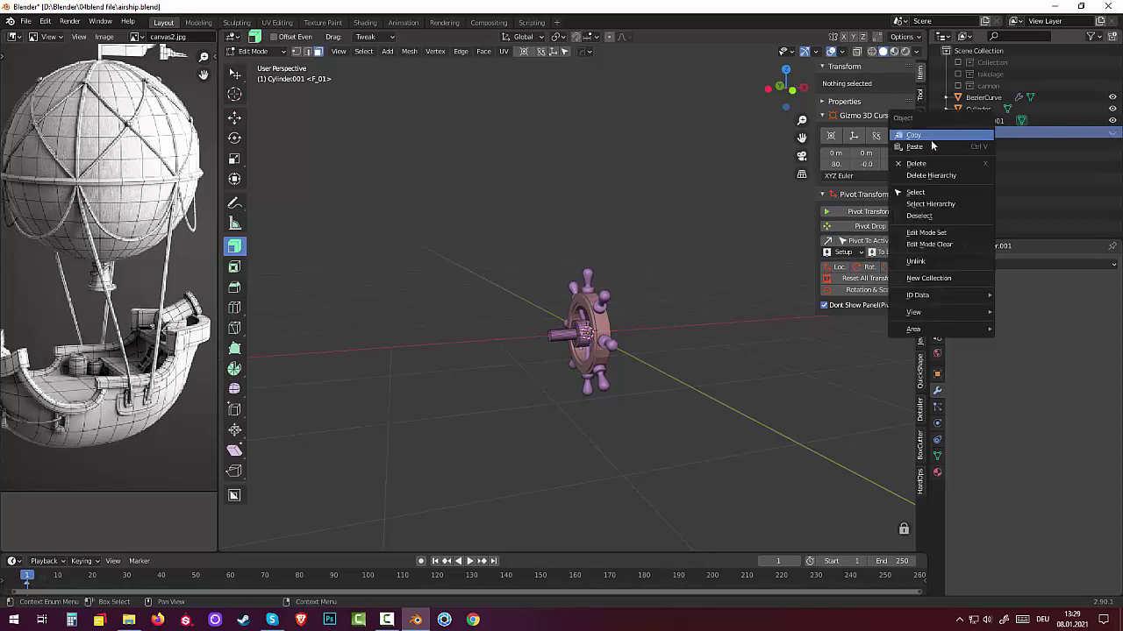
{"action": "left_click", "coordinate": [917, 164]}
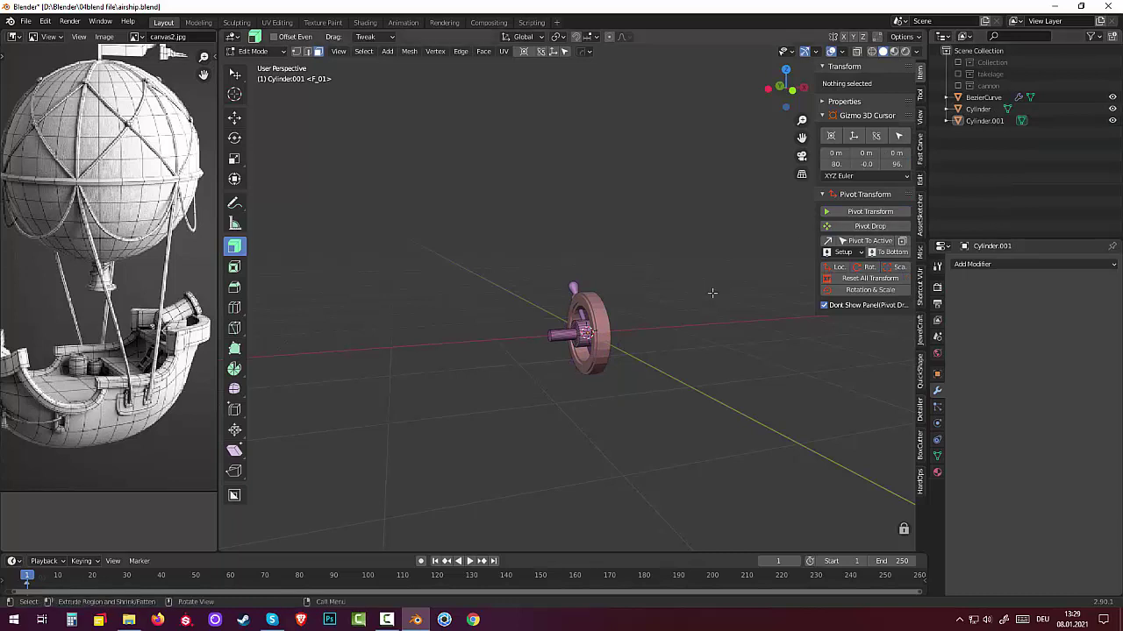
{"action": "mouse_move", "coordinate": [670, 353]}
{"action": "middle_mouse_down"}
{"action": "mouse_move", "coordinate": [755, 313]}
{"action": "mouse_move", "coordinate": [769, 333]}
{"action": "mouse_move", "coordinate": [728, 355]}
{"action": "middle_mouse_up"}
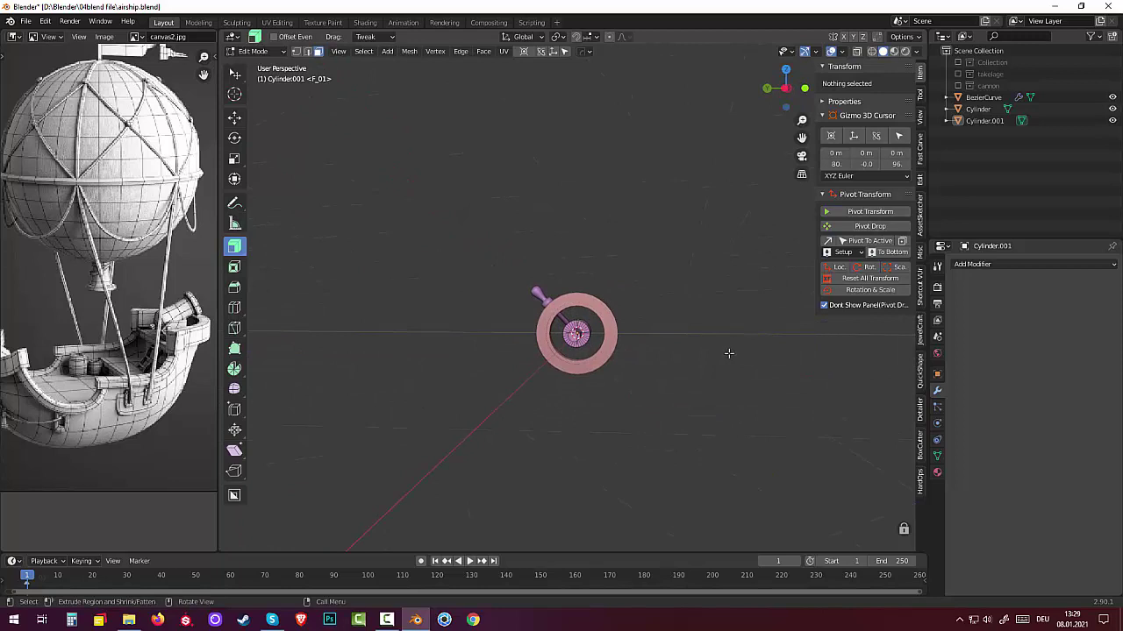
{"action": "key", "text": "ctrl+z"}
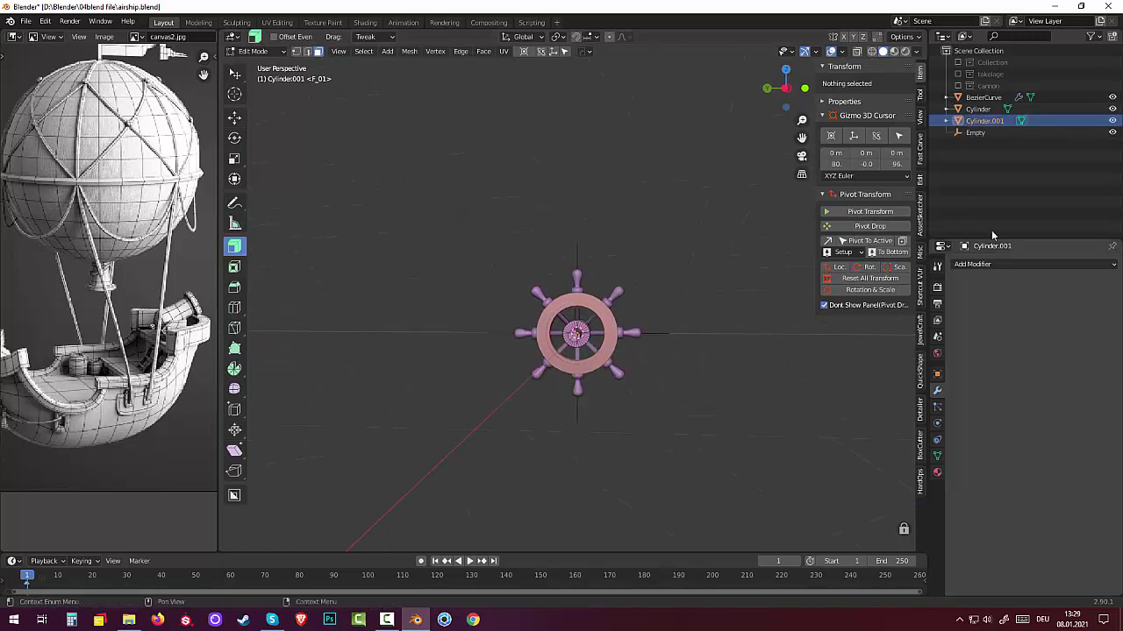
Apply BezierCurve's Array modifier so the handles become real geometry.
{"action": "left_click", "coordinate": [989, 98]}
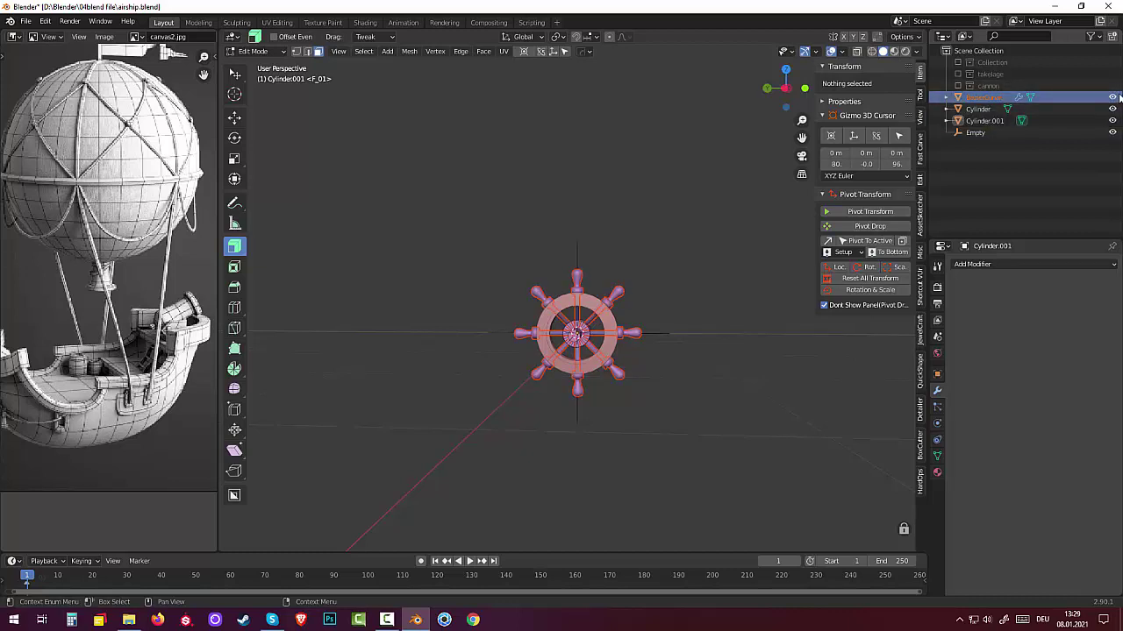
{"action": "left_click", "coordinate": [1113, 97]}
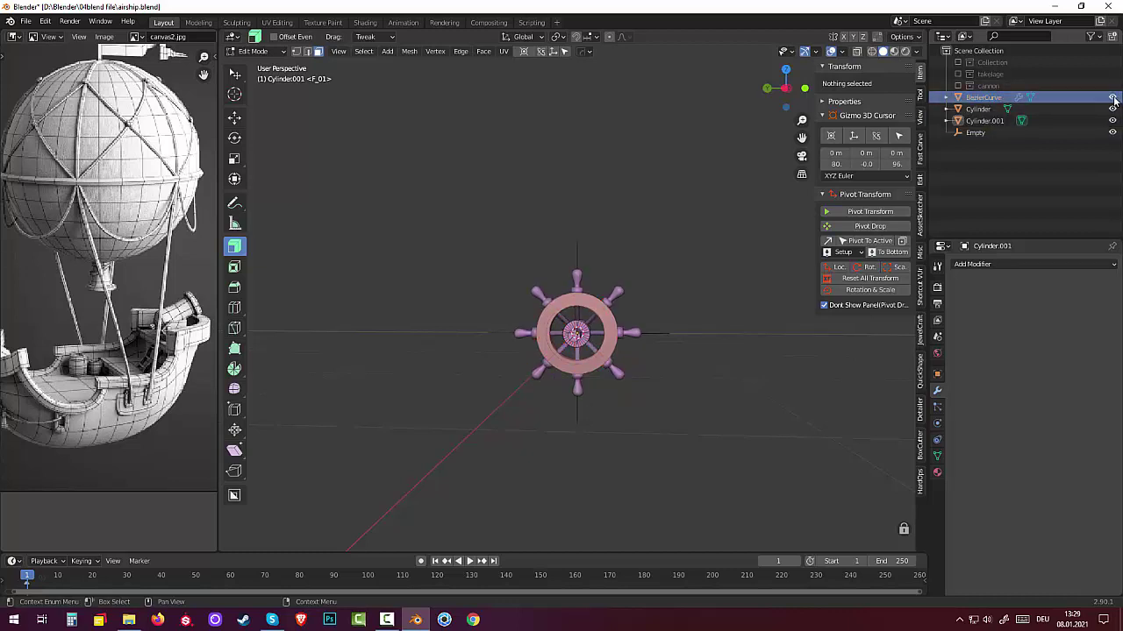
{"action": "left_click", "coordinate": [1022, 97]}
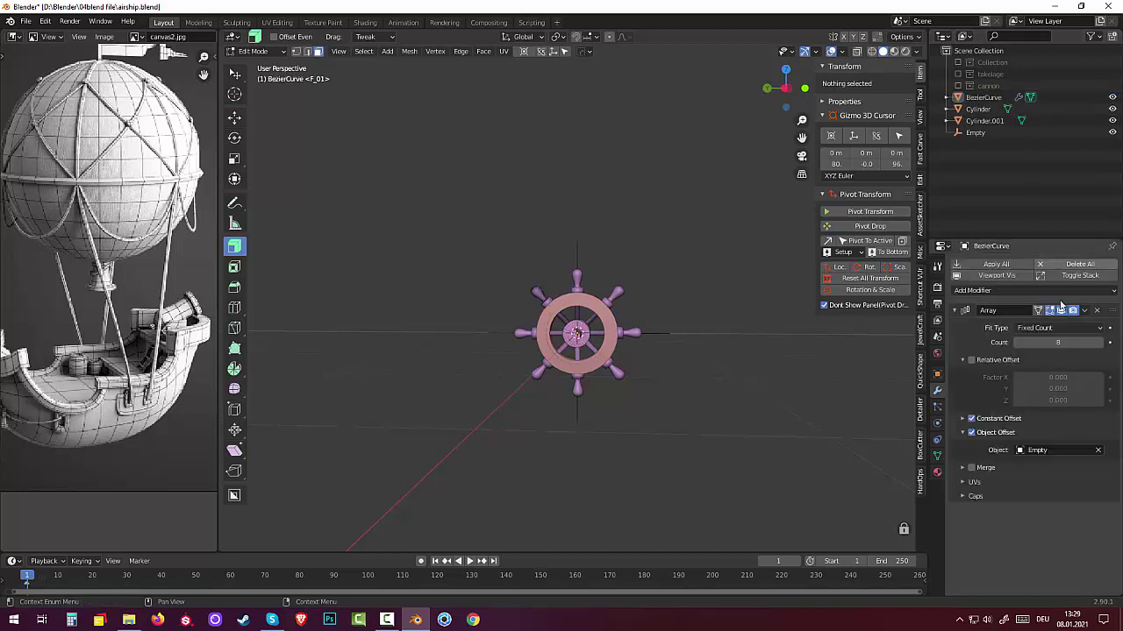
{"action": "left_click", "coordinate": [1085, 310]}
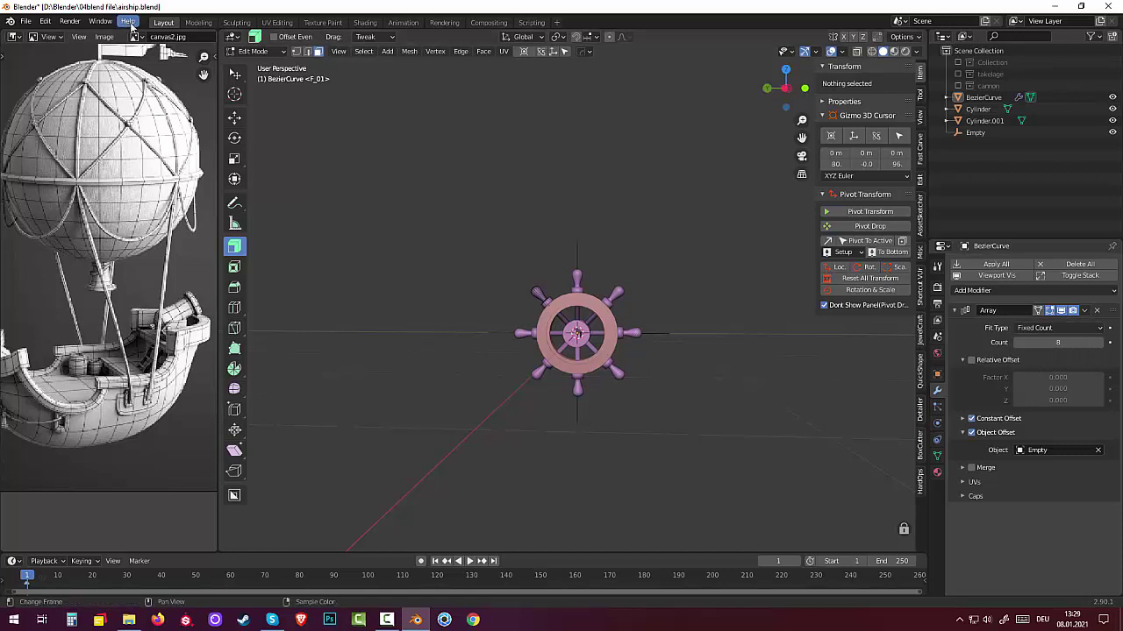
{"action": "key", "text": "Tab"}
{"action": "left_click", "coordinate": [632, 333]}
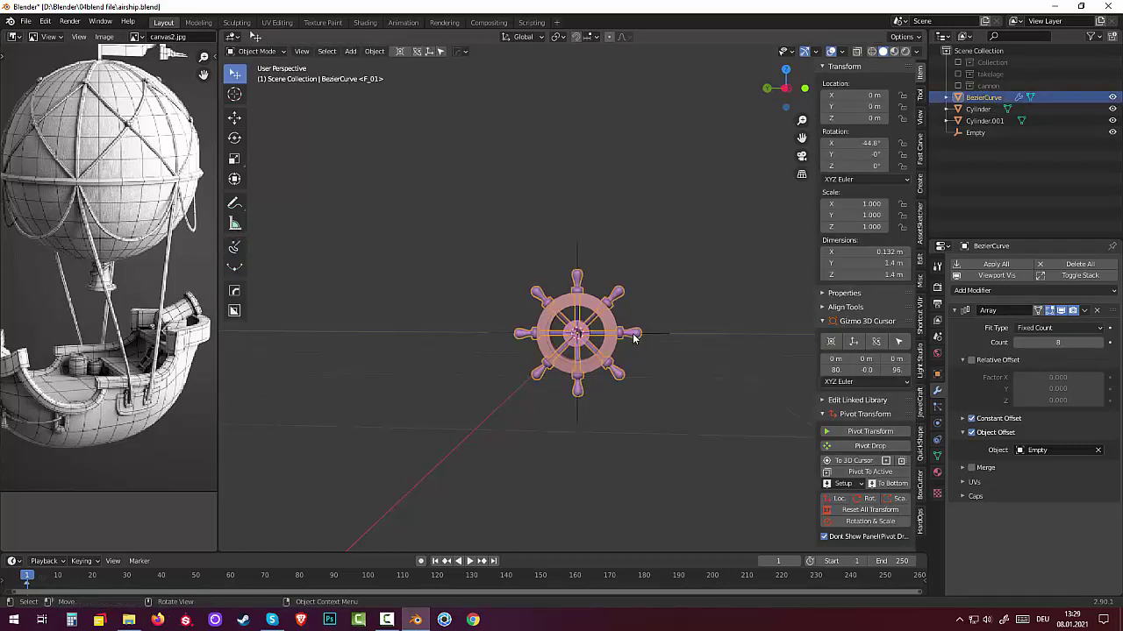
{"action": "left_click", "coordinate": [1085, 310]}
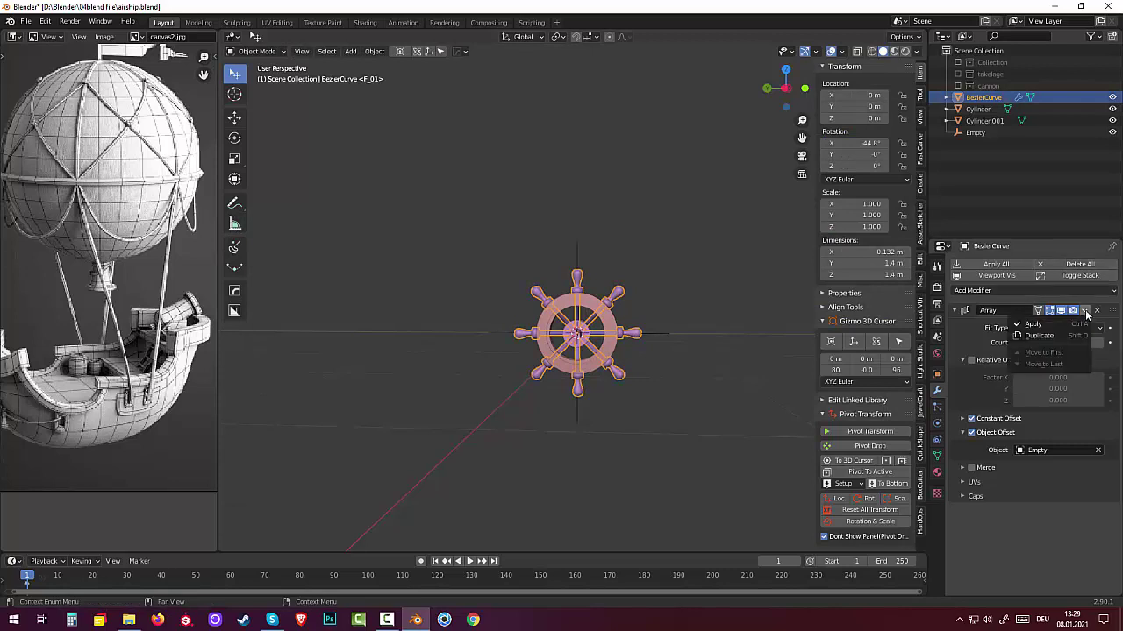
{"action": "left_click", "coordinate": [1024, 330]}
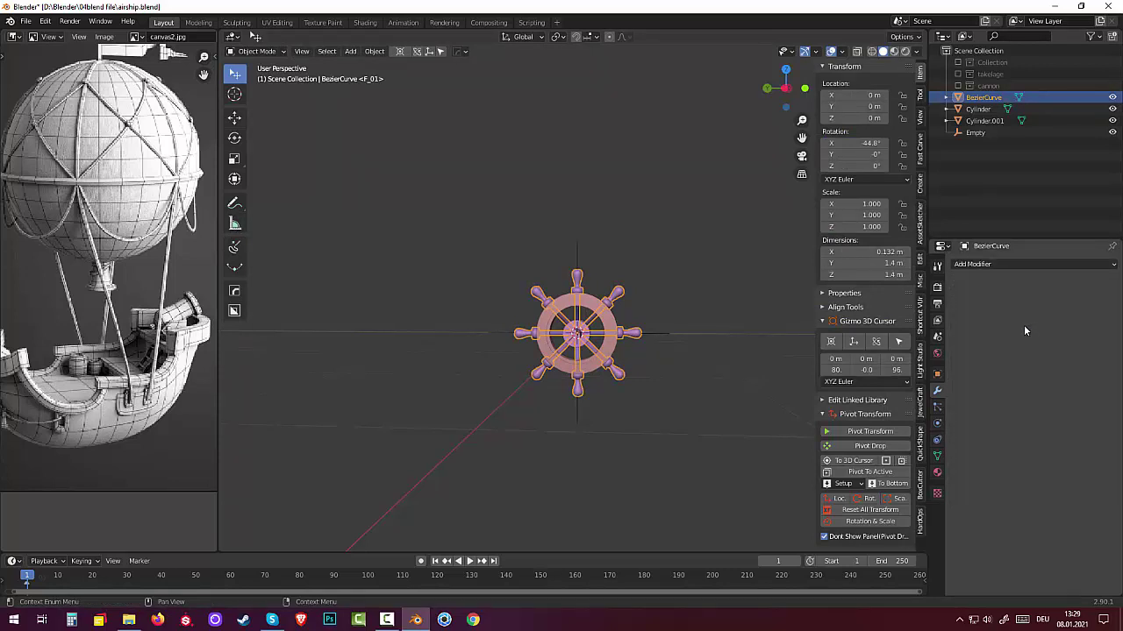
Delete the helper Empty, leaving BezierCurve, Cylinder and Cylinder.001.
{"action": "left_click", "coordinate": [973, 133]}
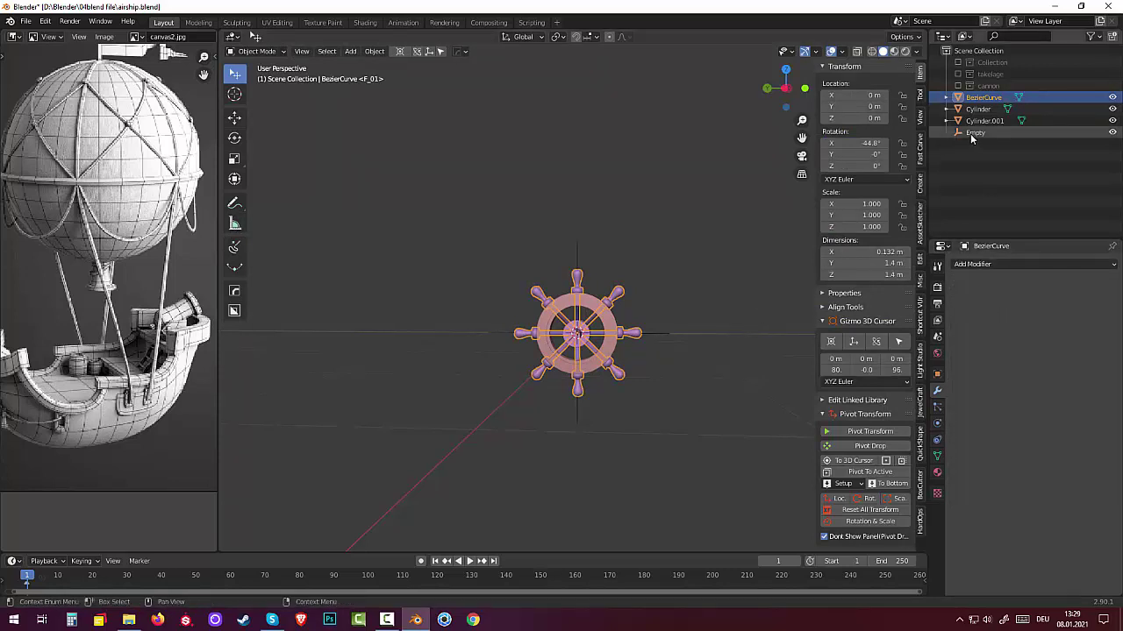
{"action": "key", "text": "Delete"}
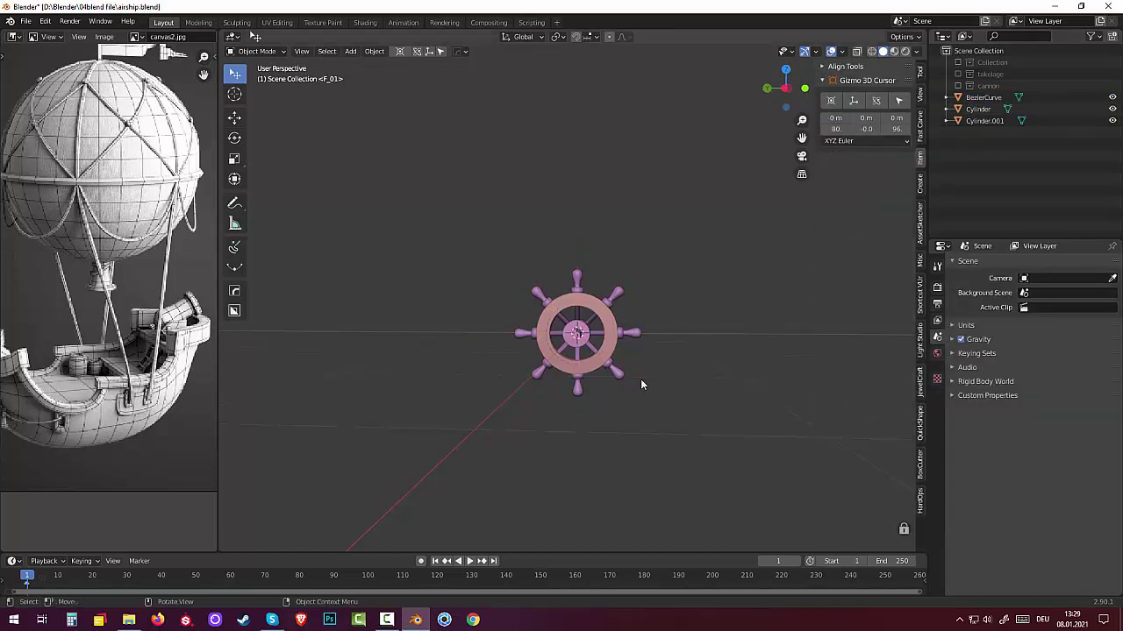
{"action": "mouse_move", "coordinate": [611, 374]}
{"action": "middle_mouse_down"}
{"action": "mouse_move", "coordinate": [539, 392]}
{"action": "mouse_move", "coordinate": [497, 376]}
{"action": "mouse_move", "coordinate": [626, 382]}
{"action": "middle_mouse_up"}
Add a Plane and rotate it 90° around Y so it stands upright.
{"action": "key", "text": "shift+a"}
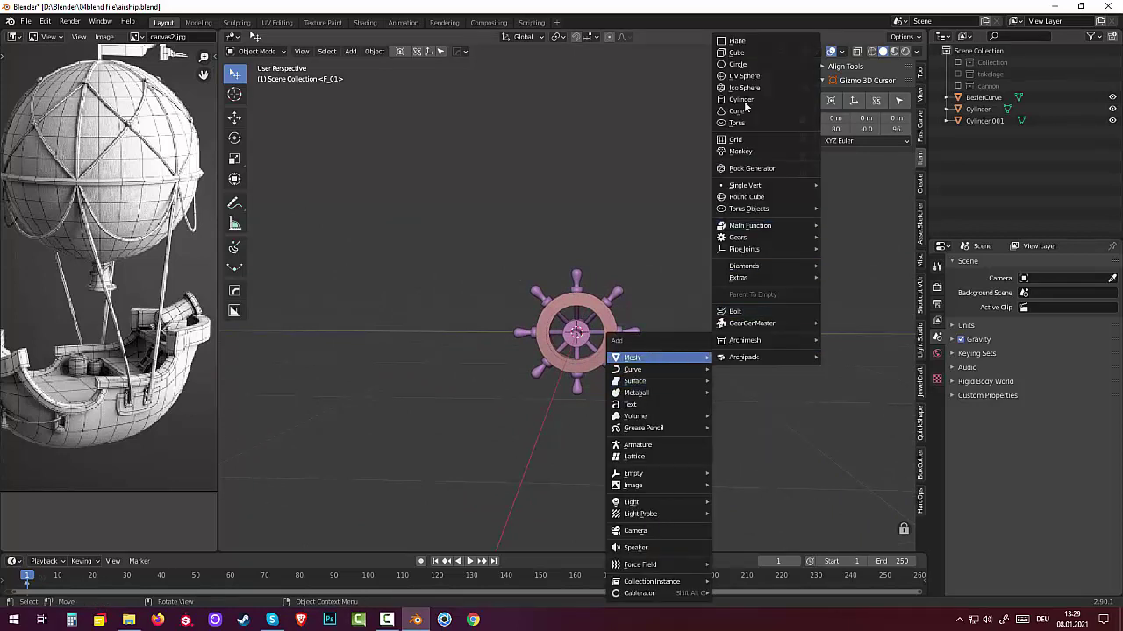
{"action": "mouse_move", "coordinate": [631, 358]}
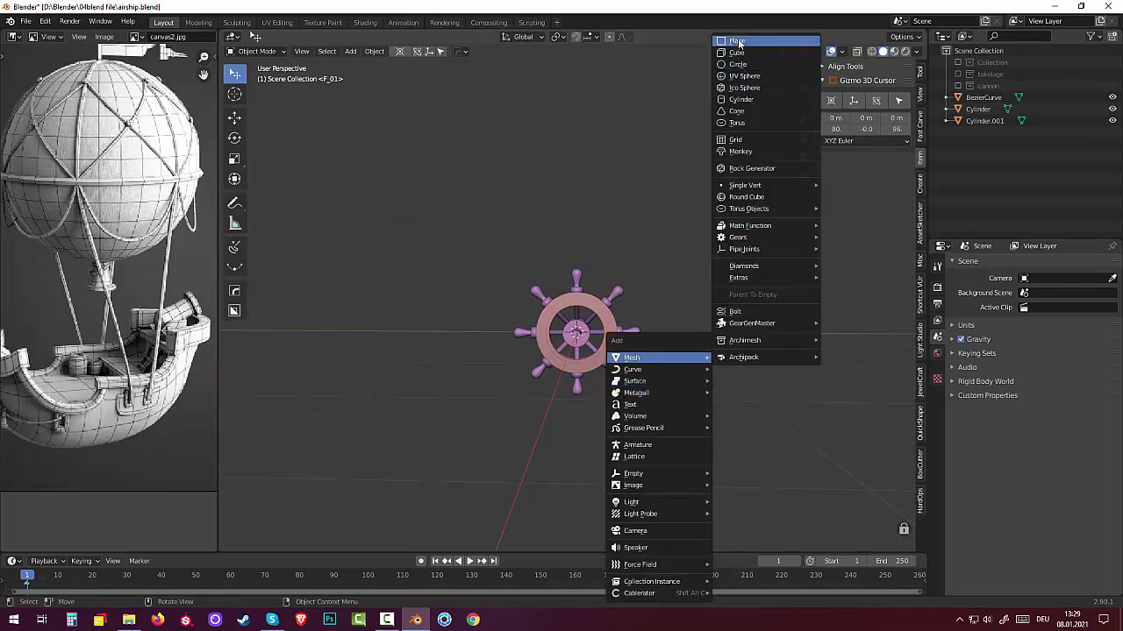
{"action": "left_click", "coordinate": [736, 42]}
{"action": "mouse_move", "coordinate": [664, 275]}
{"action": "middle_mouse_down"}
{"action": "mouse_move", "coordinate": [695, 331]}
{"action": "mouse_move", "coordinate": [655, 324]}
{"action": "mouse_move", "coordinate": [708, 362]}
{"action": "middle_mouse_up"}
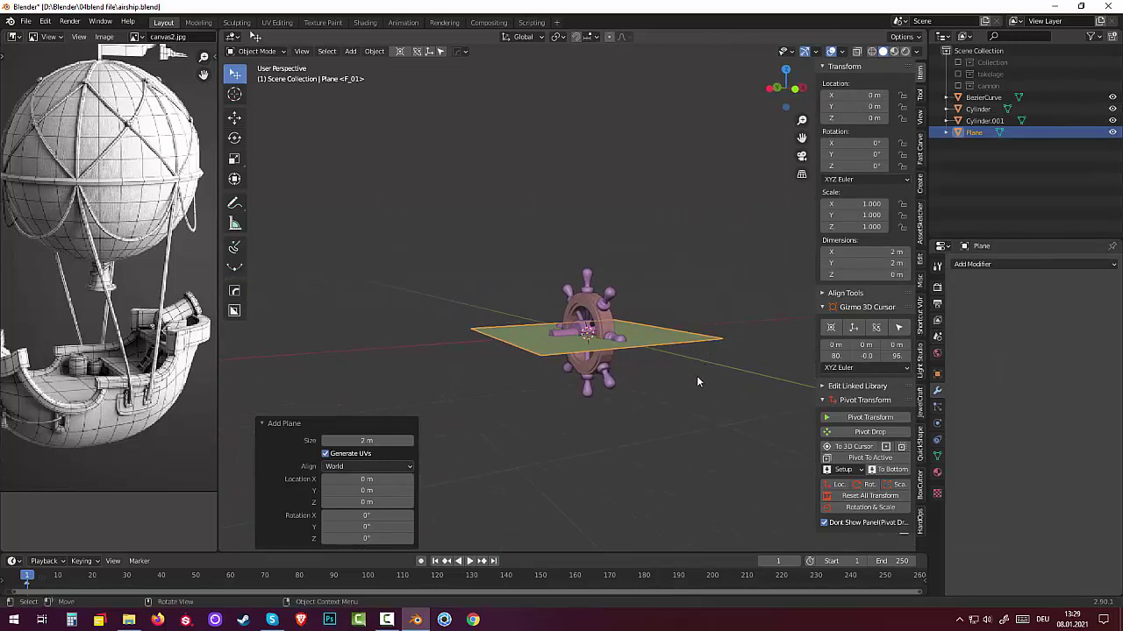
{"action": "key", "text": "r"}
{"action": "key", "text": "y"}
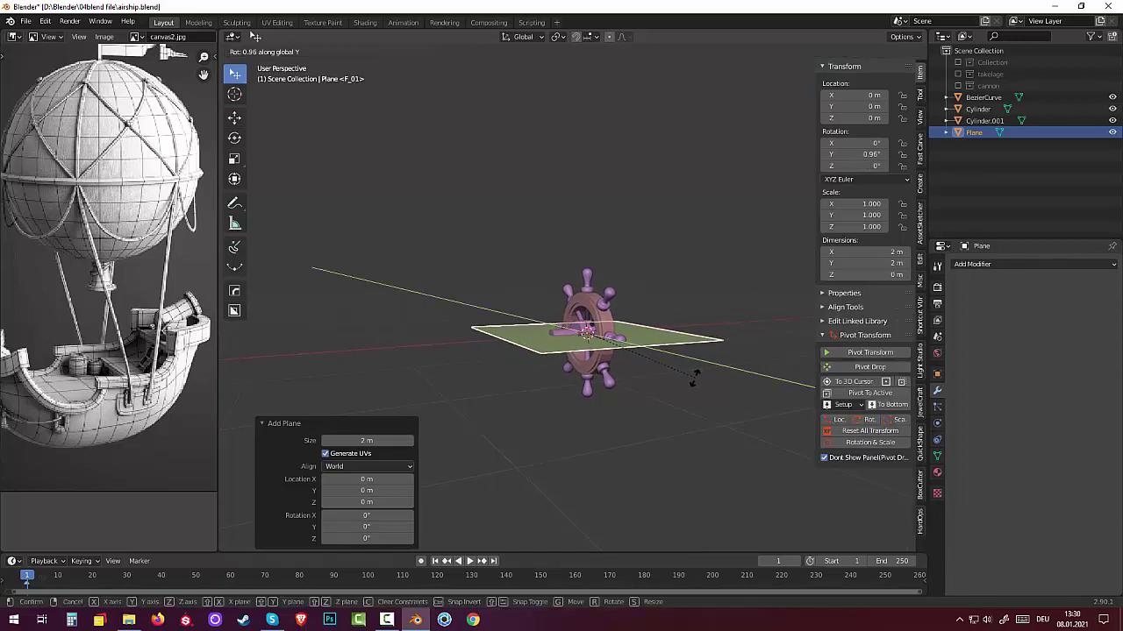
{"action": "key", "text": "9"}
{"action": "key", "text": "0"}
{"action": "key", "text": "Return"}
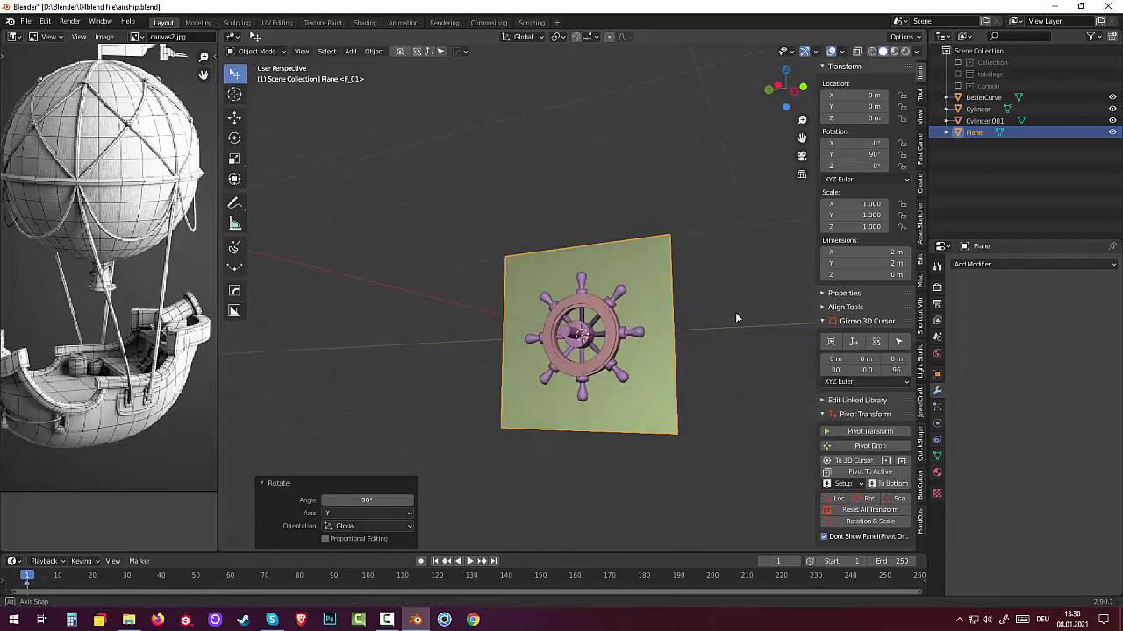
{"action": "middle_click_drag", "start_coordinate": [735, 312], "coordinate": [760, 328]}
Scale the plane to 0.641, then narrow it along Y to about half width.
{"action": "key", "text": "s"}
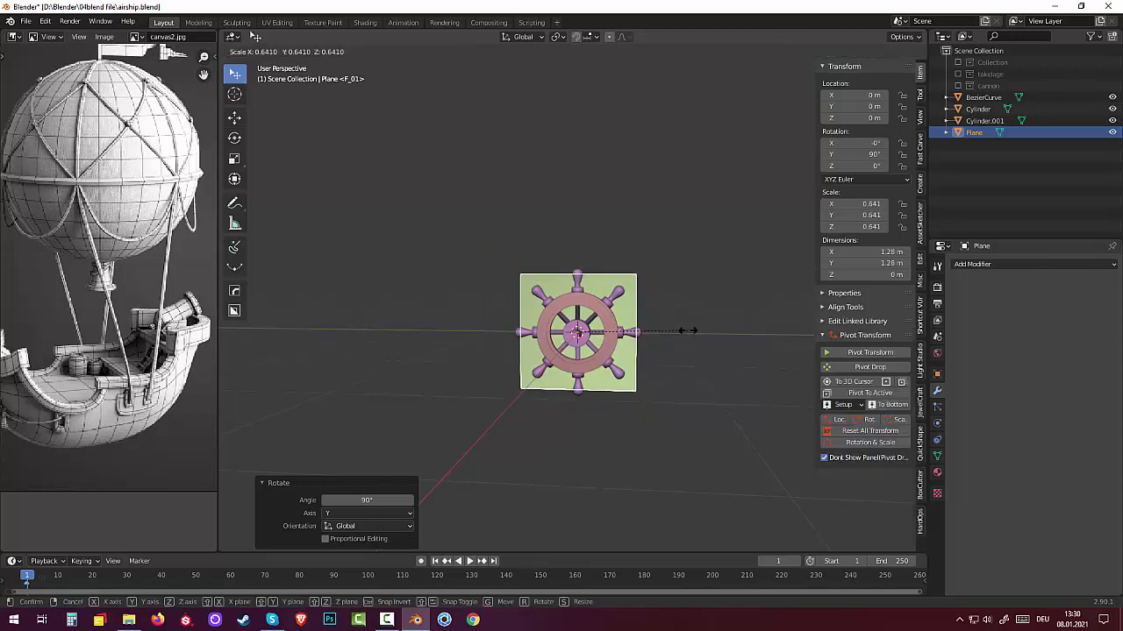
{"action": "left_click", "coordinate": [688, 331]}
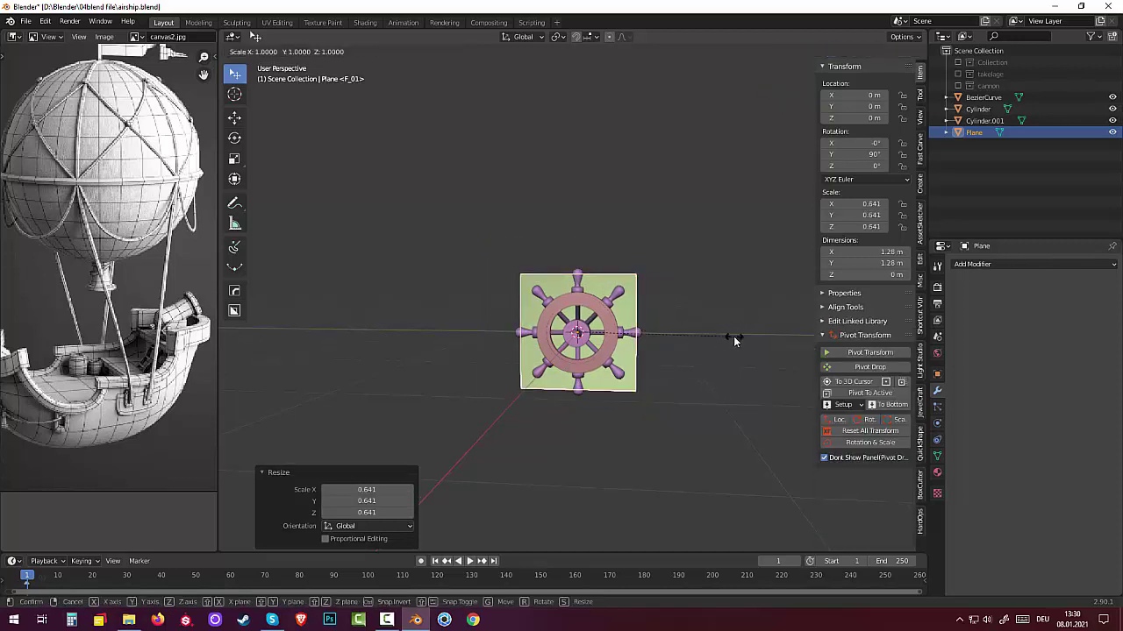
{"action": "key", "text": "s"}
{"action": "key", "text": "y"}
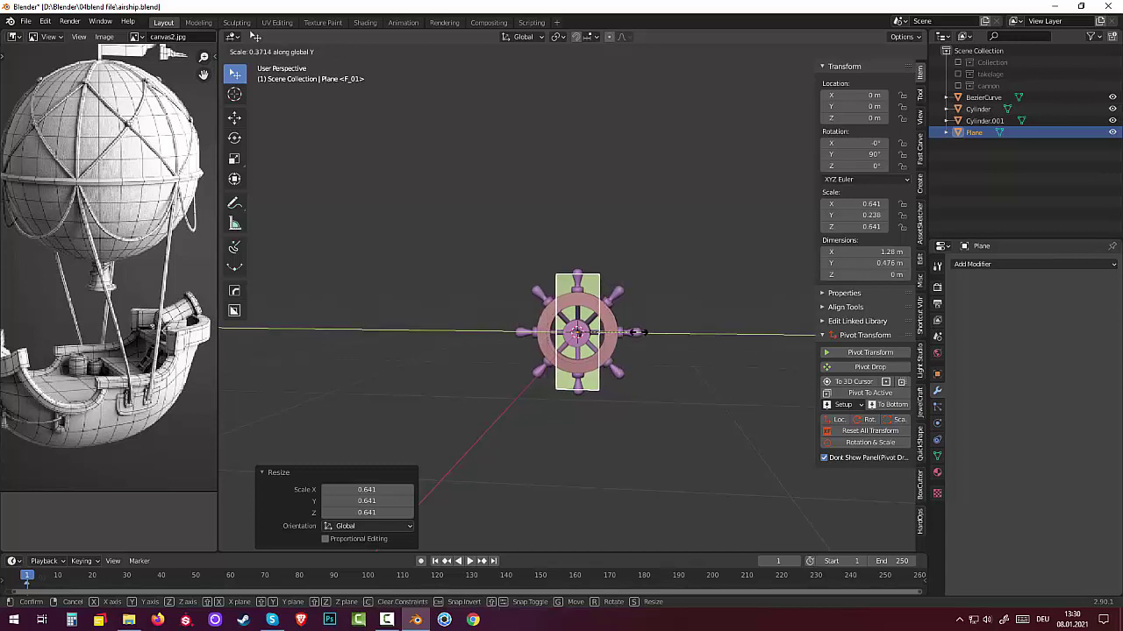
{"action": "left_click", "coordinate": [656, 333]}
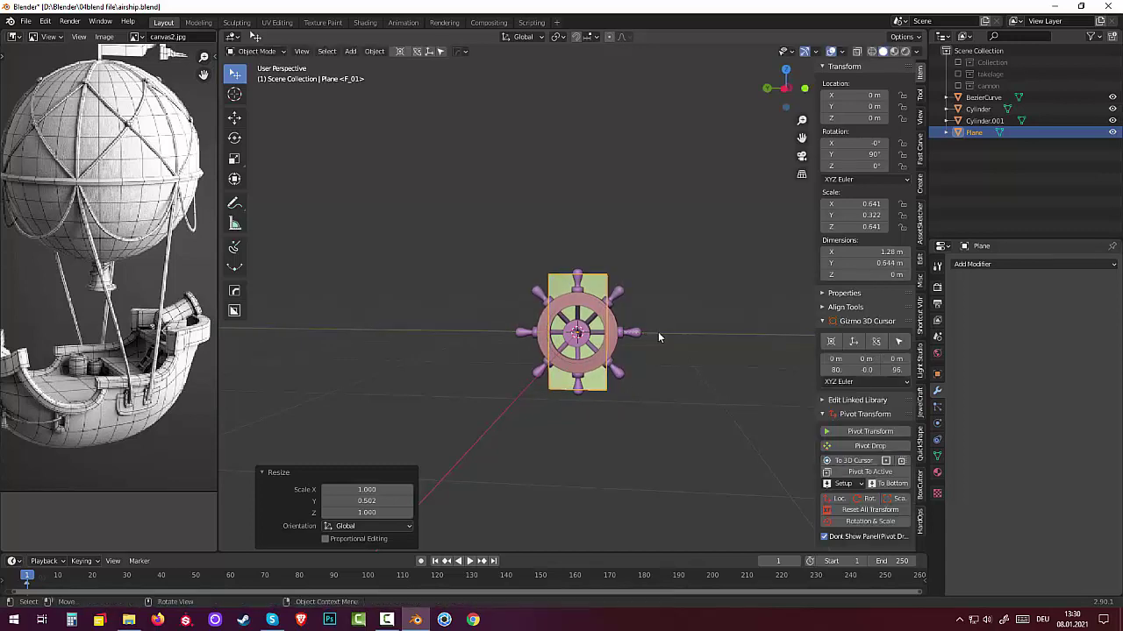
Lower the plane along Z about 0.34 m, below the wheel hub.
{"action": "key", "text": "s"}
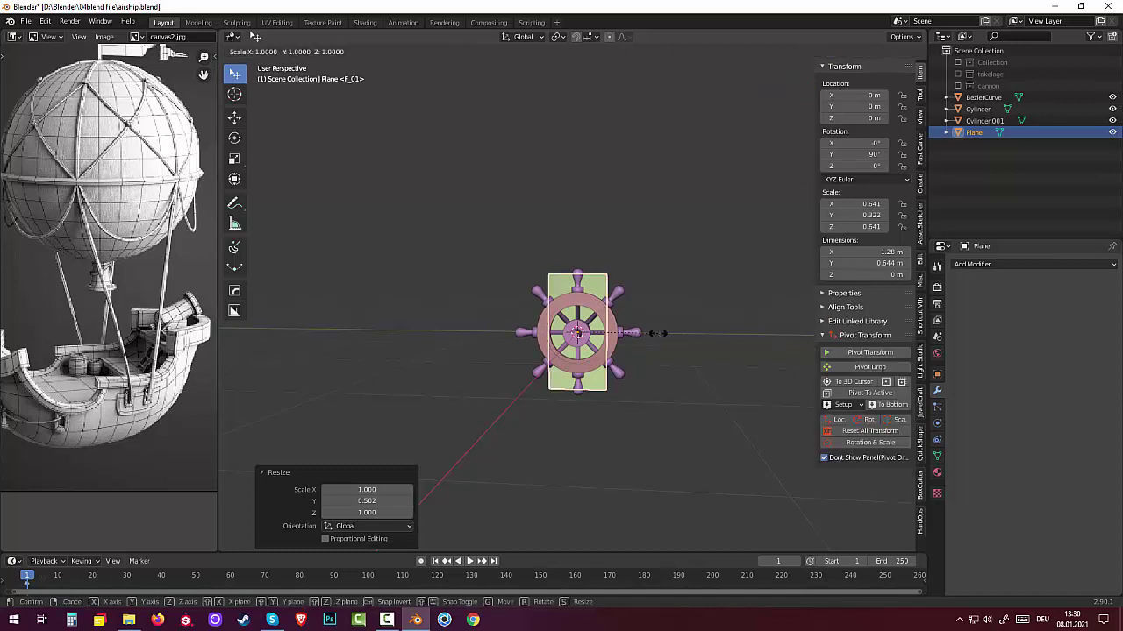
{"action": "key", "text": "g"}
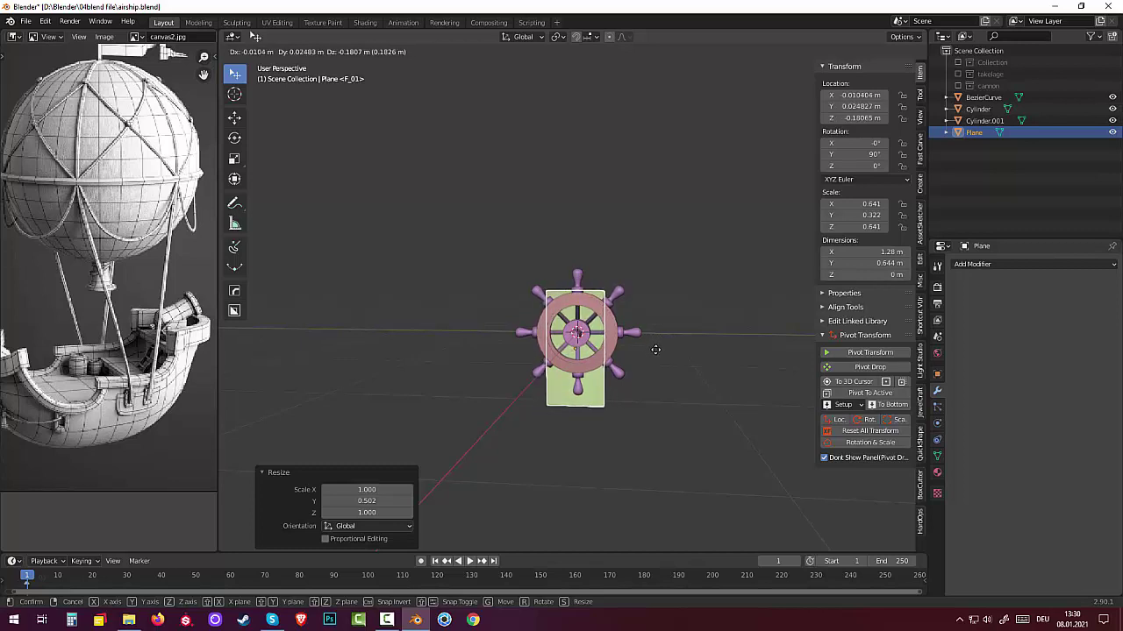
{"action": "key", "text": "z"}
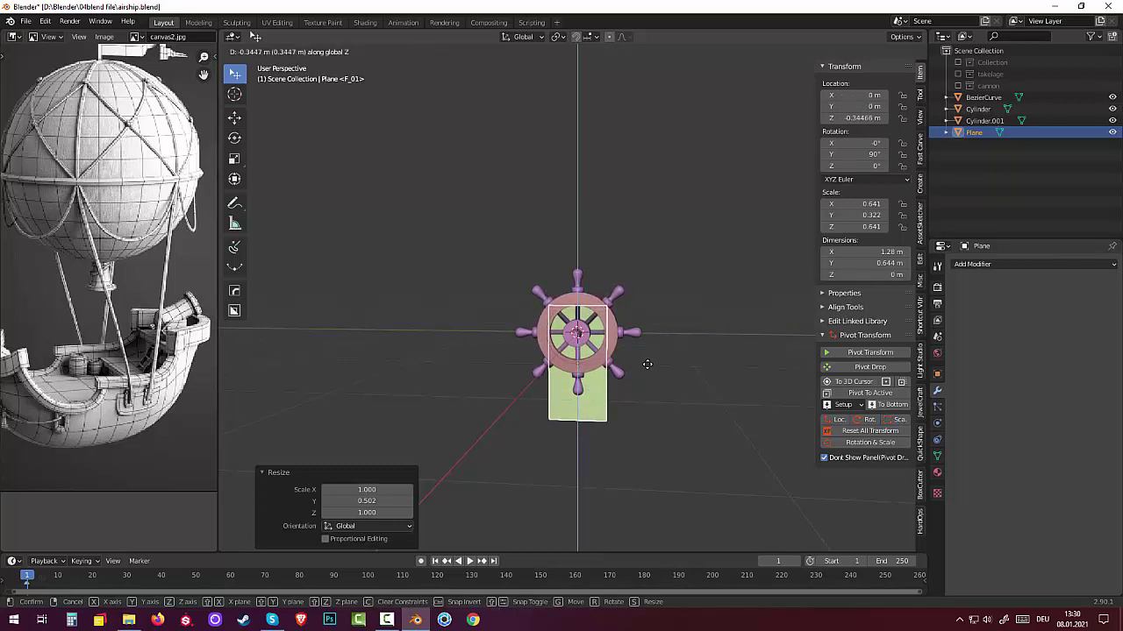
{"action": "left_click", "coordinate": [646, 363]}
{"action": "scroll", "coordinate": [649, 356], "scroll_direction": "up", "scroll_amount": 2}
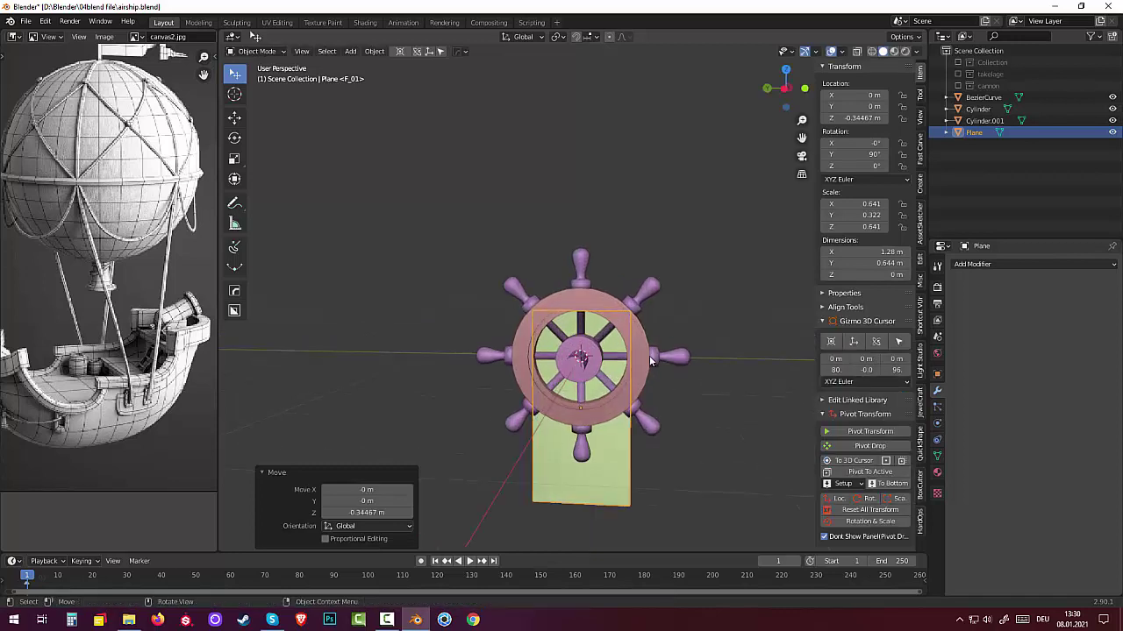
{"action": "scroll", "coordinate": [649, 355], "scroll_direction": "up", "scroll_amount": 2}
{"action": "mouse_move", "coordinate": [665, 377]}
{"action": "middle_mouse_down"}
{"action": "mouse_move", "coordinate": [677, 341]}
{"action": "mouse_move", "coordinate": [666, 329]}
{"action": "mouse_move", "coordinate": [553, 428]}
{"action": "middle_mouse_up"}
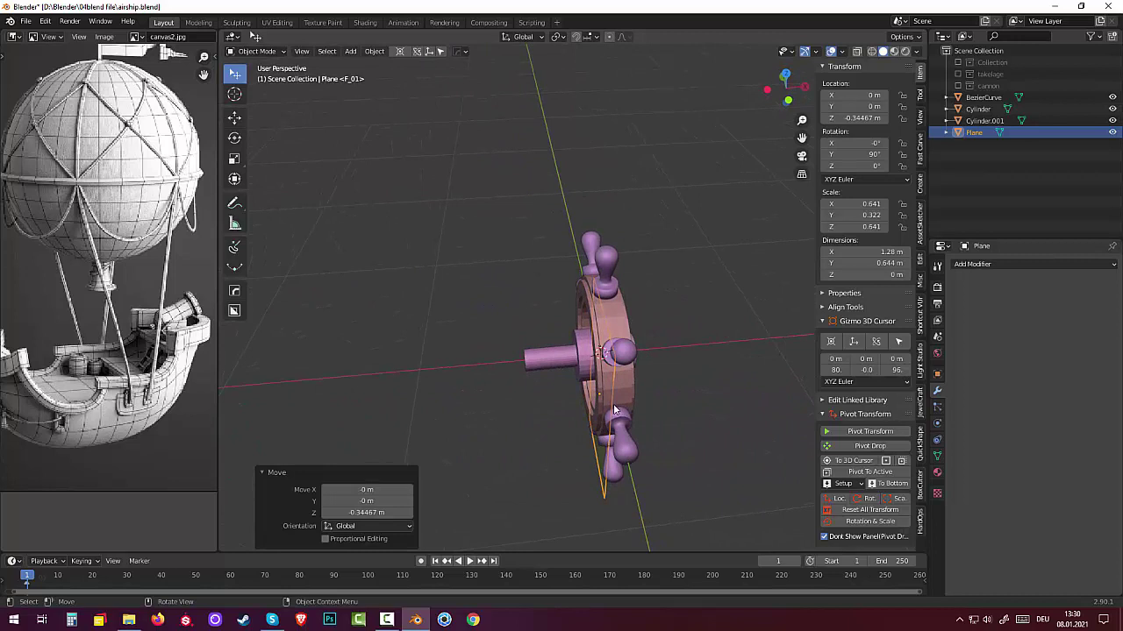
Move the plane back along X to about -0.23 m, just behind the wheel.
{"action": "key", "text": "g"}
{"action": "key", "text": "x"}
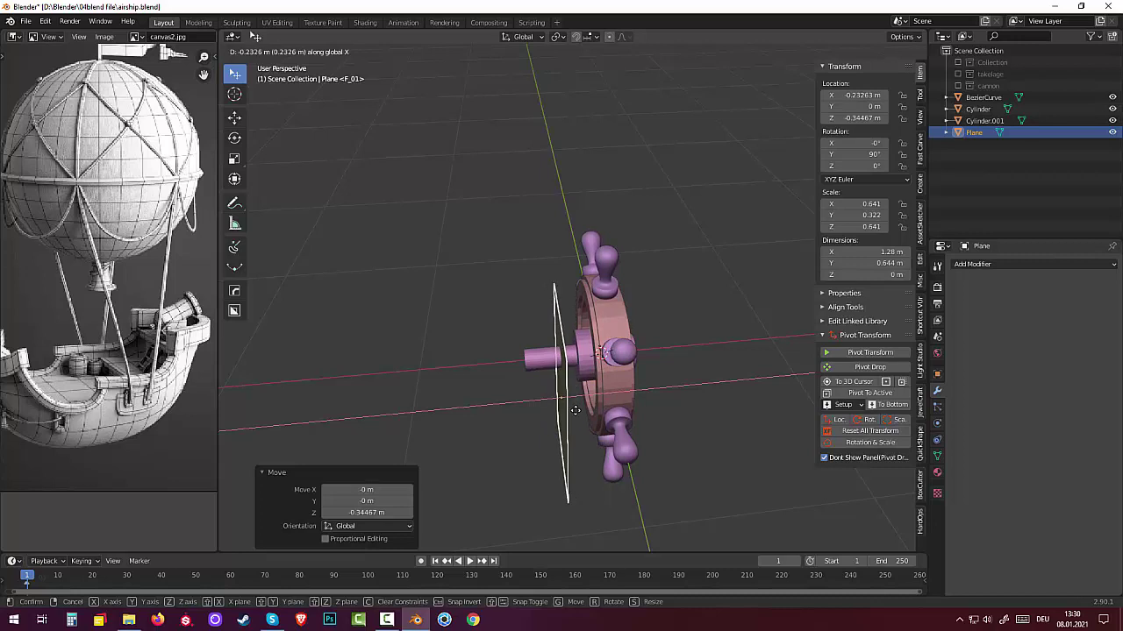
{"action": "left_click", "coordinate": [593, 402]}
{"action": "mouse_move", "coordinate": [593, 403]}
{"action": "middle_mouse_down"}
{"action": "mouse_move", "coordinate": [714, 321]}
{"action": "mouse_move", "coordinate": [677, 403]}
{"action": "mouse_move", "coordinate": [692, 367]}
{"action": "mouse_move", "coordinate": [623, 388]}
{"action": "mouse_move", "coordinate": [555, 386]}
{"action": "mouse_move", "coordinate": [574, 375]}
{"action": "mouse_move", "coordinate": [563, 384]}
{"action": "middle_mouse_up"}
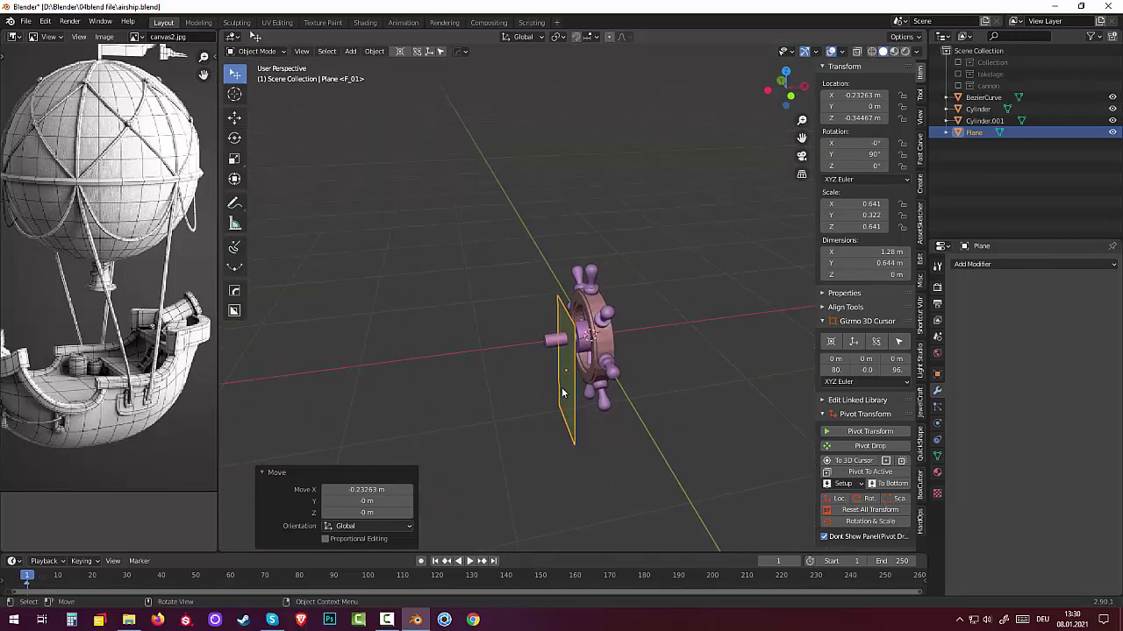
{"action": "left_click", "coordinate": [562, 391]}
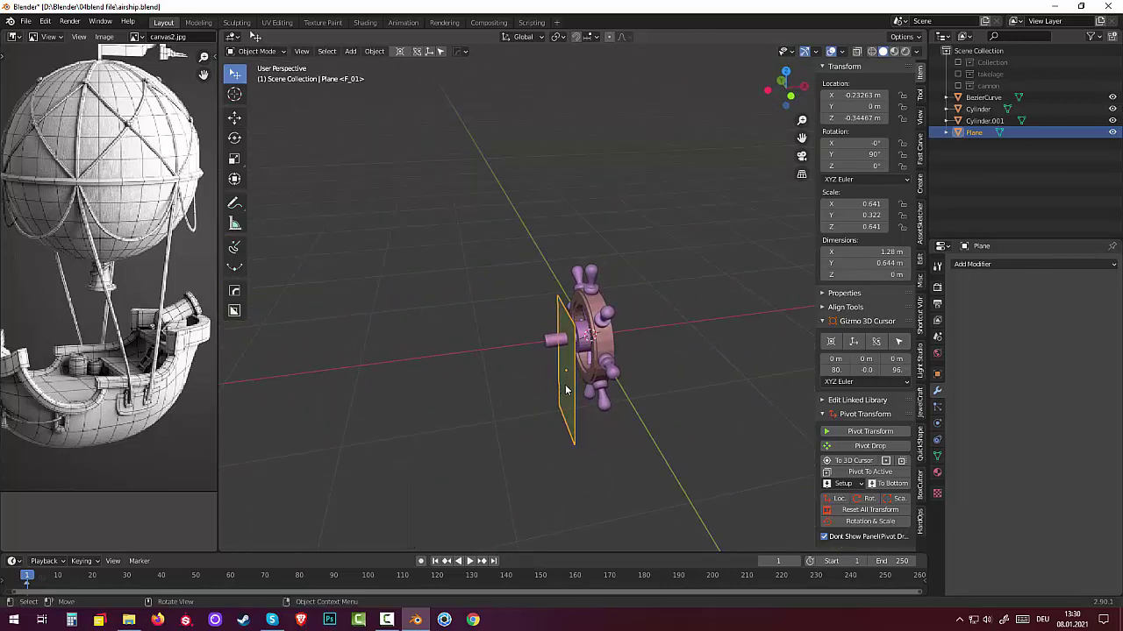
Extrude the upright Plane's face about 0.1 m into a thin slab, then select an edge.
{"action": "key", "text": "Tab"}
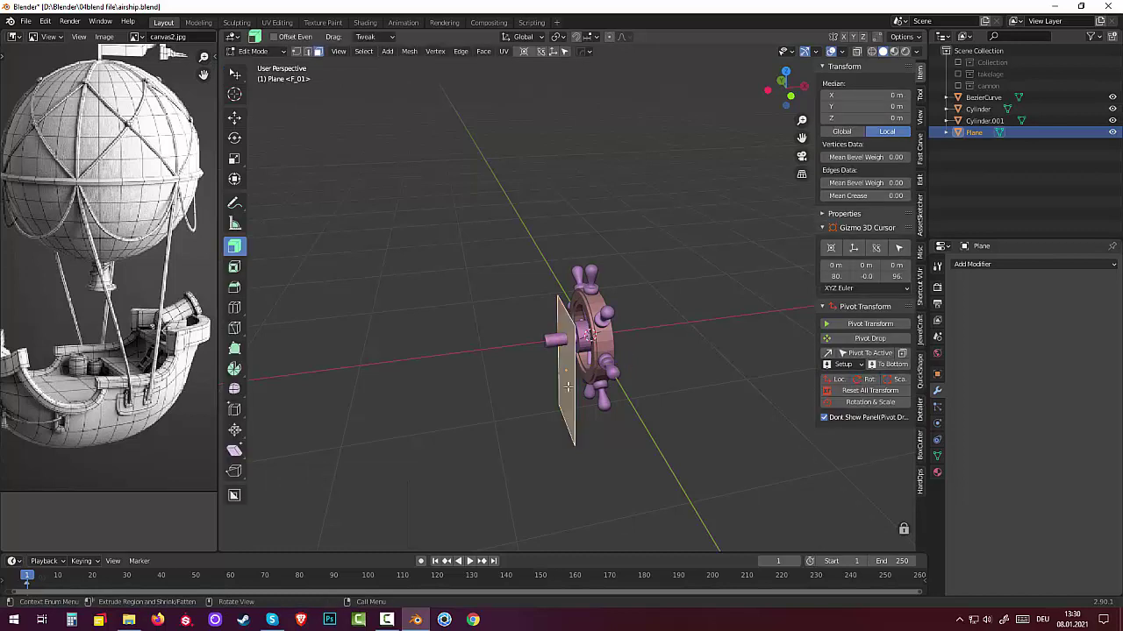
{"action": "key", "text": "e"}
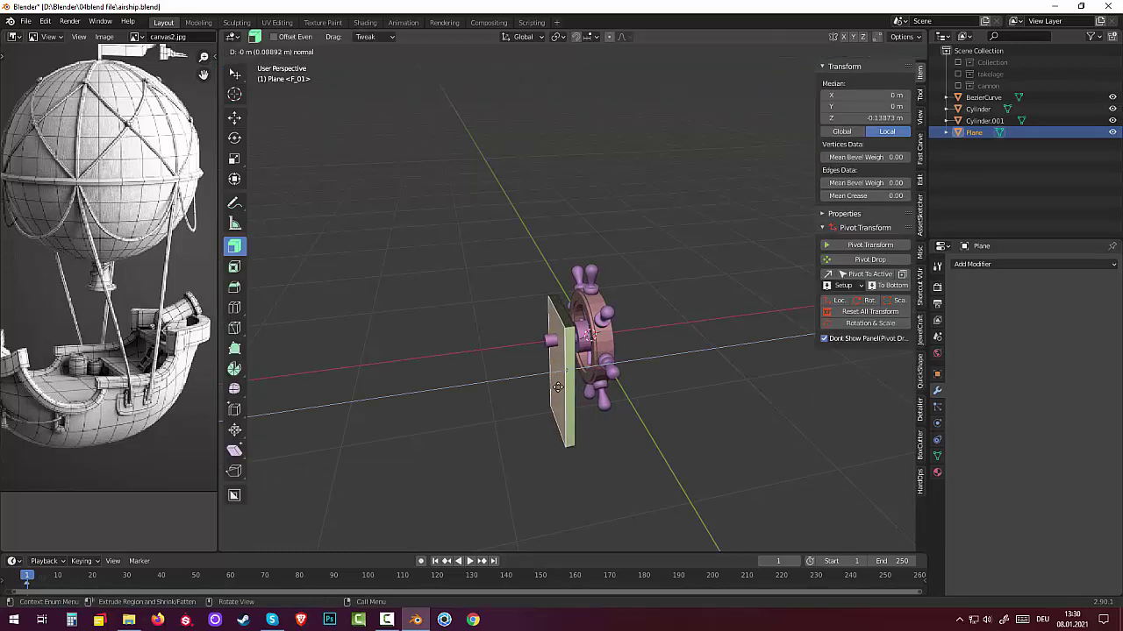
{"action": "left_click", "coordinate": [557, 387]}
{"action": "mouse_move", "coordinate": [558, 388]}
{"action": "middle_mouse_down"}
{"action": "mouse_move", "coordinate": [666, 370]}
{"action": "mouse_move", "coordinate": [599, 342]}
{"action": "middle_mouse_up"}
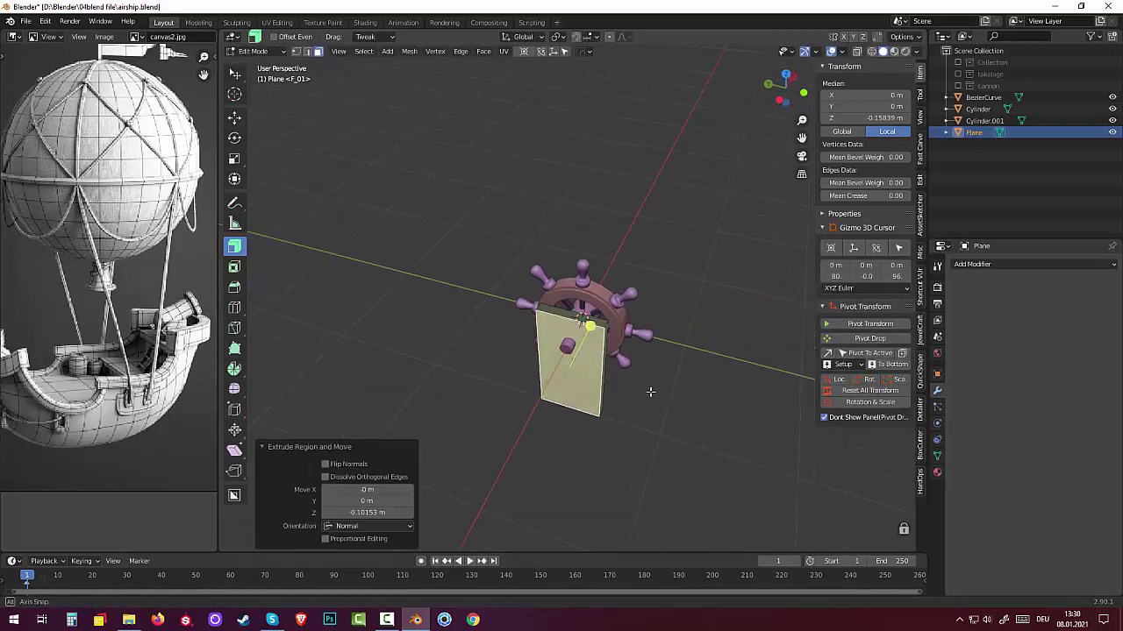
{"action": "left_click", "coordinate": [595, 335]}
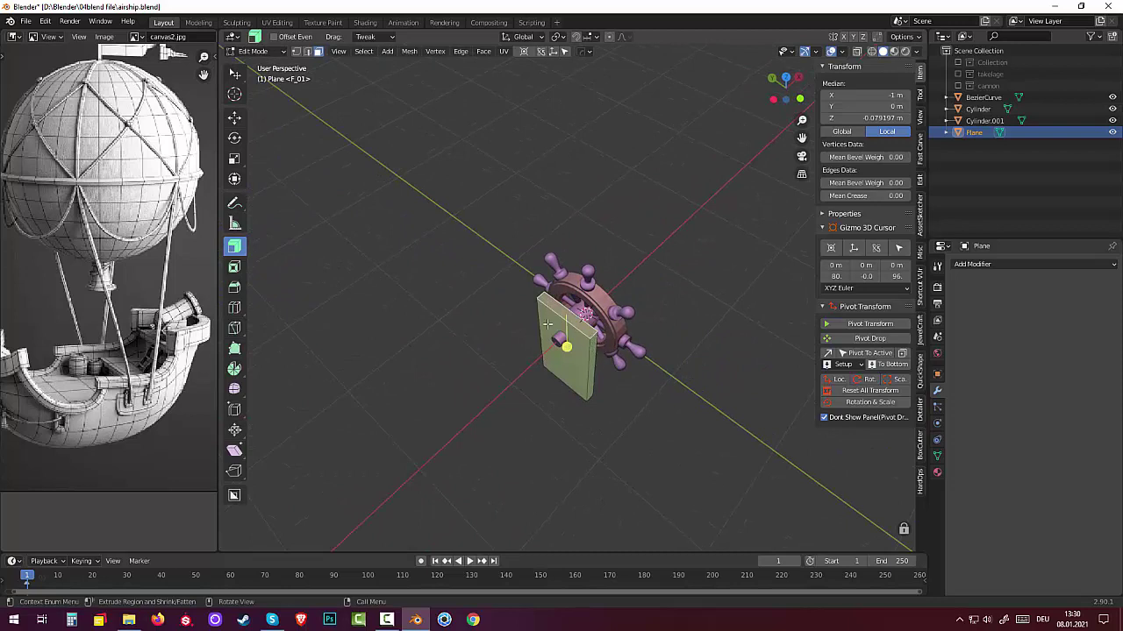
{"action": "key", "text": "2"}
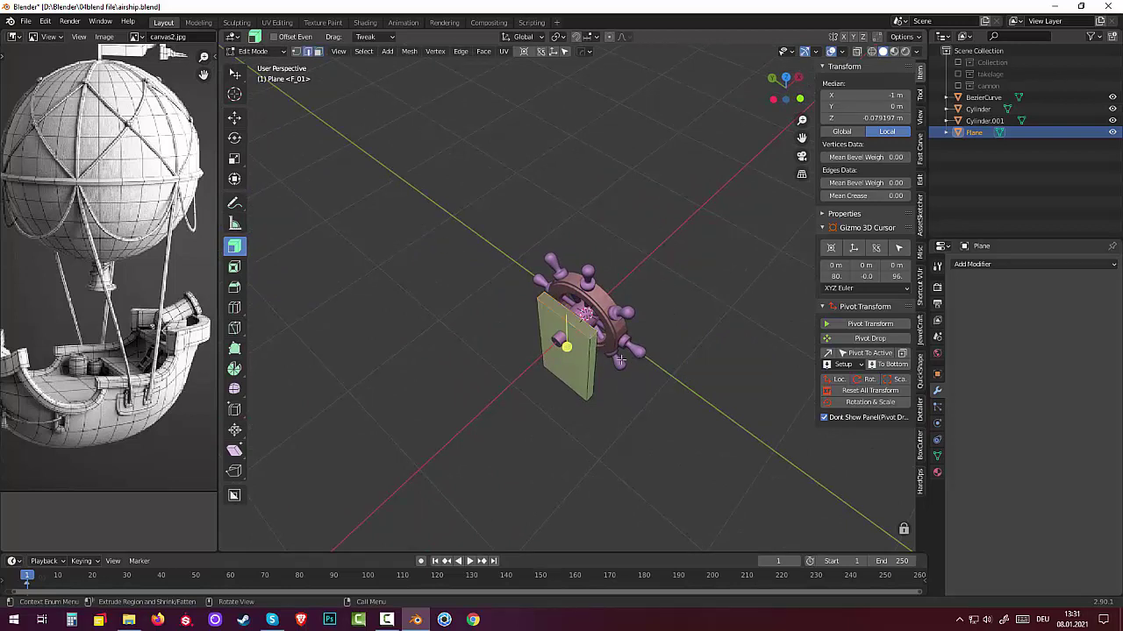
{"action": "left_click", "coordinate": [598, 343]}
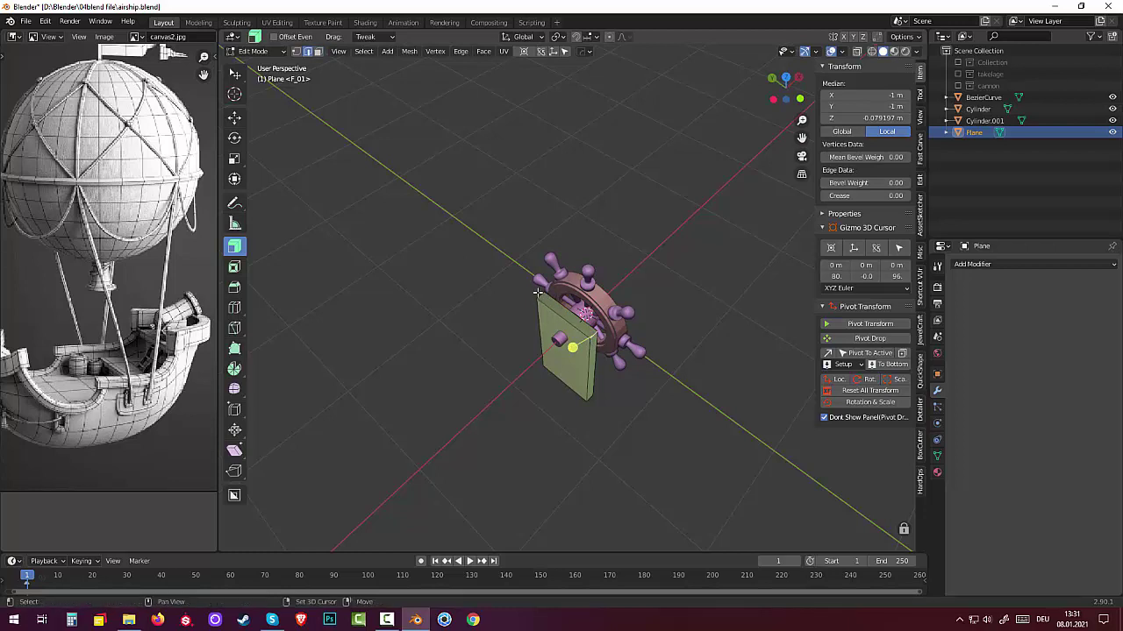
Select the stand's top edges and try a bevel, cancelling it to keep the box shape.
{"action": "left_click", "coordinate": [542, 297], "text": "shift"}
{"action": "middle_click_drag", "start_coordinate": [542, 296], "coordinate": [677, 296]}
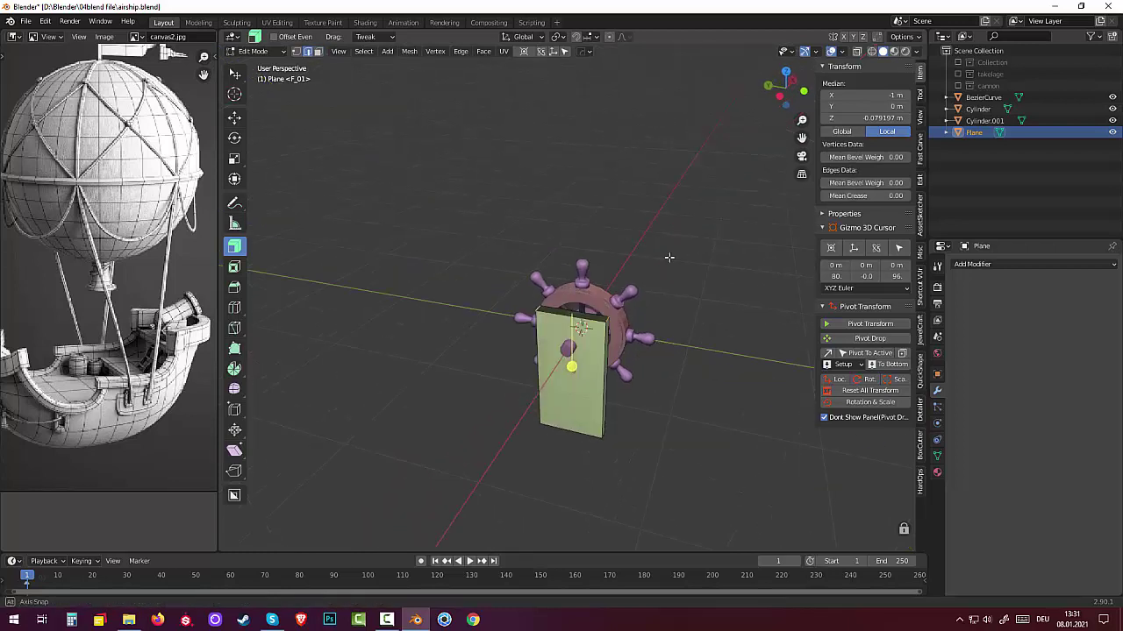
{"action": "key", "text": "ctrl+b"}
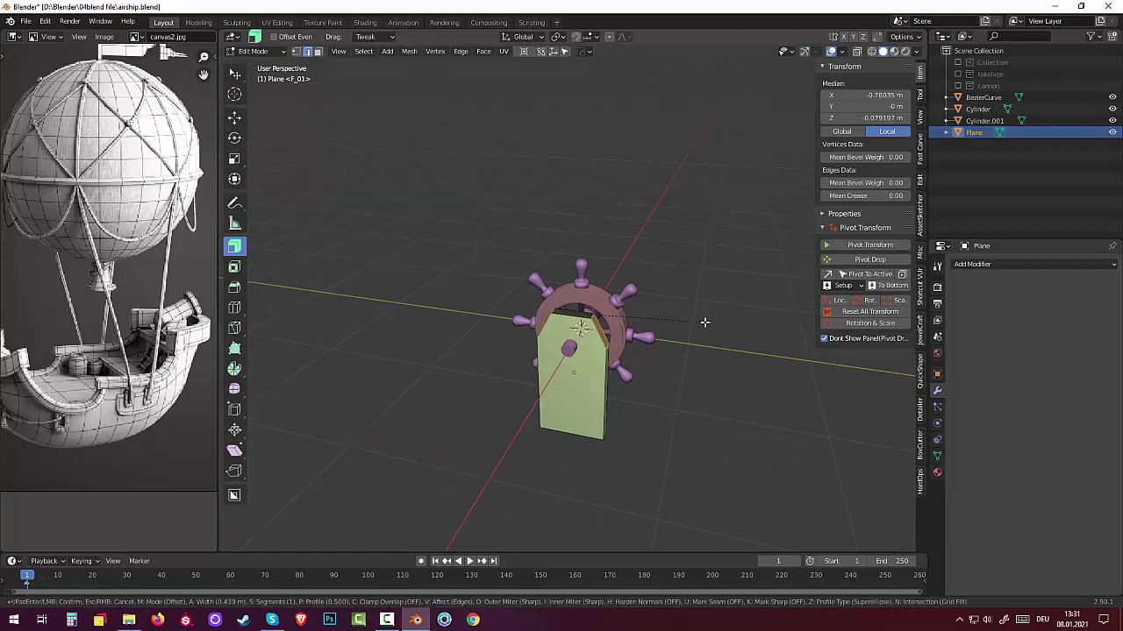
{"action": "scroll", "coordinate": [714, 322], "scroll_direction": "up", "scroll_amount": 1}
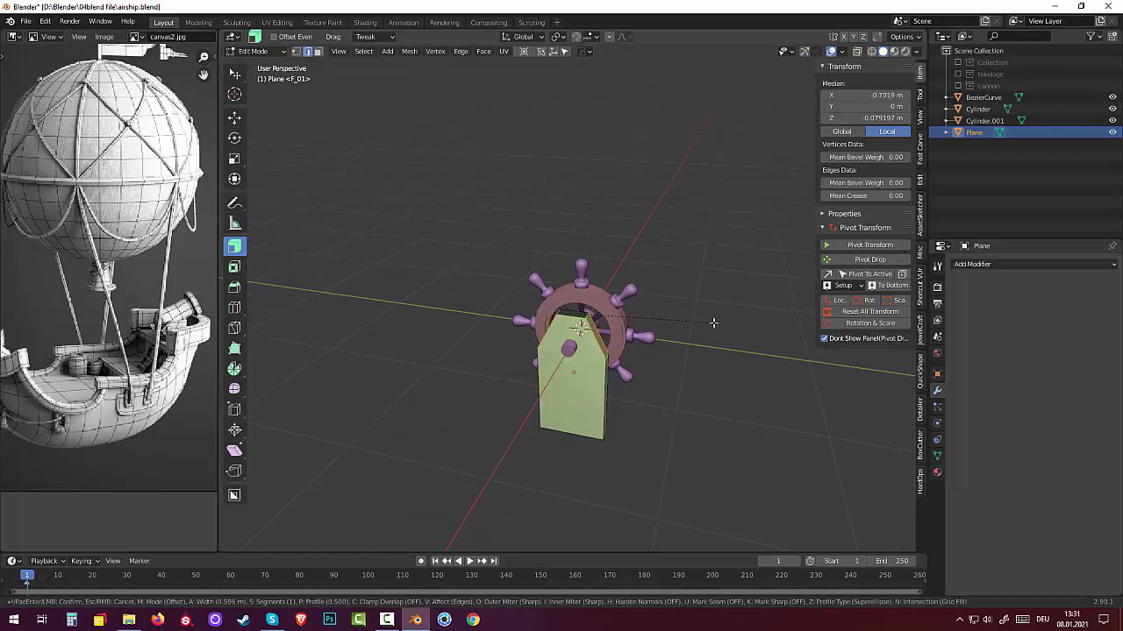
{"action": "scroll", "coordinate": [713, 322], "scroll_direction": "up", "scroll_amount": 1}
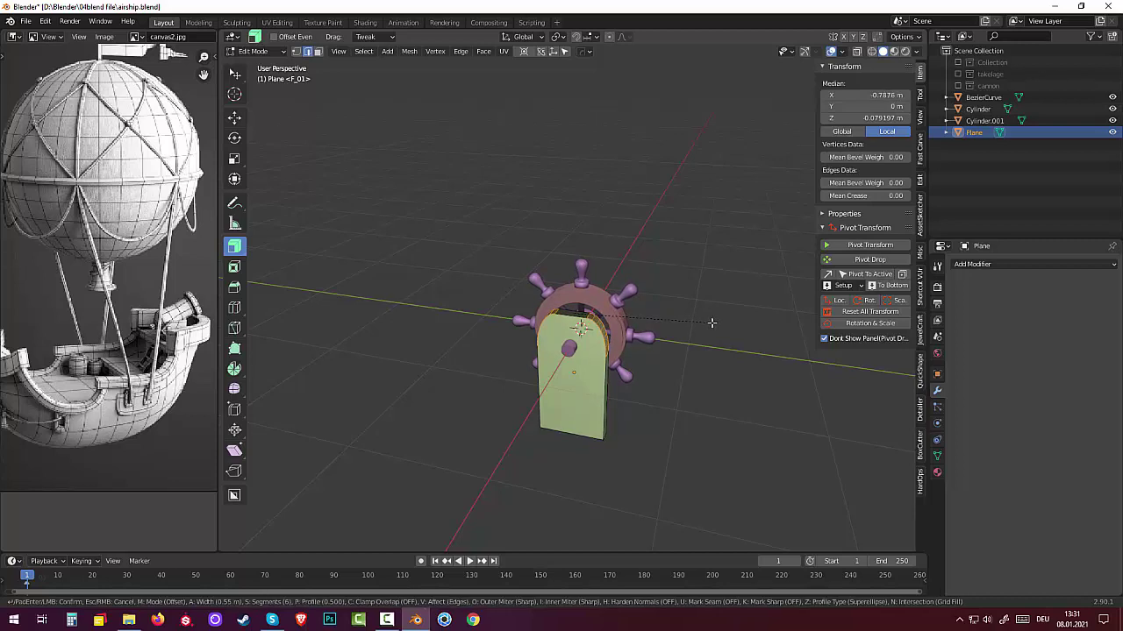
{"action": "key", "text": "Escape"}
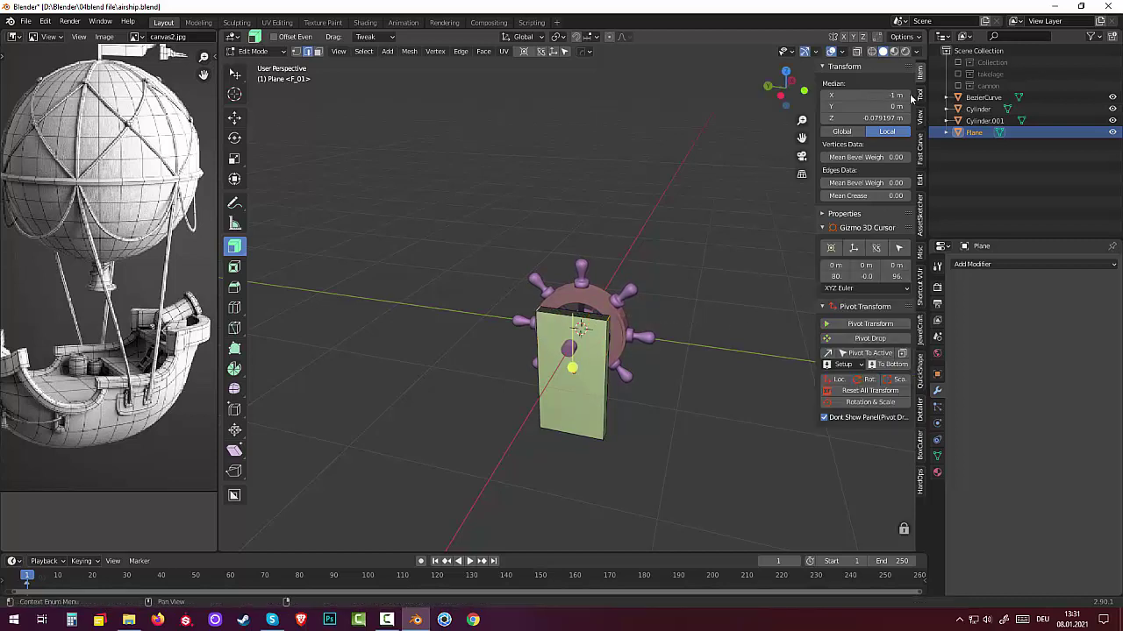
Select the stand's top face, bevel it, and begin scaling it narrower along Y.
{"action": "left_click", "coordinate": [867, 390]}
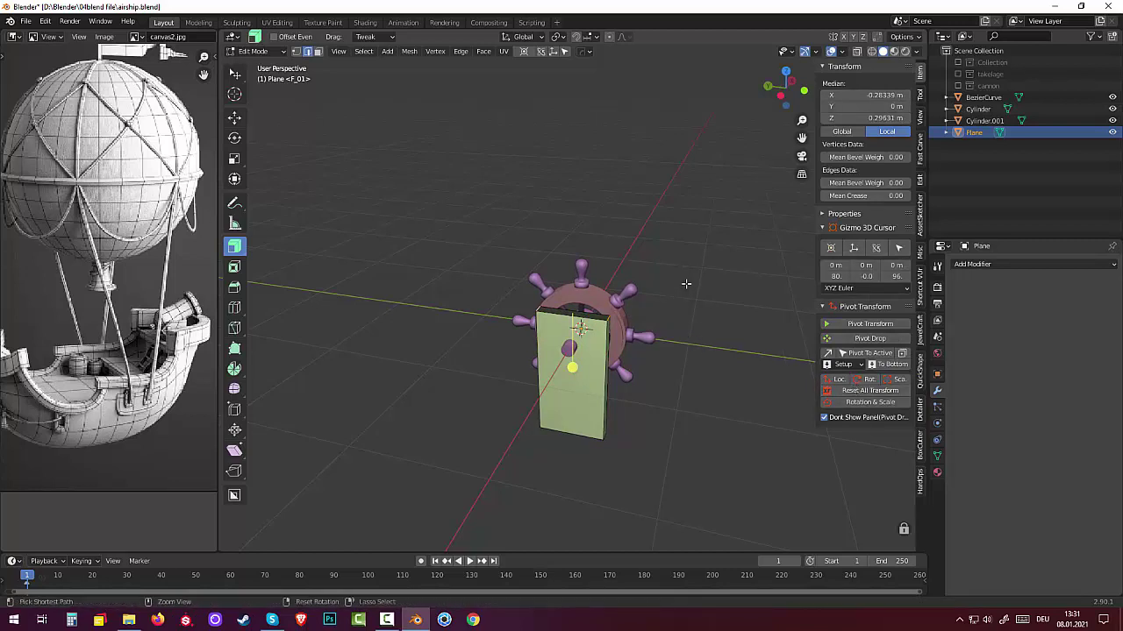
{"action": "key", "text": "ctrl+b"}
{"action": "scroll", "coordinate": [719, 299], "scroll_direction": "up", "scroll_amount": 2}
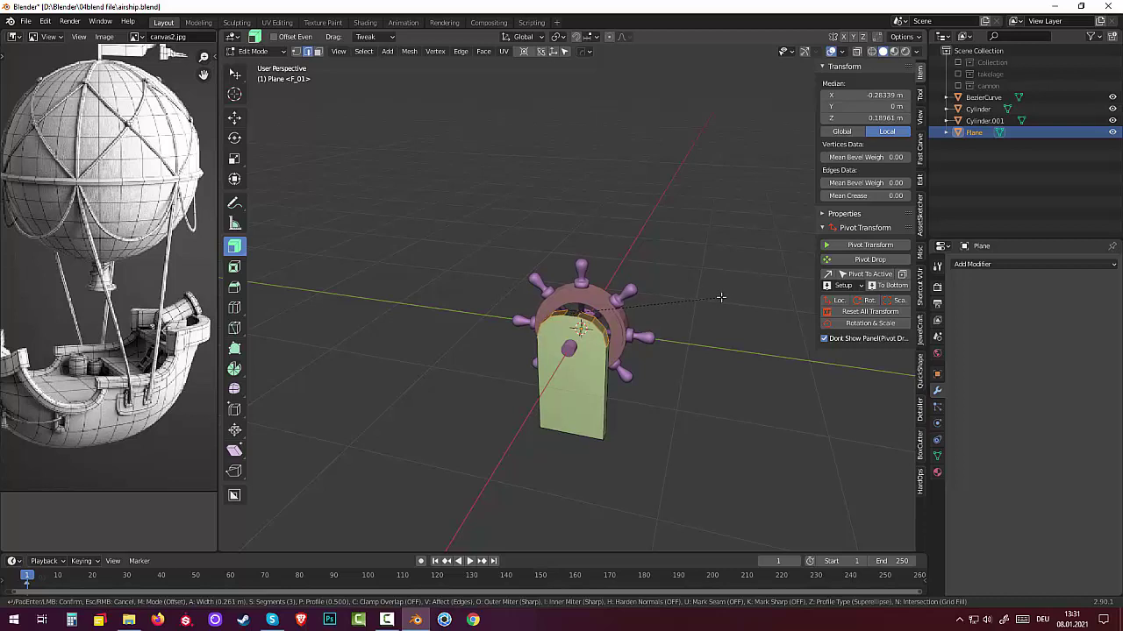
{"action": "left_click", "coordinate": [717, 298]}
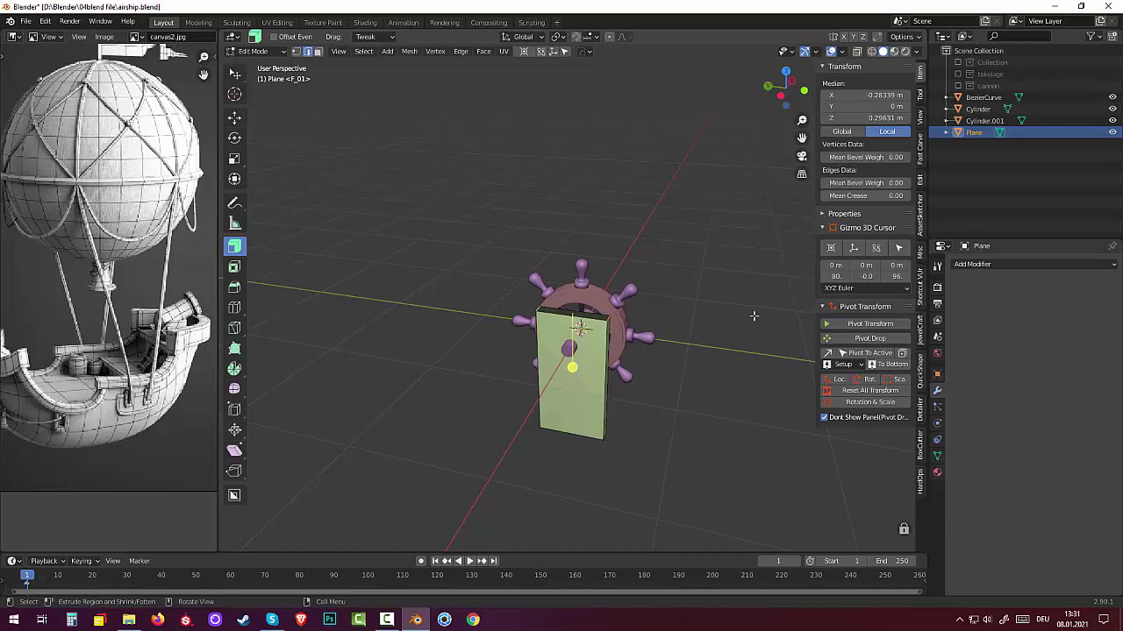
{"action": "key", "text": "s"}
{"action": "key", "text": "y"}
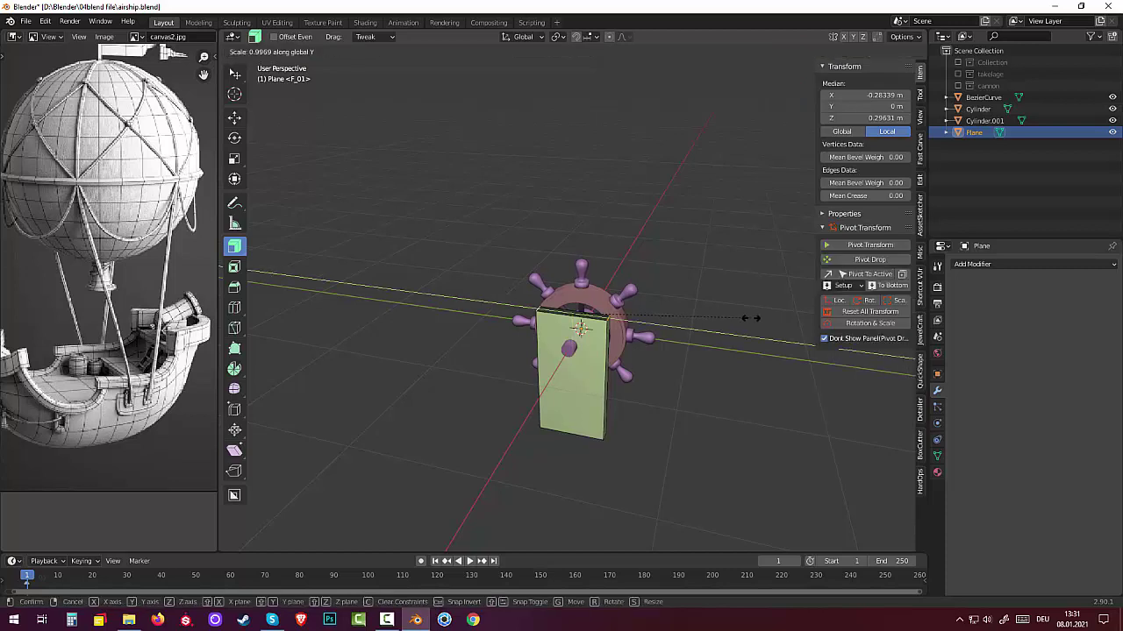
Fix the top at 0.596 Y scale, round its edges with a segmented bevel, then exit Edit Mode.
{"action": "left_click", "coordinate": [679, 307]}
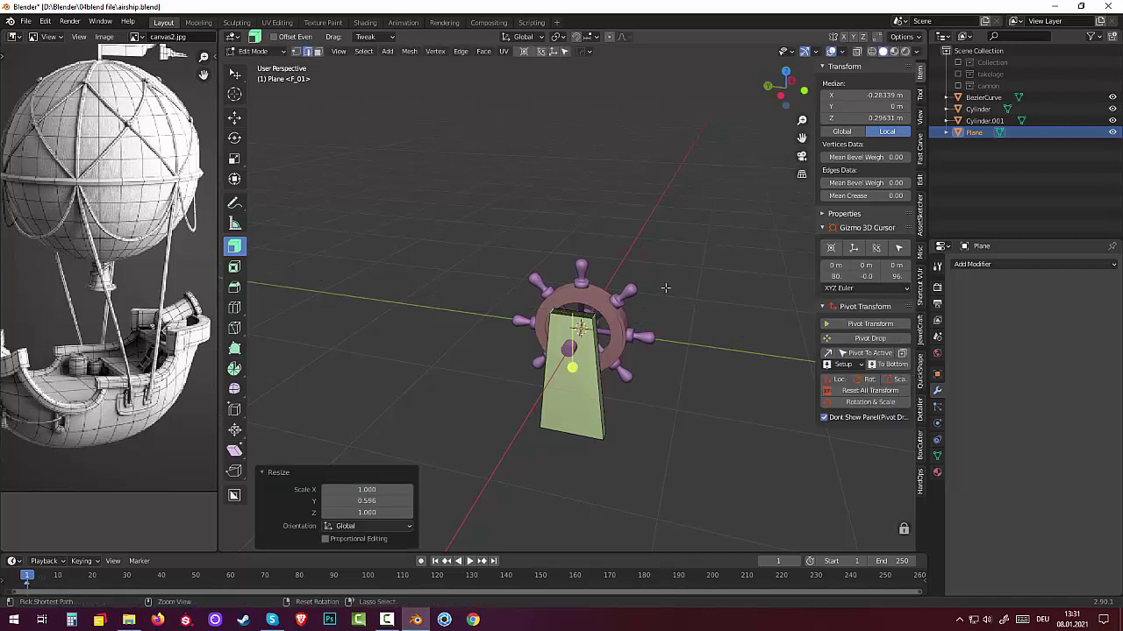
{"action": "key", "text": "ctrl+b"}
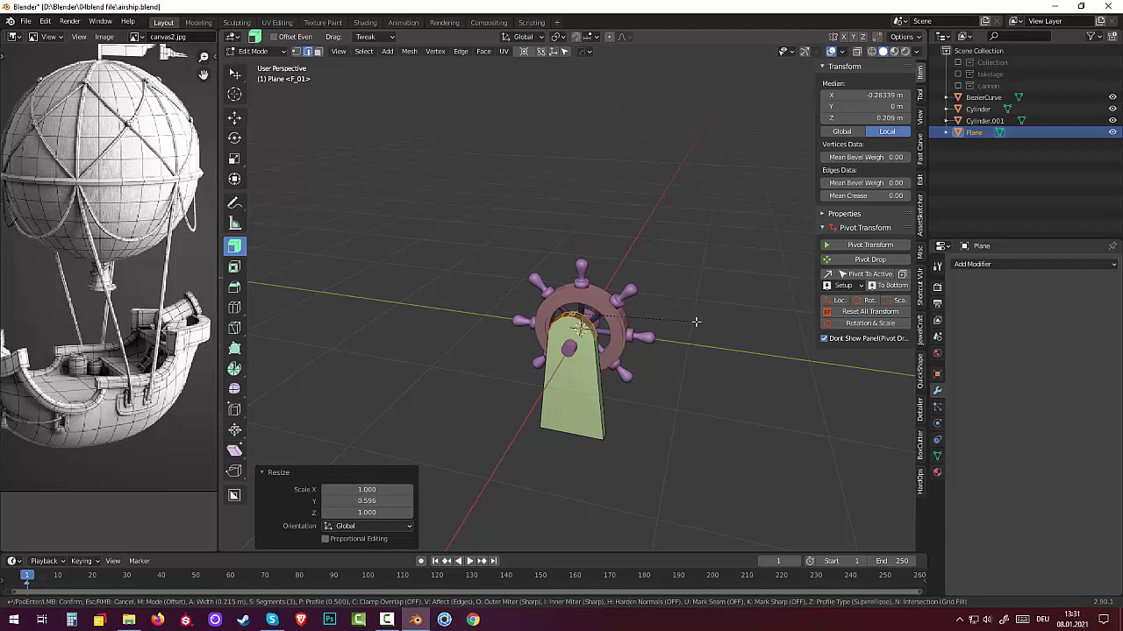
{"action": "scroll", "coordinate": [690, 315], "scroll_direction": "up", "scroll_amount": 6}
{"action": "left_click", "coordinate": [690, 321]}
{"action": "left_click", "coordinate": [692, 369]}
{"action": "mouse_move", "coordinate": [692, 369]}
{"action": "middle_mouse_down"}
{"action": "mouse_move", "coordinate": [721, 313]}
{"action": "mouse_move", "coordinate": [565, 321]}
{"action": "mouse_move", "coordinate": [684, 343]}
{"action": "mouse_move", "coordinate": [699, 326]}
{"action": "middle_mouse_up"}
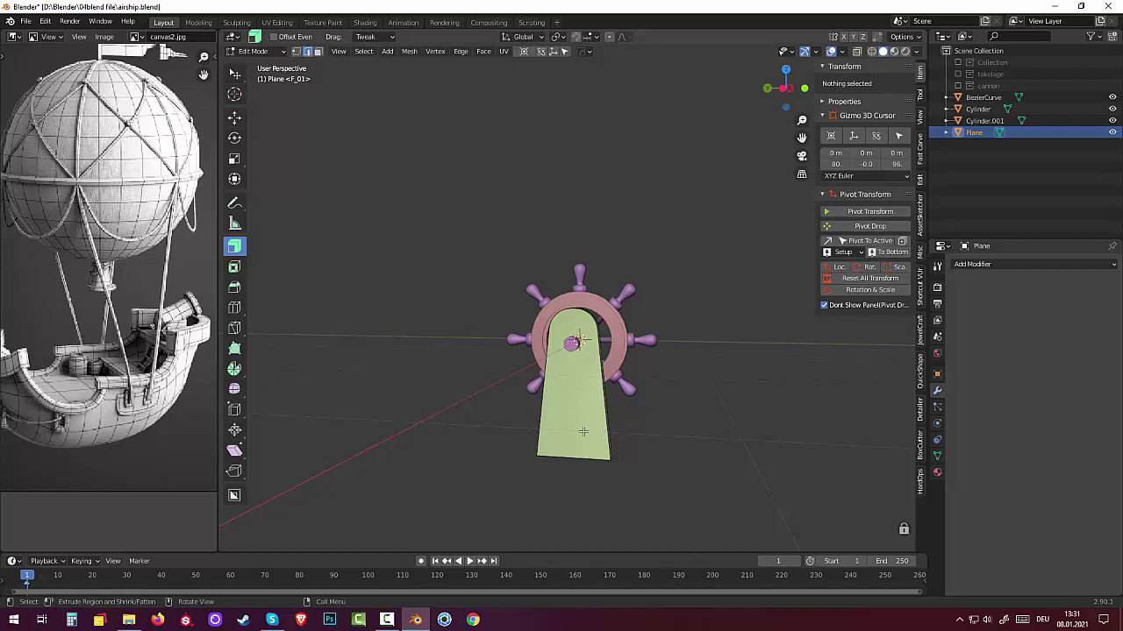
{"action": "key", "text": "Tab"}
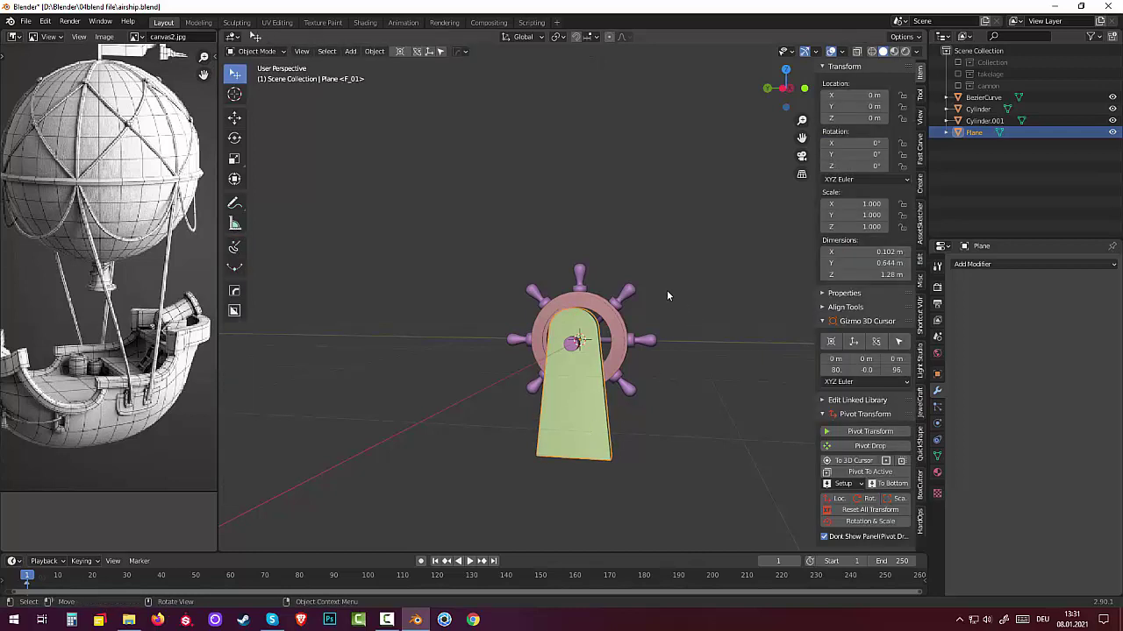
Scale the stand to 0.817 along Z (1.05 m tall), then select the wheel rim.
{"action": "key", "text": "s"}
{"action": "key", "text": "z"}
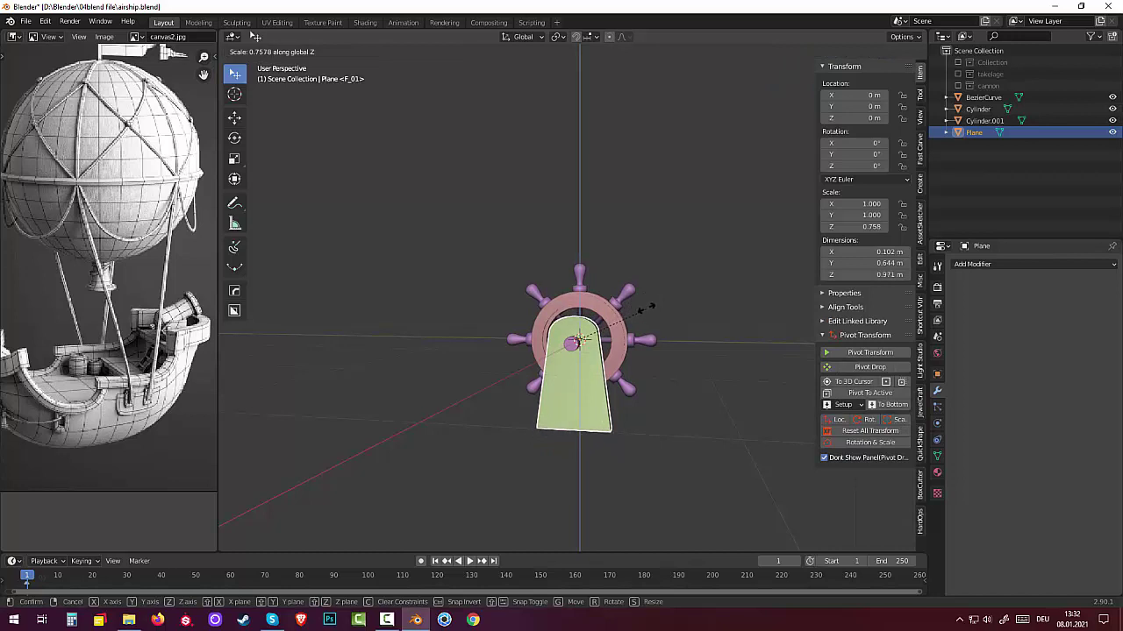
{"action": "left_click", "coordinate": [647, 299]}
{"action": "mouse_move", "coordinate": [642, 316]}
{"action": "middle_mouse_down"}
{"action": "mouse_move", "coordinate": [528, 343]}
{"action": "mouse_move", "coordinate": [502, 334]}
{"action": "mouse_move", "coordinate": [486, 307]}
{"action": "mouse_move", "coordinate": [467, 312]}
{"action": "mouse_move", "coordinate": [571, 358]}
{"action": "middle_mouse_up"}
{"action": "left_click", "coordinate": [571, 358]}
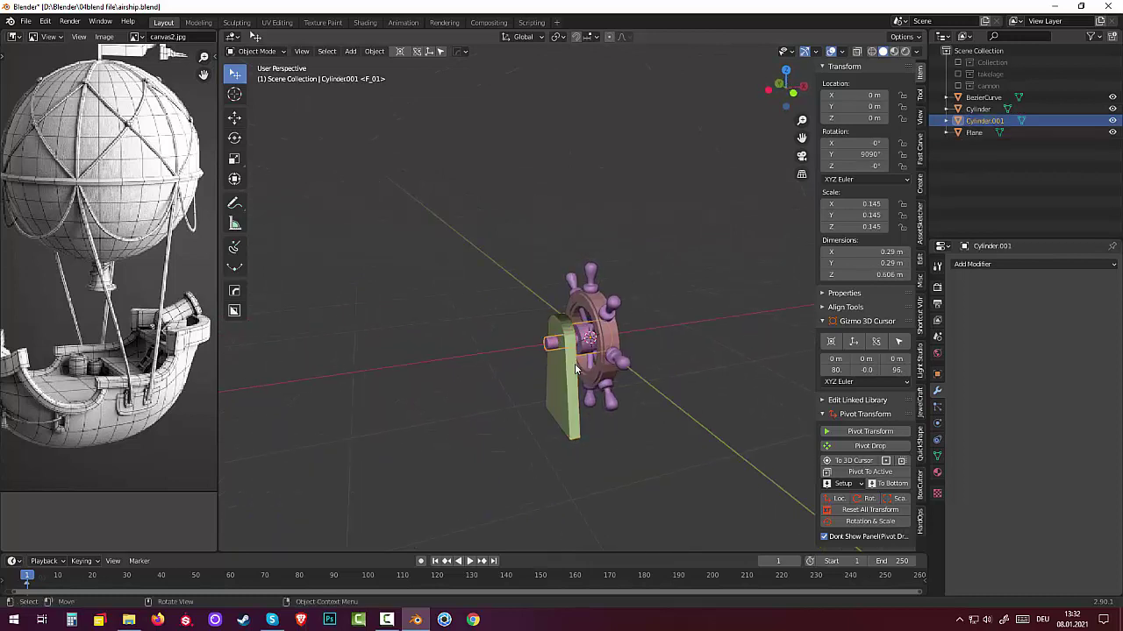
{"action": "left_click", "coordinate": [572, 371]}
{"action": "left_click", "coordinate": [606, 338]}
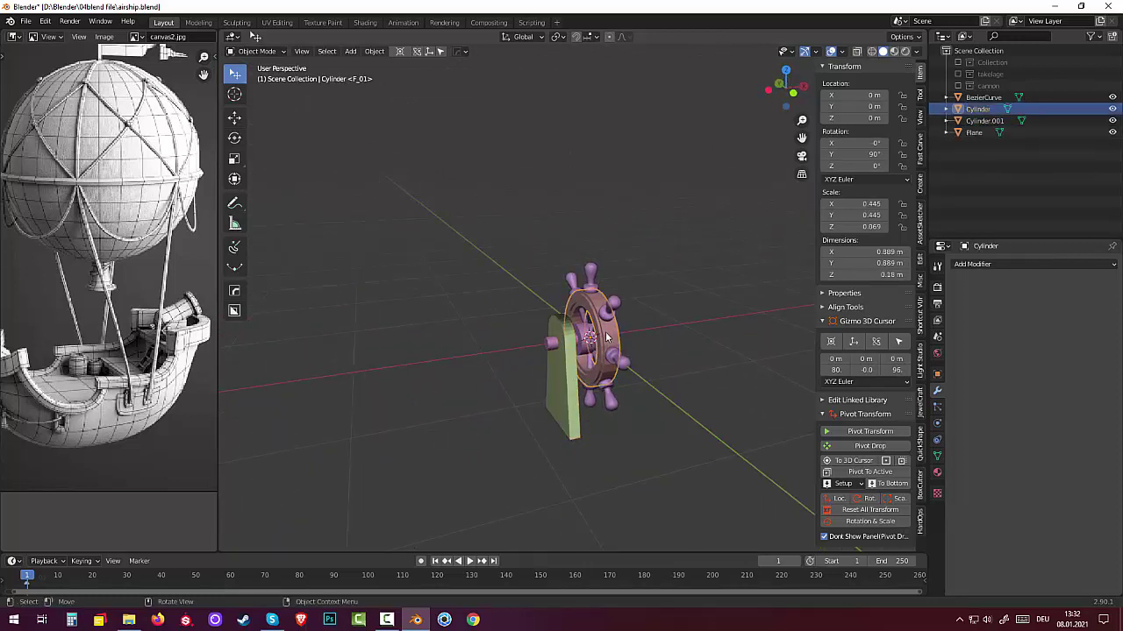
Add HOps 30° angle-limited bevels to the wheel rim and the axle.
{"action": "key", "text": "q"}
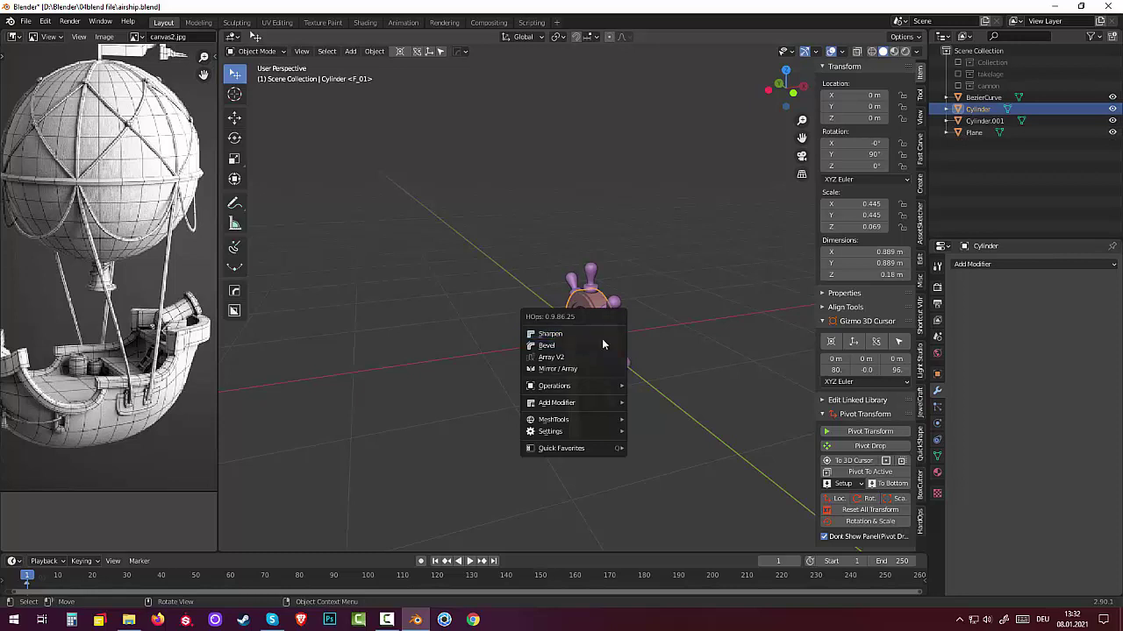
{"action": "left_click", "coordinate": [604, 344]}
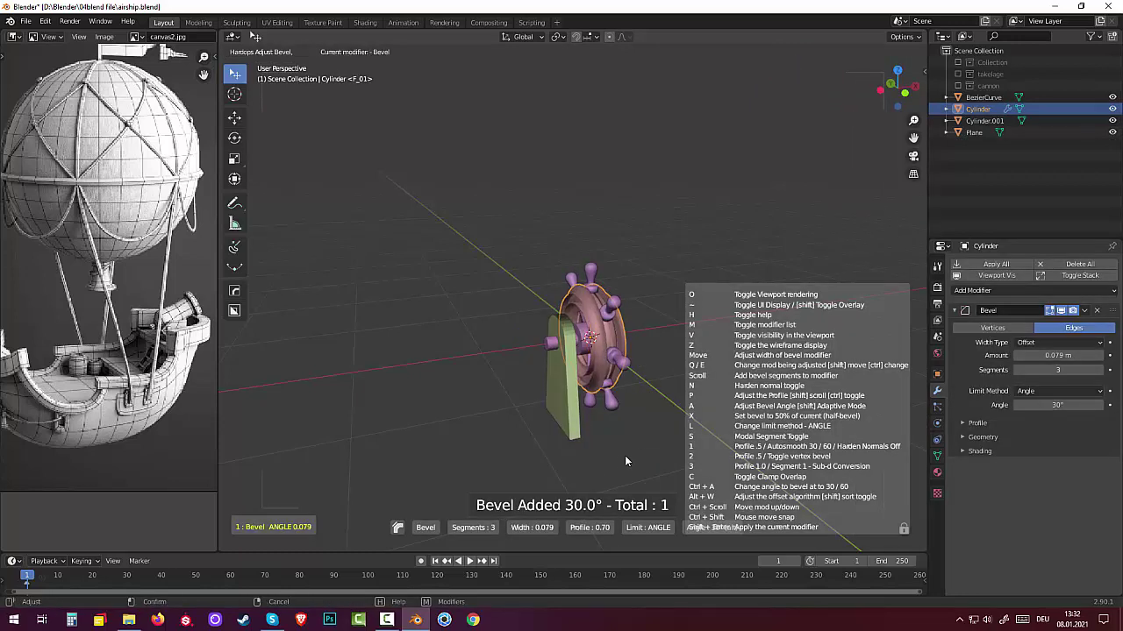
{"action": "left_click", "coordinate": [667, 445]}
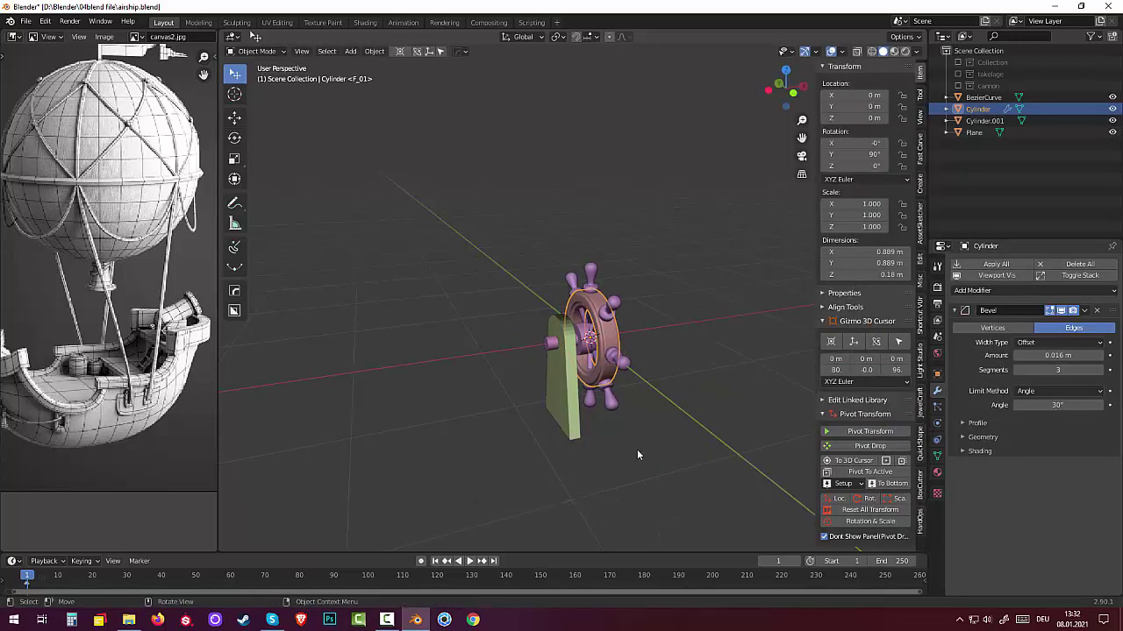
{"action": "left_click", "coordinate": [584, 351]}
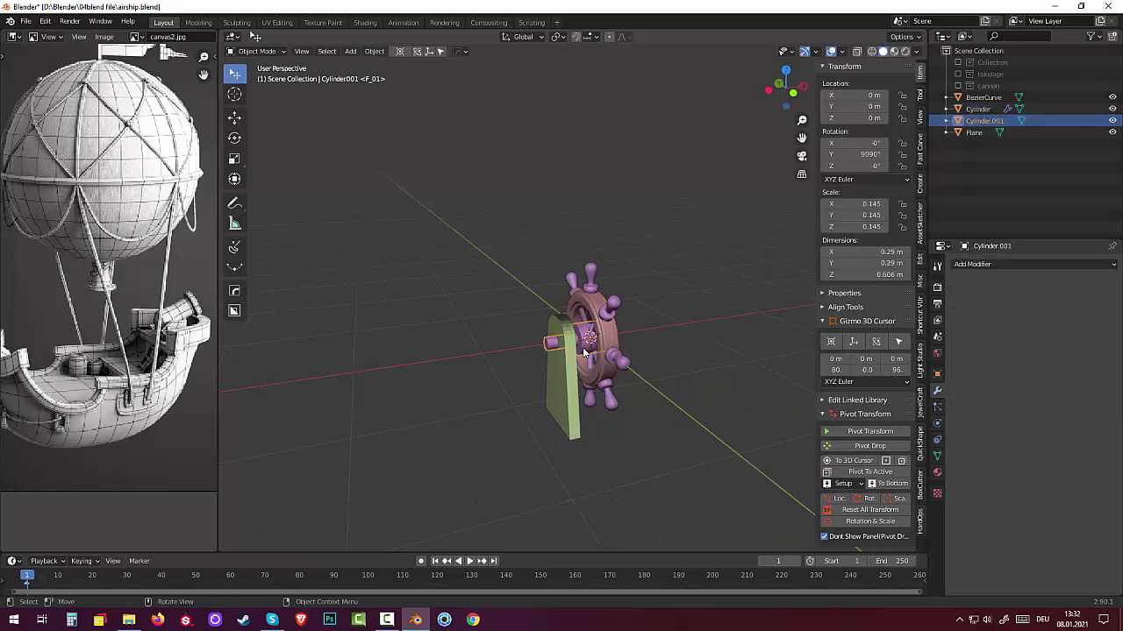
{"action": "key", "text": "q"}
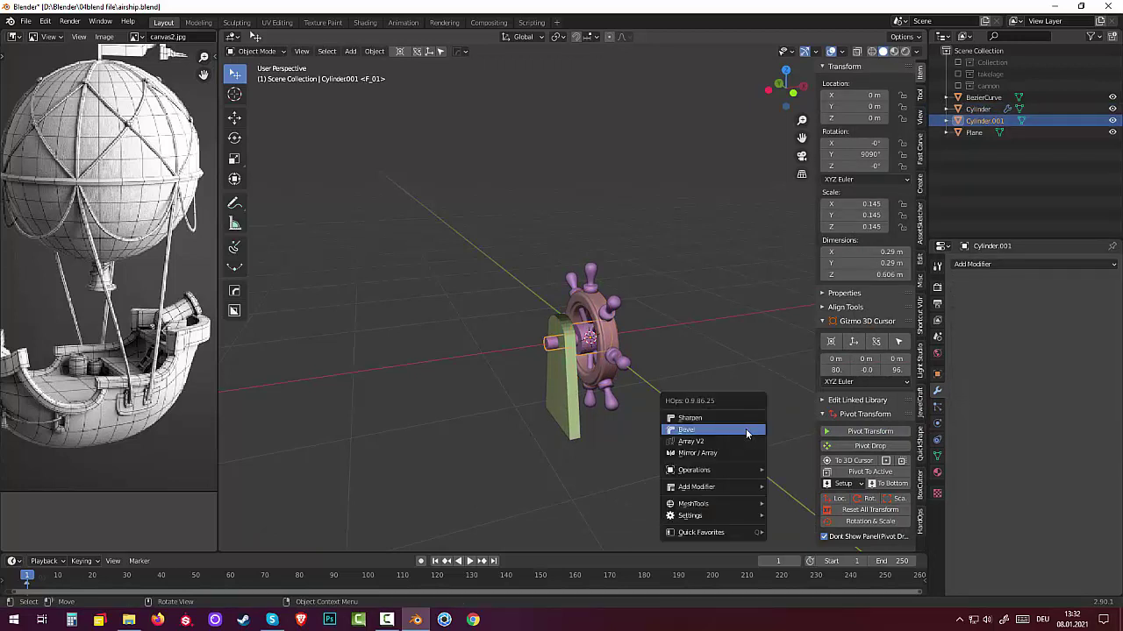
{"action": "left_click", "coordinate": [747, 433]}
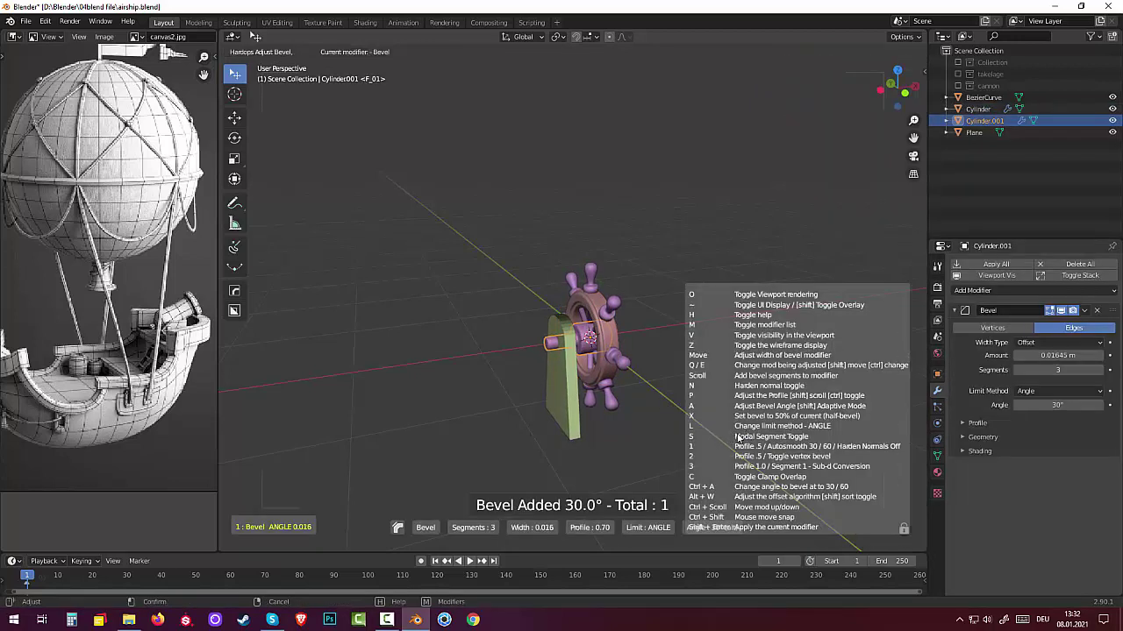
{"action": "left_click", "coordinate": [738, 435]}
Add the same HOps 30° angle-limited bevel to the support stand.
{"action": "left_click", "coordinate": [574, 428]}
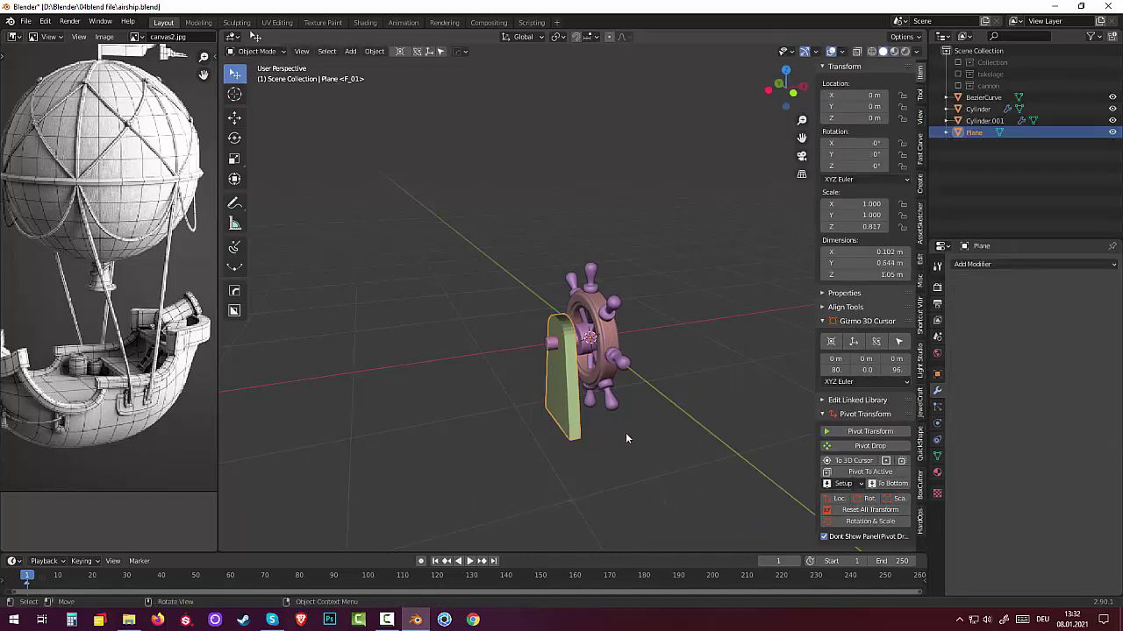
{"action": "key", "text": "q"}
{"action": "left_click", "coordinate": [648, 436]}
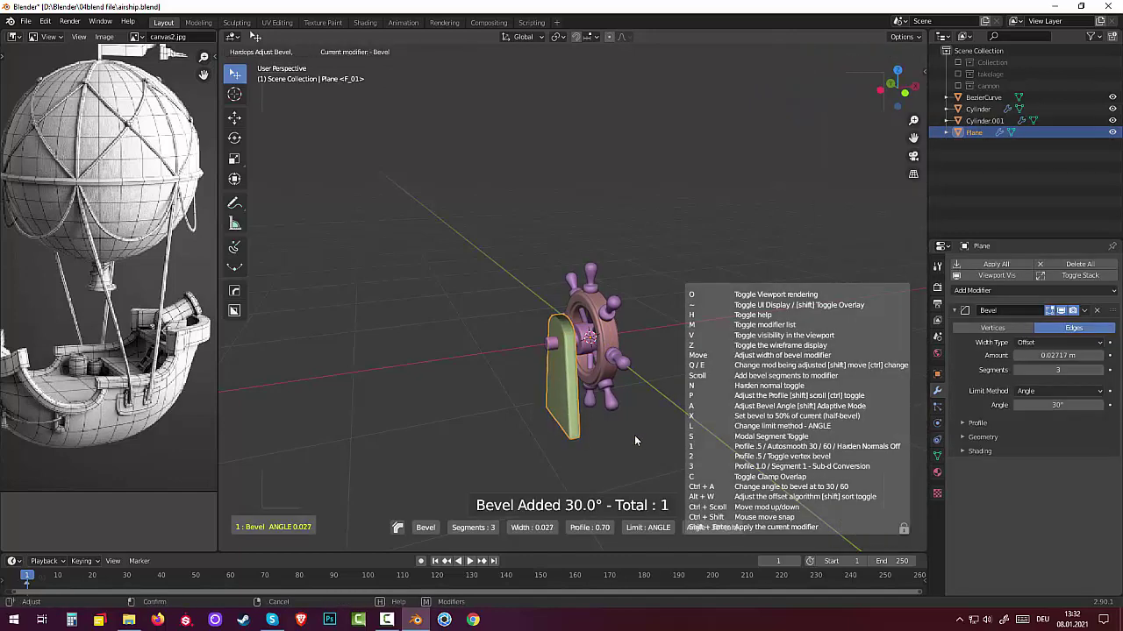
{"action": "left_click", "coordinate": [639, 436]}
{"action": "left_click", "coordinate": [640, 437]}
{"action": "middle_click_drag", "start_coordinate": [621, 463], "coordinate": [589, 436]}
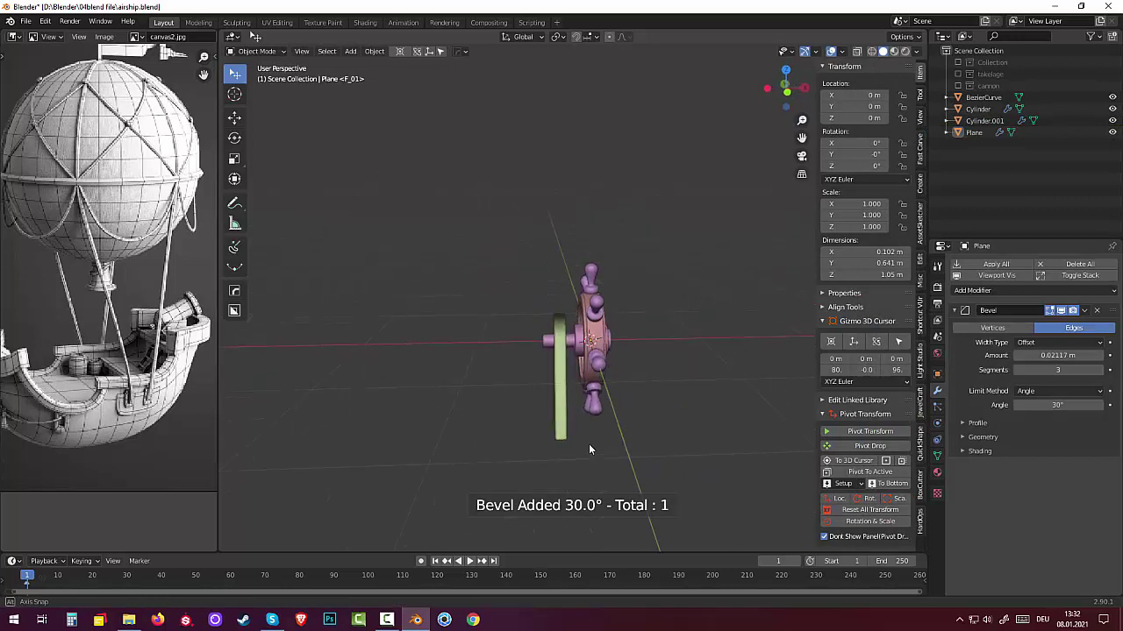
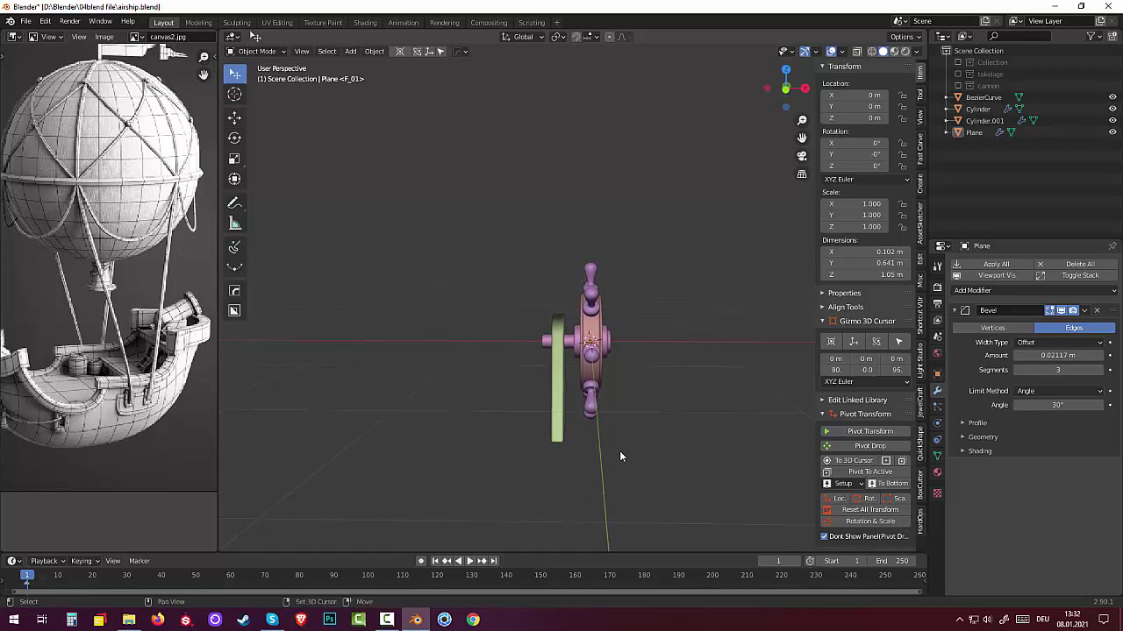
Add a cube and shrink it to about 0.435 scale.
{"action": "key", "text": "shift+a"}
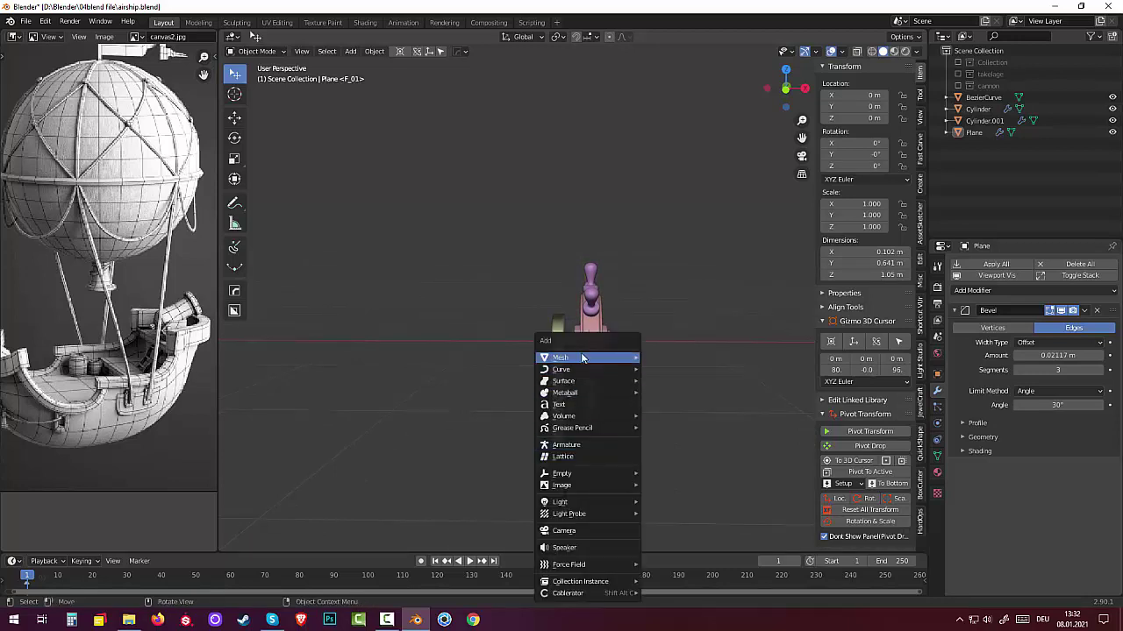
{"action": "mouse_move", "coordinate": [579, 358]}
{"action": "left_click", "coordinate": [666, 52]}
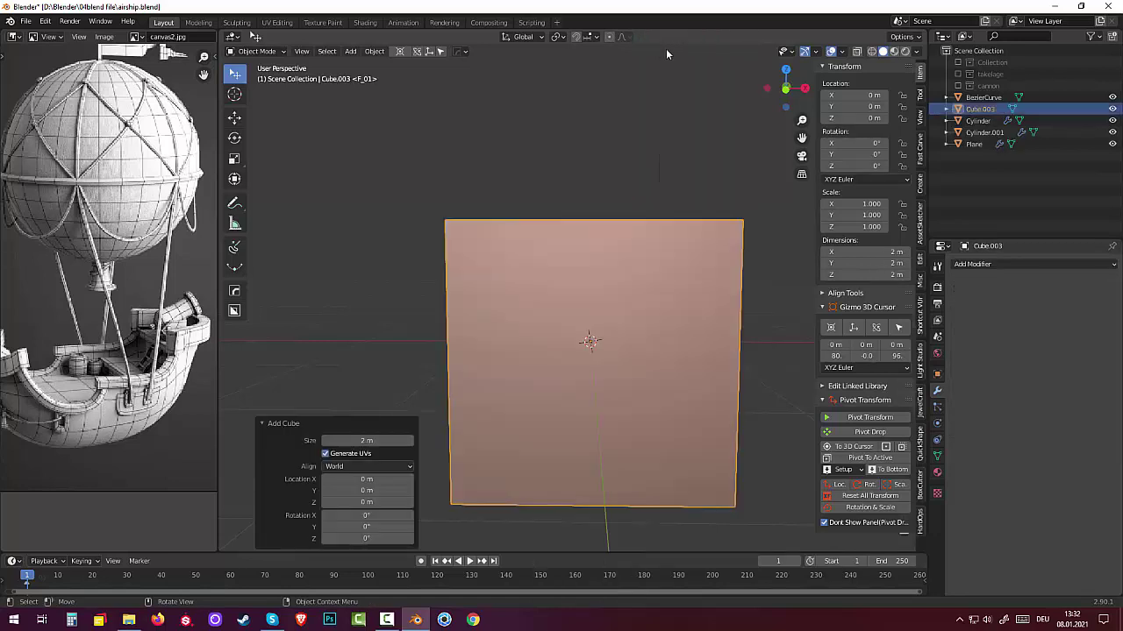
{"action": "key", "text": "s"}
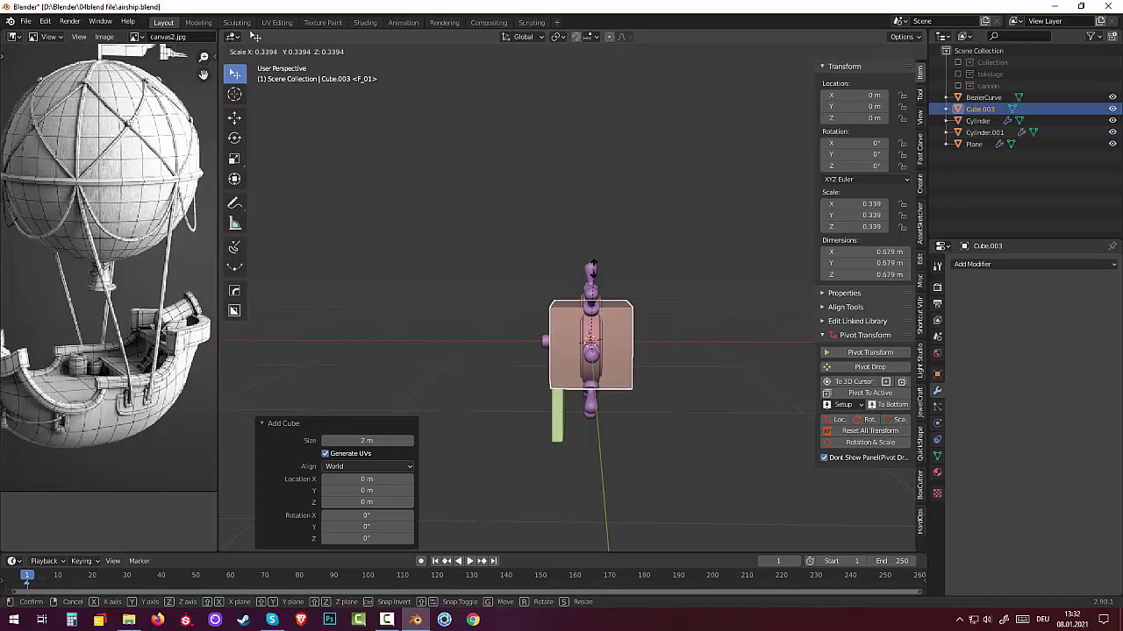
{"action": "left_click", "coordinate": [592, 255]}
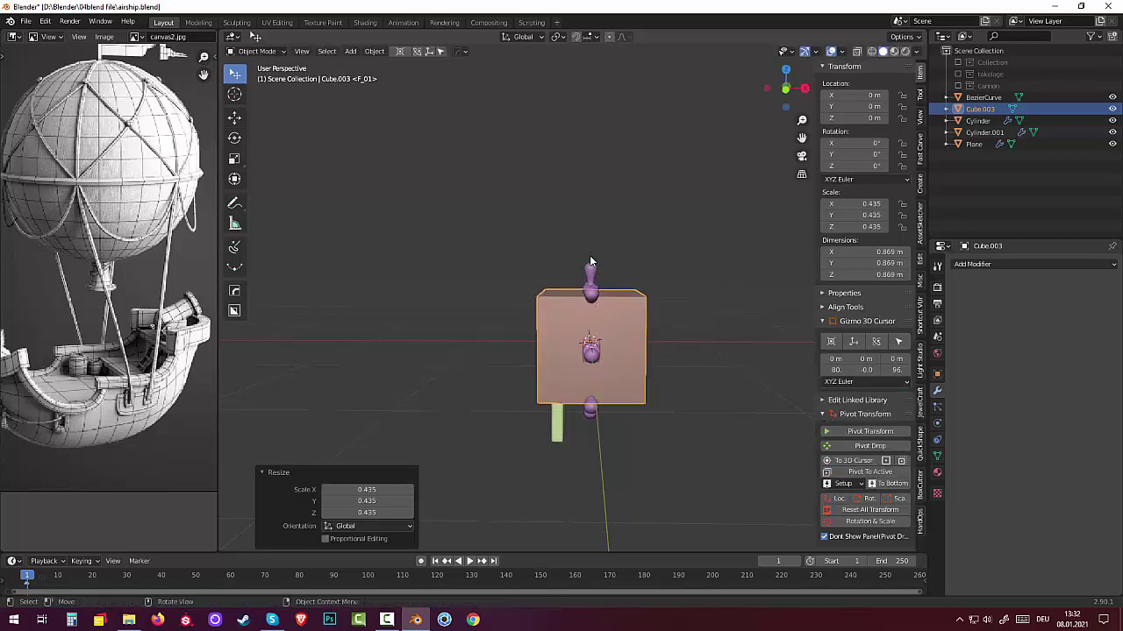
Flatten the cube into a thin slab and lower it to Z −0.80244 m under the wheel stand.
{"action": "key", "text": "s"}
{"action": "key", "text": "z"}
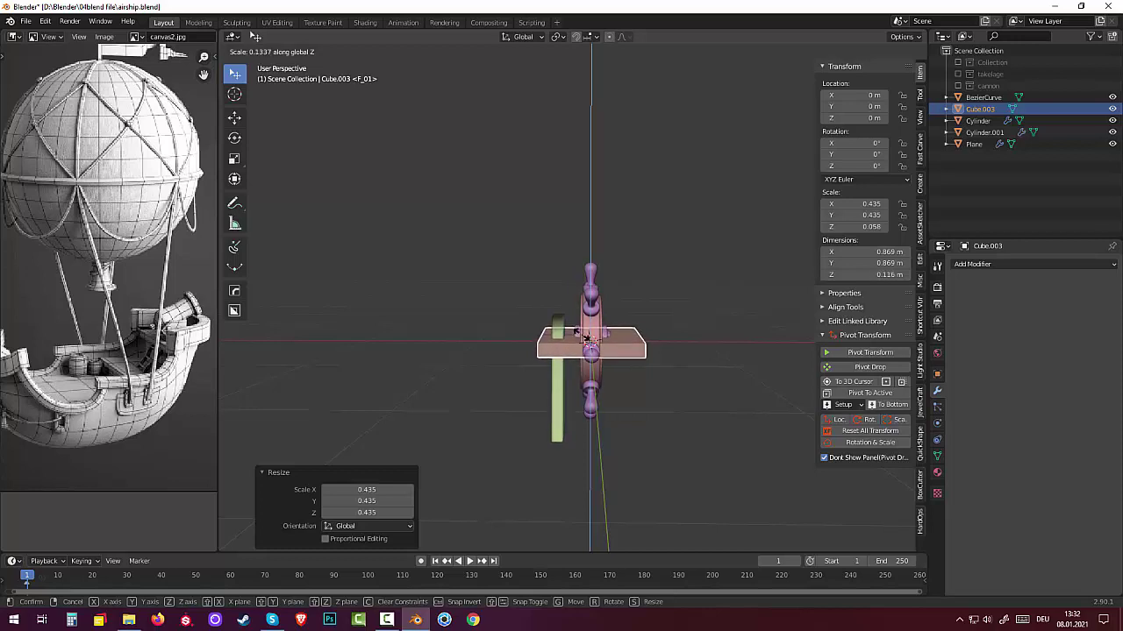
{"action": "left_click", "coordinate": [583, 340]}
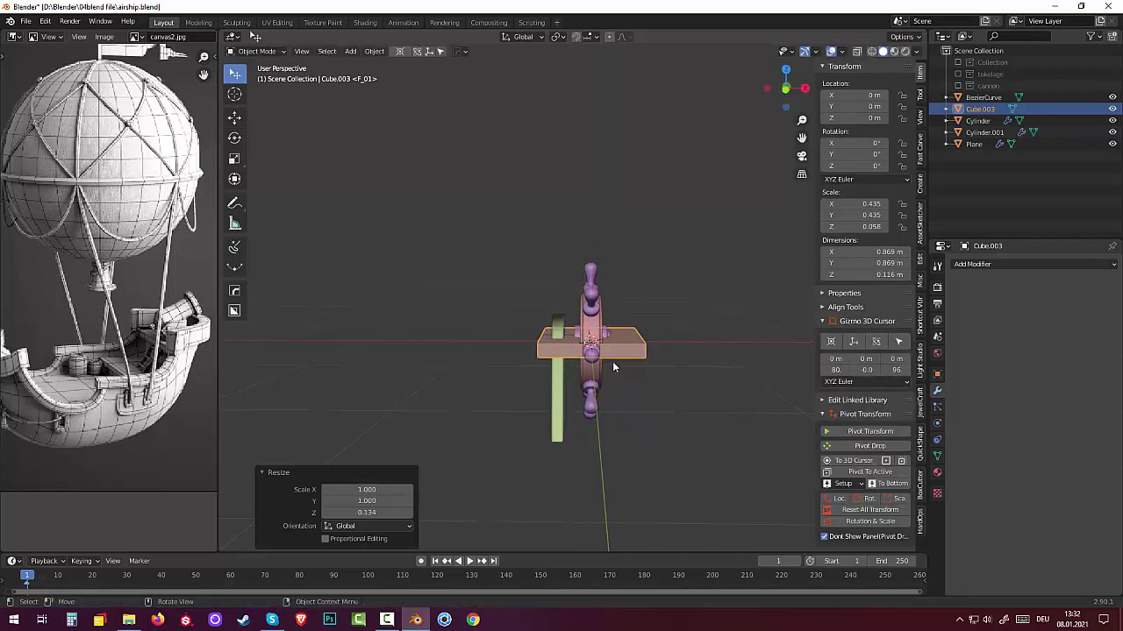
{"action": "key", "text": "g"}
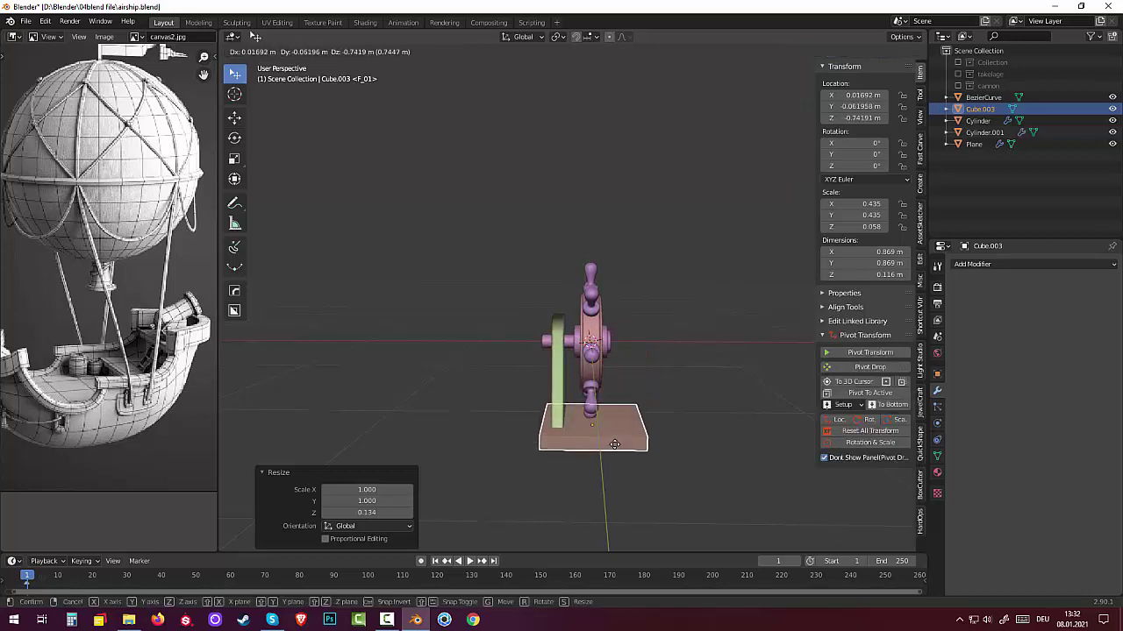
{"action": "key", "text": "z"}
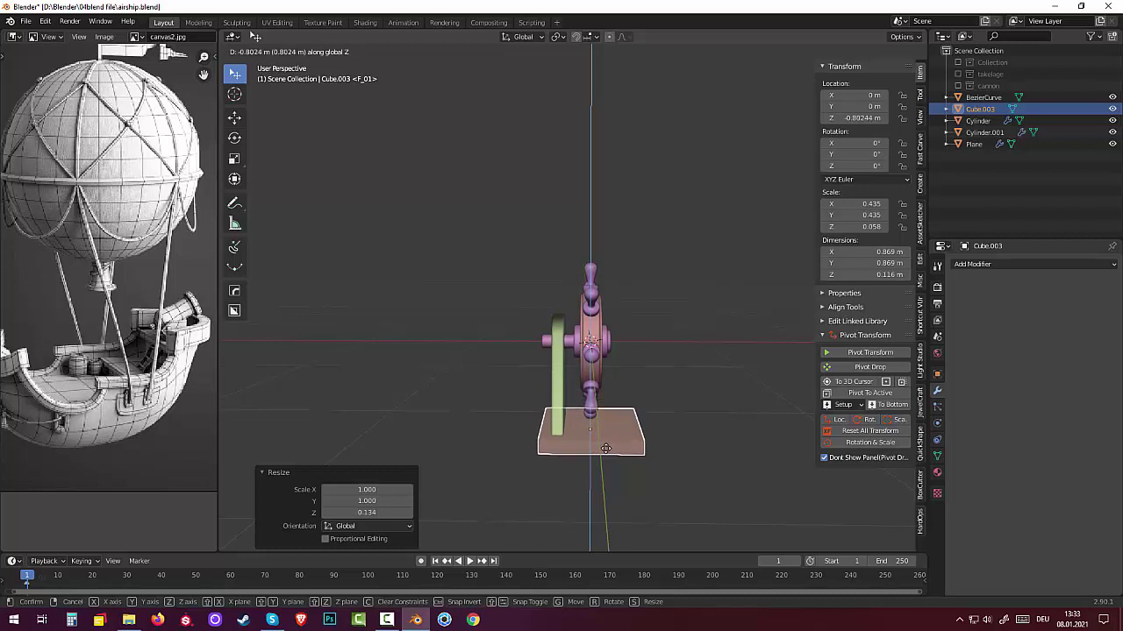
{"action": "left_click", "coordinate": [605, 448]}
{"action": "middle_click_drag", "start_coordinate": [621, 436], "coordinate": [557, 426]}
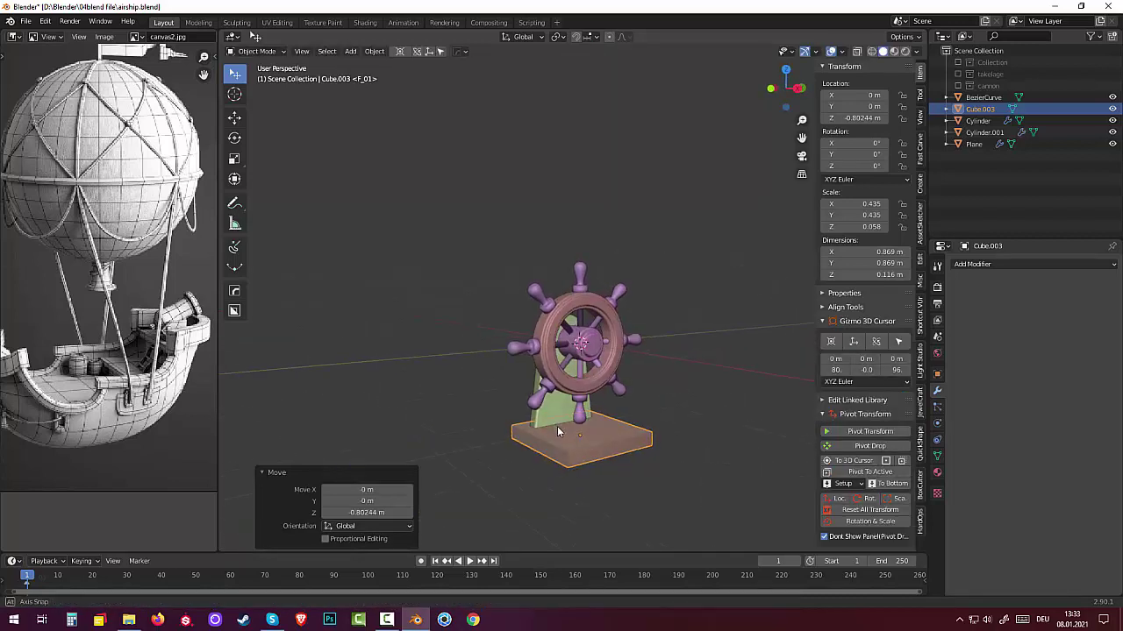
Narrow the base slab to 0.694 along X.
{"action": "mouse_move", "coordinate": [595, 459]}
{"action": "middle_mouse_down"}
{"action": "mouse_move", "coordinate": [654, 449]}
{"action": "mouse_move", "coordinate": [639, 450]}
{"action": "middle_mouse_up"}
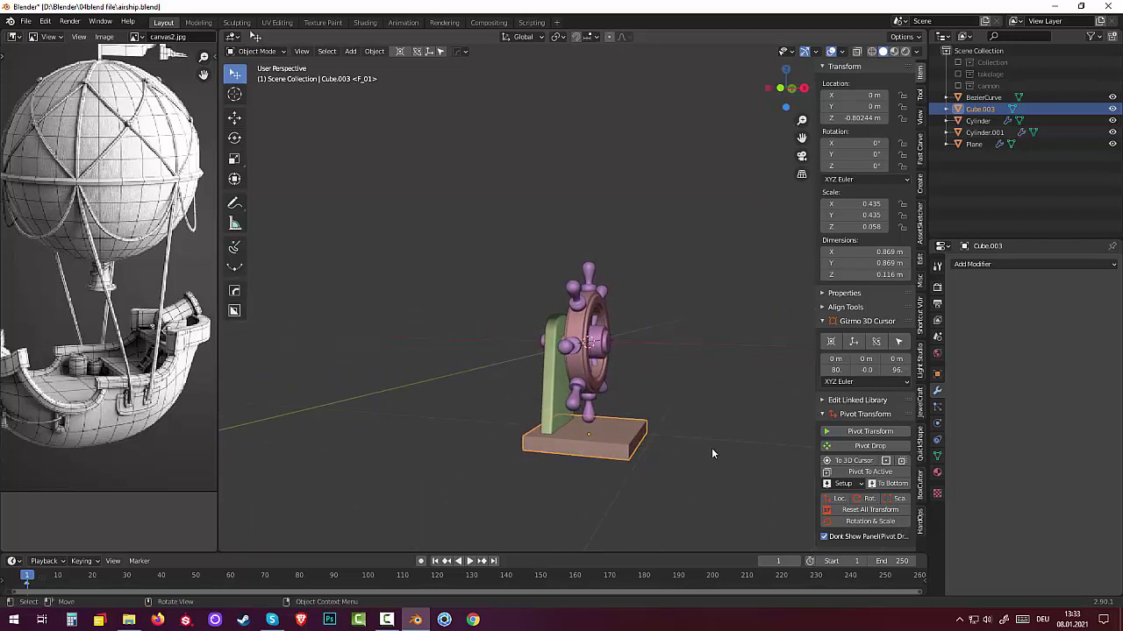
{"action": "key", "text": "s"}
{"action": "key", "text": "x"}
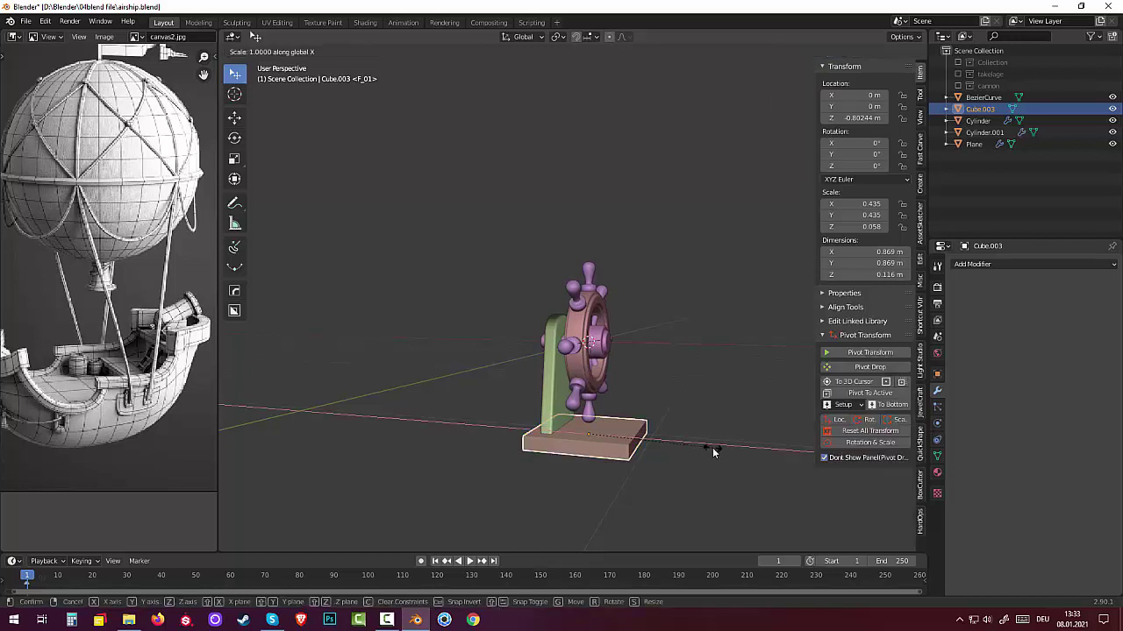
{"action": "left_click", "coordinate": [674, 449]}
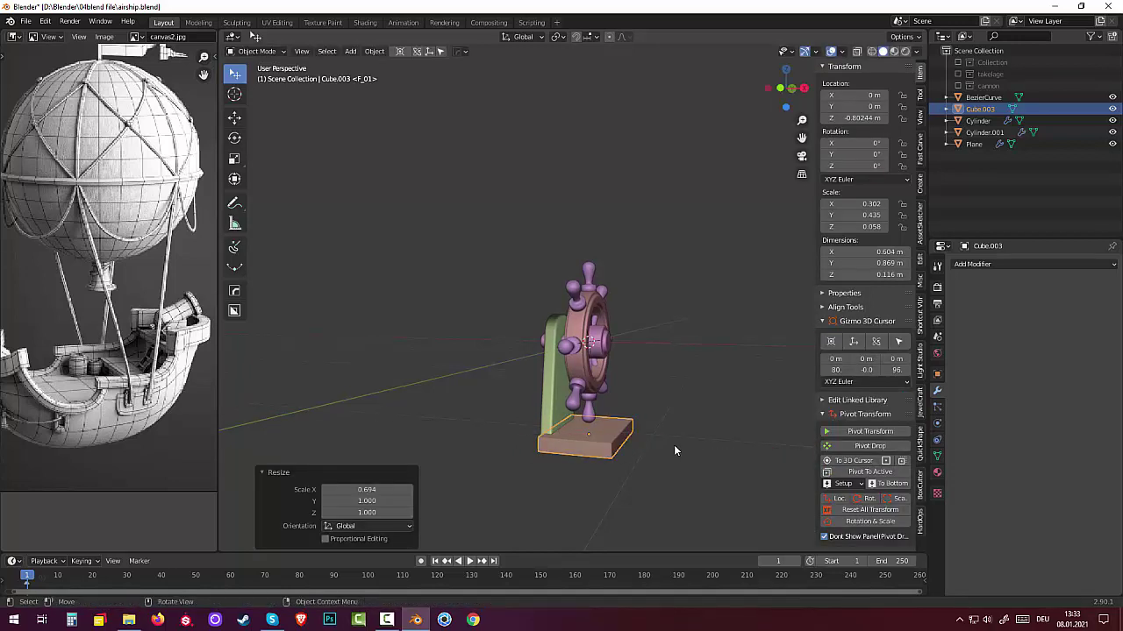
Shift the slab along X to −0.10054 m under the stand.
{"action": "middle_click_drag", "start_coordinate": [684, 444], "coordinate": [687, 442]}
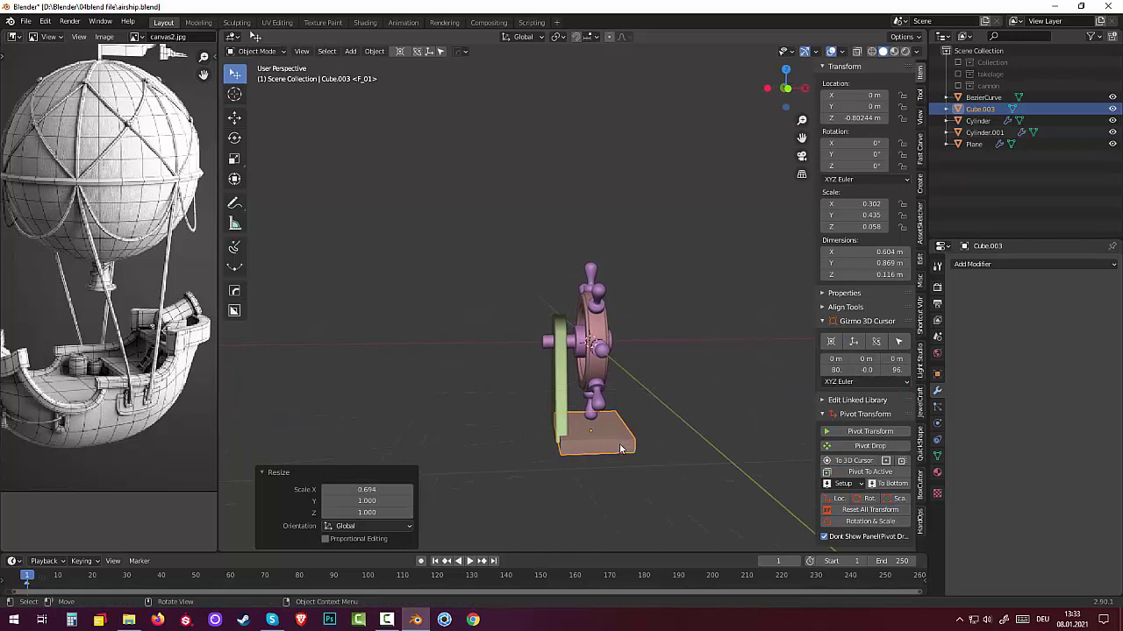
{"action": "key", "text": "g"}
{"action": "key", "text": "x"}
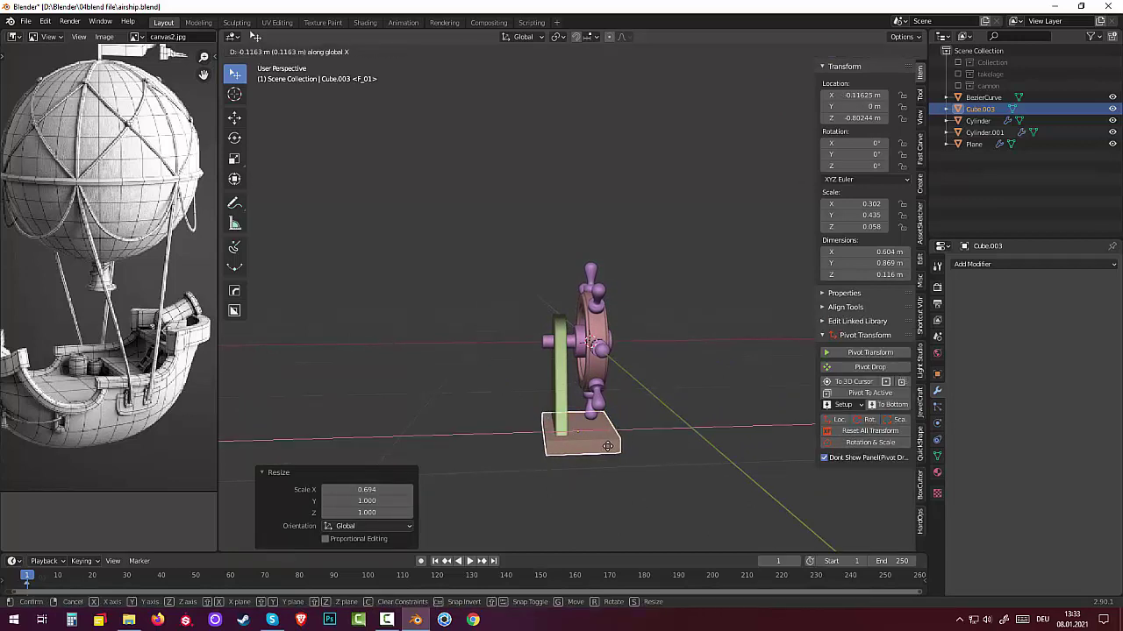
{"action": "left_click", "coordinate": [607, 448]}
Save the file and duplicate the base slab.
{"action": "key", "text": "ctrl"}
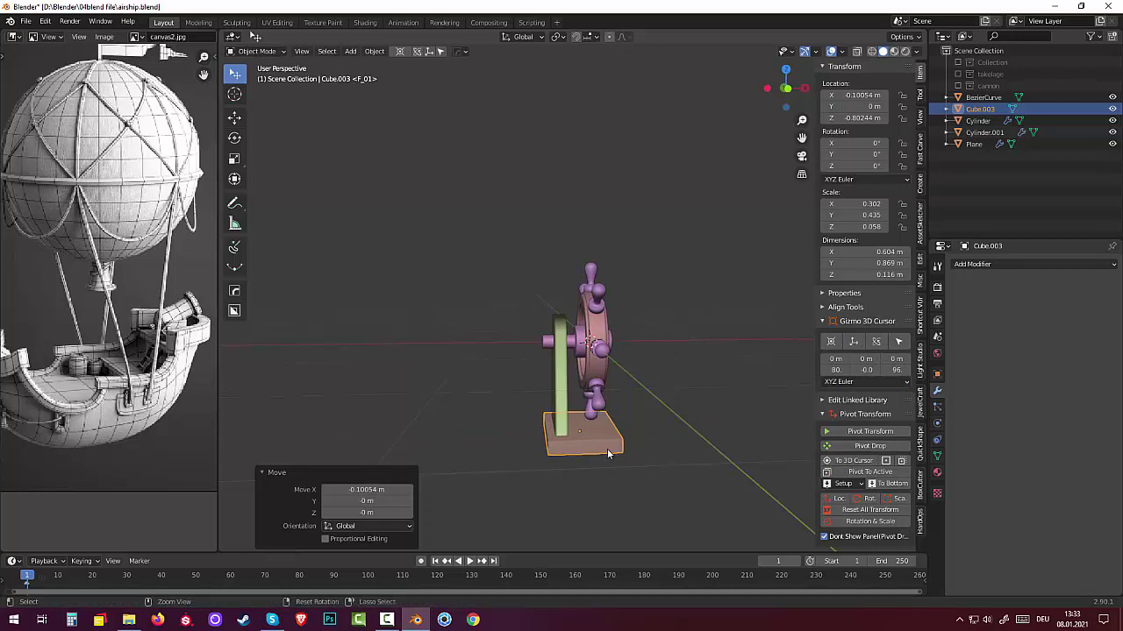
{"action": "key", "text": "ctrl+s"}
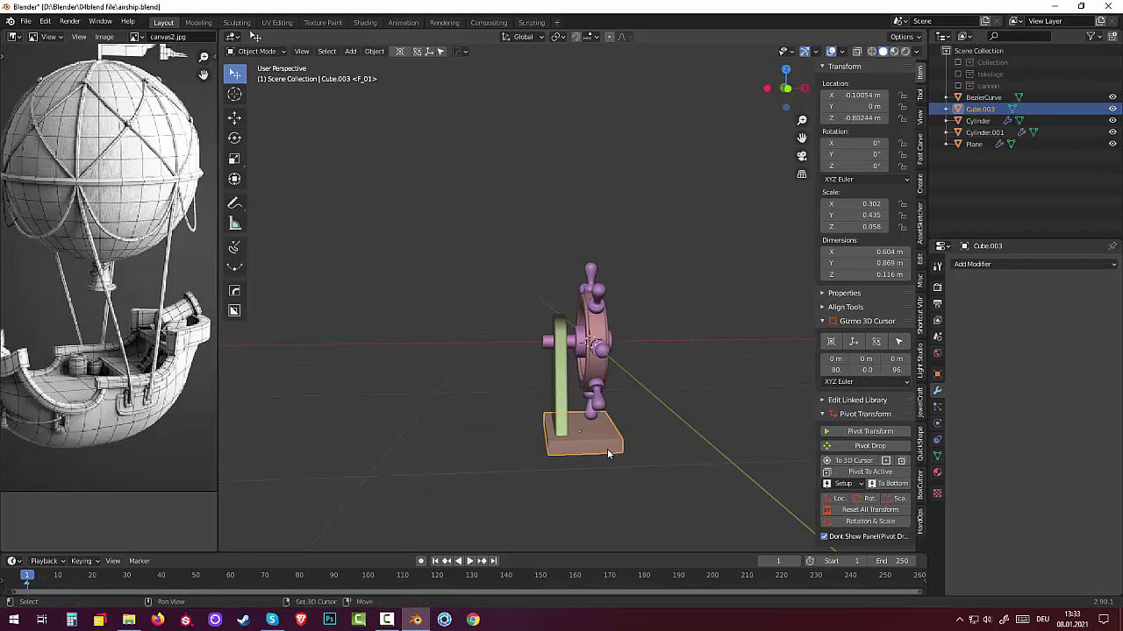
{"action": "key", "text": "shift+d"}
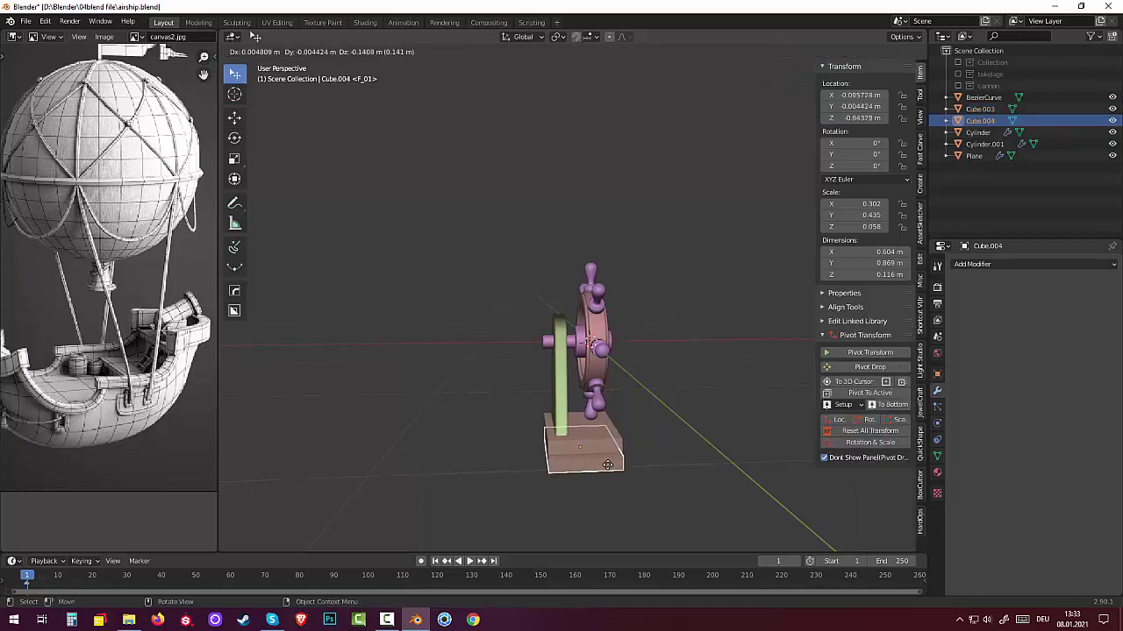
Drop the duplicate slab straight down just below the original, to Z −0.91817 m.
{"action": "key", "text": "z"}
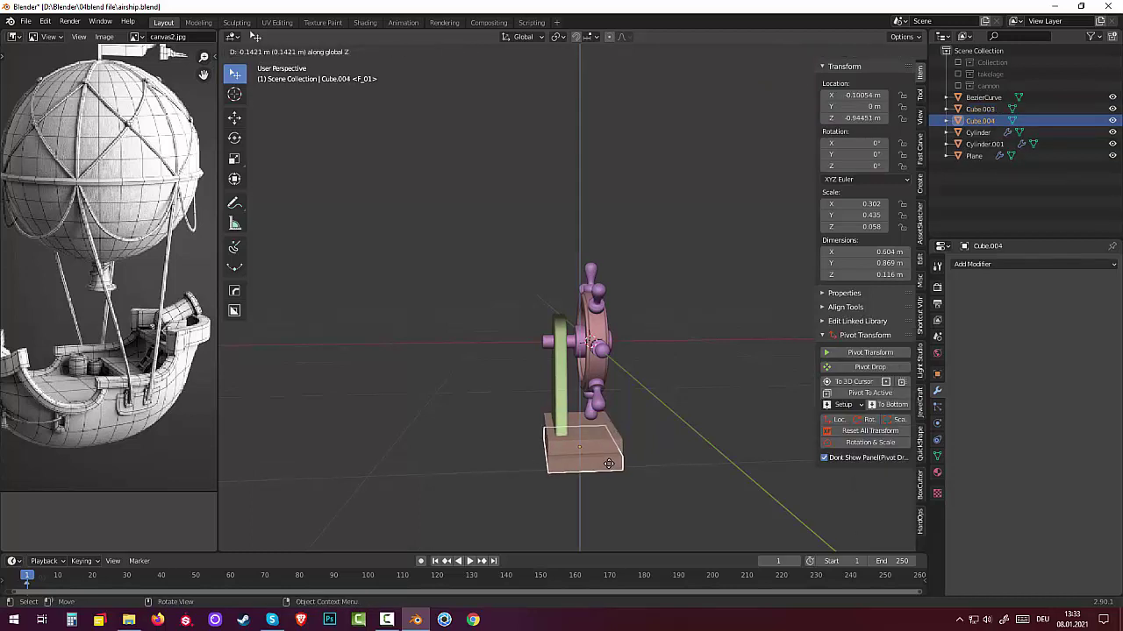
{"action": "left_click", "coordinate": [611, 466]}
{"action": "mouse_move", "coordinate": [627, 472]}
{"action": "middle_mouse_down"}
{"action": "mouse_move", "coordinate": [604, 484]}
{"action": "mouse_move", "coordinate": [488, 451]}
{"action": "middle_mouse_up"}
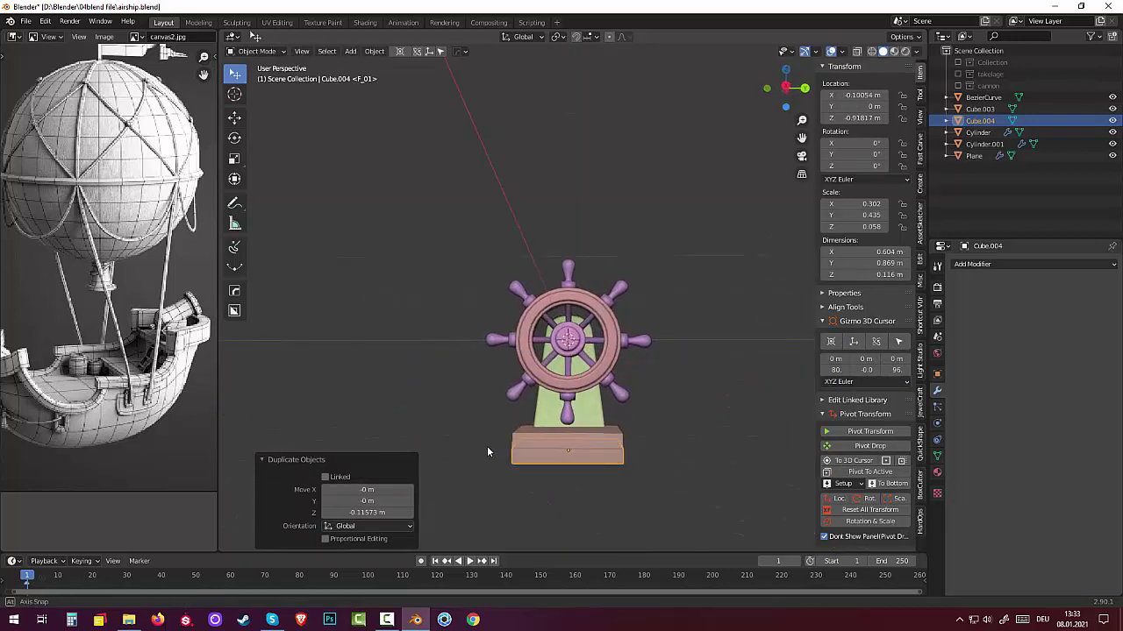
{"action": "middle_click_drag", "start_coordinate": [487, 451], "coordinate": [596, 463]}
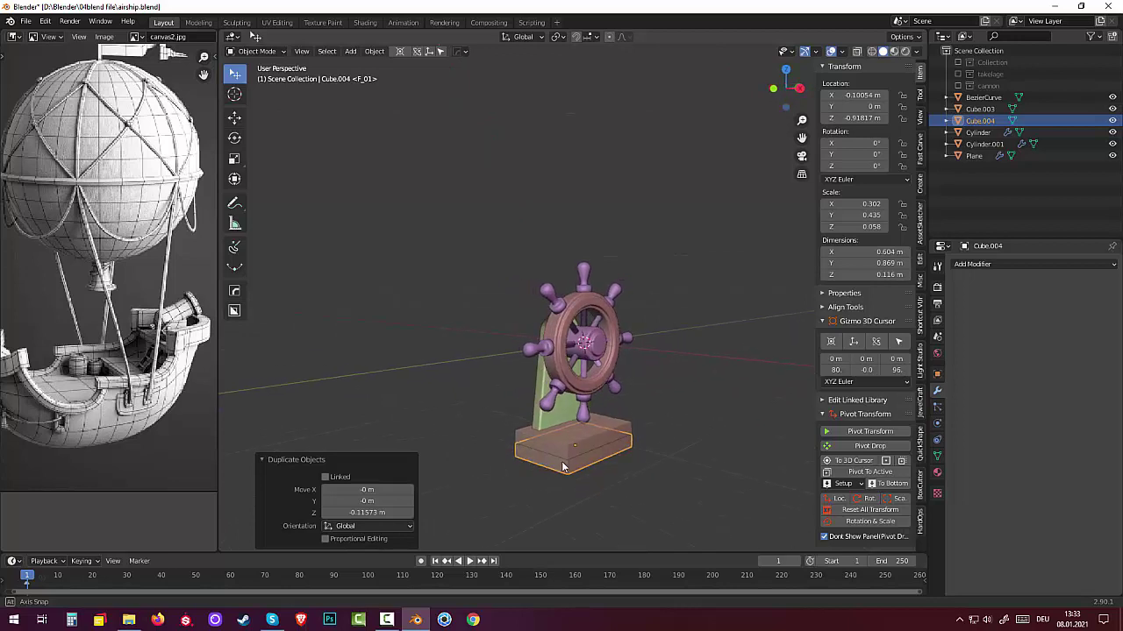
Extrude one side face of the lower slab outward 0.18762 m to form a step.
{"action": "left_click", "coordinate": [593, 461]}
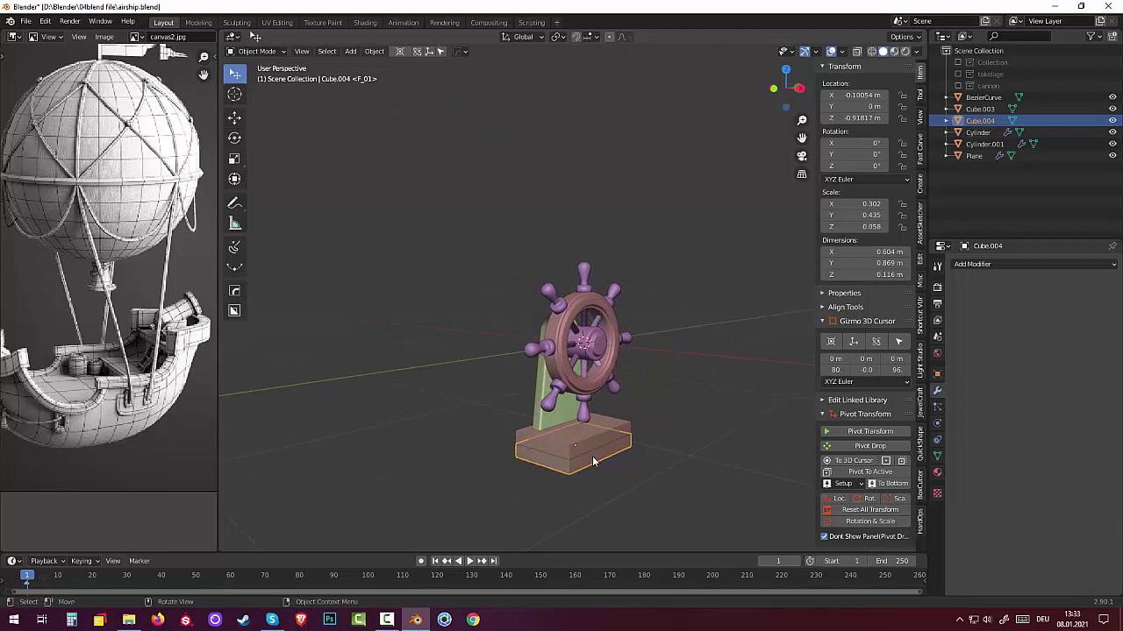
{"action": "key", "text": "Tab"}
{"action": "left_click", "coordinate": [592, 459]}
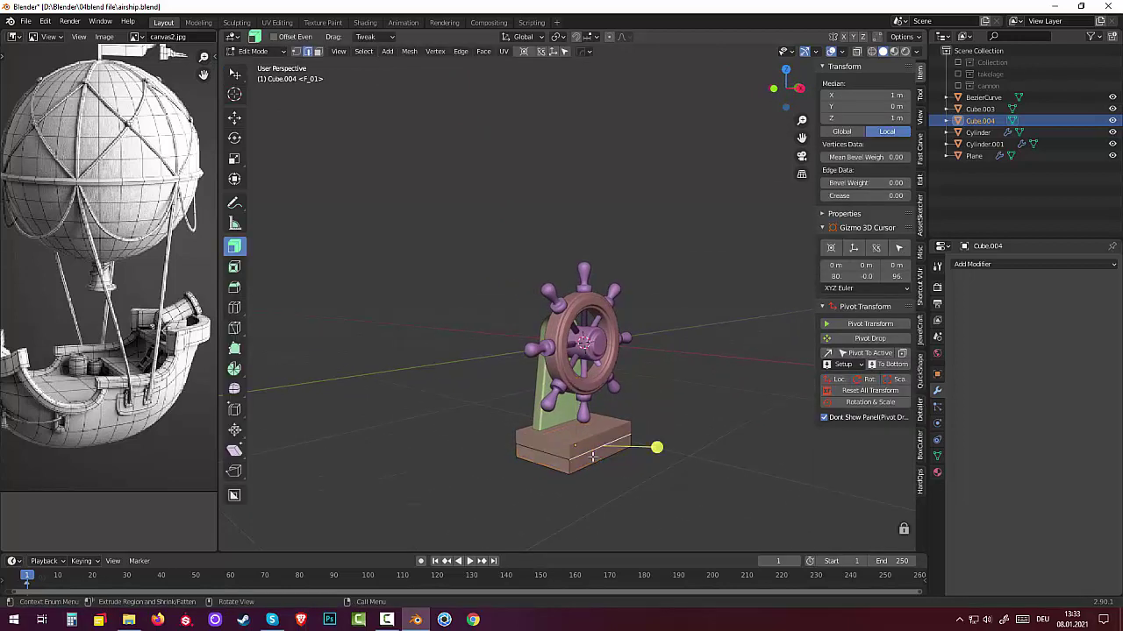
{"action": "left_click", "coordinate": [590, 457]}
{"action": "key", "text": "a"}
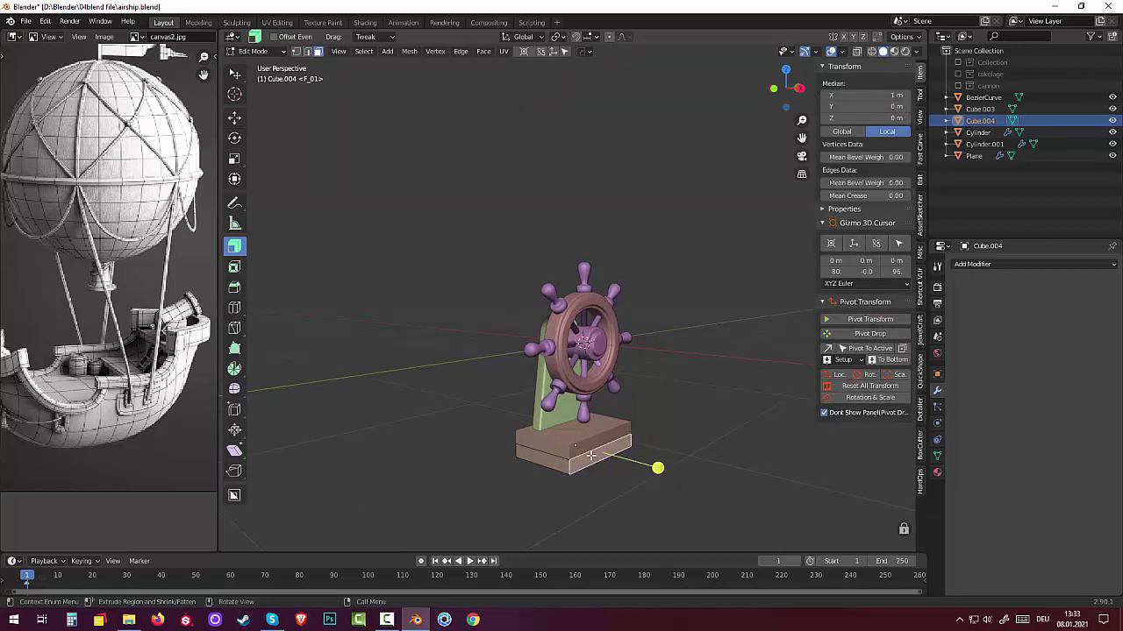
{"action": "middle_click_drag", "start_coordinate": [590, 457], "coordinate": [692, 469]}
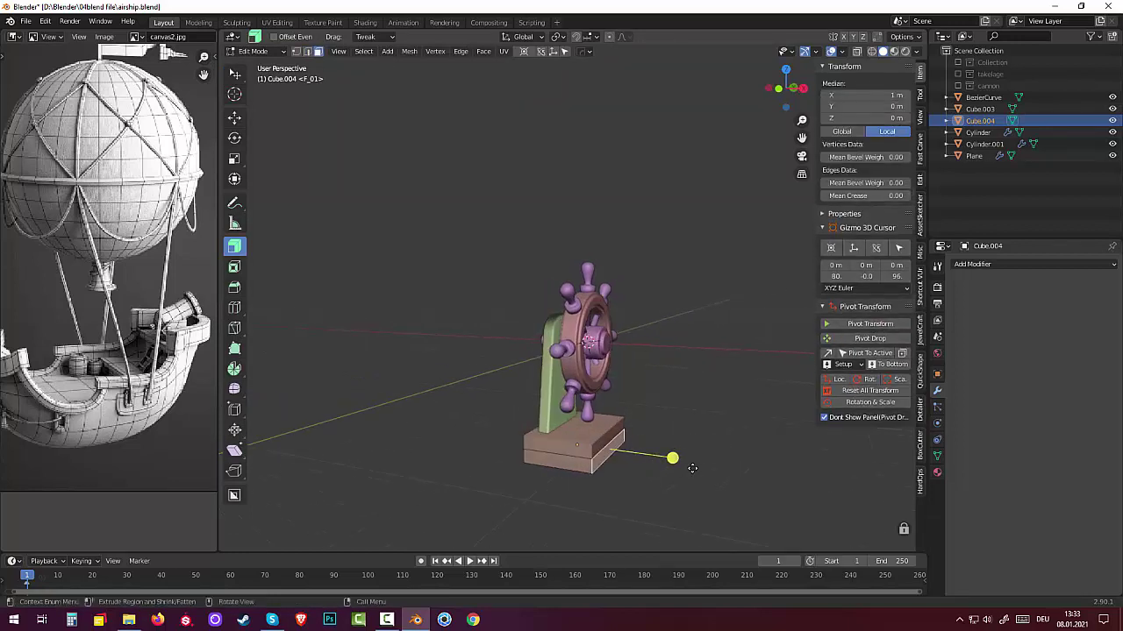
{"action": "left_click_drag", "start_coordinate": [692, 468], "coordinate": [716, 471]}
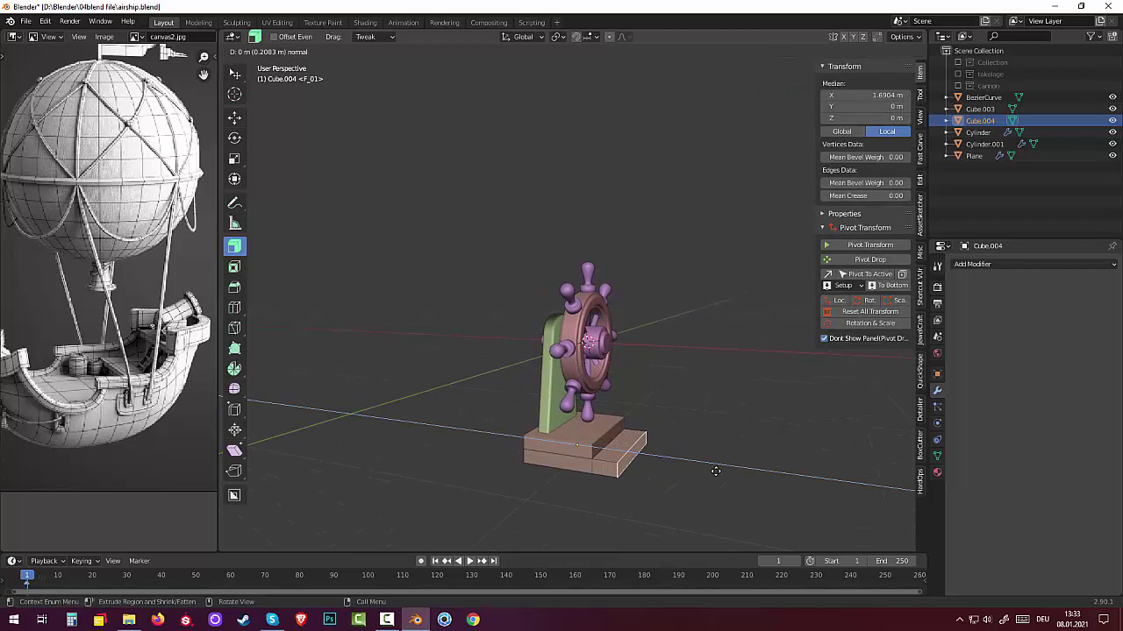
{"action": "left_click_drag", "start_coordinate": [715, 471], "coordinate": [681, 474]}
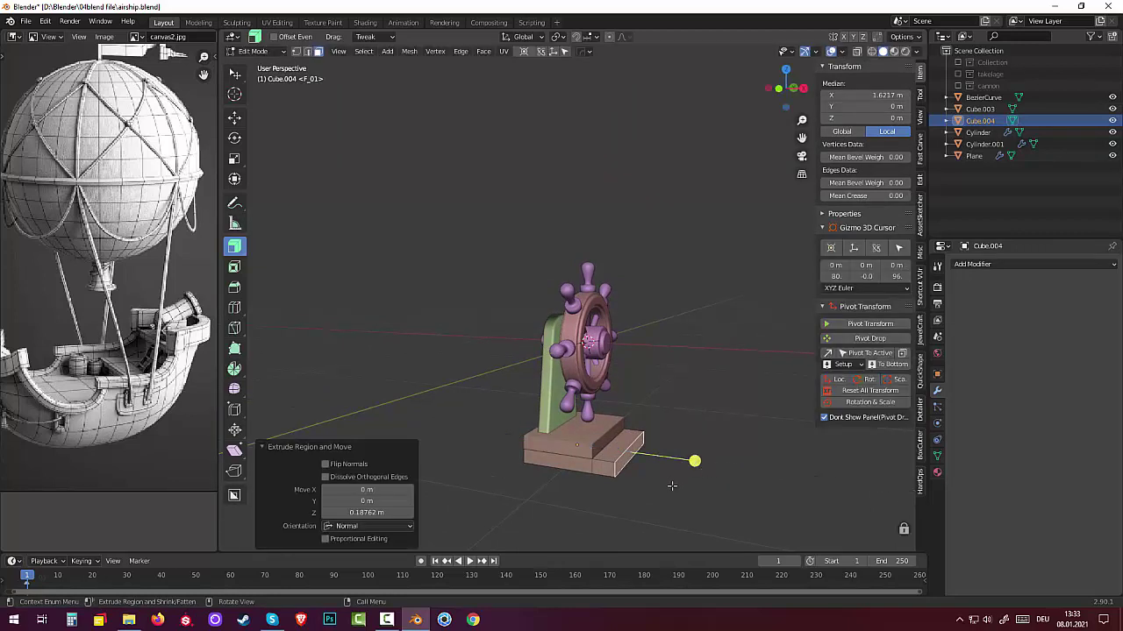
{"action": "key", "text": "alt+a"}
{"action": "mouse_move", "coordinate": [689, 444]}
{"action": "middle_mouse_down"}
{"action": "mouse_move", "coordinate": [746, 426]}
{"action": "mouse_move", "coordinate": [581, 493]}
{"action": "mouse_move", "coordinate": [587, 431]}
{"action": "middle_mouse_up"}
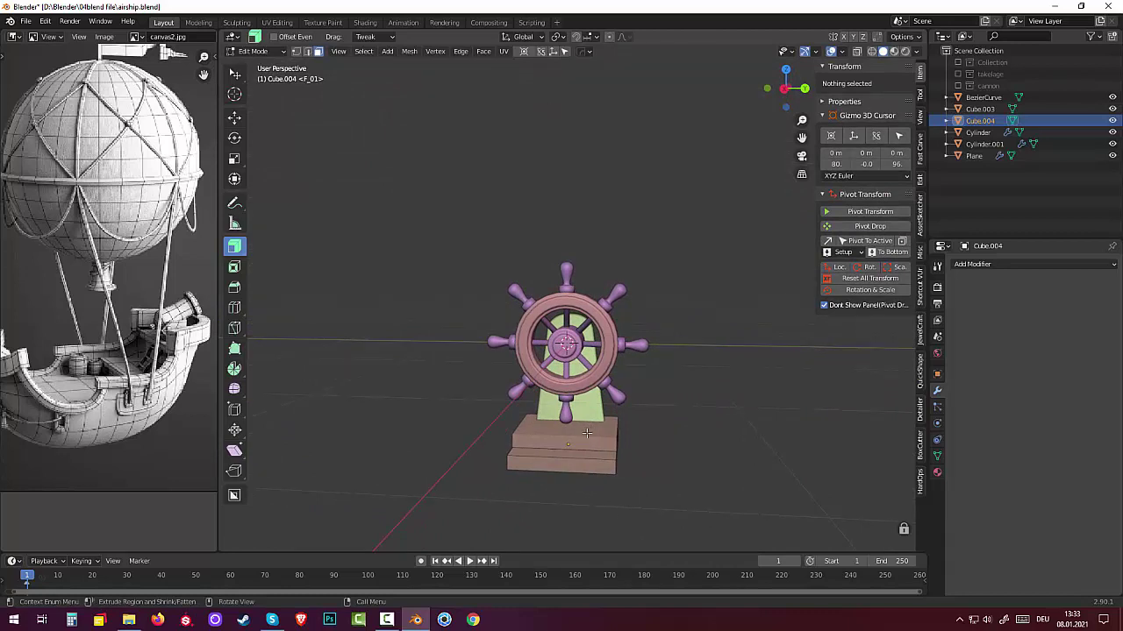
{"action": "key", "text": "Tab"}
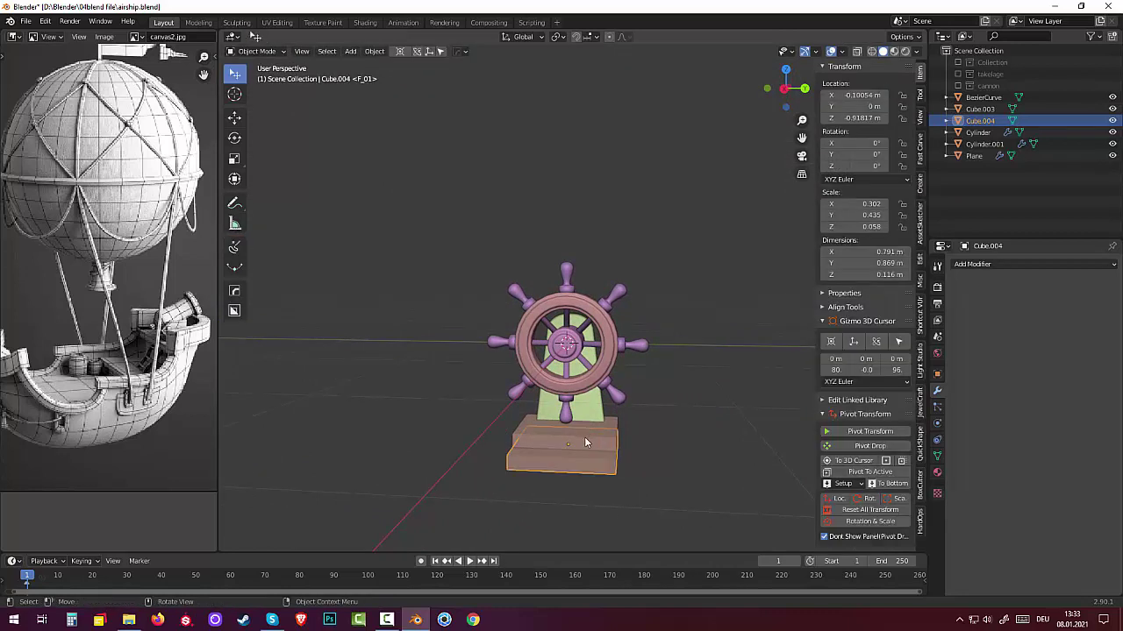
Join both slabs into Cube.003 and scale it to about 0.86 along Y.
{"action": "left_click", "coordinate": [585, 437], "text": "shift"}
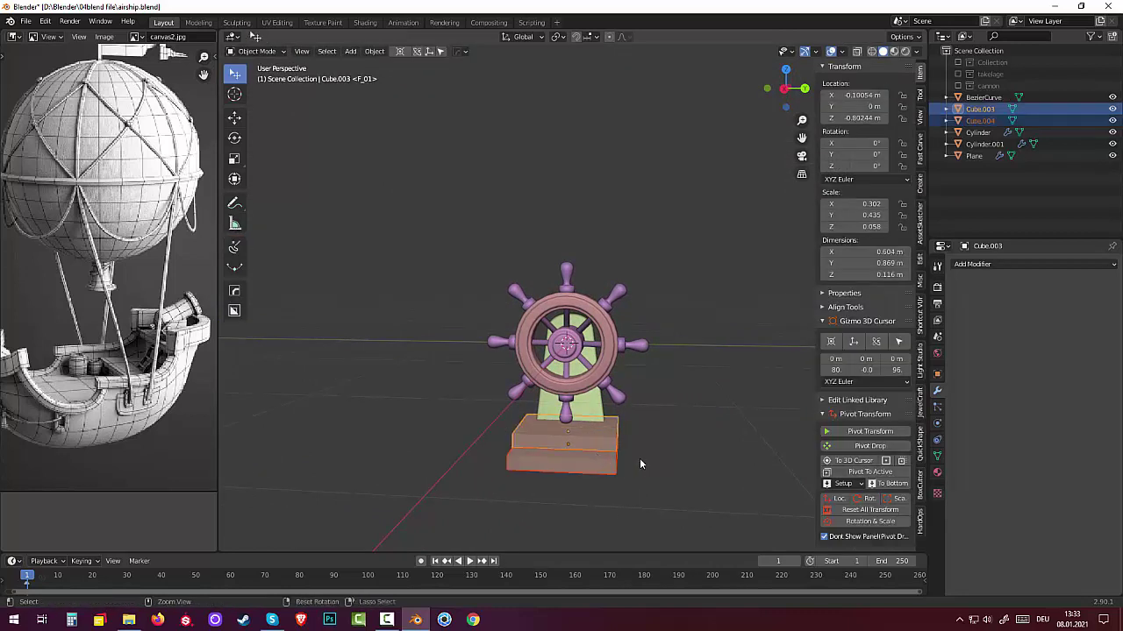
{"action": "key", "text": "ctrl+j"}
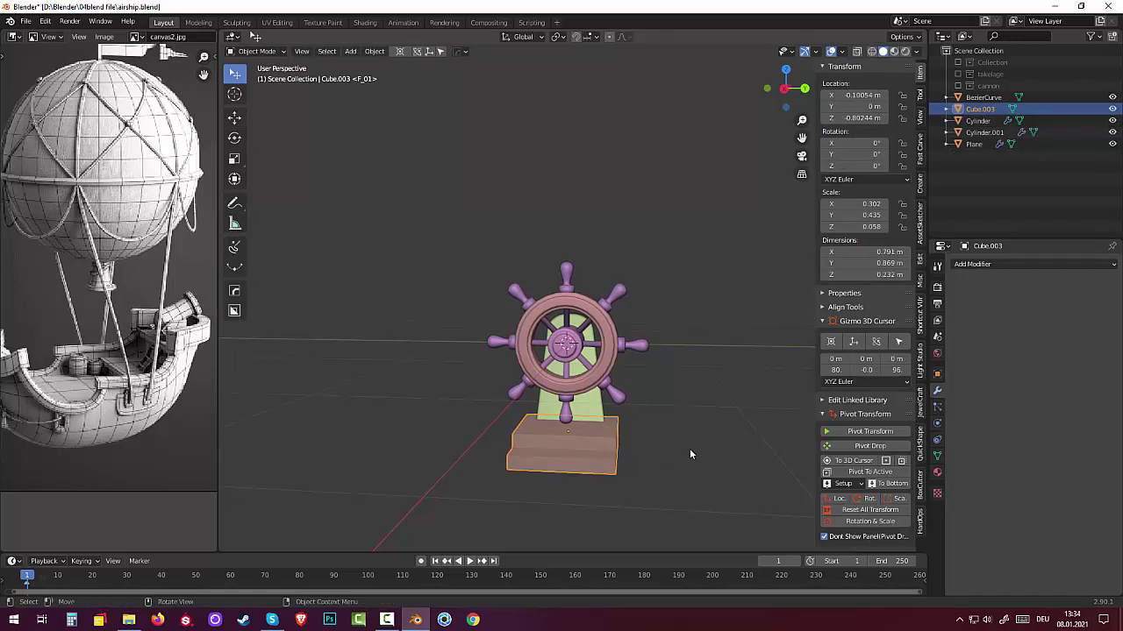
{"action": "key", "text": "s"}
{"action": "key", "text": "y"}
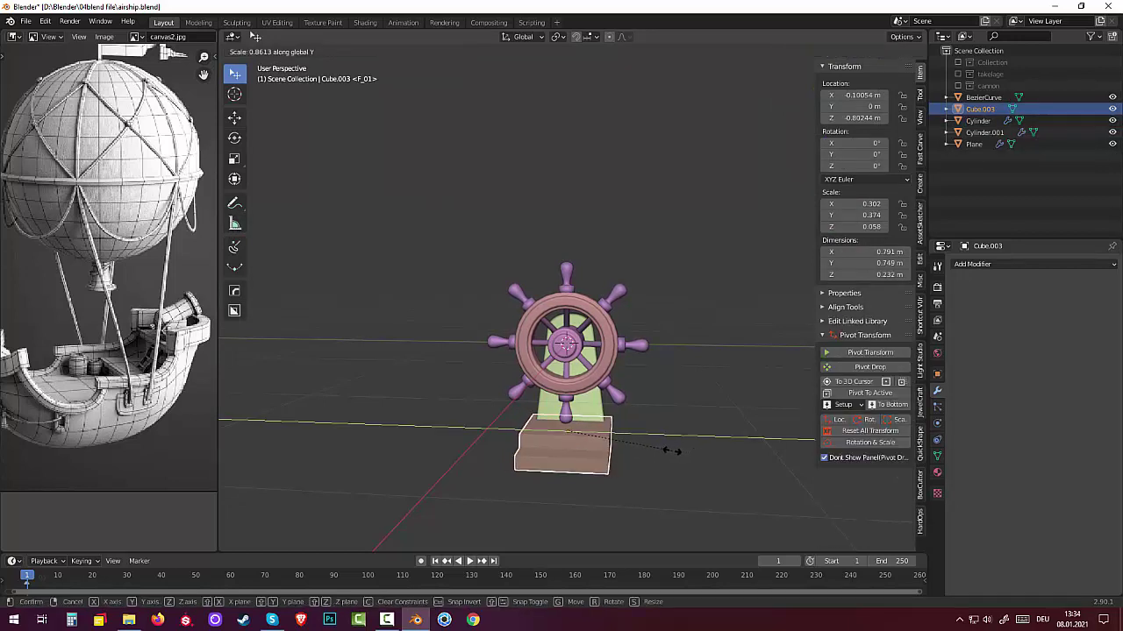
{"action": "left_click", "coordinate": [647, 472]}
{"action": "mouse_move", "coordinate": [653, 465]}
{"action": "middle_mouse_down"}
{"action": "mouse_move", "coordinate": [788, 448]}
{"action": "mouse_move", "coordinate": [755, 458]}
{"action": "mouse_move", "coordinate": [774, 451]}
{"action": "middle_mouse_up"}
Lower the joined base block to Z −0.85089 m beneath the wheel stand.
{"action": "left_click", "coordinate": [589, 449]}
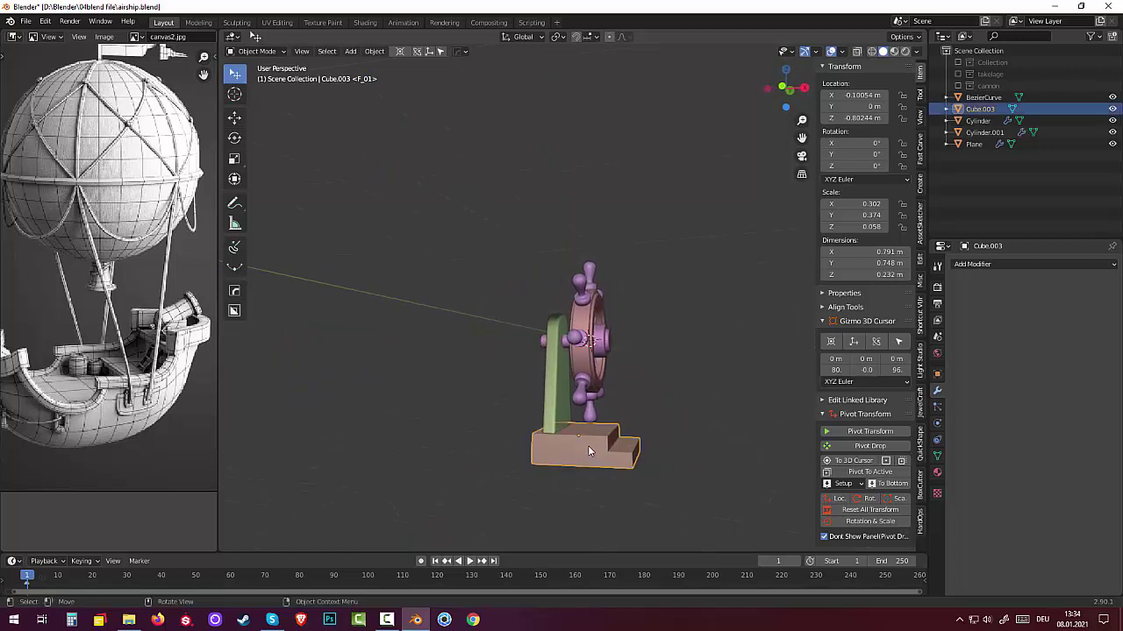
{"action": "key", "text": "g"}
{"action": "key", "text": "z"}
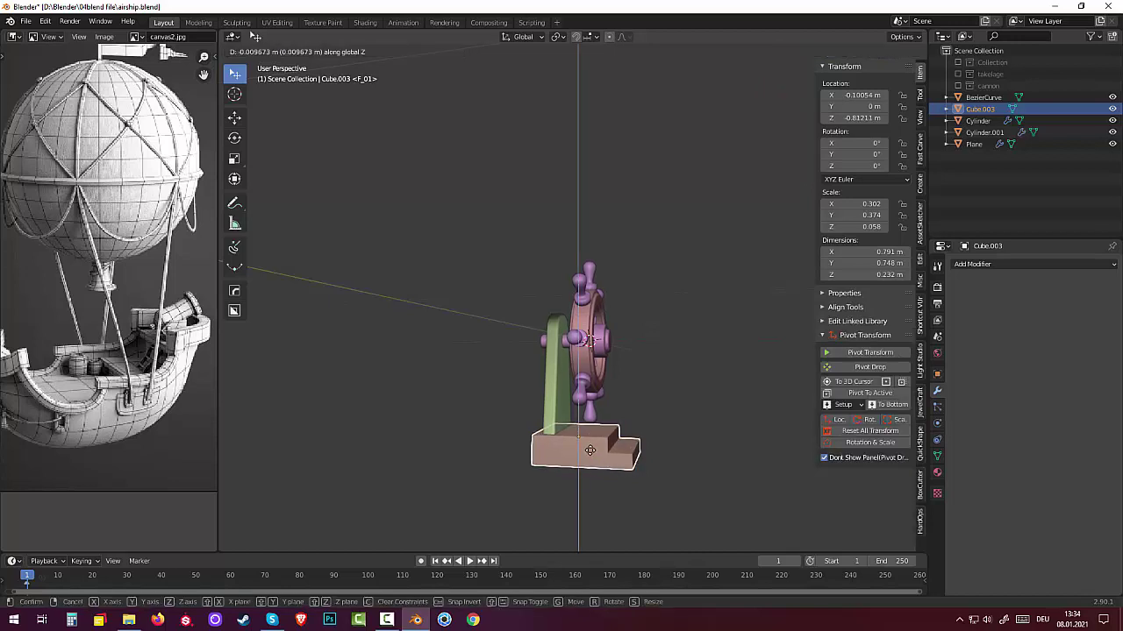
{"action": "left_click", "coordinate": [588, 452]}
{"action": "left_click", "coordinate": [542, 495]}
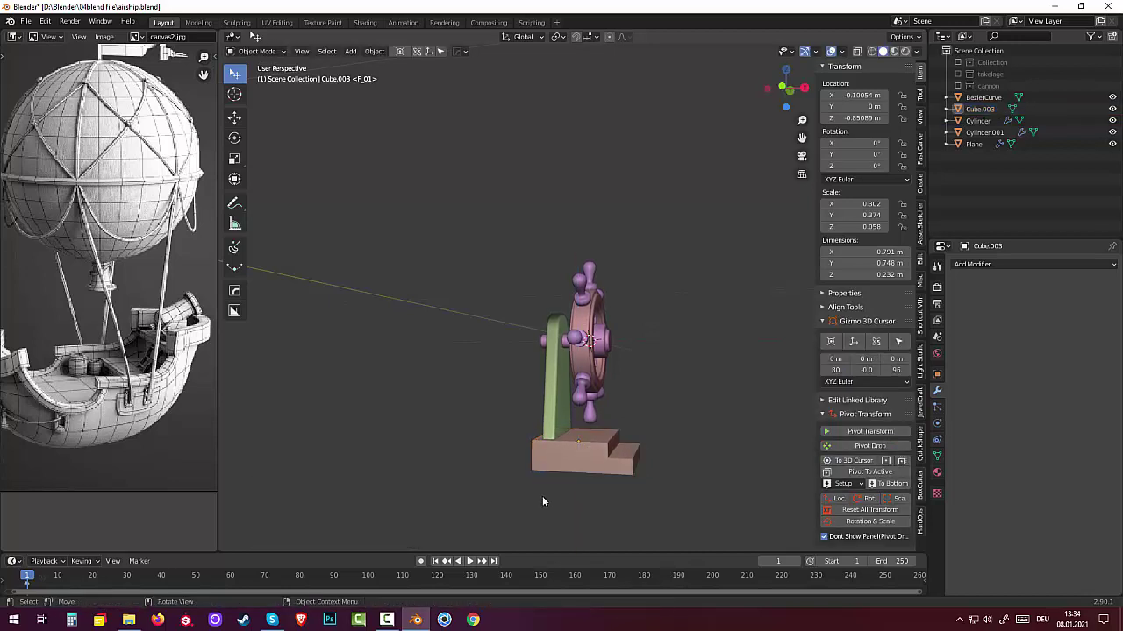
{"action": "mouse_move", "coordinate": [549, 490]}
{"action": "middle_mouse_down"}
{"action": "mouse_move", "coordinate": [587, 475]}
{"action": "mouse_move", "coordinate": [724, 516]}
{"action": "middle_mouse_up"}
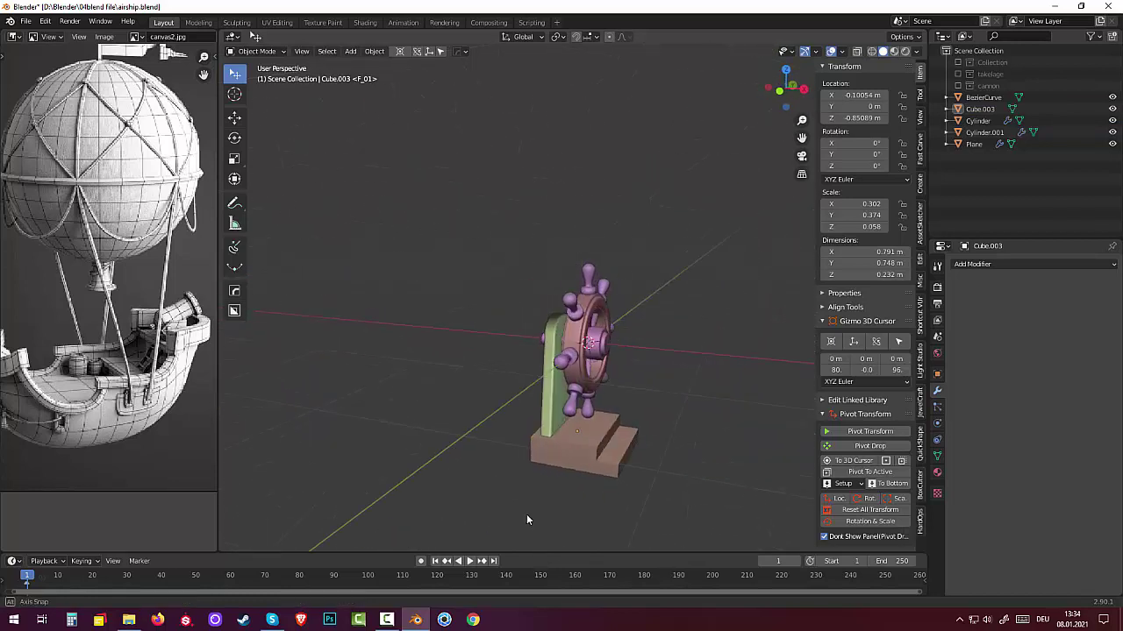
{"action": "mouse_move", "coordinate": [723, 516]}
{"action": "middle_mouse_down"}
{"action": "mouse_move", "coordinate": [523, 509]}
{"action": "mouse_move", "coordinate": [544, 502]}
{"action": "middle_mouse_up"}
{"action": "middle_click_drag", "start_coordinate": [591, 464], "coordinate": [599, 464]}
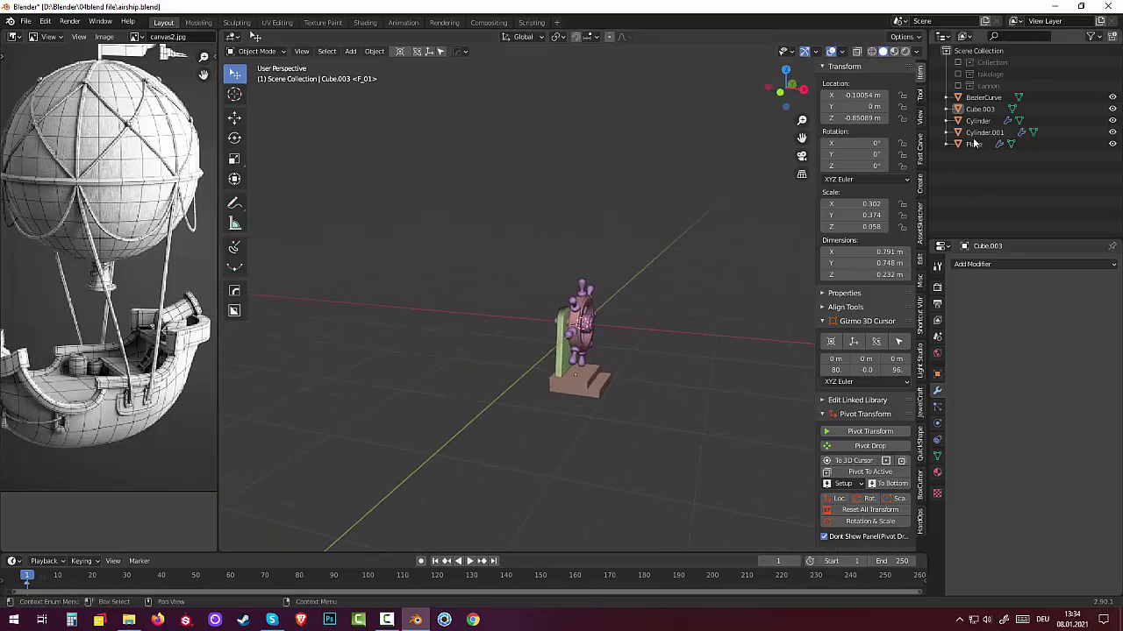
Create a new collection named sturval.
{"action": "right_click", "coordinate": [982, 57]}
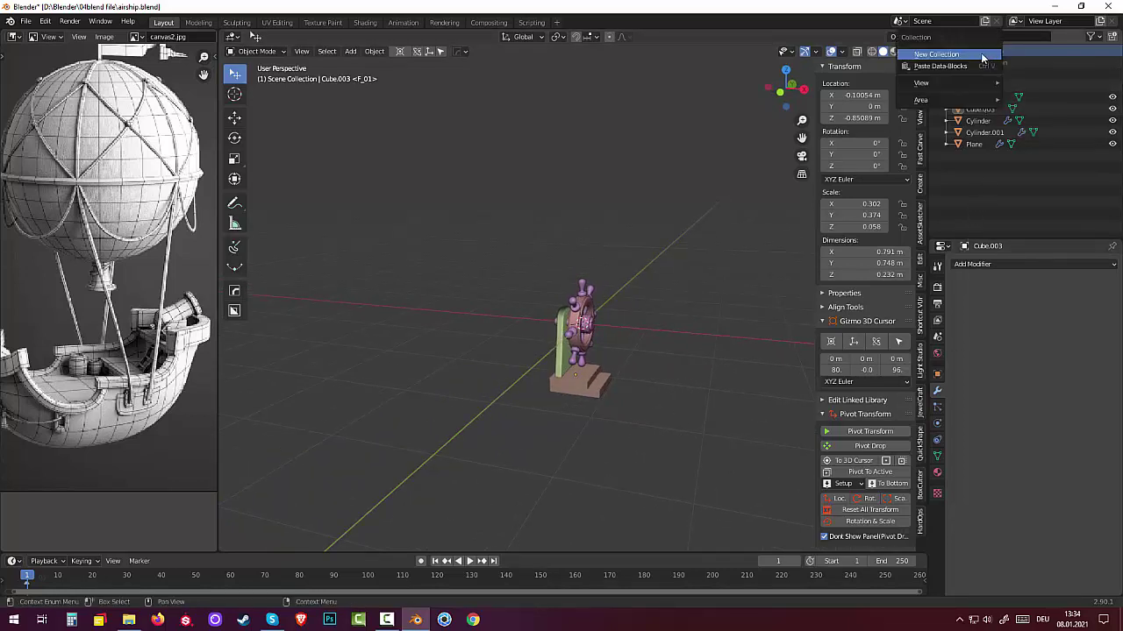
{"action": "left_click", "coordinate": [962, 54]}
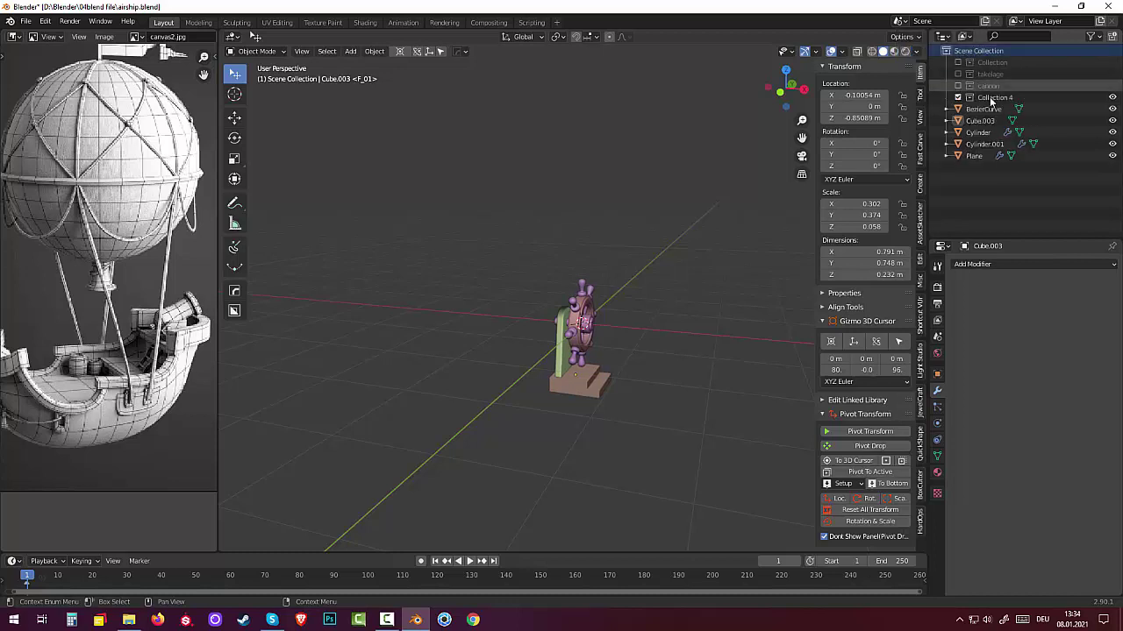
{"action": "type", "text": "c"}
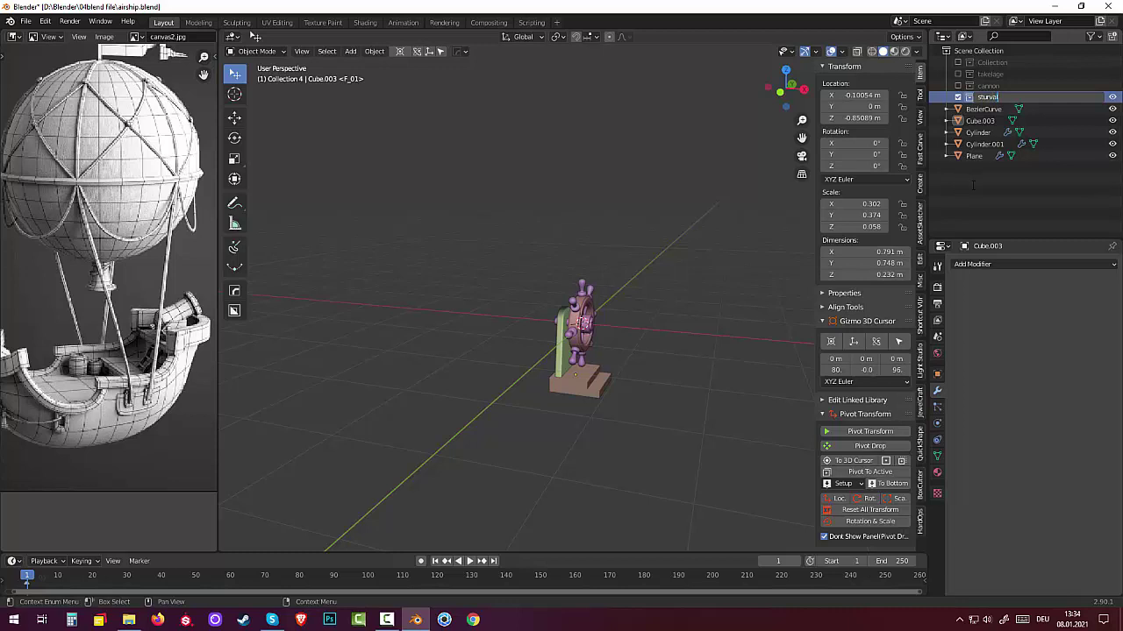
{"action": "key", "text": "Return"}
Move BezierCurve, Cylinder, Cylinder.001 and Plane into the sturval collection.
{"action": "left_click_drag", "start_coordinate": [982, 109], "coordinate": [985, 99]}
{"action": "left_click", "coordinate": [978, 131]}
{"action": "left_click", "coordinate": [984, 144], "text": "shift"}
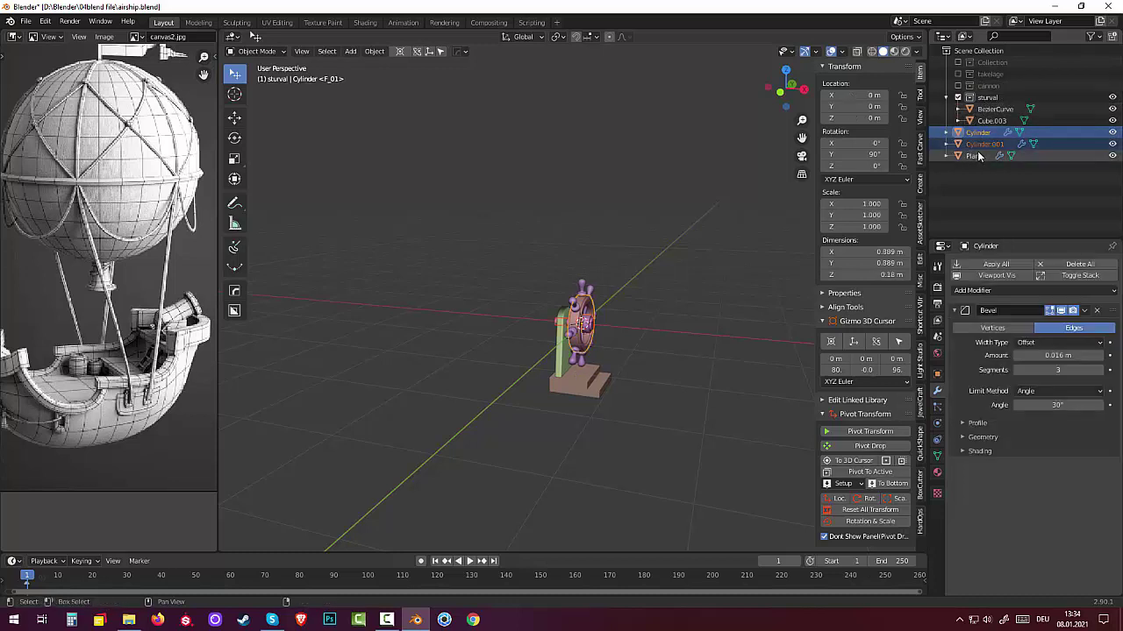
{"action": "left_click", "coordinate": [978, 155], "text": "shift"}
{"action": "left_click_drag", "start_coordinate": [977, 155], "coordinate": [985, 99]}
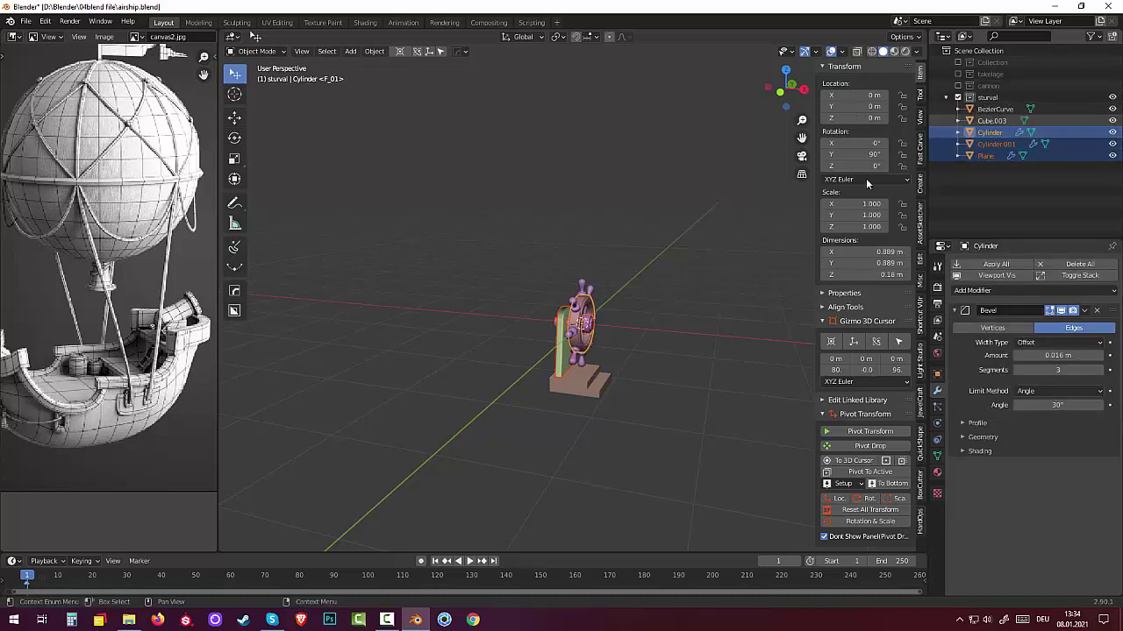
{"action": "scroll", "coordinate": [640, 372], "scroll_direction": "down", "scroll_amount": 1}
{"action": "scroll", "coordinate": [641, 372], "scroll_direction": "down", "scroll_amount": 1}
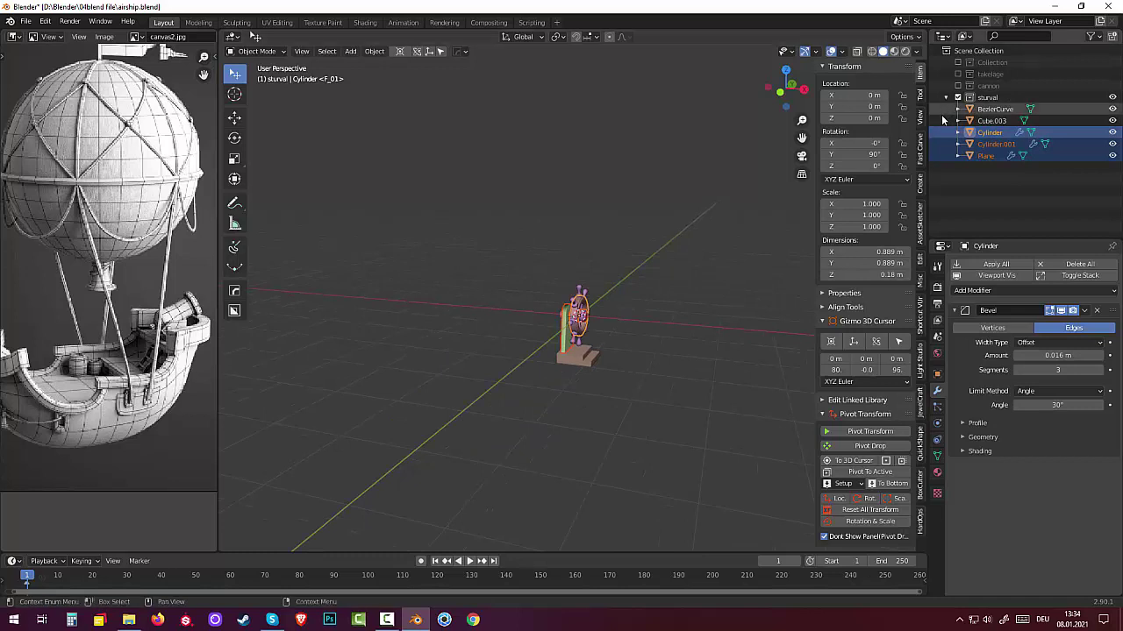
Select the whole wheel assembly and unhide the hull and takelage collections.
{"action": "left_click", "coordinate": [989, 109]}
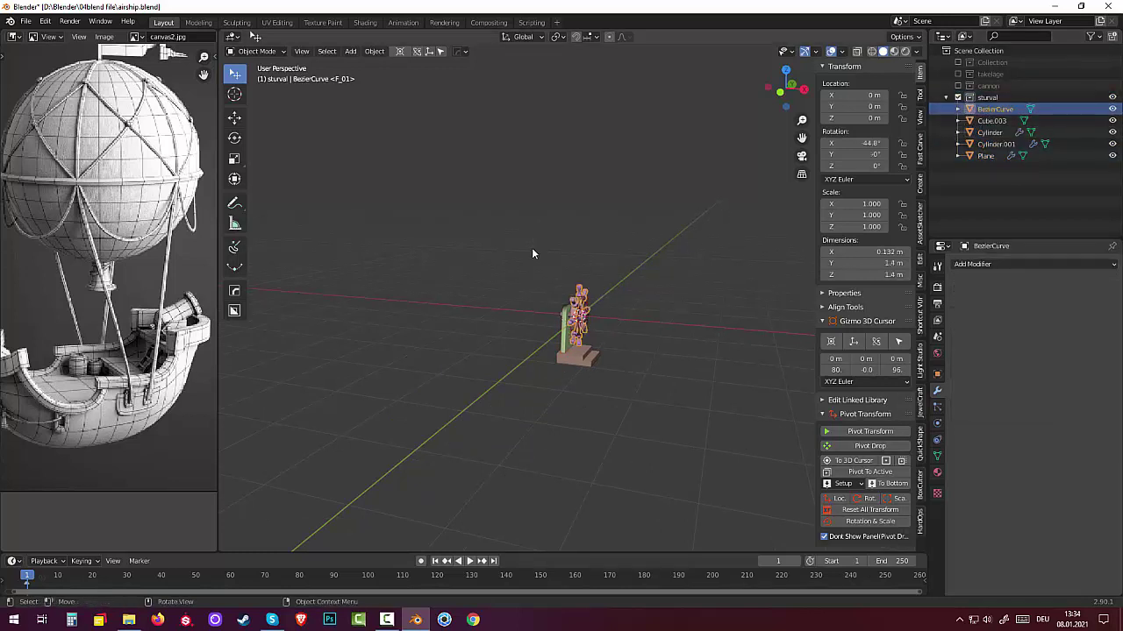
{"action": "left_click_drag", "start_coordinate": [539, 269], "coordinate": [629, 424]}
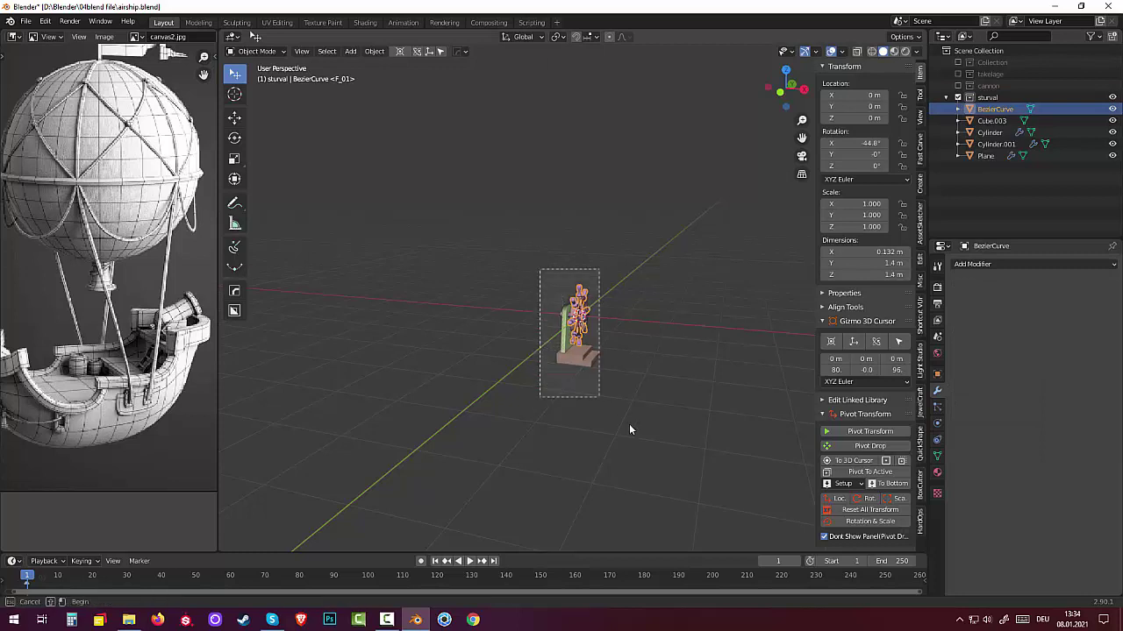
{"action": "left_click", "coordinate": [958, 62]}
{"action": "left_click", "coordinate": [958, 74]}
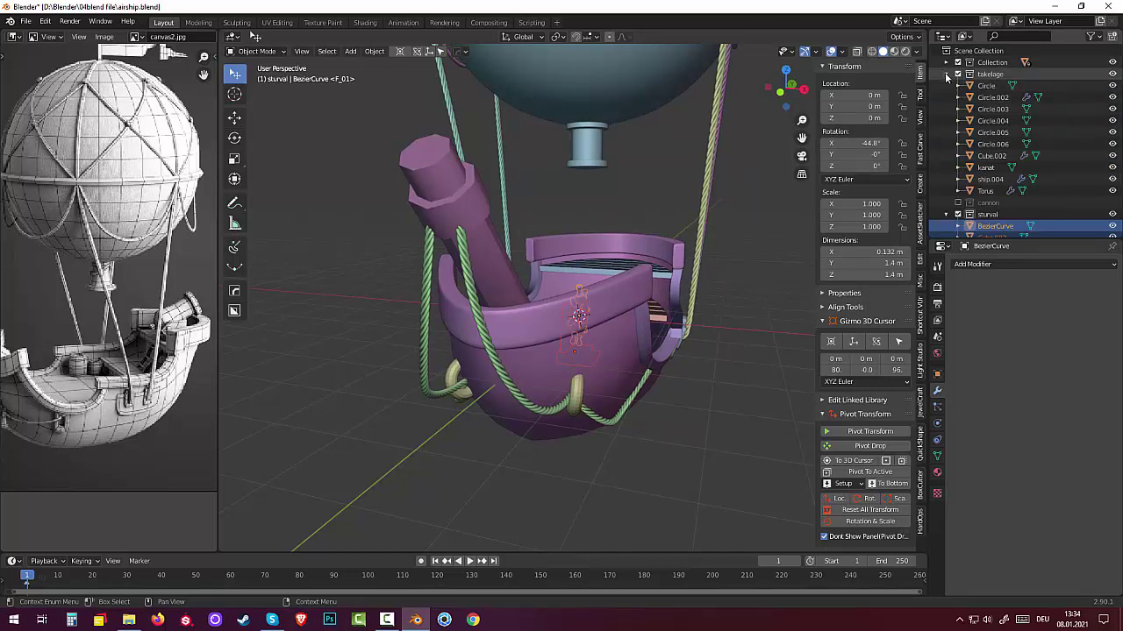
Collapse the takelage collection and show the cannon on the deck.
{"action": "left_click", "coordinate": [946, 74]}
{"action": "left_click", "coordinate": [957, 85]}
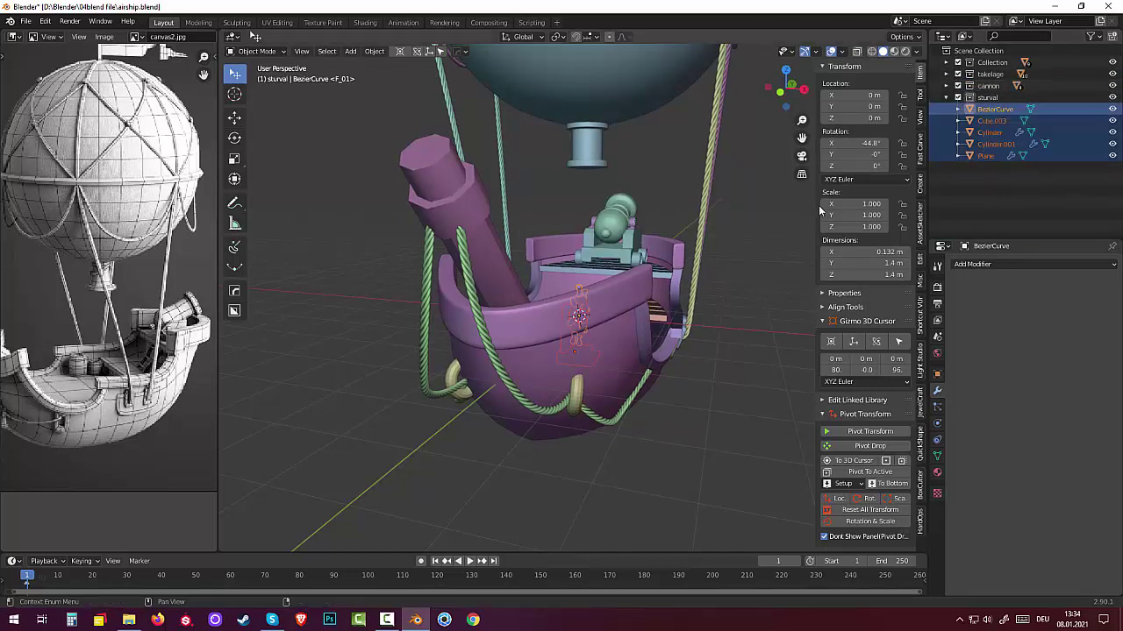
{"action": "mouse_move", "coordinate": [735, 255]}
{"action": "middle_mouse_down"}
{"action": "mouse_move", "coordinate": [627, 260]}
{"action": "mouse_move", "coordinate": [631, 331]}
{"action": "middle_mouse_up"}
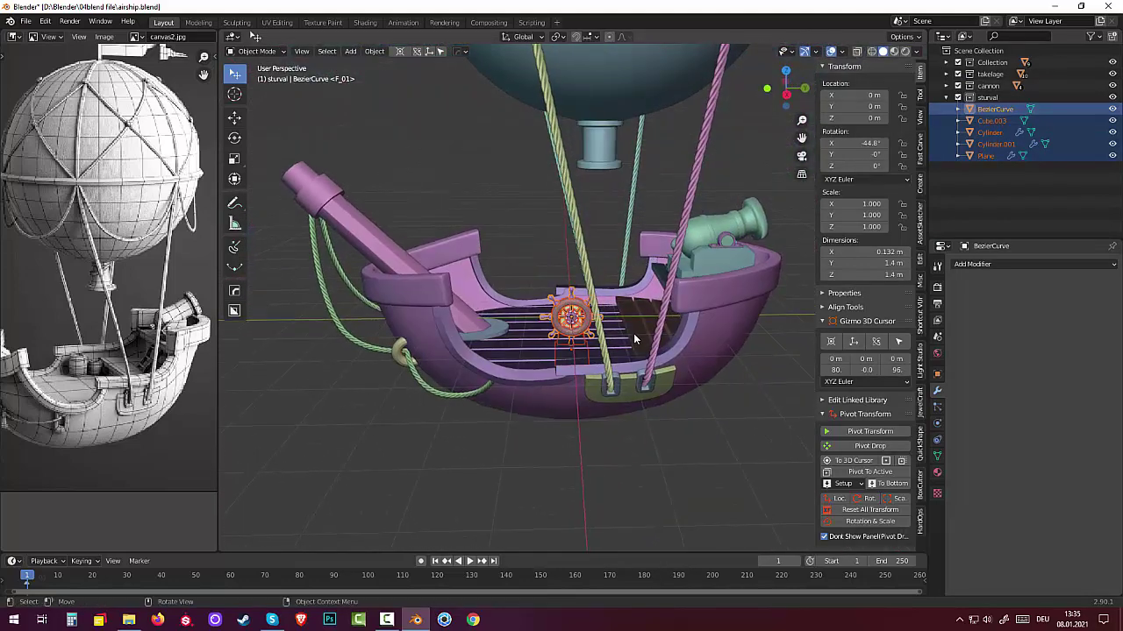
Select all sturval wheel parts and raise them 0.597 m up to the deck.
{"action": "left_click", "coordinate": [989, 97]}
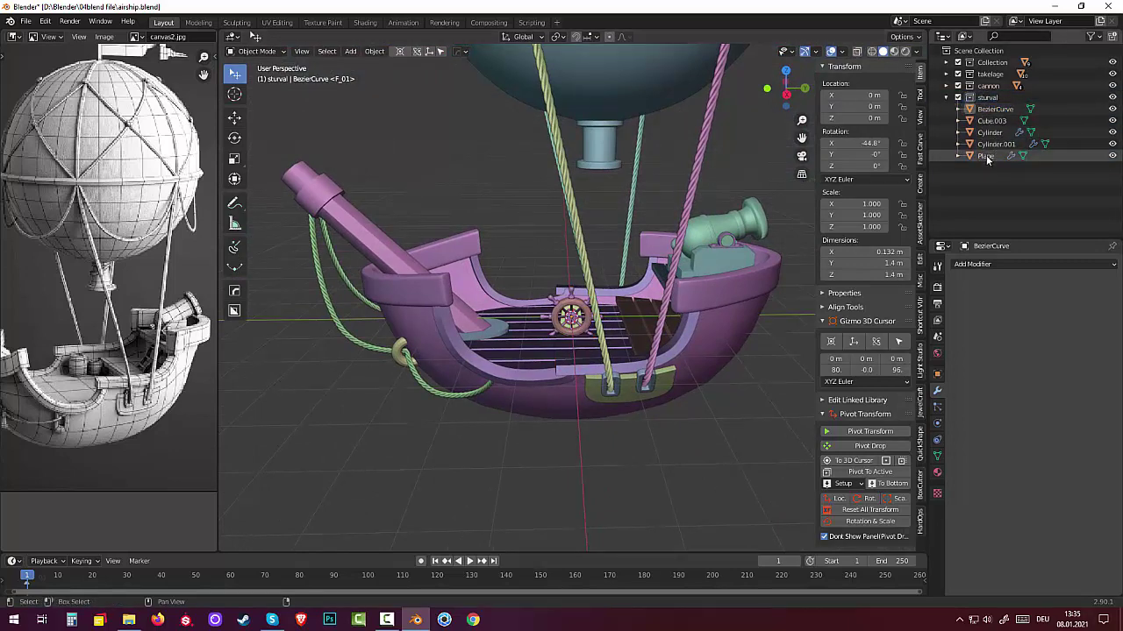
{"action": "left_click", "coordinate": [987, 156]}
{"action": "left_click", "coordinate": [993, 110], "text": "ctrl"}
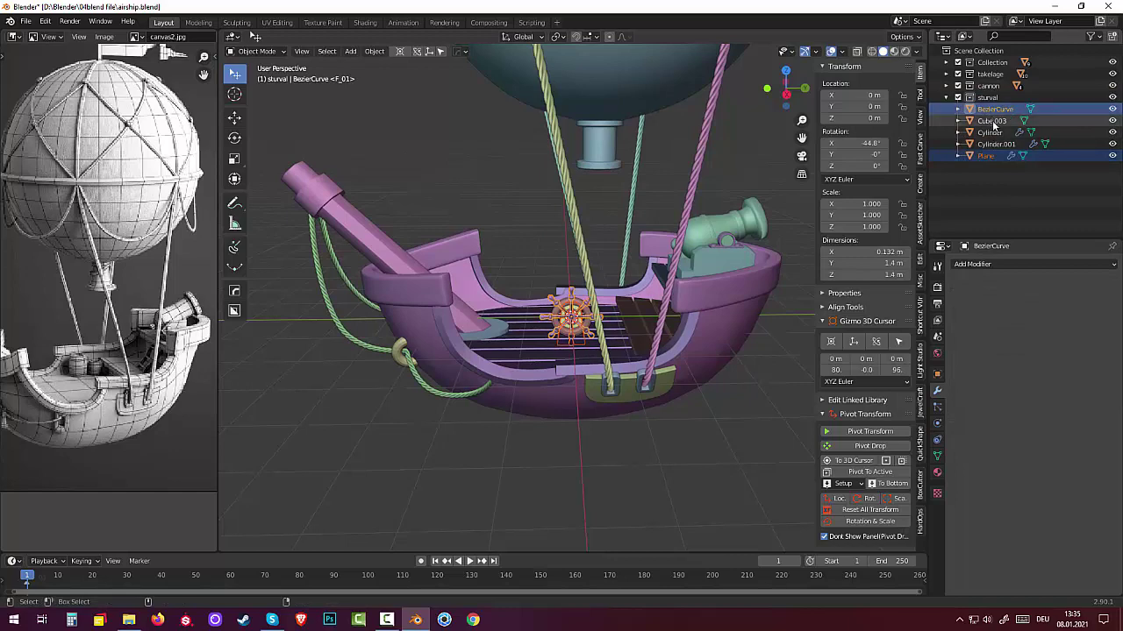
{"action": "left_click", "coordinate": [992, 120], "text": "ctrl"}
{"action": "left_click", "coordinate": [989, 132], "text": "ctrl"}
{"action": "left_click", "coordinate": [996, 144], "text": "ctrl"}
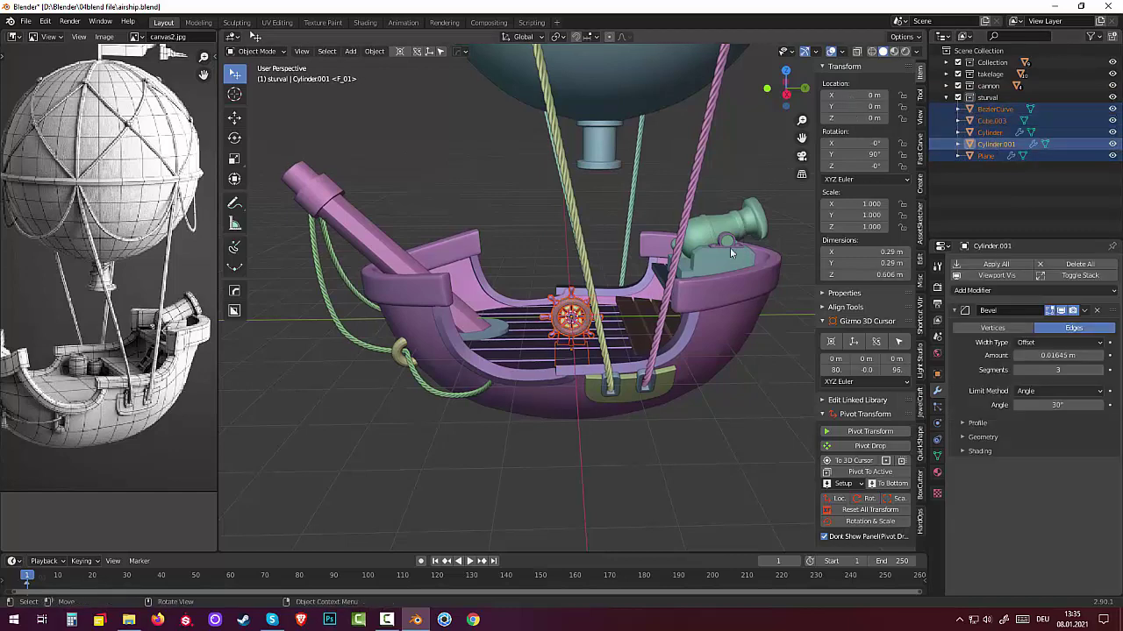
{"action": "key", "text": "g"}
{"action": "key", "text": "z"}
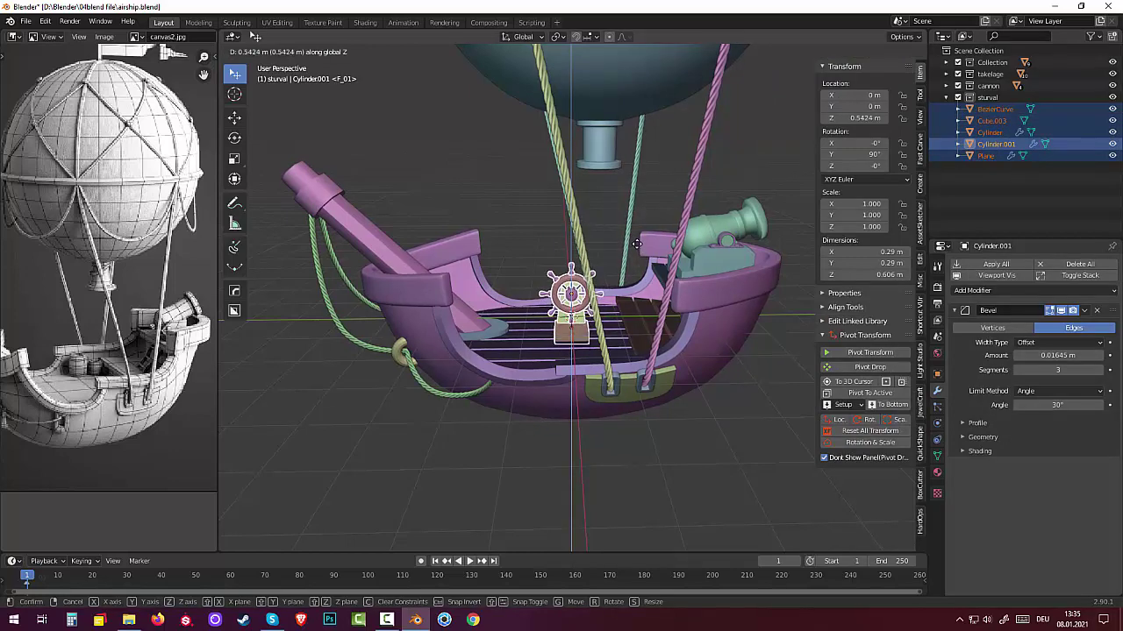
{"action": "left_click", "coordinate": [638, 246]}
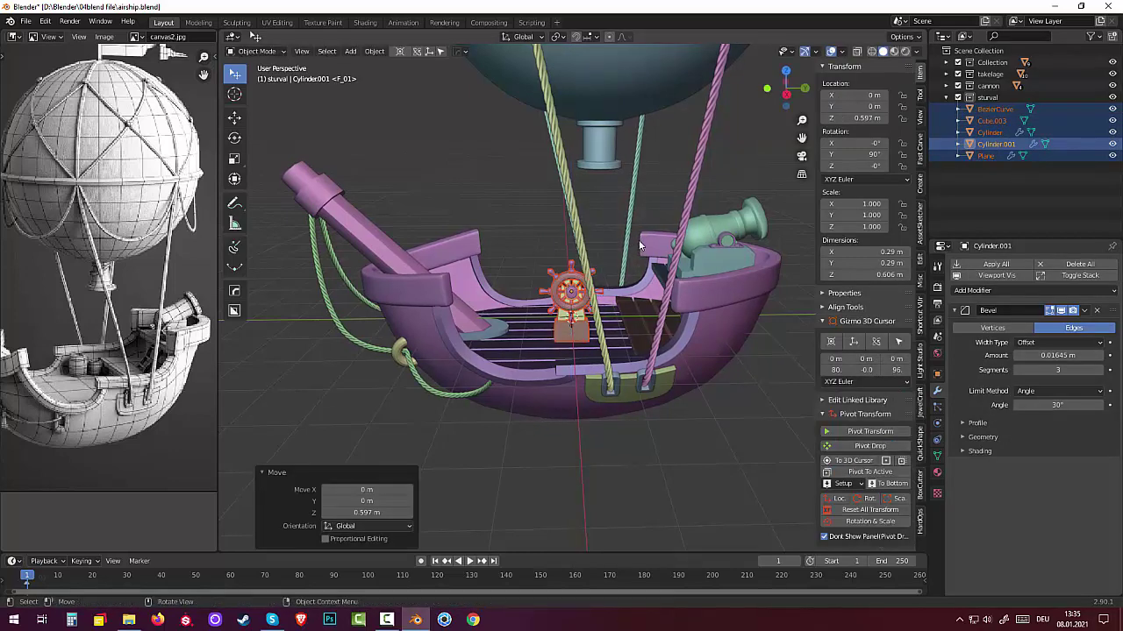
Rotate the wheel assembly 90° around the Z axis.
{"action": "key", "text": "r"}
{"action": "key", "text": "z"}
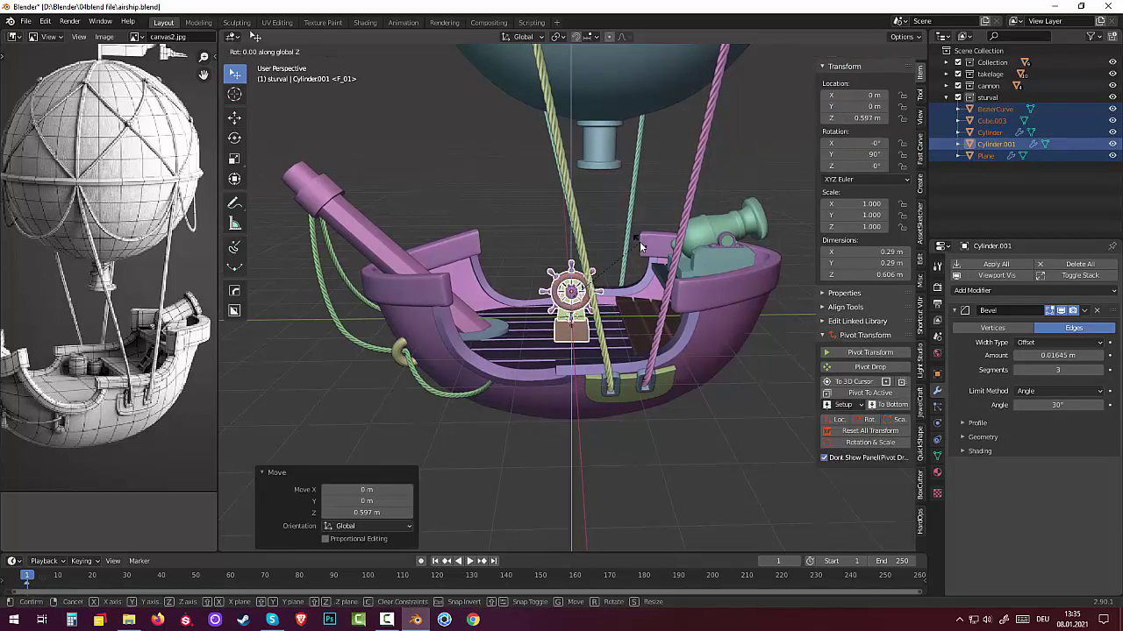
{"action": "key", "text": "9"}
{"action": "key", "text": "0"}
{"action": "left_click", "coordinate": [639, 241]}
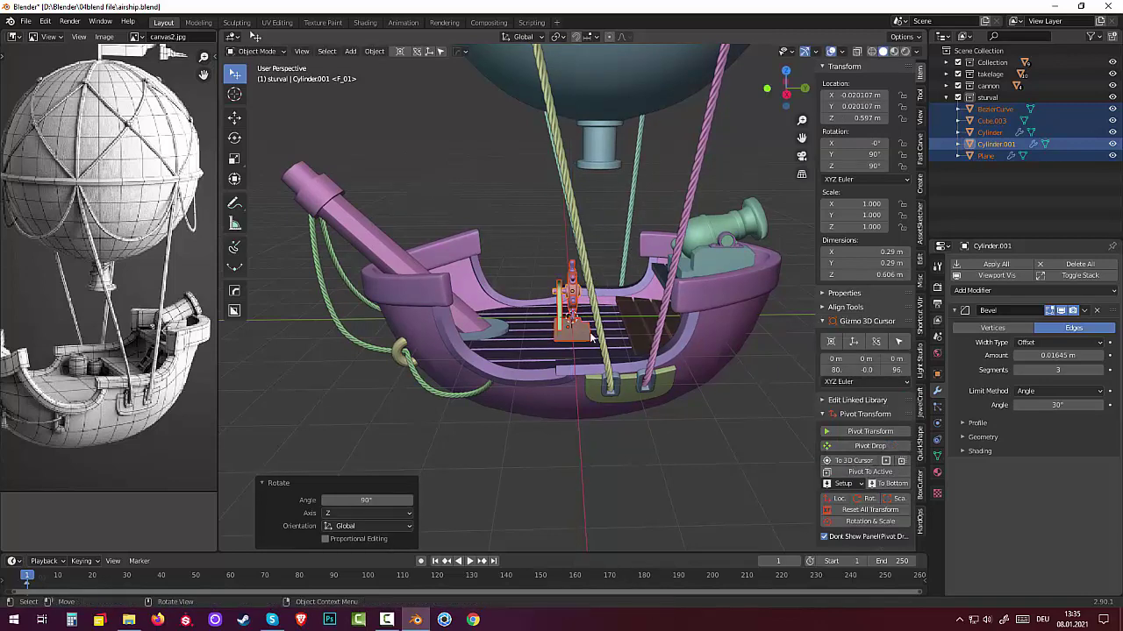
{"action": "mouse_move", "coordinate": [637, 245]}
{"action": "middle_mouse_down"}
{"action": "mouse_move", "coordinate": [475, 359]}
{"action": "mouse_move", "coordinate": [336, 339]}
{"action": "middle_mouse_up"}
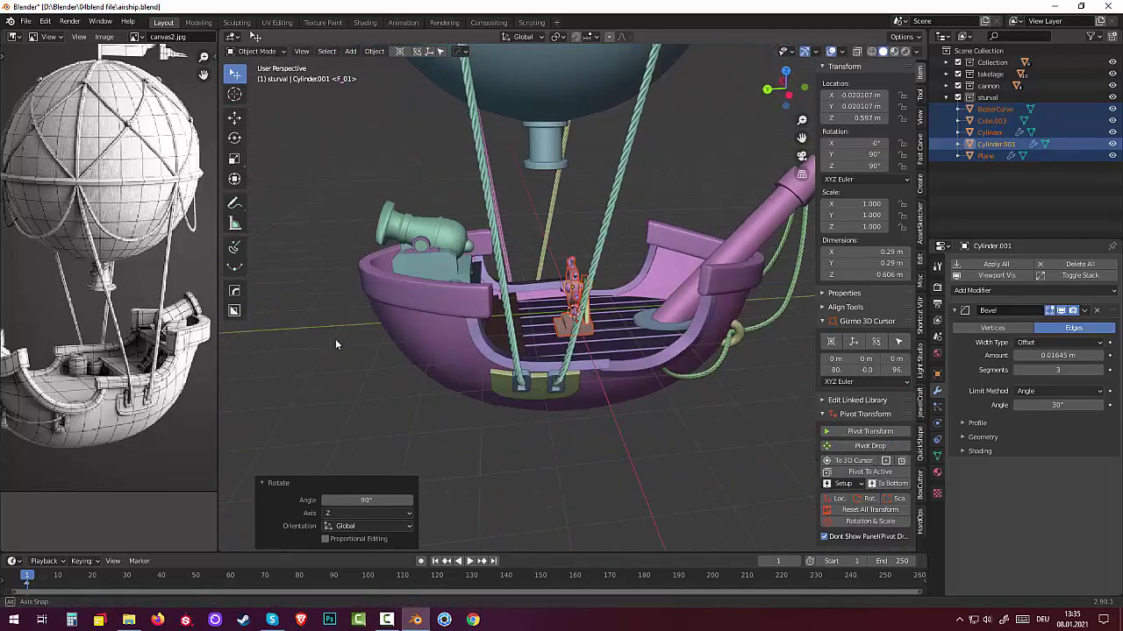
{"action": "mouse_move", "coordinate": [428, 387]}
{"action": "middle_mouse_down"}
{"action": "mouse_move", "coordinate": [421, 374]}
{"action": "mouse_move", "coordinate": [475, 380]}
{"action": "middle_mouse_up"}
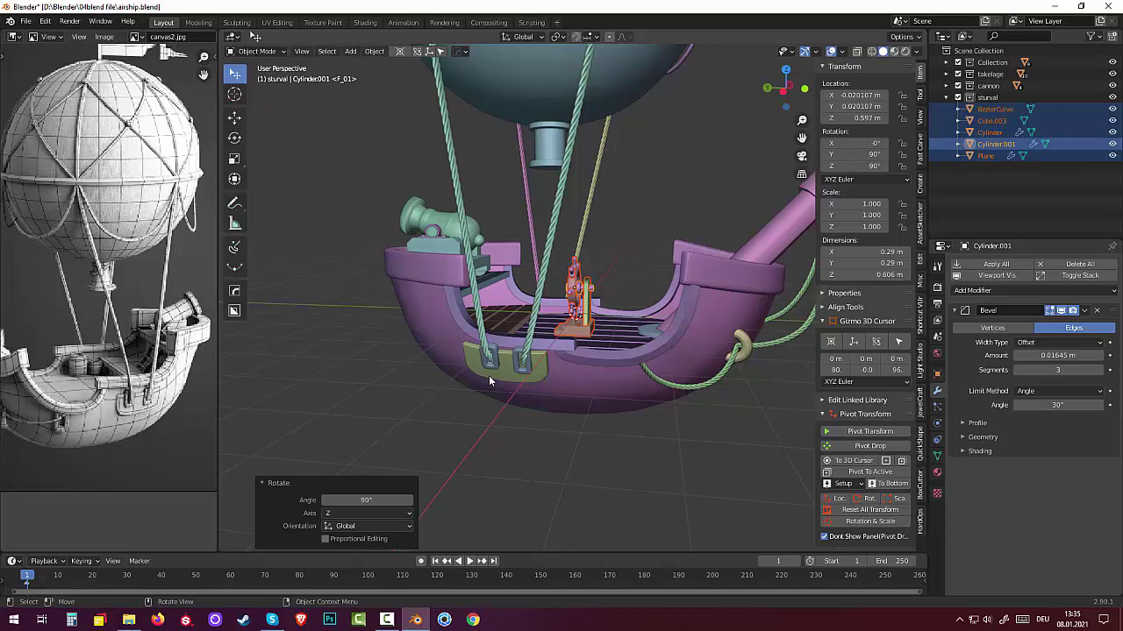
Slide the wheel assembly along Y toward the stern.
{"action": "key", "text": "g"}
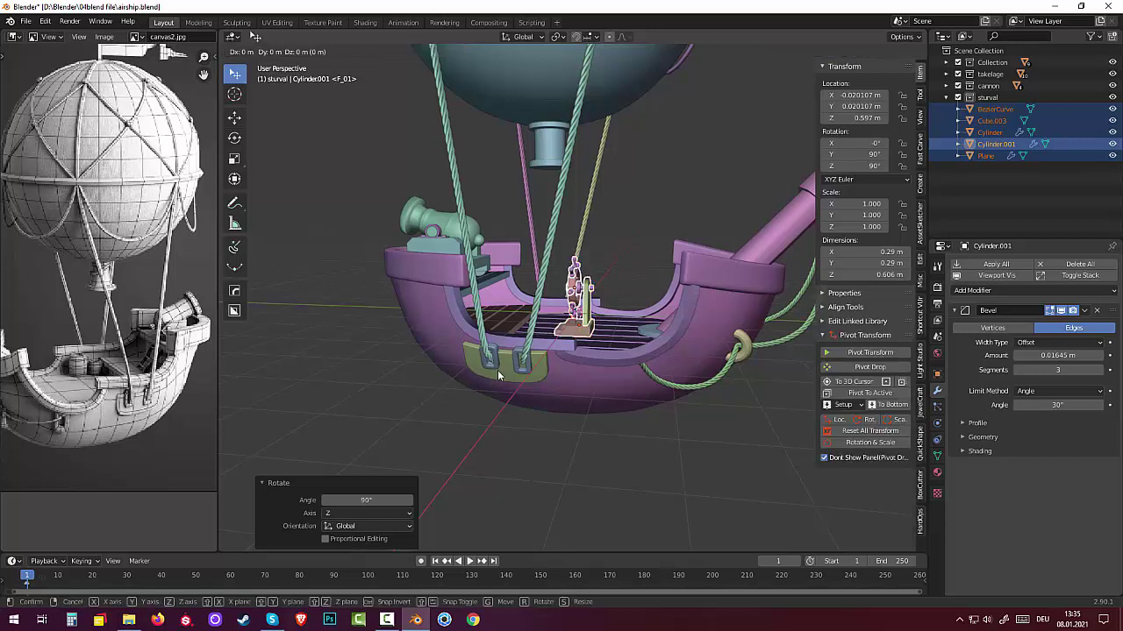
{"action": "key", "text": "y"}
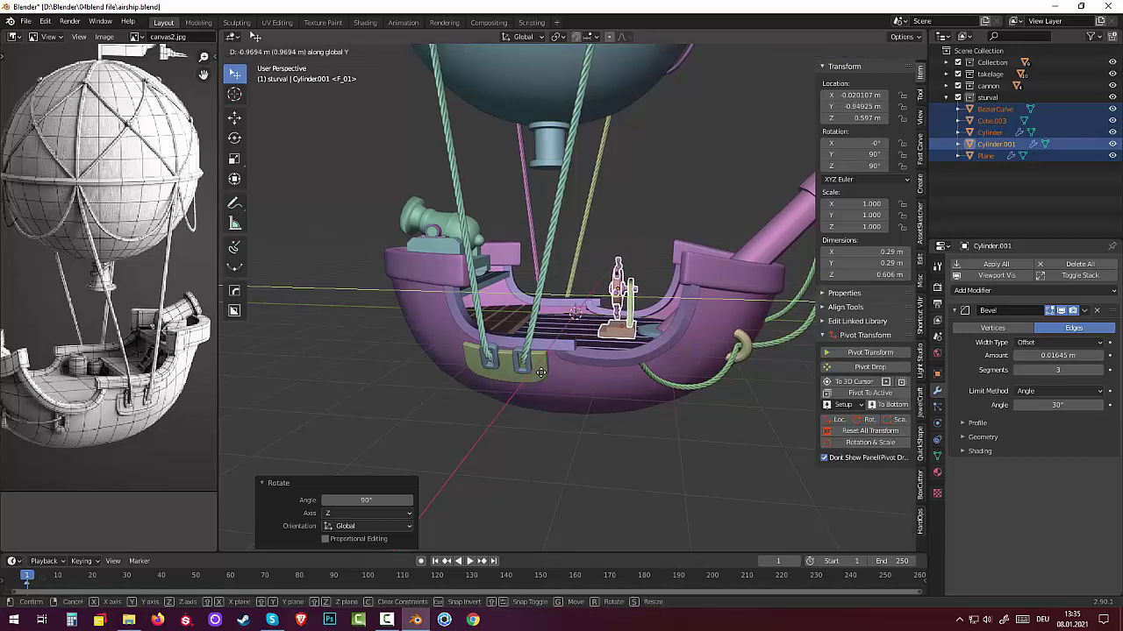
{"action": "left_click", "coordinate": [542, 372]}
{"action": "mouse_move", "coordinate": [538, 375]}
{"action": "middle_mouse_down"}
{"action": "mouse_move", "coordinate": [864, 370]}
{"action": "mouse_move", "coordinate": [802, 402]}
{"action": "mouse_move", "coordinate": [233, 381]}
{"action": "mouse_move", "coordinate": [221, 408]}
{"action": "mouse_move", "coordinate": [824, 416]}
{"action": "middle_mouse_up"}
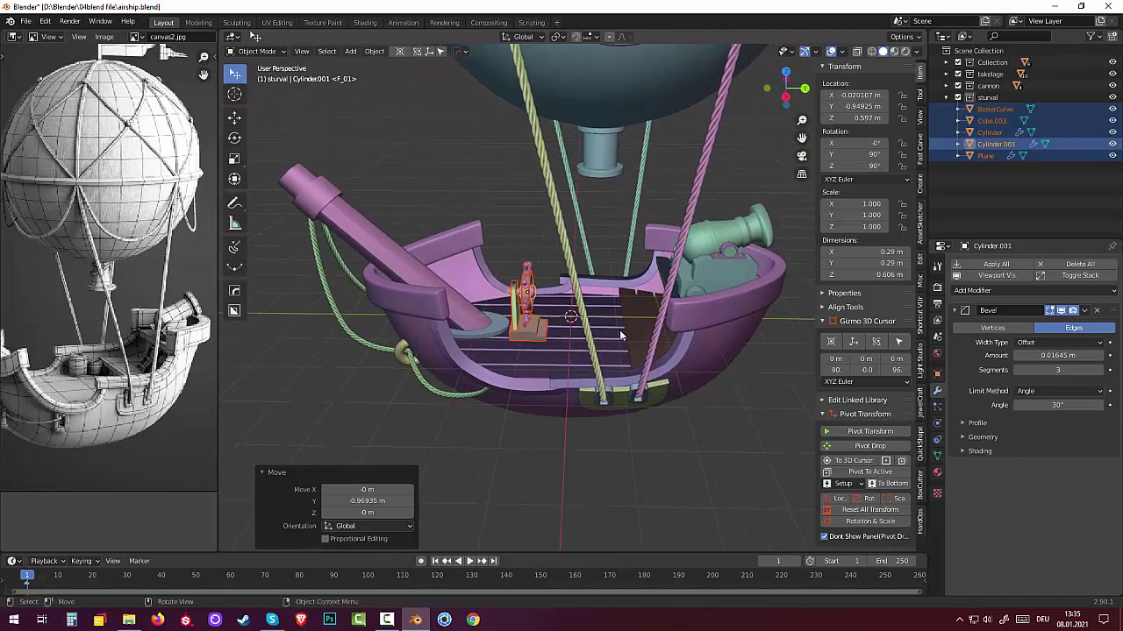
Enlarge the steering wheel to 1.168 and raise it to Z 0.78868 m.
{"action": "key", "text": "s"}
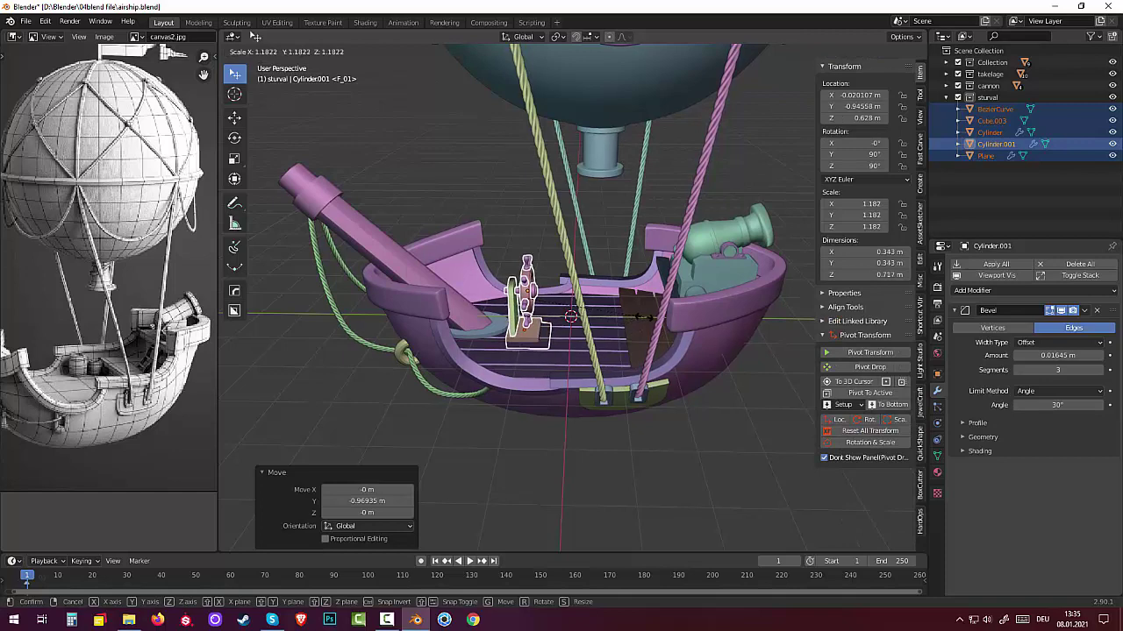
{"action": "left_click", "coordinate": [630, 318]}
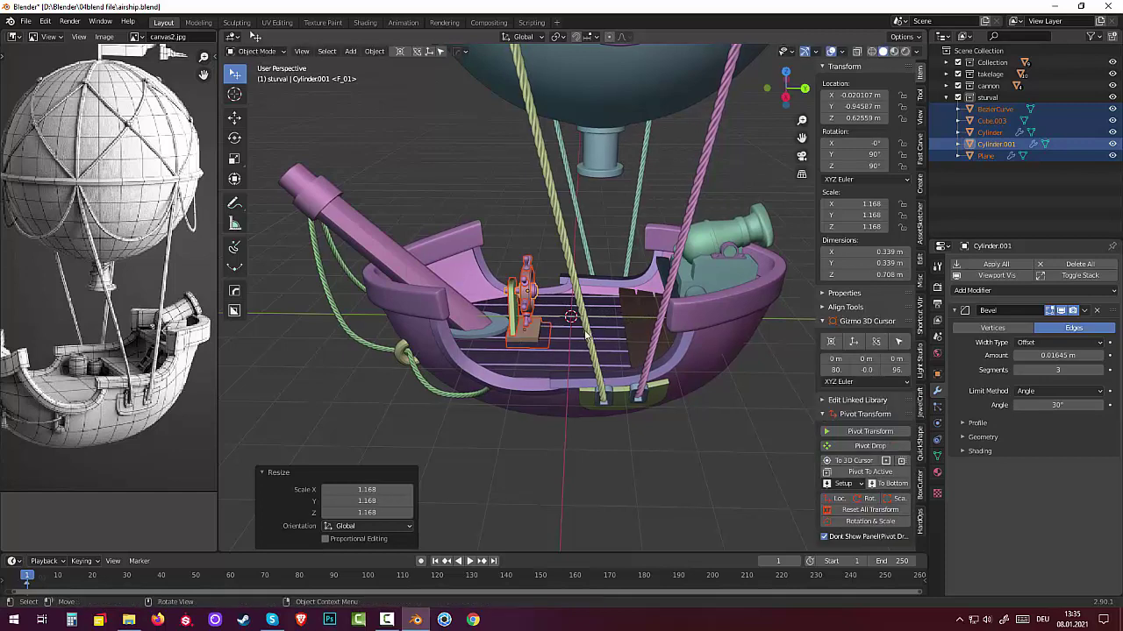
{"action": "key", "text": "g"}
{"action": "key", "text": "z"}
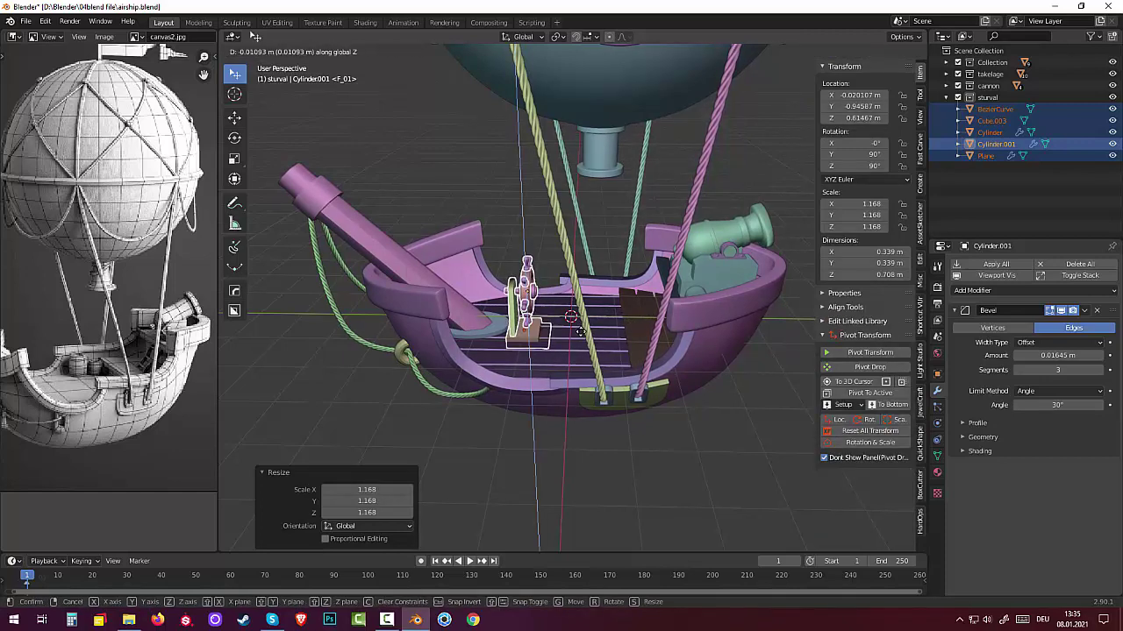
{"action": "left_click", "coordinate": [575, 327]}
{"action": "left_click", "coordinate": [586, 480]}
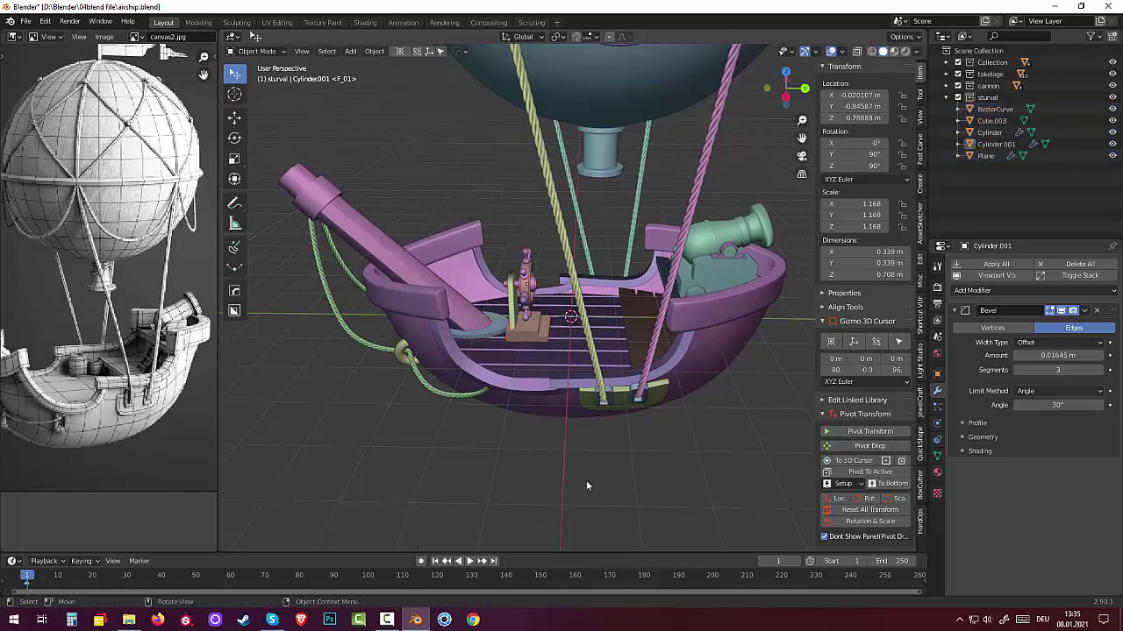
{"action": "mouse_move", "coordinate": [586, 480]}
{"action": "middle_mouse_down"}
{"action": "mouse_move", "coordinate": [672, 458]}
{"action": "mouse_move", "coordinate": [576, 507]}
{"action": "middle_mouse_up"}
Inspect the airship from several angles, including Right Orthographic, then bring up the Add menu.
{"action": "left_click", "coordinate": [386, 620]}
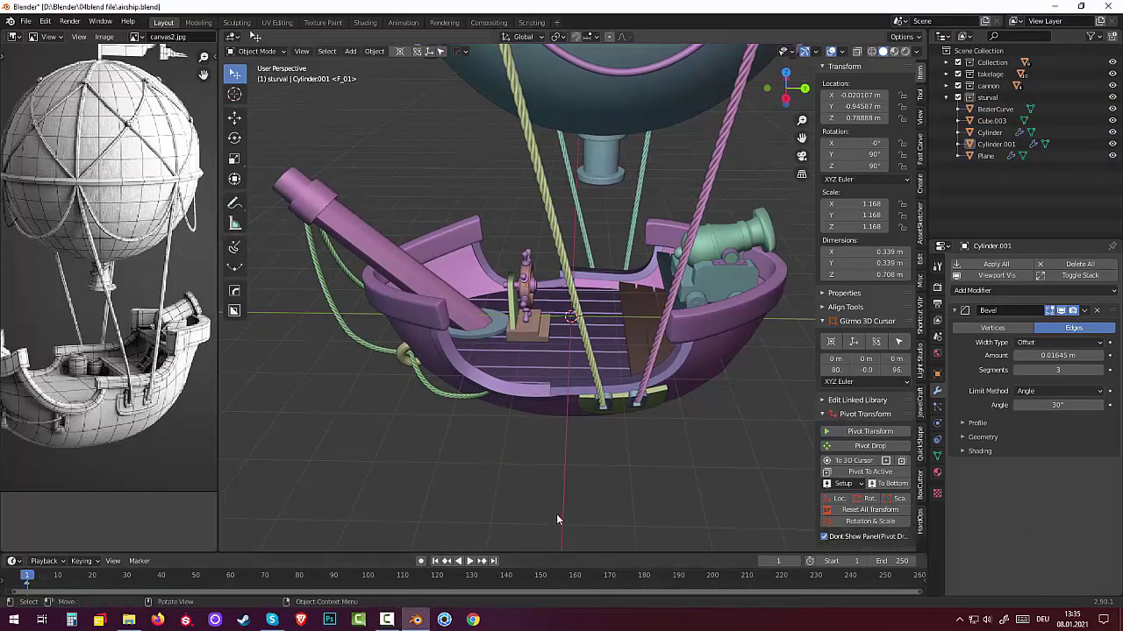
{"action": "mouse_move", "coordinate": [556, 514]}
{"action": "middle_mouse_down"}
{"action": "mouse_move", "coordinate": [690, 486]}
{"action": "mouse_move", "coordinate": [674, 502]}
{"action": "mouse_move", "coordinate": [553, 472]}
{"action": "mouse_move", "coordinate": [463, 481]}
{"action": "mouse_move", "coordinate": [612, 465]}
{"action": "mouse_move", "coordinate": [612, 442]}
{"action": "mouse_move", "coordinate": [670, 430]}
{"action": "mouse_move", "coordinate": [695, 498]}
{"action": "mouse_move", "coordinate": [676, 509]}
{"action": "mouse_move", "coordinate": [577, 490]}
{"action": "mouse_move", "coordinate": [616, 479]}
{"action": "mouse_move", "coordinate": [601, 486]}
{"action": "middle_mouse_up"}
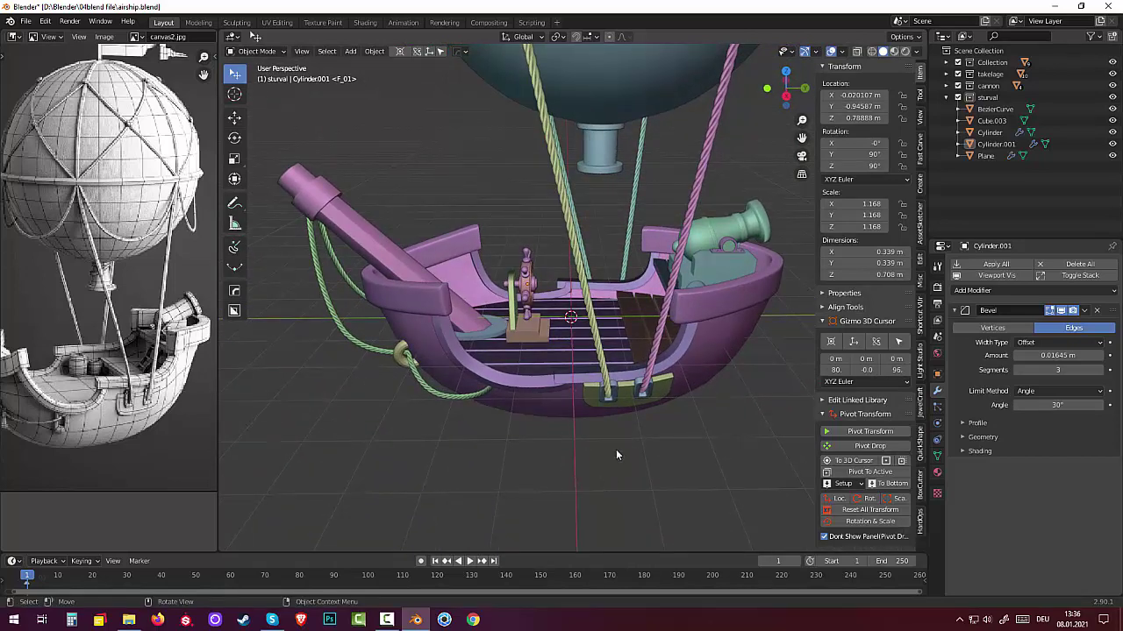
{"action": "scroll", "coordinate": [614, 451], "scroll_direction": "down", "scroll_amount": 2}
{"action": "scroll", "coordinate": [612, 457], "scroll_direction": "up", "scroll_amount": 1}
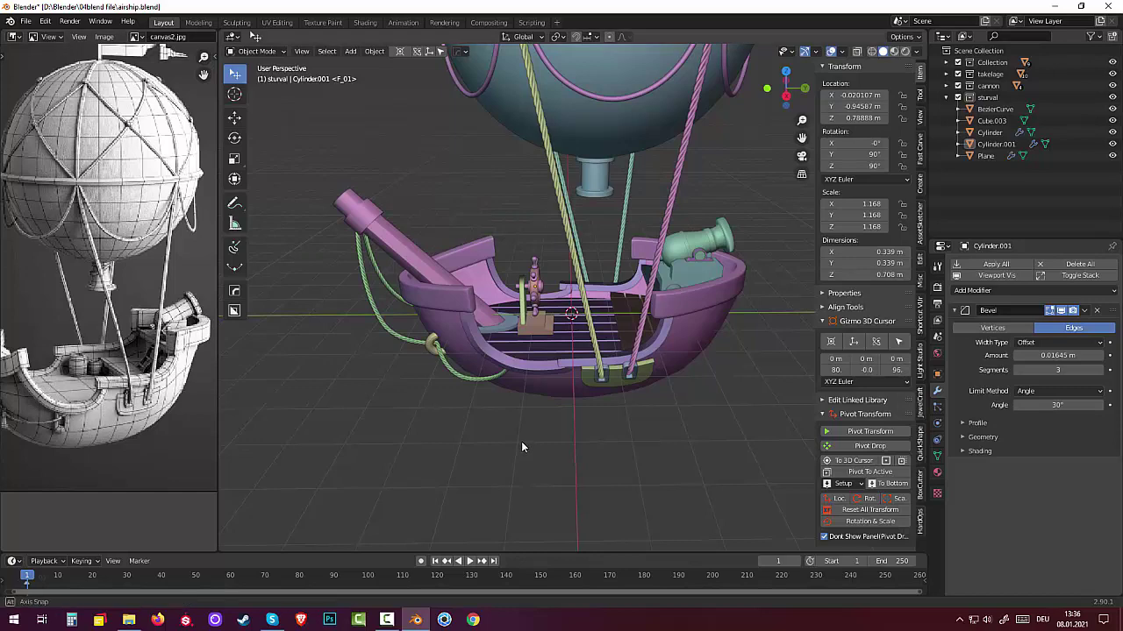
{"action": "mouse_move", "coordinate": [521, 442]}
{"action": "middle_mouse_down"}
{"action": "mouse_move", "coordinate": [622, 453]}
{"action": "mouse_move", "coordinate": [703, 442]}
{"action": "mouse_move", "coordinate": [695, 453]}
{"action": "middle_mouse_up"}
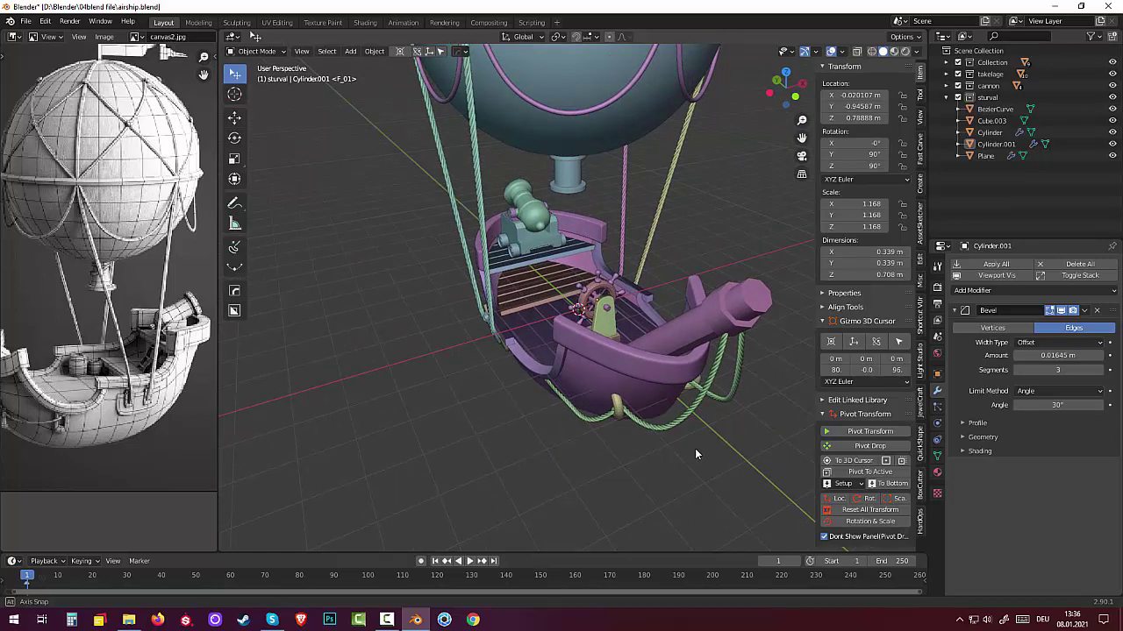
{"action": "middle_click_drag", "start_coordinate": [695, 453], "coordinate": [539, 435]}
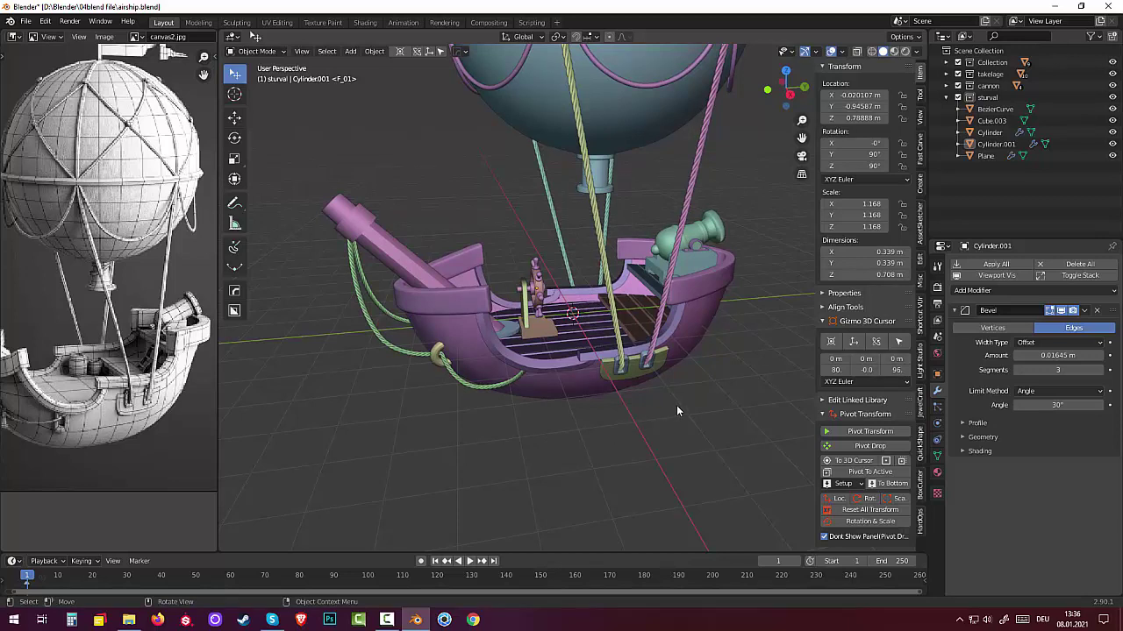
{"action": "key", "text": "KP_3"}
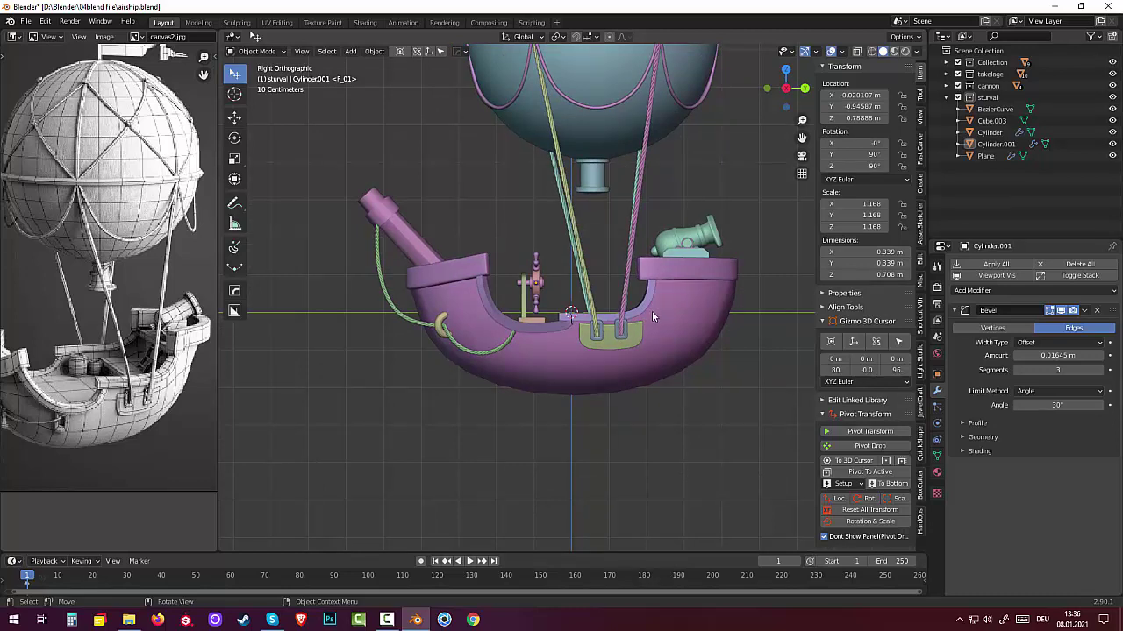
{"action": "mouse_move", "coordinate": [652, 311]}
{"action": "middle_mouse_down"}
{"action": "mouse_move", "coordinate": [656, 340]}
{"action": "mouse_move", "coordinate": [663, 322]}
{"action": "mouse_move", "coordinate": [694, 332]}
{"action": "mouse_move", "coordinate": [696, 344]}
{"action": "mouse_move", "coordinate": [635, 322]}
{"action": "middle_mouse_up"}
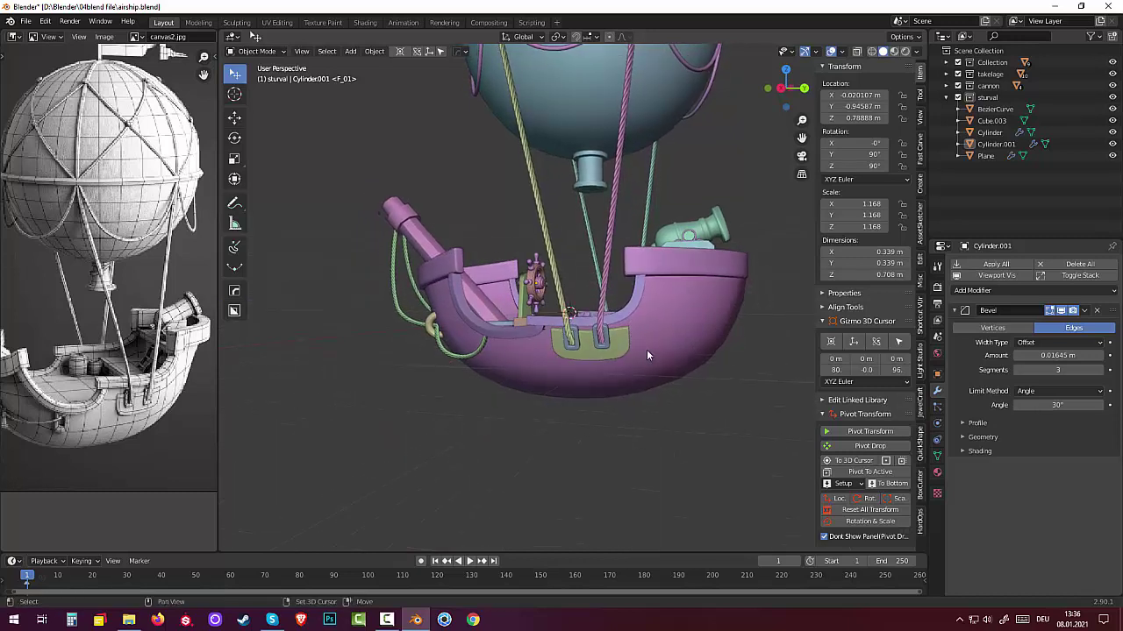
{"action": "key", "text": "shift+a"}
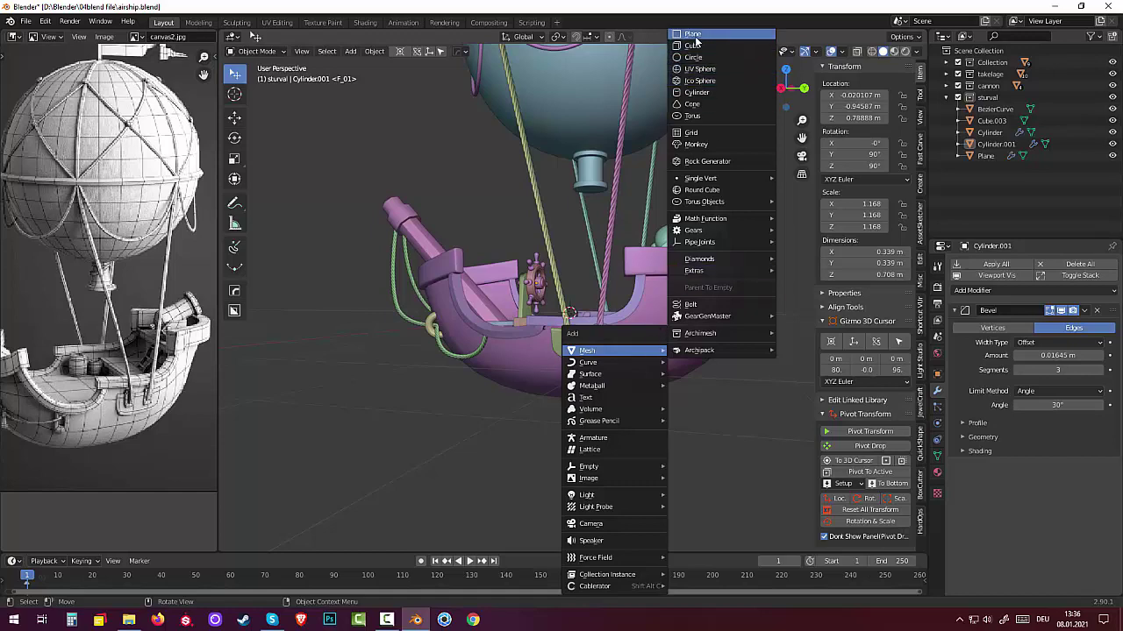
Add a 2 m plane and rotate it 90° about Y so it stands upright.
{"action": "left_click", "coordinate": [693, 34]}
{"action": "mouse_move", "coordinate": [612, 305]}
{"action": "middle_mouse_down"}
{"action": "mouse_move", "coordinate": [653, 338]}
{"action": "mouse_move", "coordinate": [642, 344]}
{"action": "middle_mouse_up"}
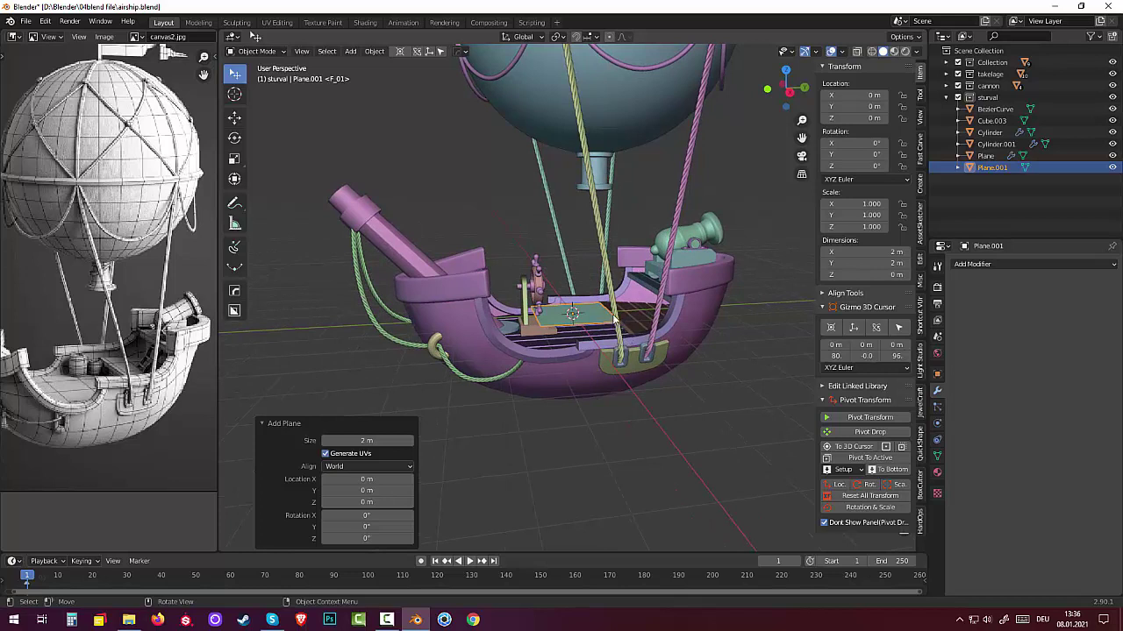
{"action": "type", "text": "r"}
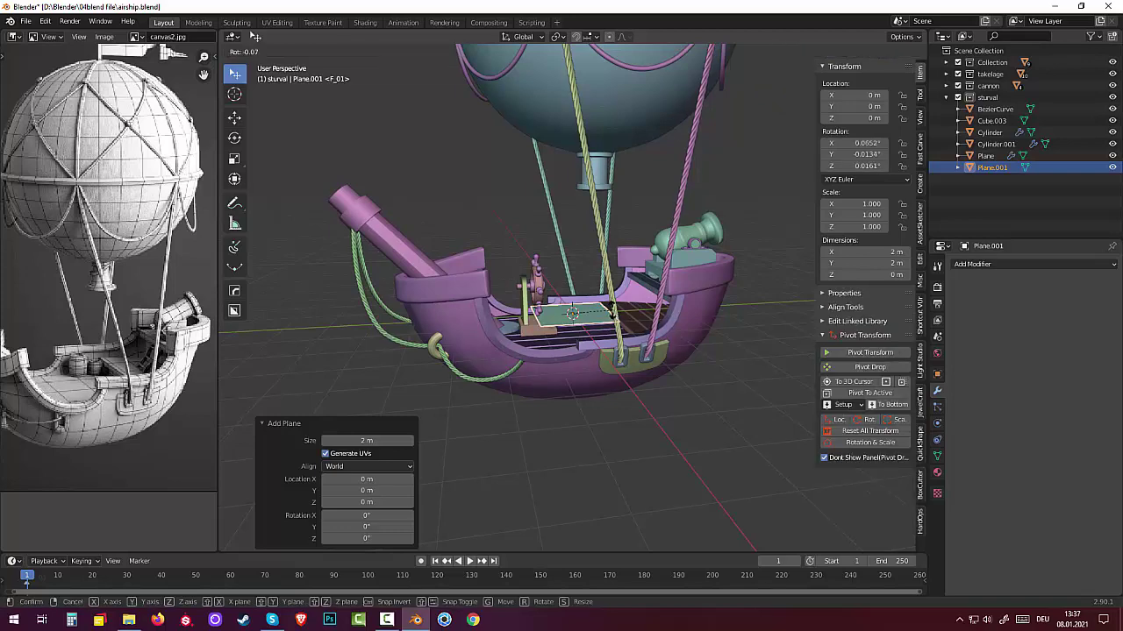
{"action": "type", "text": "y90"}
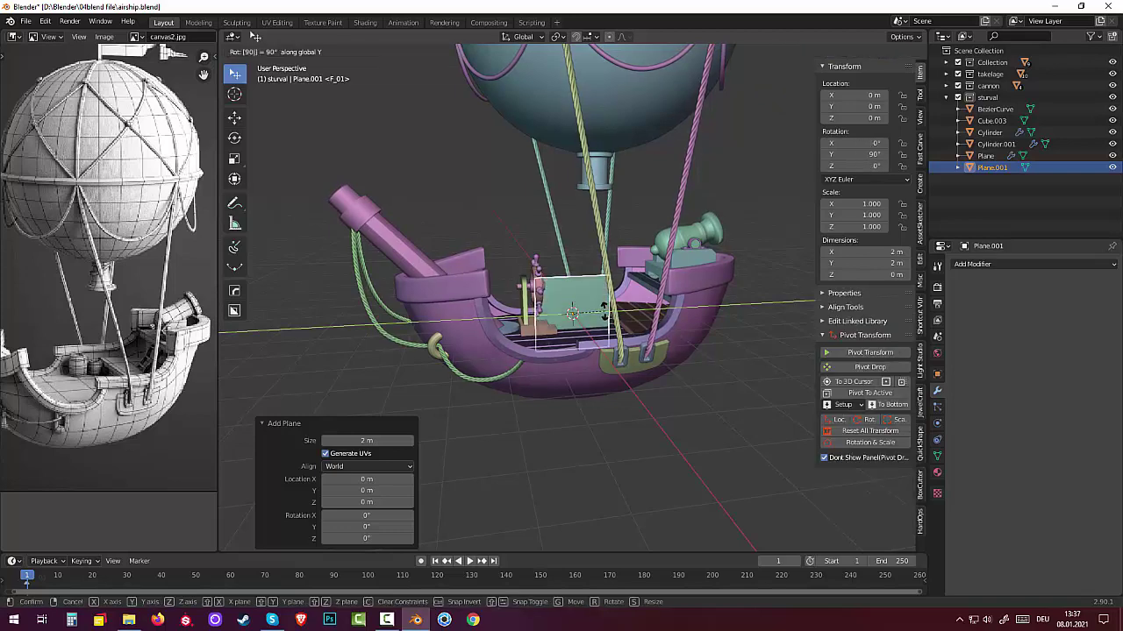
{"action": "key", "text": "Return"}
{"action": "mouse_move", "coordinate": [526, 290]}
{"action": "middle_mouse_down"}
{"action": "mouse_move", "coordinate": [558, 291]}
{"action": "mouse_move", "coordinate": [602, 323]}
{"action": "mouse_move", "coordinate": [593, 331]}
{"action": "middle_mouse_up"}
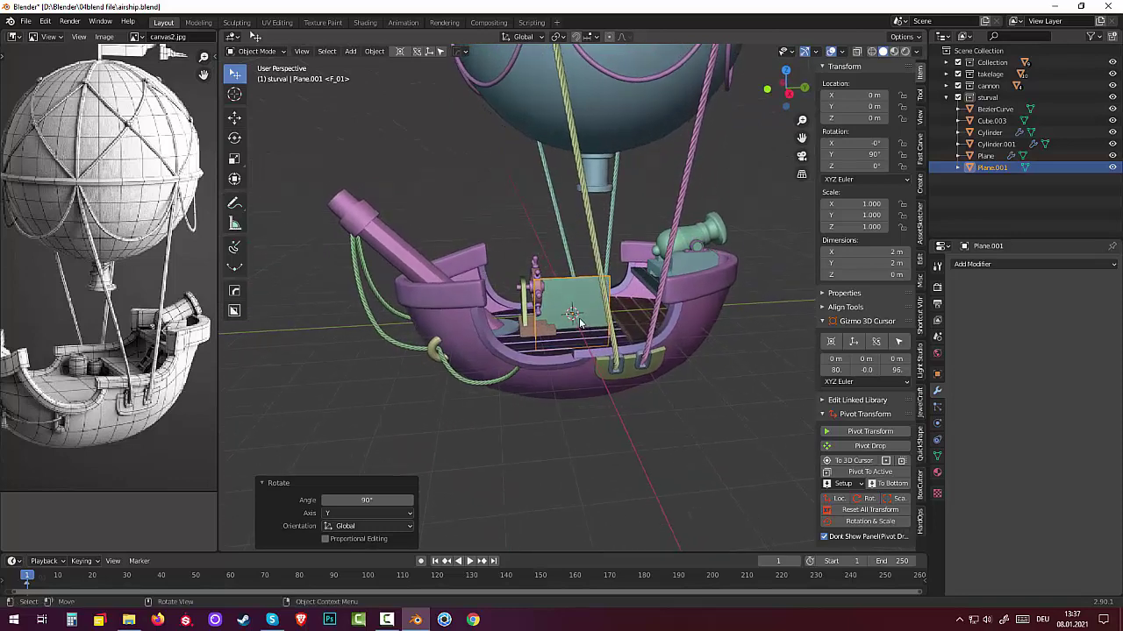
Move the plane toward the cannon end and reduce its height and width.
{"action": "key", "text": "g"}
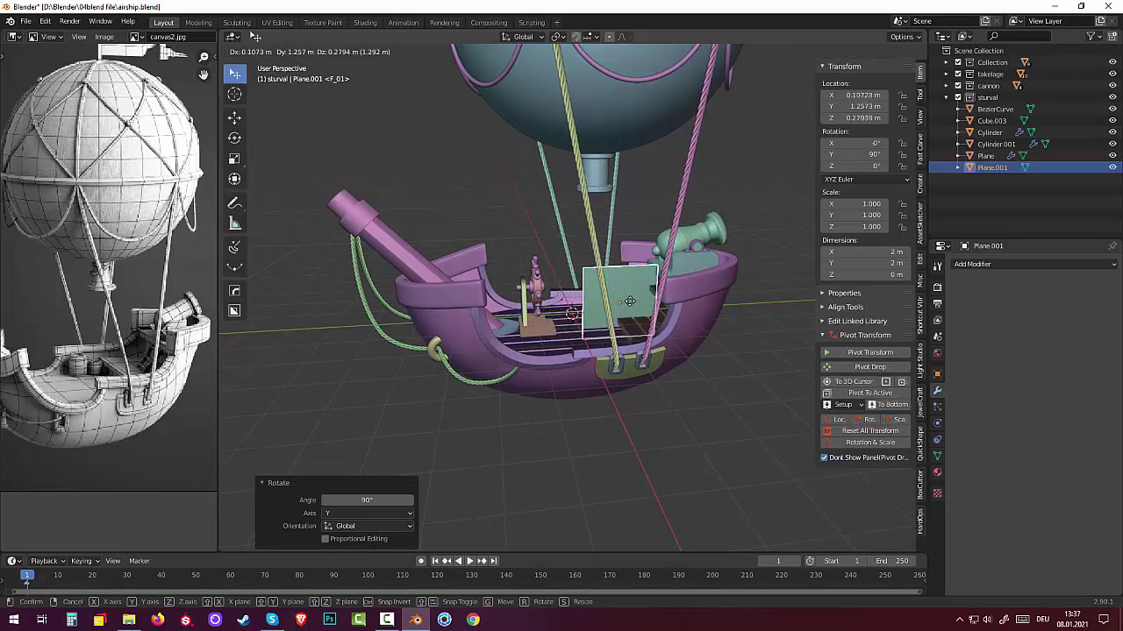
{"action": "left_click", "coordinate": [617, 296]}
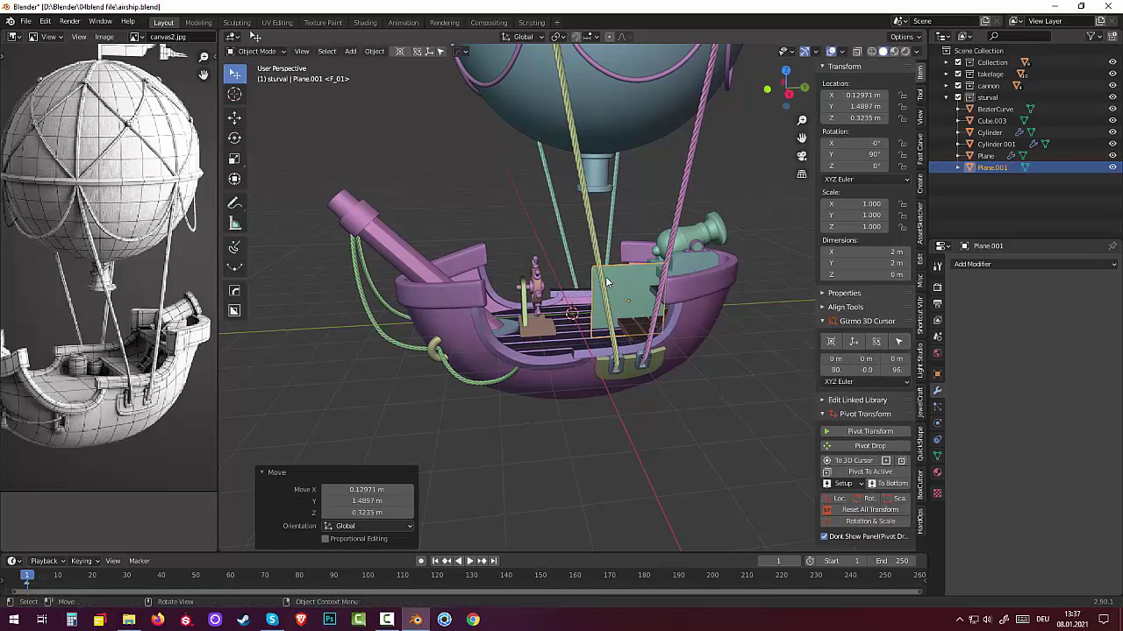
{"action": "key", "text": "s"}
{"action": "key", "text": "z"}
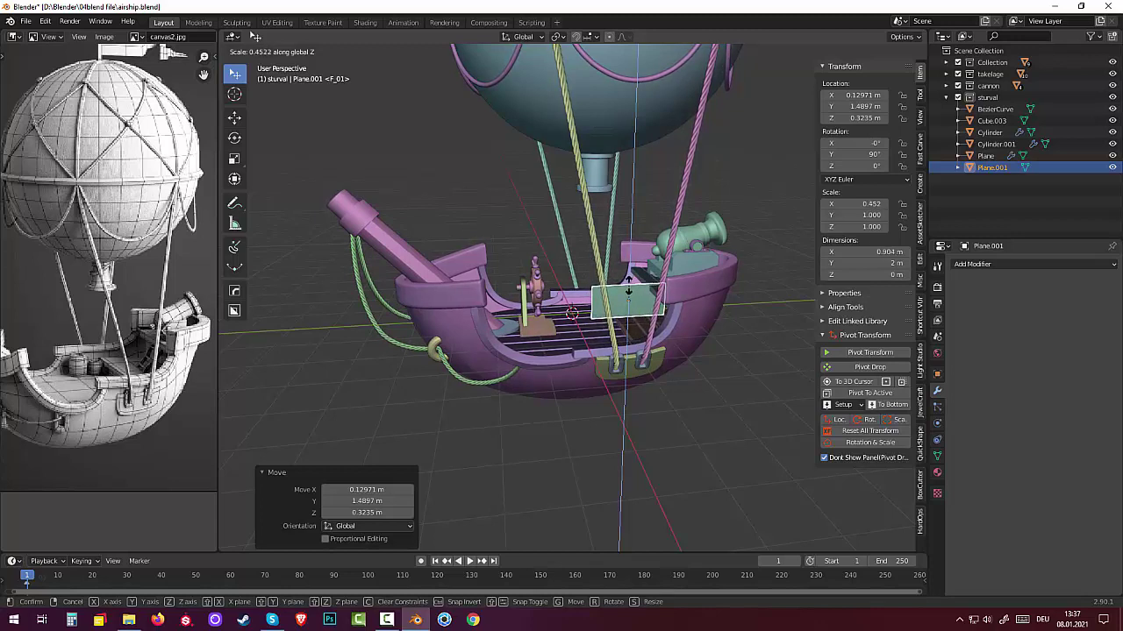
{"action": "left_click", "coordinate": [628, 289]}
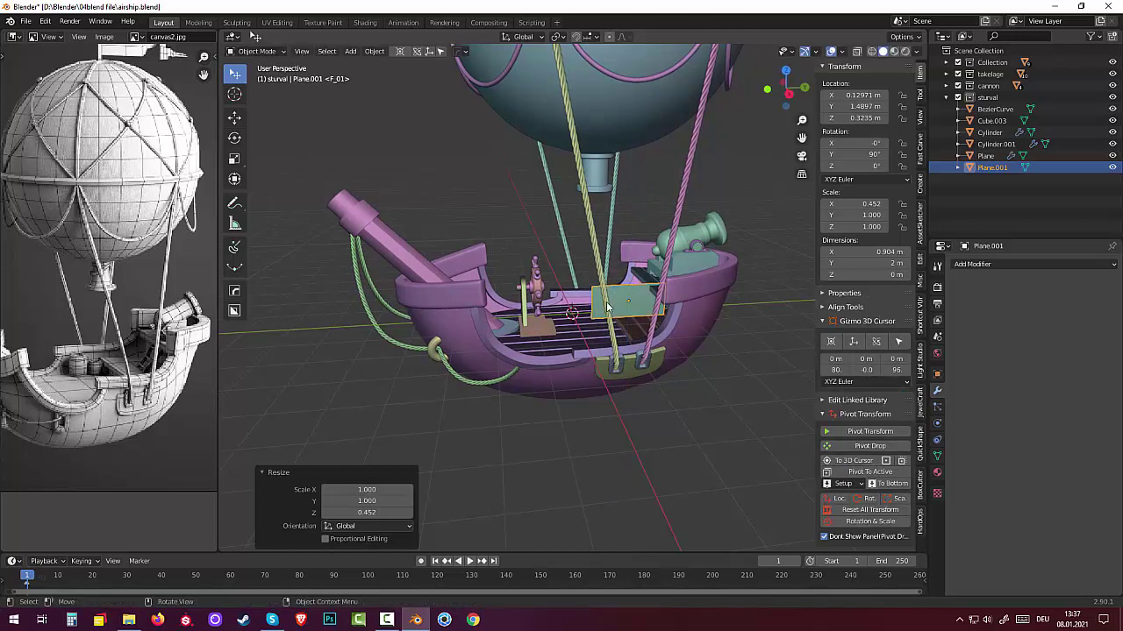
{"action": "key", "text": "s"}
{"action": "key", "text": "y"}
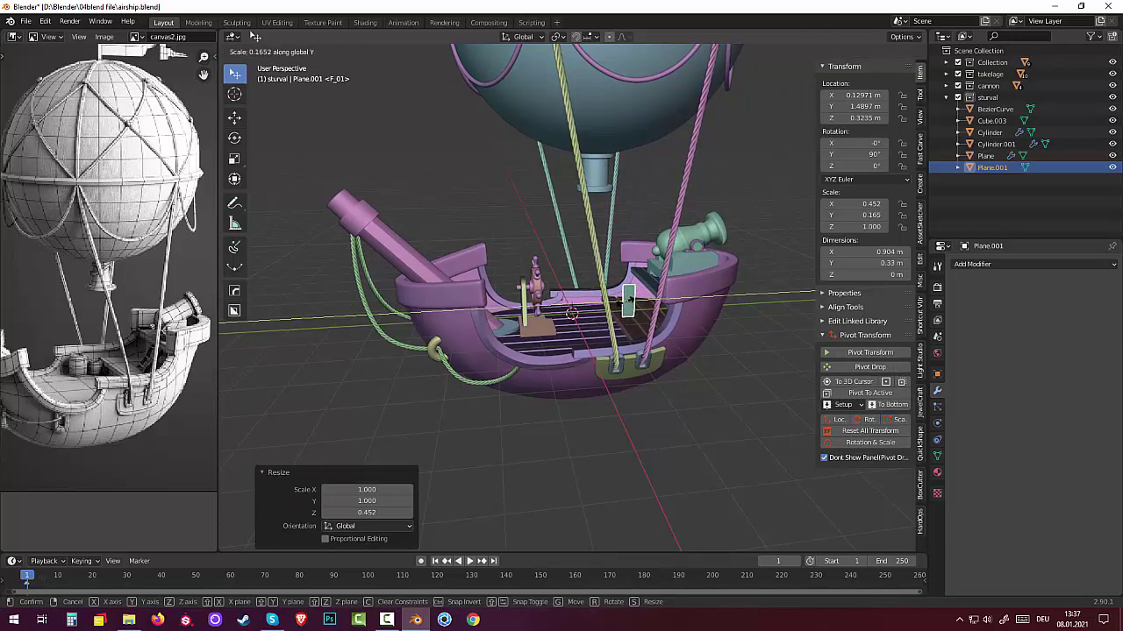
{"action": "left_click", "coordinate": [618, 305]}
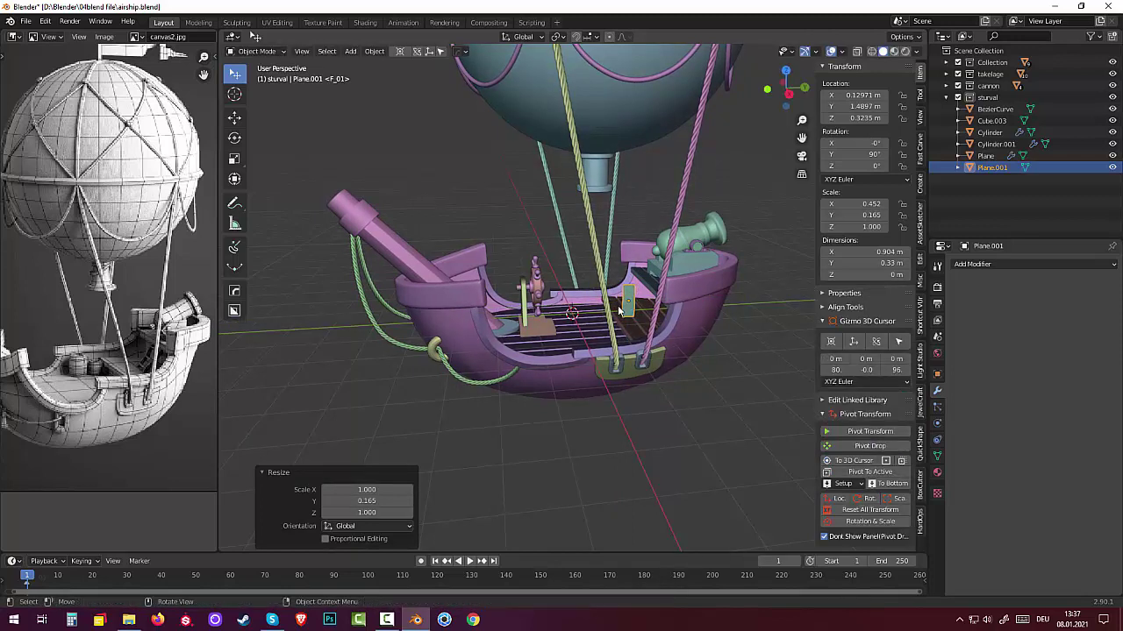
Shrink the plane further and thin it along Y to about 0.865 × 0.215 m.
{"action": "mouse_move", "coordinate": [614, 306]}
{"action": "middle_mouse_down"}
{"action": "mouse_move", "coordinate": [584, 325]}
{"action": "mouse_move", "coordinate": [793, 314]}
{"action": "mouse_move", "coordinate": [665, 303]}
{"action": "mouse_move", "coordinate": [524, 314]}
{"action": "mouse_move", "coordinate": [532, 289]}
{"action": "mouse_move", "coordinate": [534, 312]}
{"action": "mouse_move", "coordinate": [562, 300]}
{"action": "mouse_move", "coordinate": [582, 309]}
{"action": "mouse_move", "coordinate": [542, 313]}
{"action": "middle_mouse_up"}
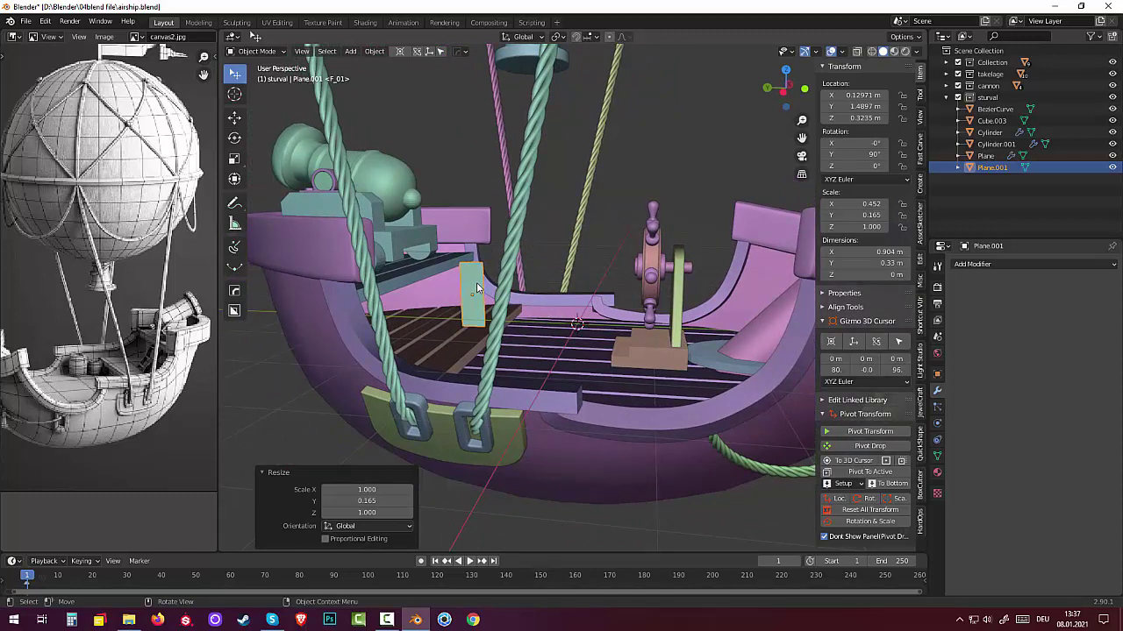
{"action": "mouse_move", "coordinate": [477, 282]}
{"action": "middle_mouse_down"}
{"action": "mouse_move", "coordinate": [518, 261]}
{"action": "mouse_move", "coordinate": [473, 303]}
{"action": "middle_mouse_up"}
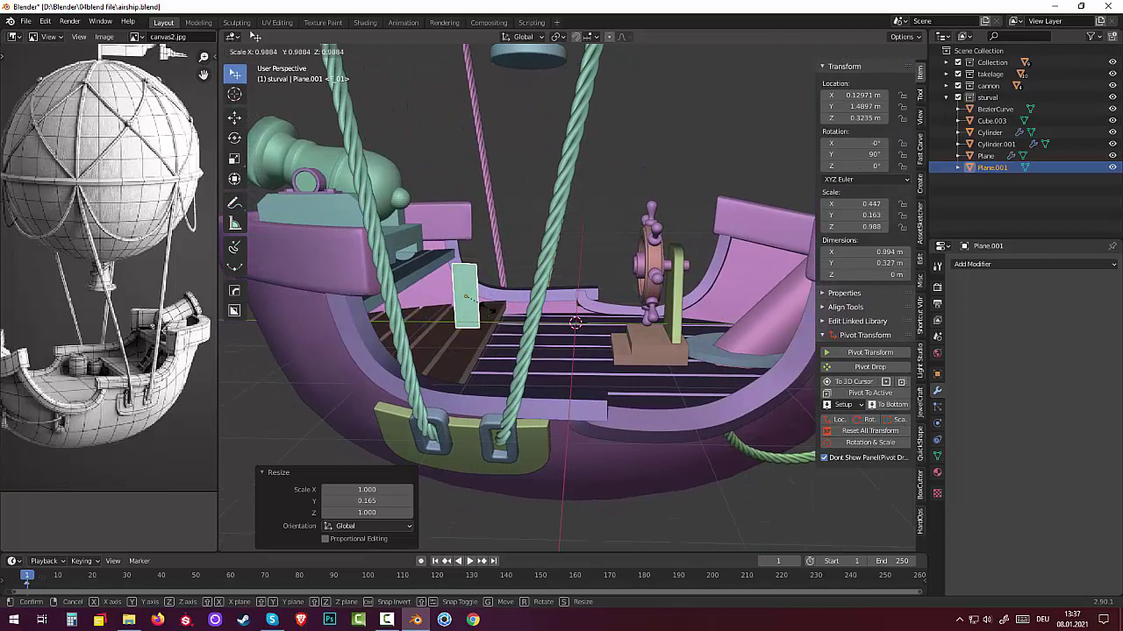
{"action": "key", "text": "s"}
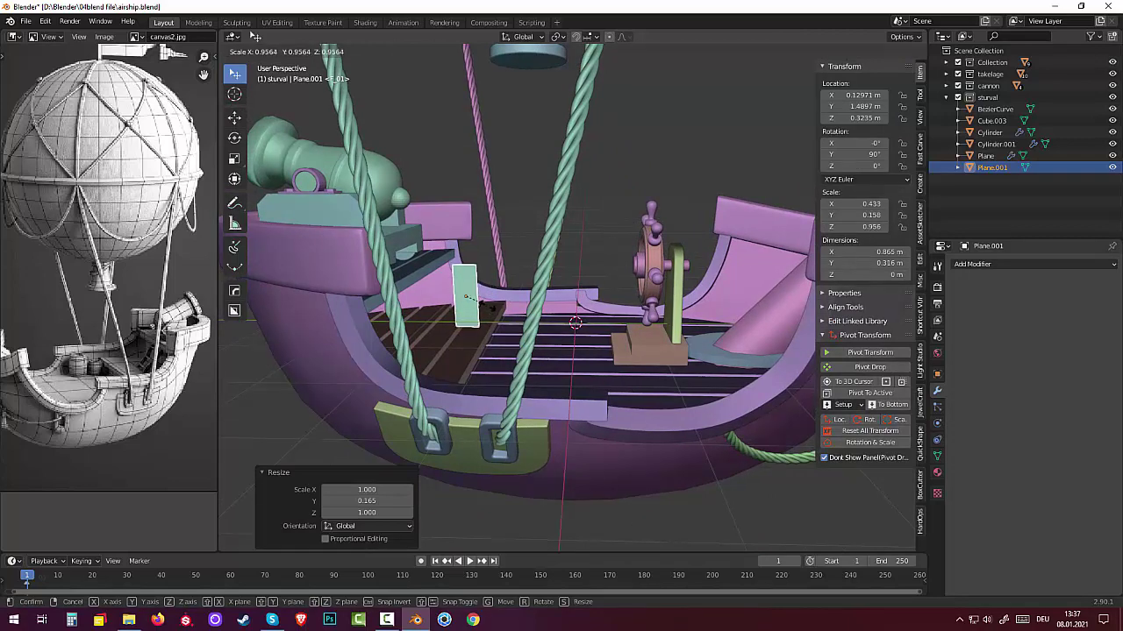
{"action": "left_click", "coordinate": [490, 308]}
{"action": "key", "text": "s"}
{"action": "key", "text": "y"}
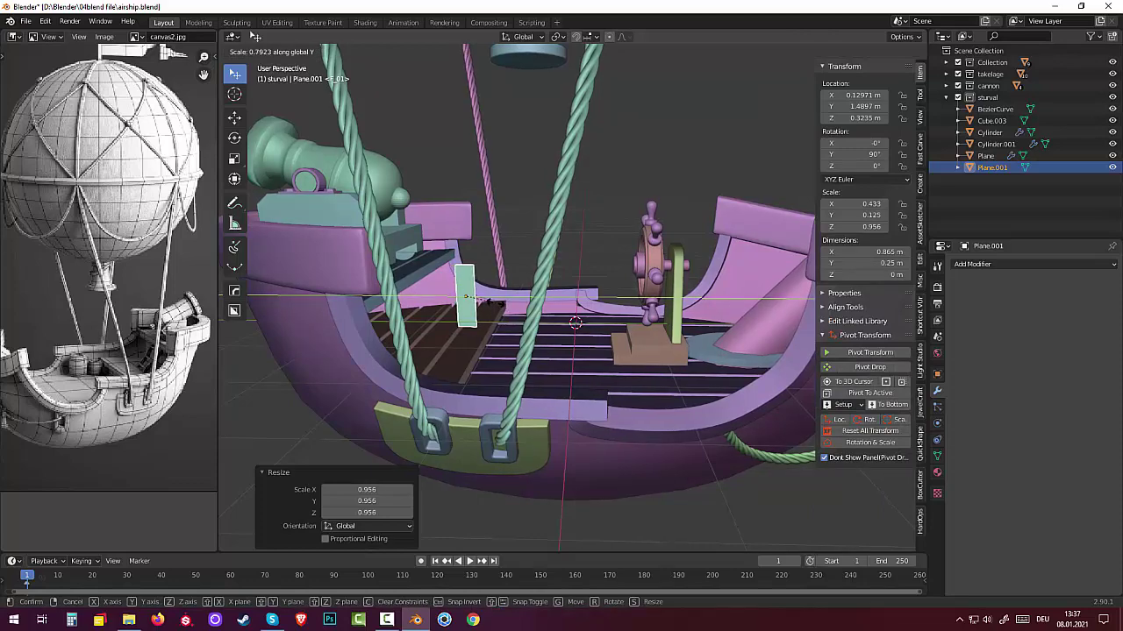
{"action": "left_click", "coordinate": [547, 310]}
Slide the plank along X to 3.0008 m beside the stern hull wall, adding then undoing a modifier.
{"action": "mouse_move", "coordinate": [546, 311]}
{"action": "middle_mouse_down"}
{"action": "mouse_move", "coordinate": [299, 277]}
{"action": "mouse_move", "coordinate": [456, 336]}
{"action": "mouse_move", "coordinate": [480, 357]}
{"action": "mouse_move", "coordinate": [608, 271]}
{"action": "middle_mouse_up"}
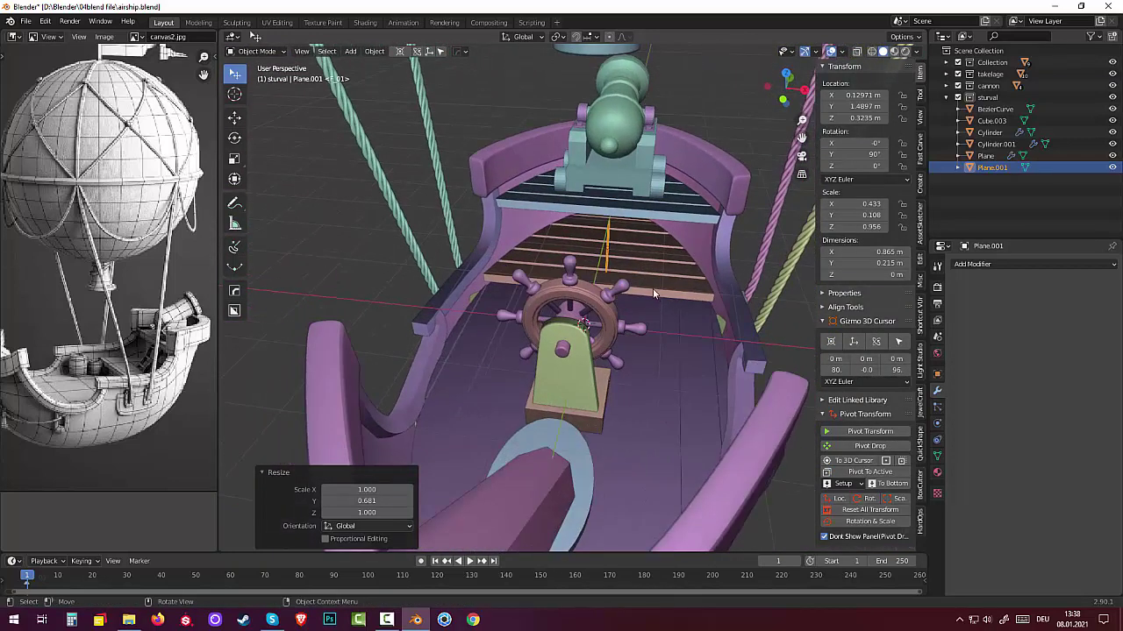
{"action": "key", "text": "g"}
{"action": "key", "text": "x"}
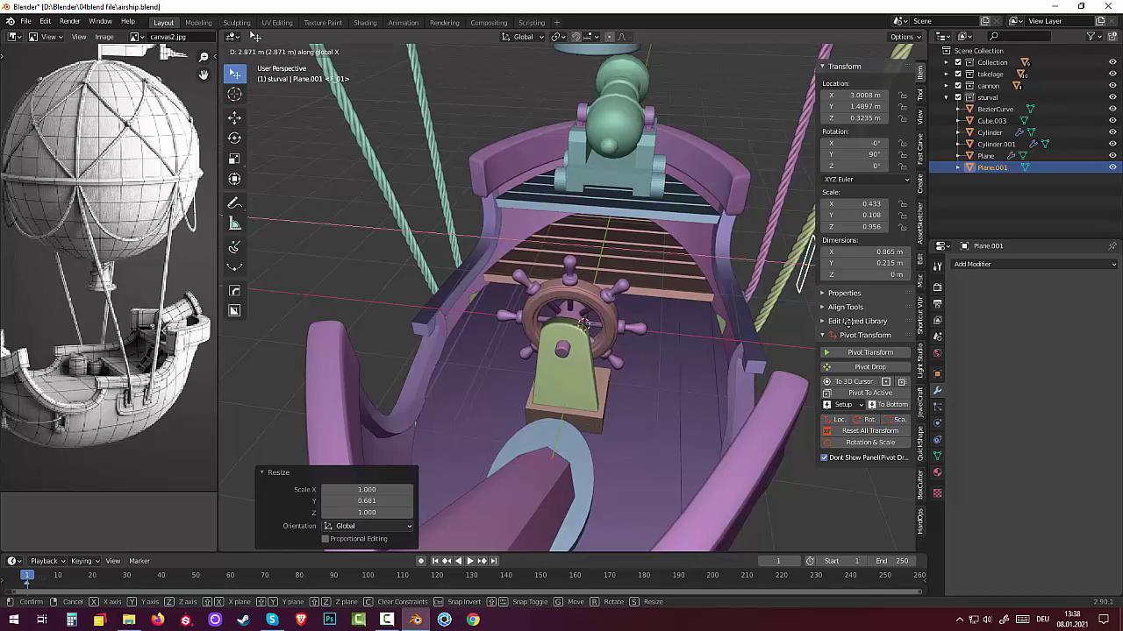
{"action": "left_click", "coordinate": [784, 313]}
{"action": "middle_click_drag", "start_coordinate": [784, 313], "coordinate": [654, 264]}
{"action": "scroll", "coordinate": [658, 281], "scroll_direction": "down", "scroll_amount": 4}
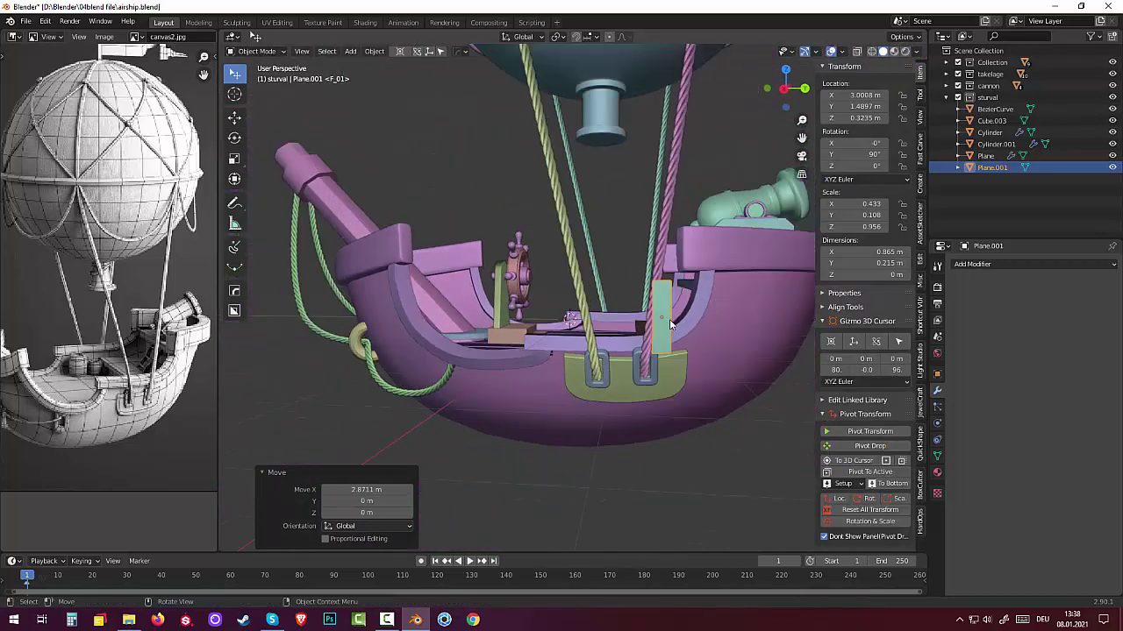
{"action": "middle_click_drag", "start_coordinate": [669, 320], "coordinate": [680, 335]}
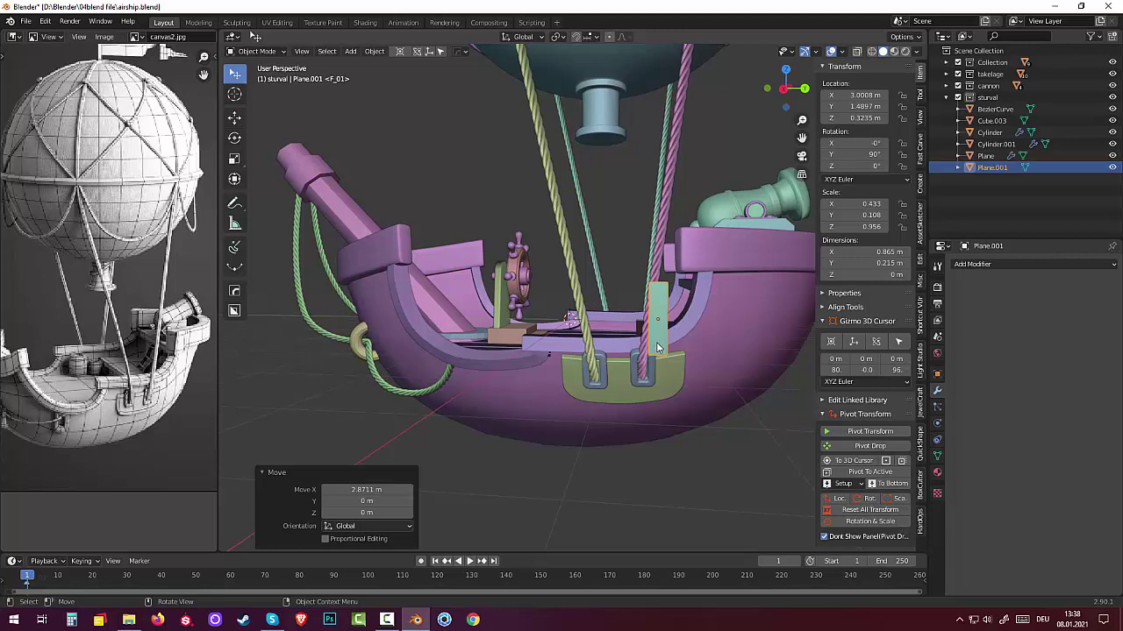
{"action": "key", "text": "ctrl+2"}
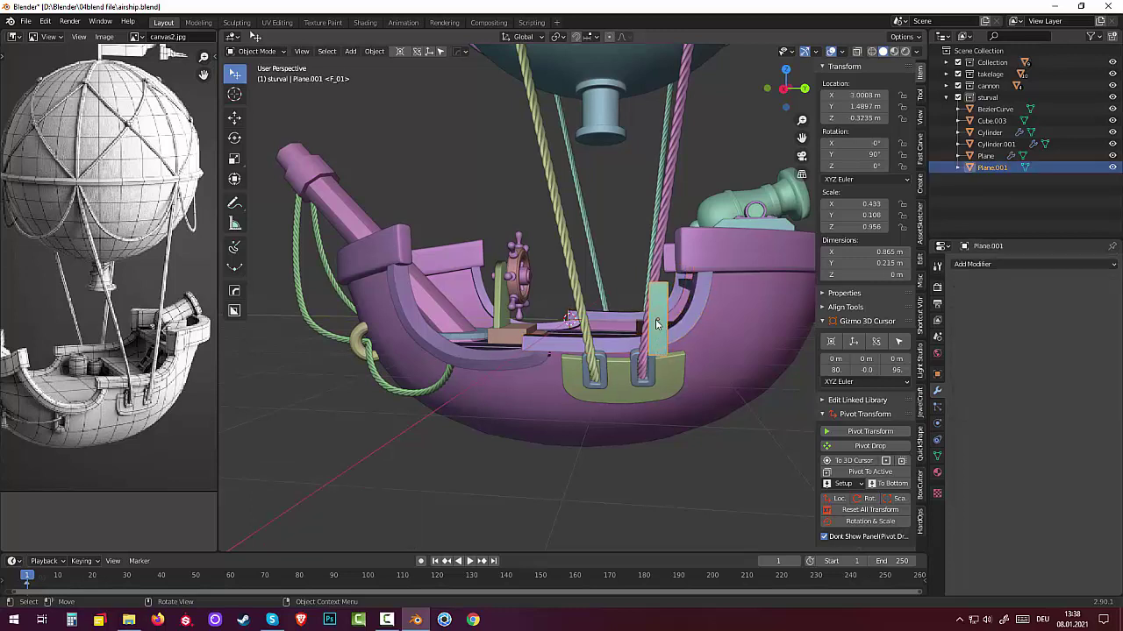
{"action": "key", "text": "ctrl+z"}
Add three horizontal loop cuts to the ladder plank and spread them apart along Z.
{"action": "key", "text": "Tab"}
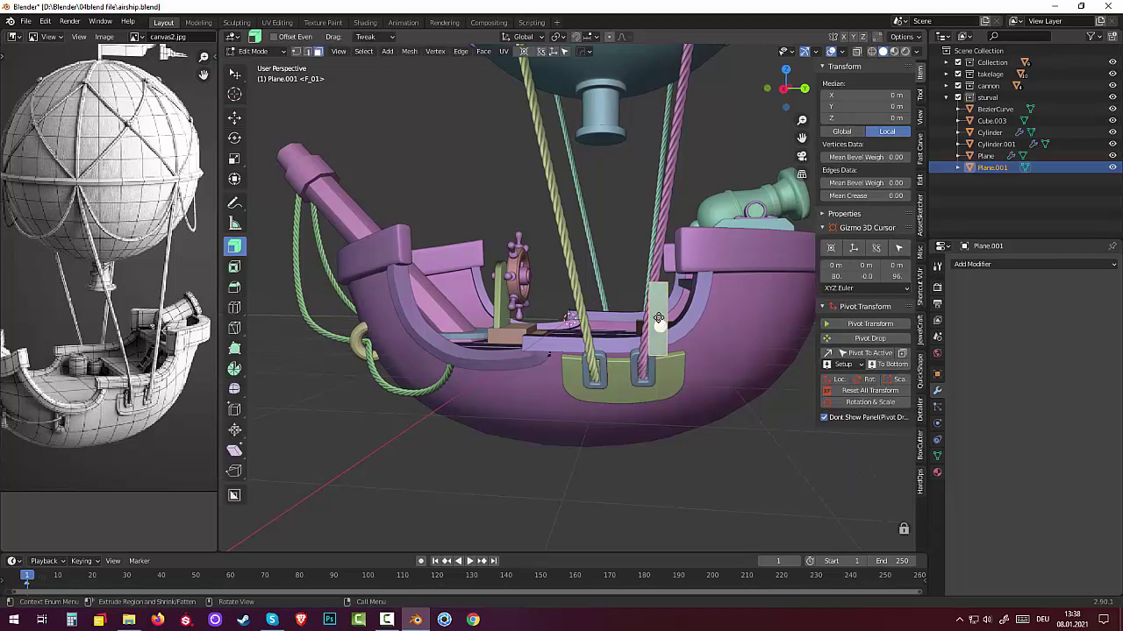
{"action": "key", "text": "ctrl+r"}
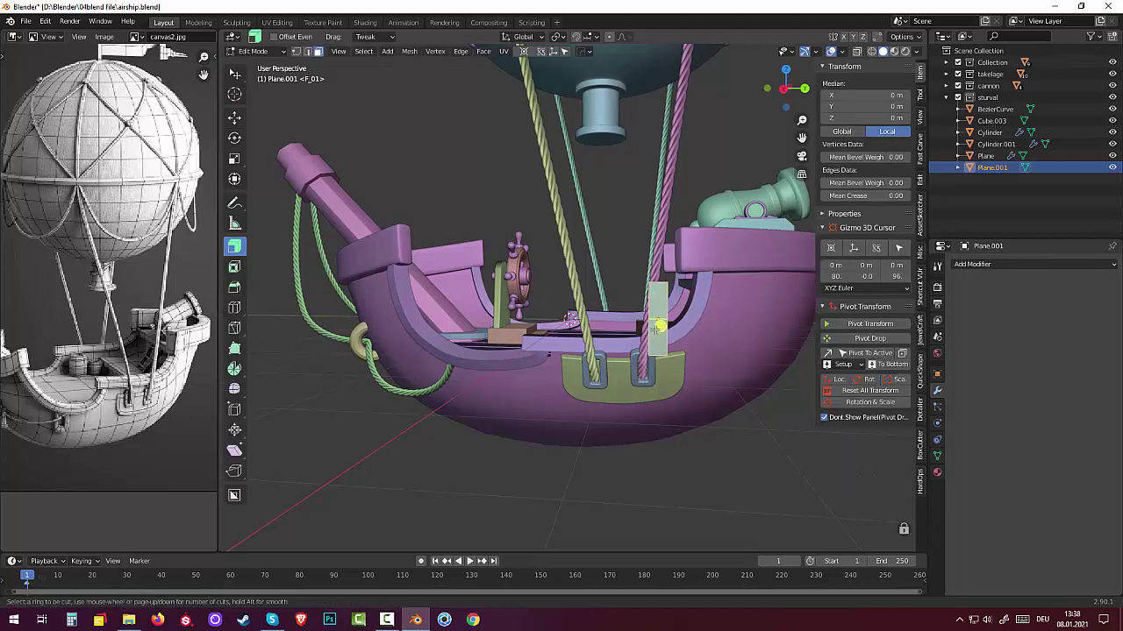
{"action": "scroll", "coordinate": [658, 326], "scroll_direction": "up", "scroll_amount": 1}
{"action": "scroll", "coordinate": [658, 326], "scroll_direction": "up", "scroll_amount": 1}
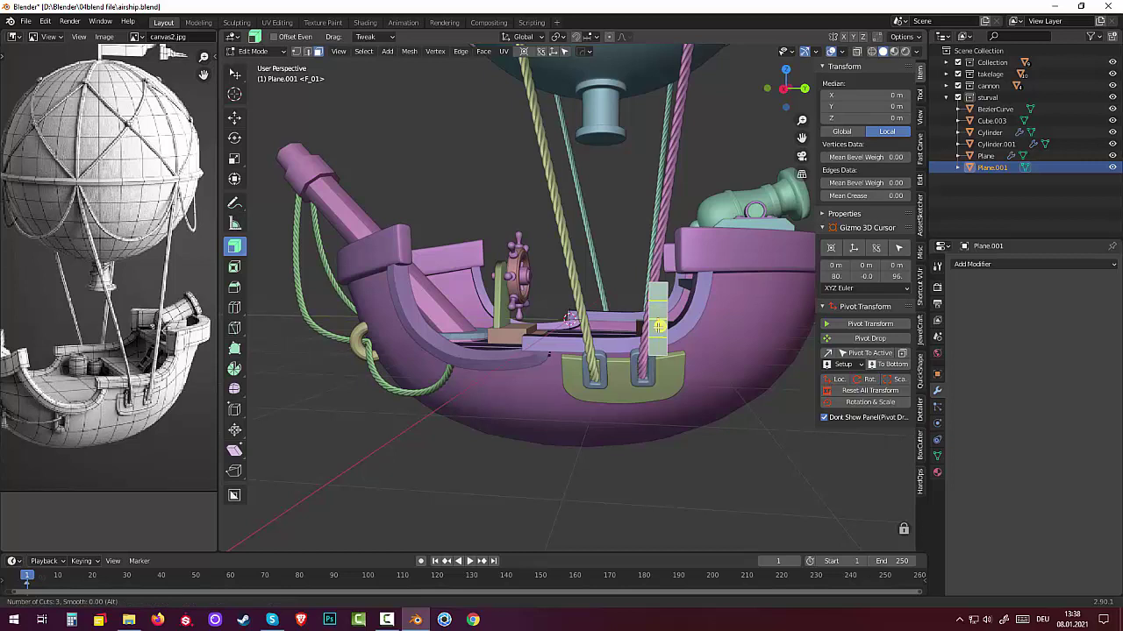
{"action": "left_click", "coordinate": [658, 326]}
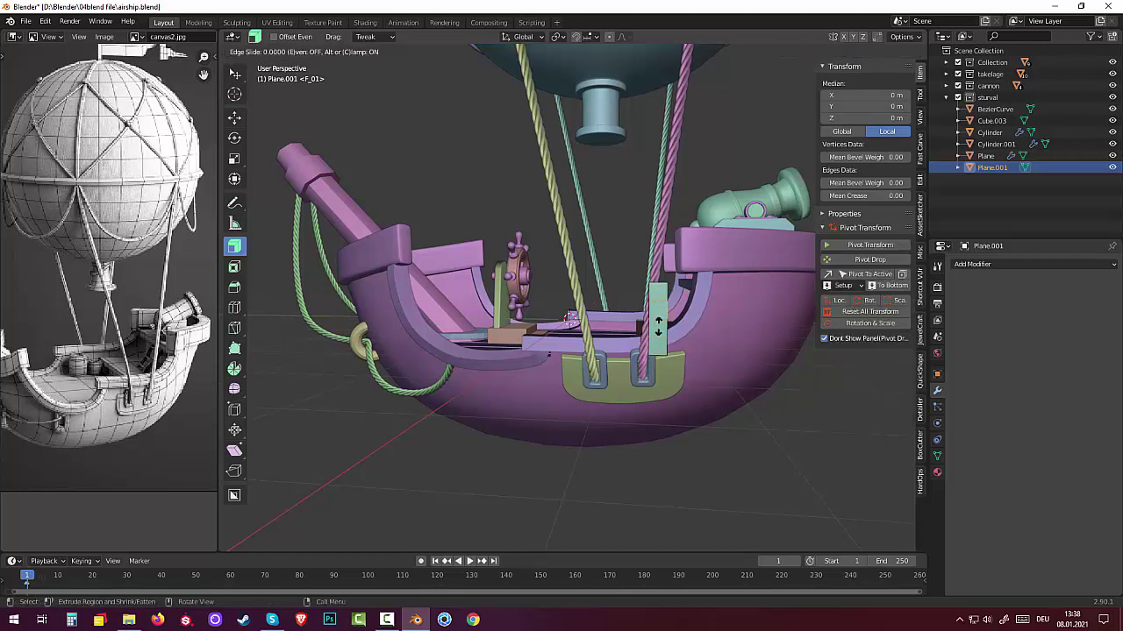
{"action": "key", "text": "s"}
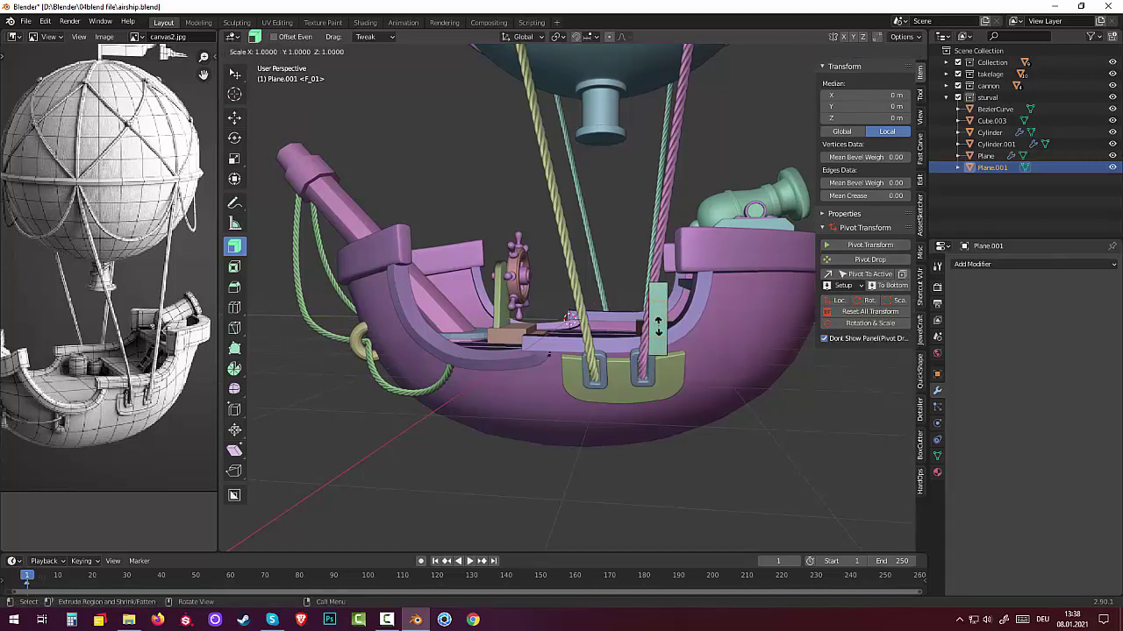
{"action": "key", "text": "z"}
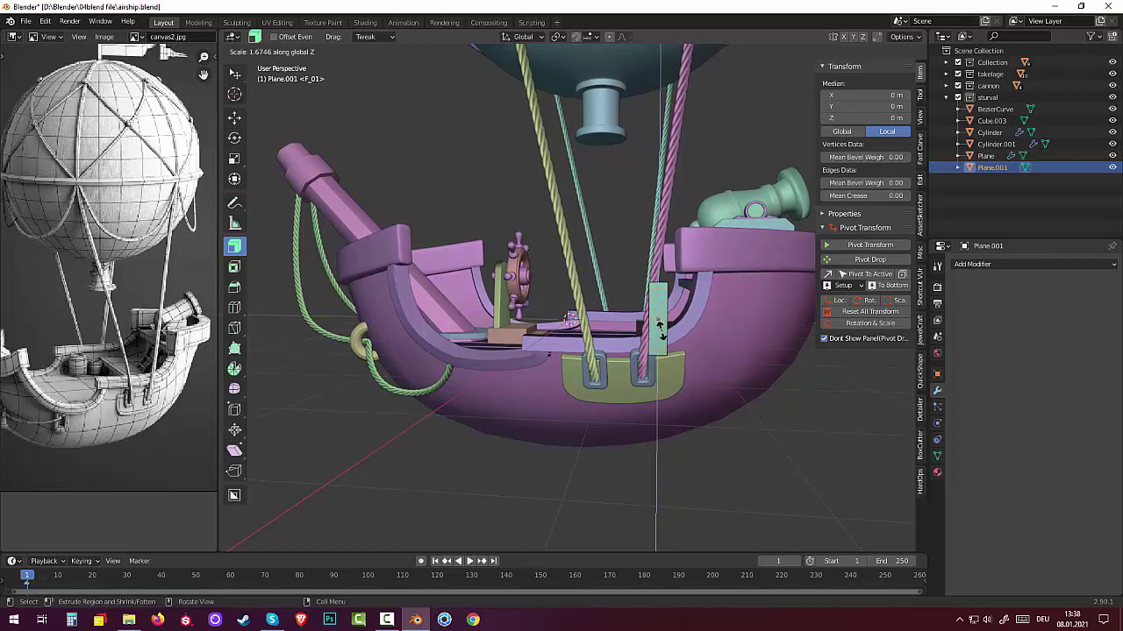
{"action": "left_click", "coordinate": [660, 326]}
Bevel several of the plank's edges by about 0.0861 m with one segment.
{"action": "left_click", "coordinate": [670, 343]}
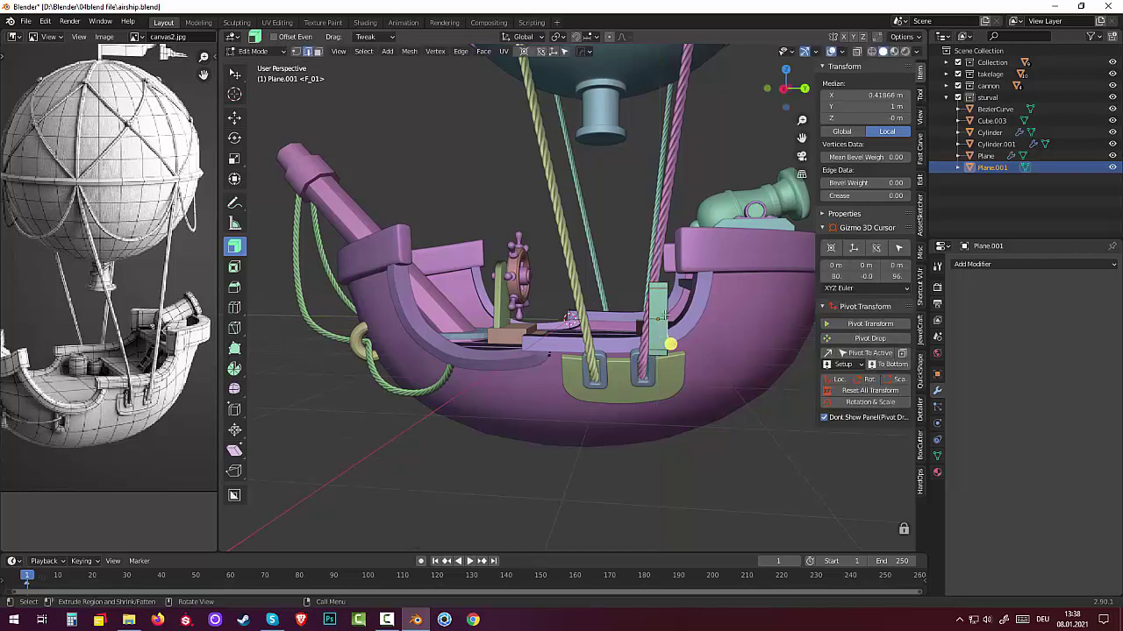
{"action": "left_click", "coordinate": [659, 291]}
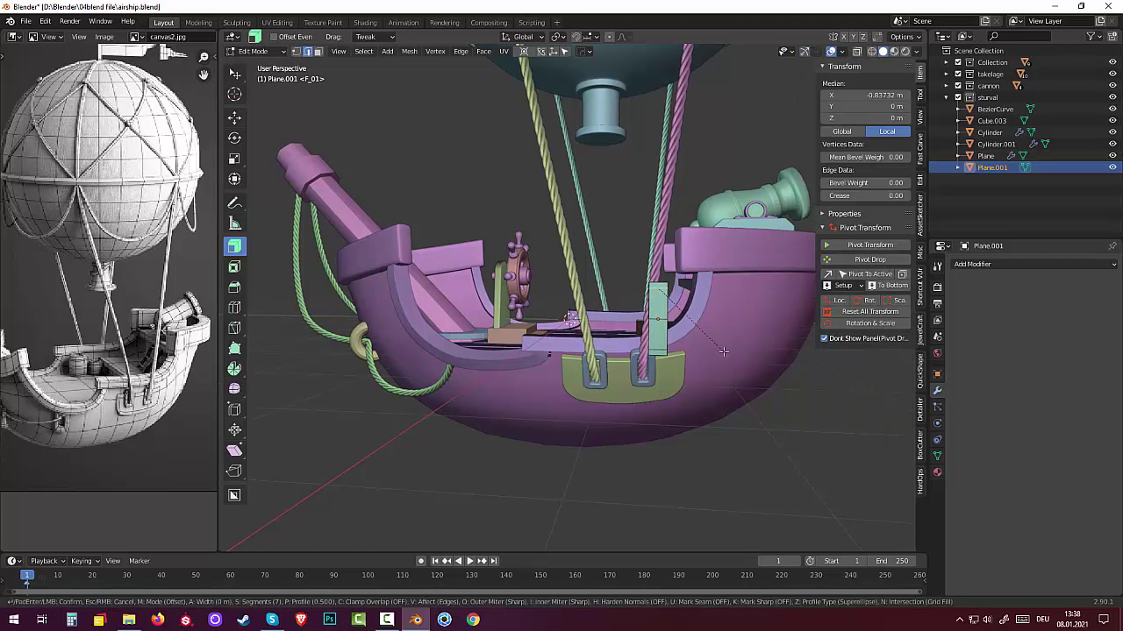
{"action": "key", "text": "ctrl+b"}
{"action": "scroll", "coordinate": [728, 352], "scroll_direction": "down", "scroll_amount": 2}
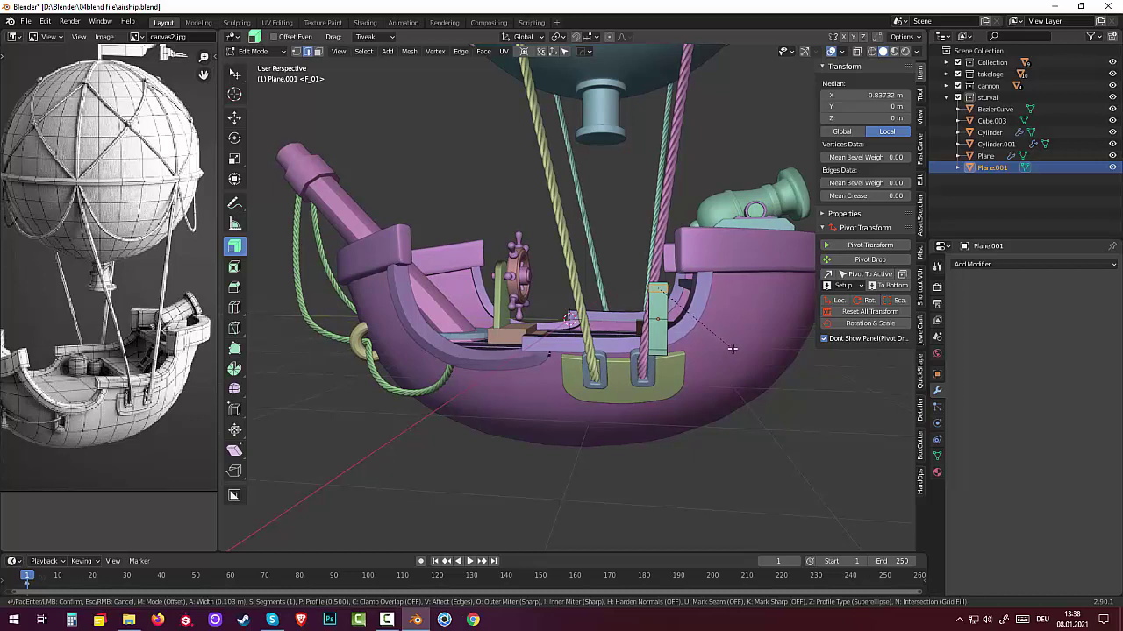
{"action": "left_click", "coordinate": [731, 348]}
{"action": "left_click", "coordinate": [659, 320]}
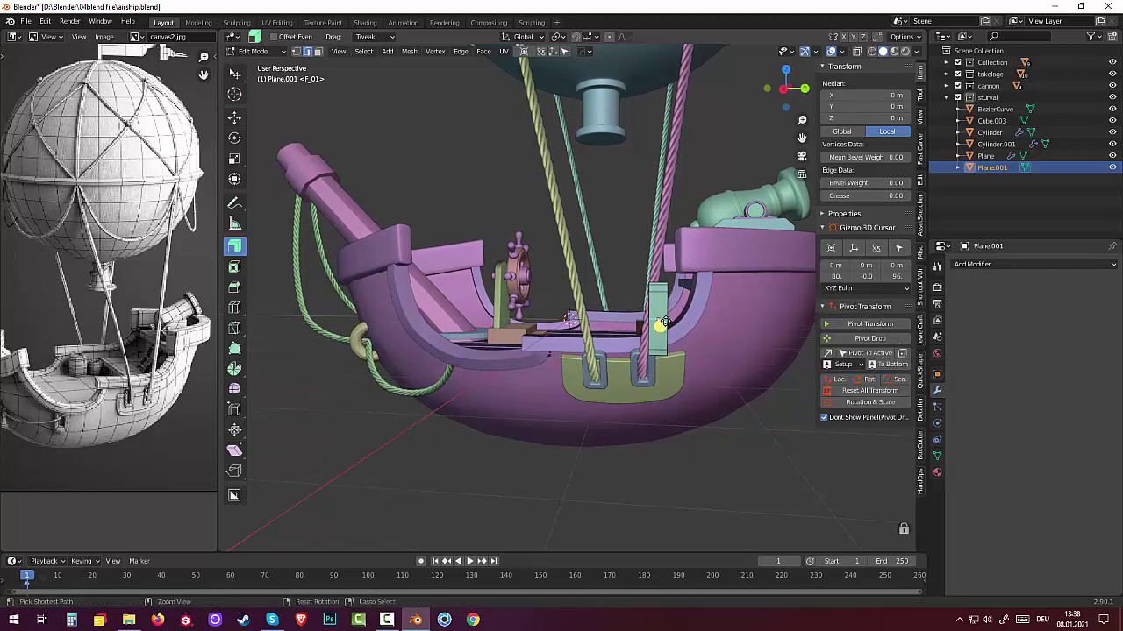
{"action": "left_click", "coordinate": [664, 323], "text": "ctrl"}
{"action": "key", "text": "ctrl+b"}
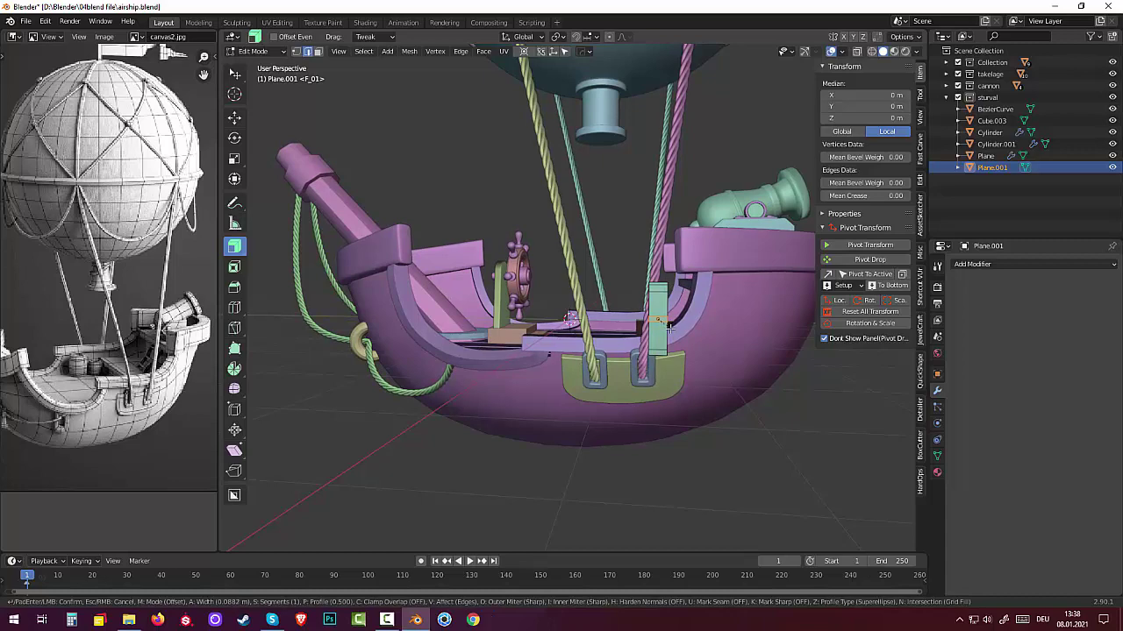
{"action": "left_click", "coordinate": [669, 327]}
{"action": "left_click", "coordinate": [659, 356]}
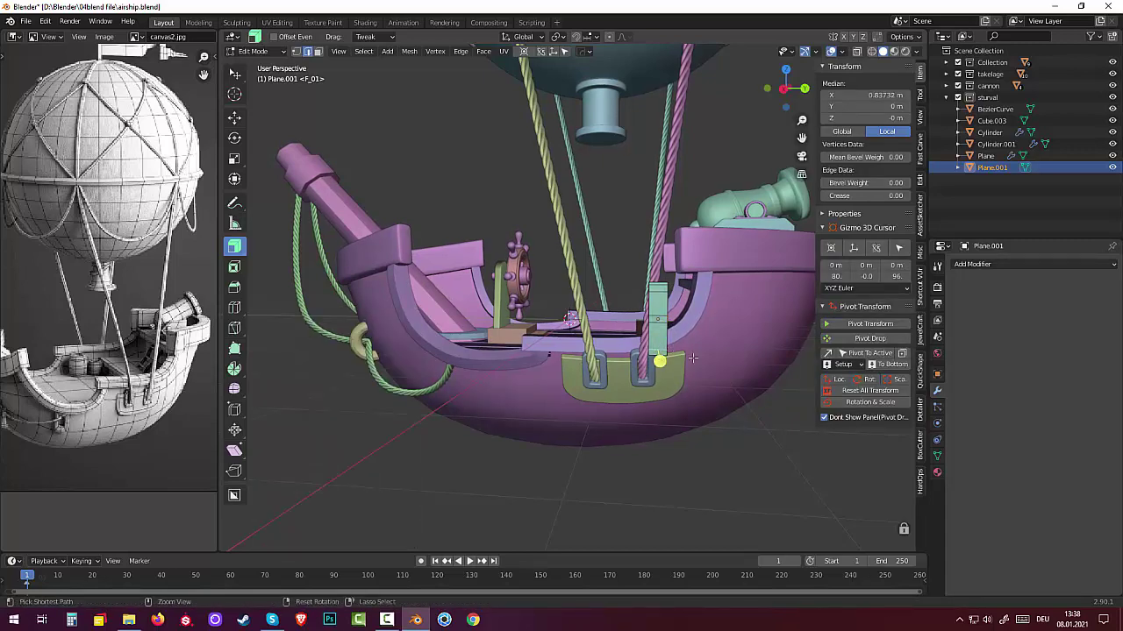
{"action": "key", "text": "ctrl+b"}
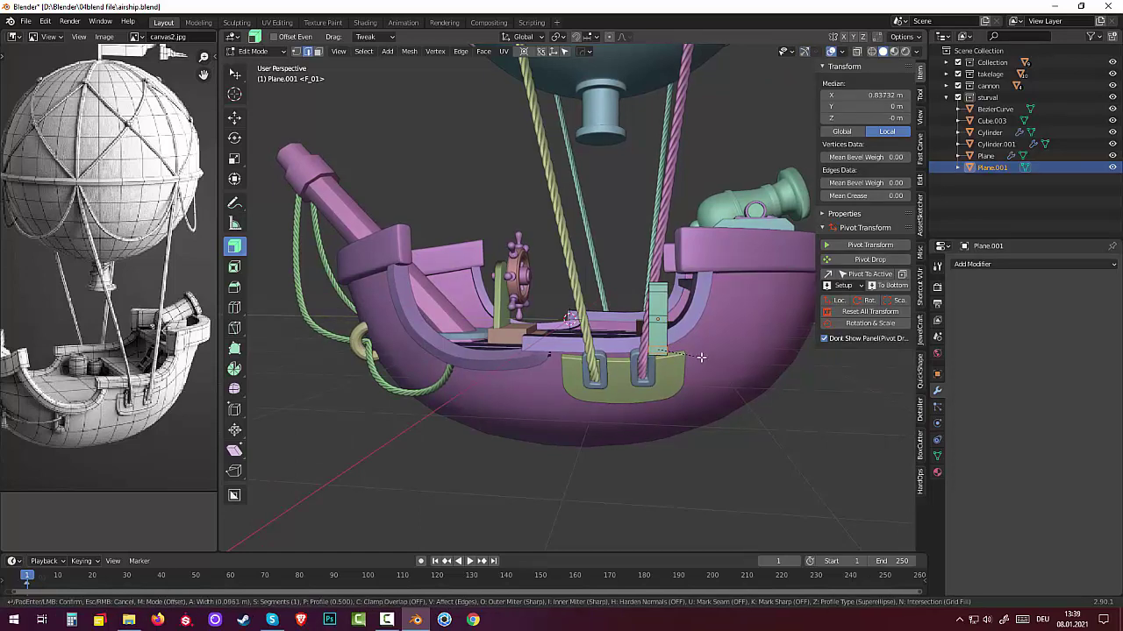
{"action": "left_click", "coordinate": [706, 364]}
{"action": "left_click", "coordinate": [727, 394]}
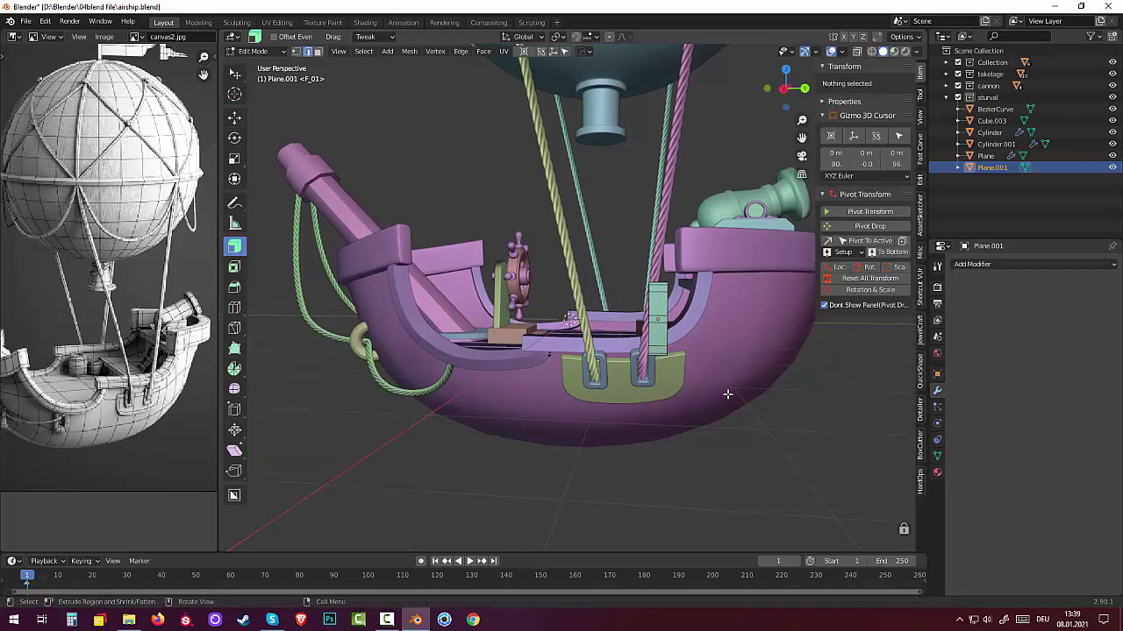
{"action": "mouse_move", "coordinate": [727, 394]}
{"action": "middle_mouse_down"}
{"action": "mouse_move", "coordinate": [727, 411]}
{"action": "mouse_move", "coordinate": [722, 397]}
{"action": "middle_mouse_up"}
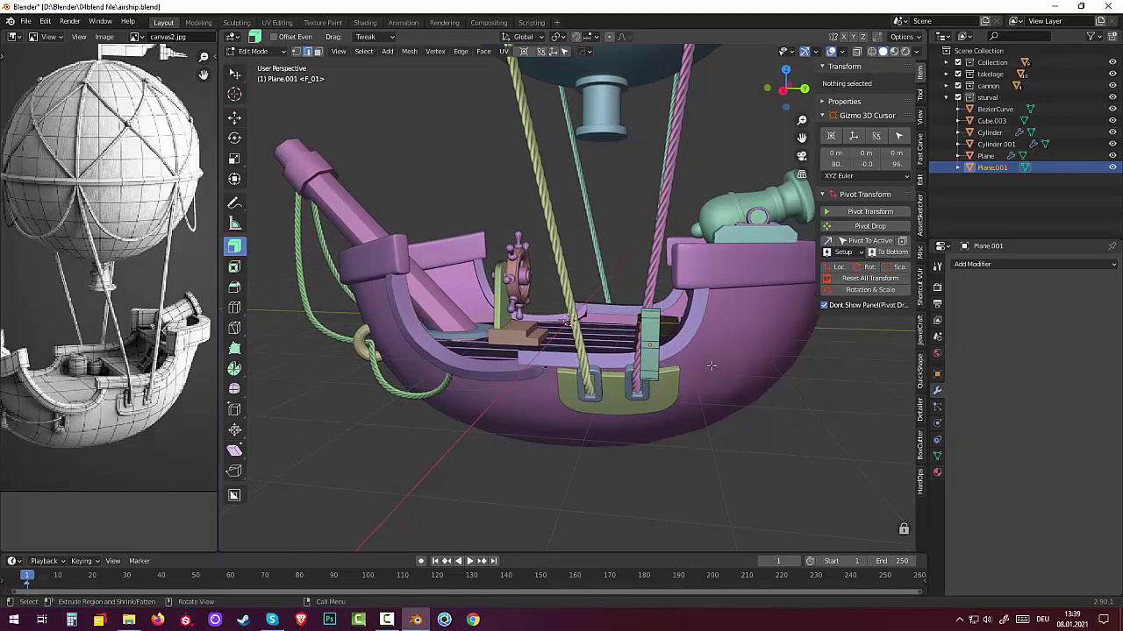
Push one corner vertex of the plank inward with Shrink/Fatten in vertex select mode.
{"action": "left_click", "coordinate": [656, 299]}
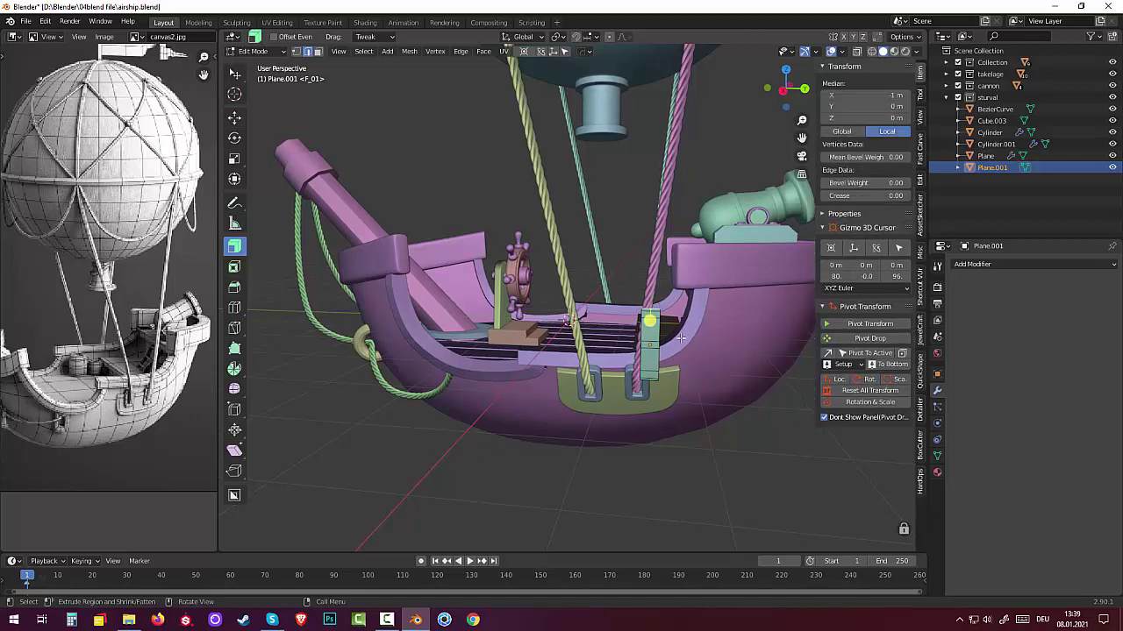
{"action": "key", "text": "b"}
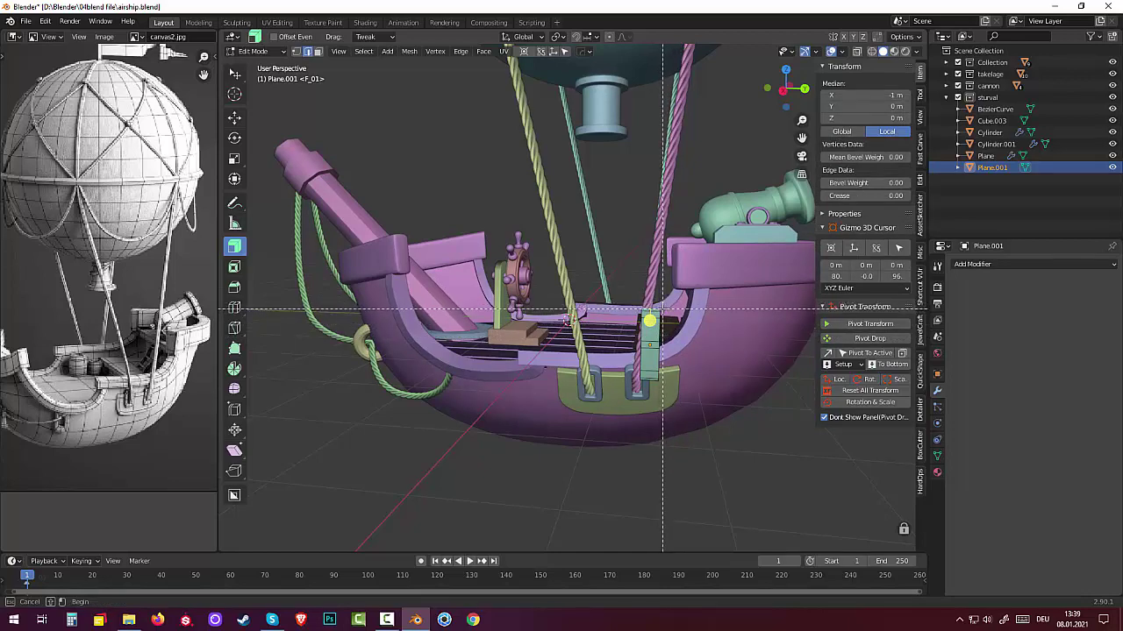
{"action": "key", "text": "Escape"}
{"action": "key", "text": "1"}
{"action": "left_click", "coordinate": [660, 304]}
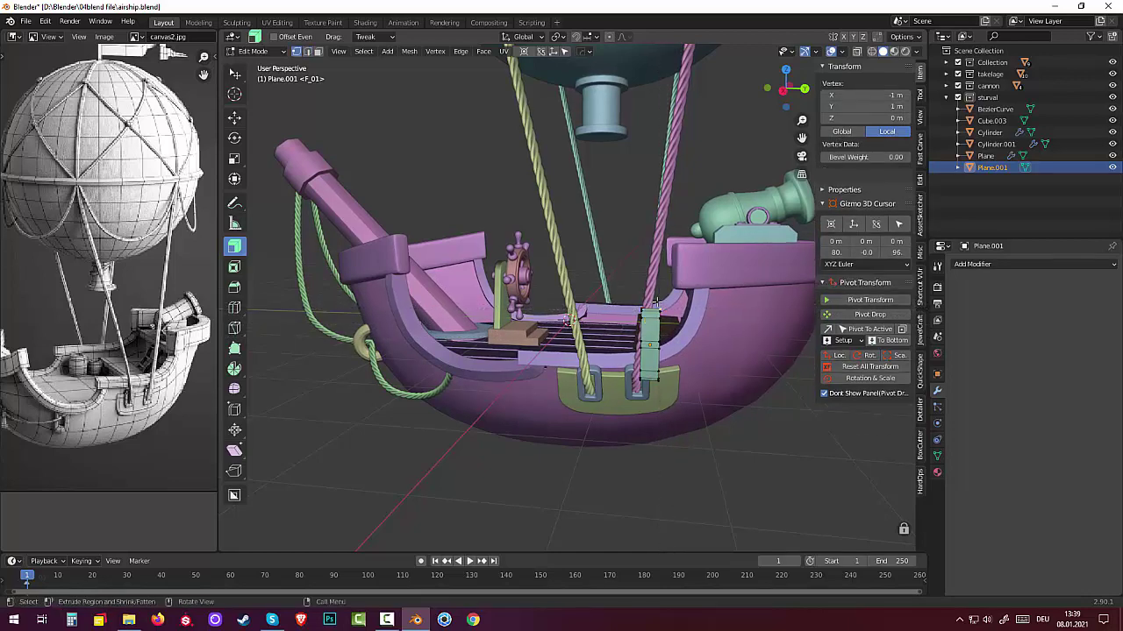
{"action": "key", "text": "alt+s"}
{"action": "left_click", "coordinate": [663, 320]}
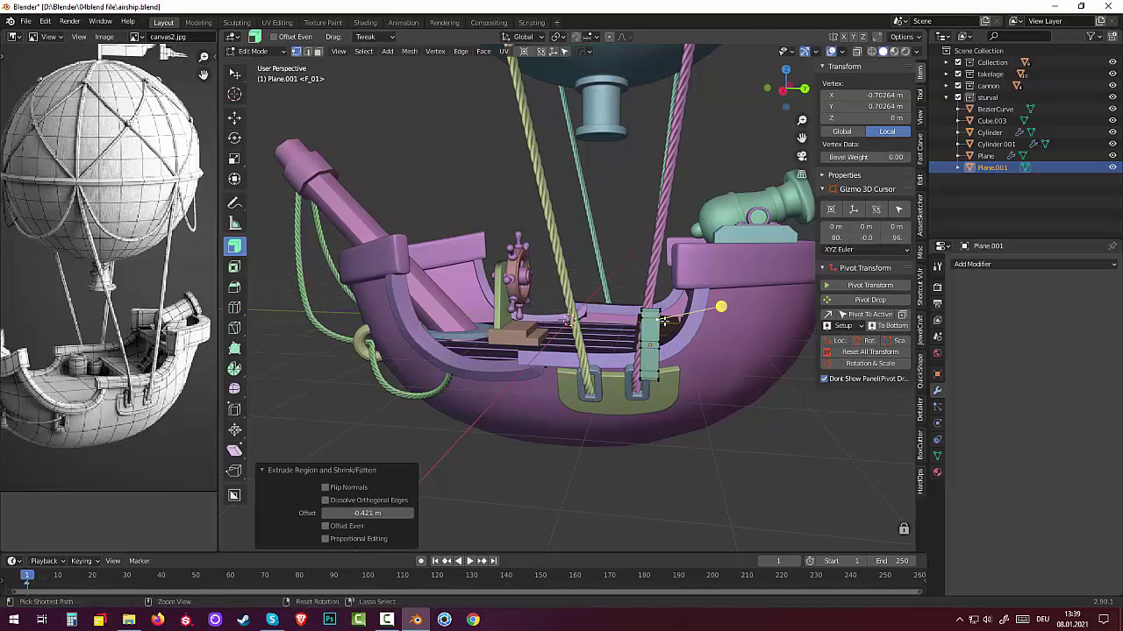
{"action": "left_click", "coordinate": [723, 361]}
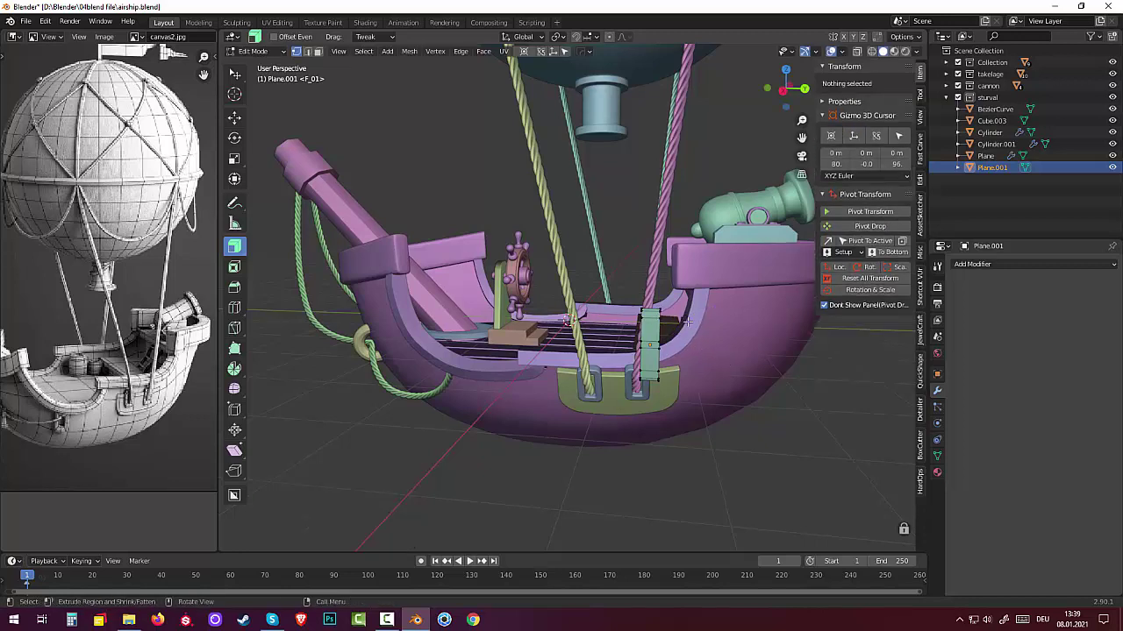
Raise the plank's lower corner vertex about 0.054 m, then return to Object Mode.
{"action": "key", "text": "b"}
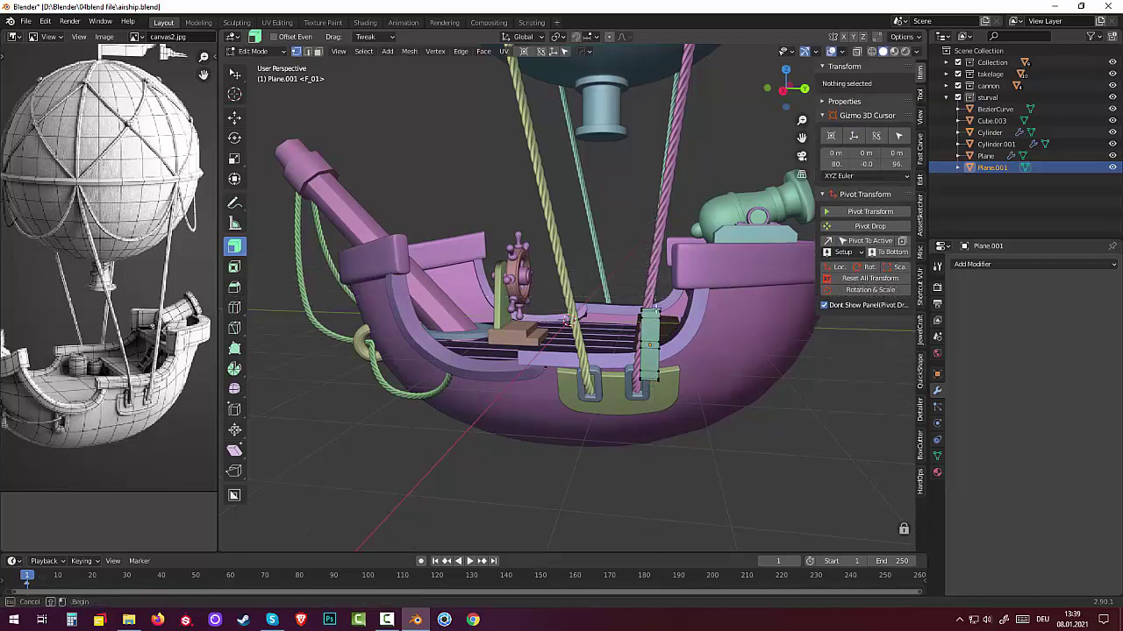
{"action": "left_click_drag", "start_coordinate": [654, 298], "coordinate": [680, 409]}
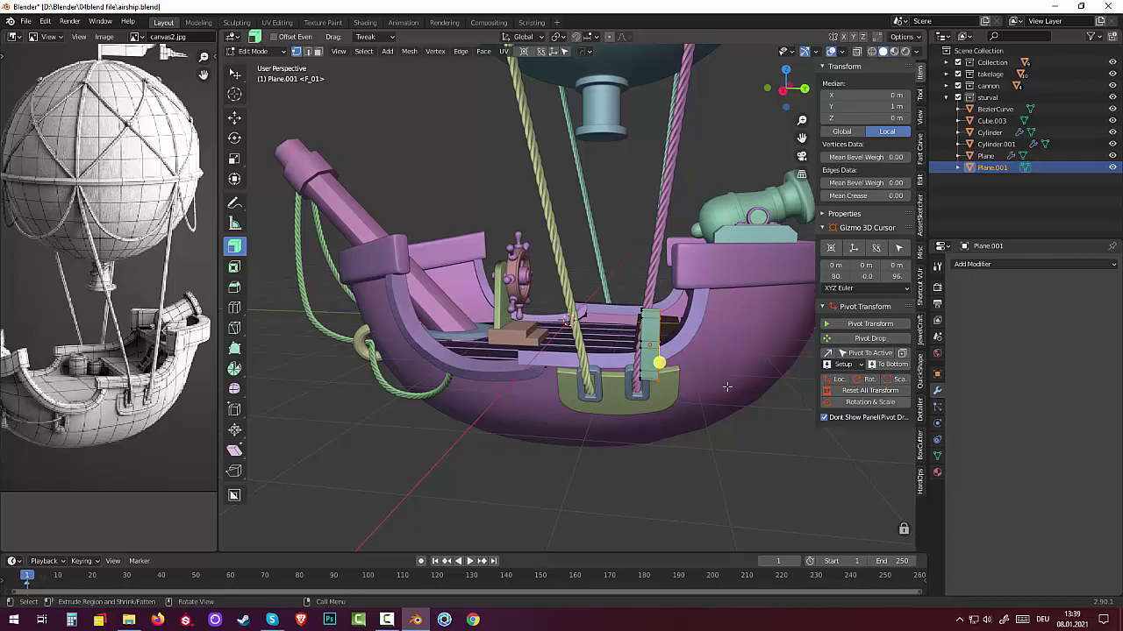
{"action": "key", "text": "g"}
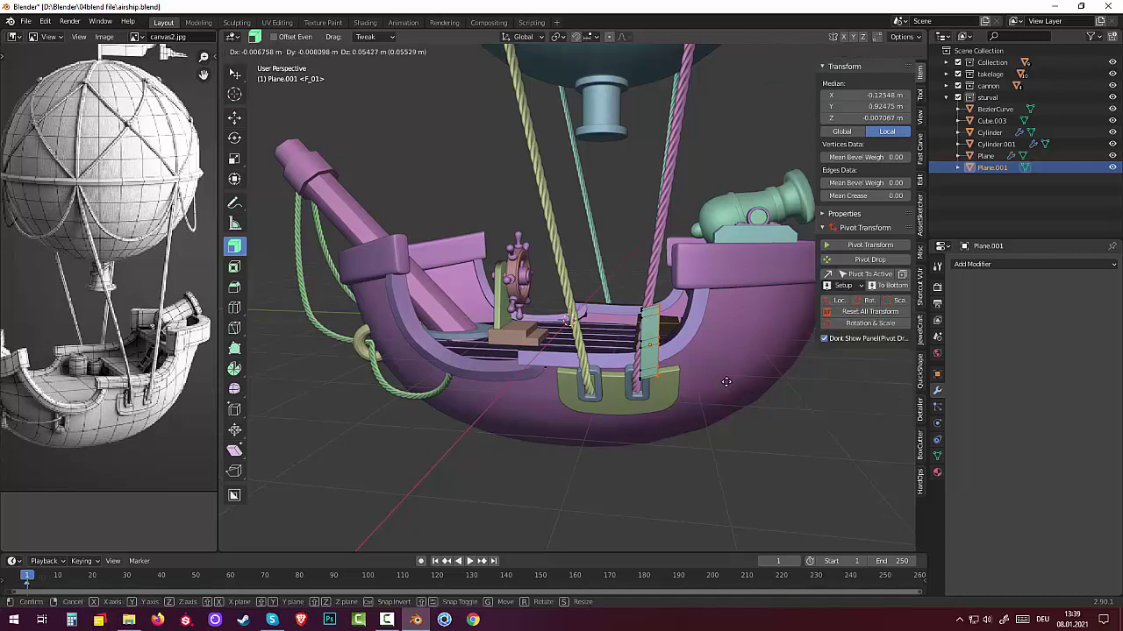
{"action": "left_click", "coordinate": [727, 381]}
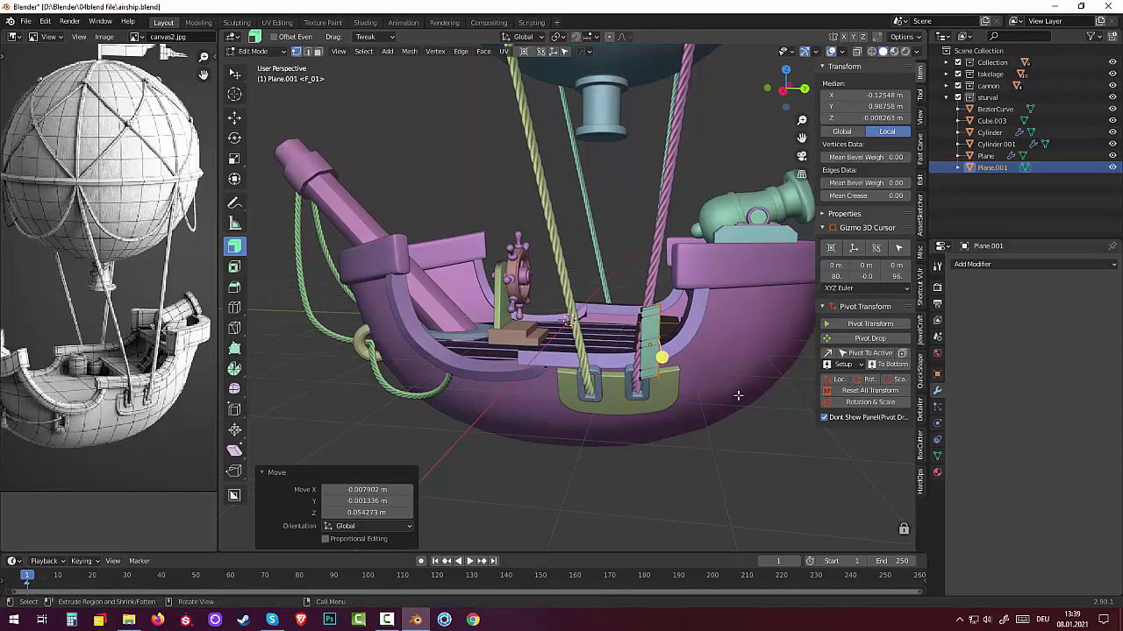
{"action": "left_click", "coordinate": [738, 421]}
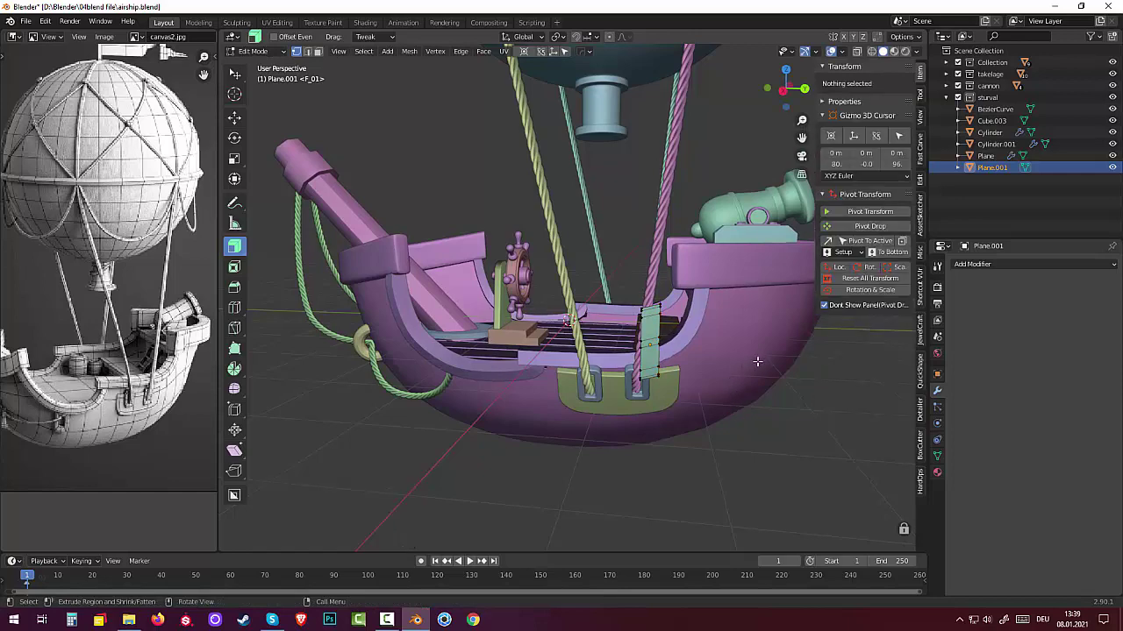
{"action": "key", "text": "Tab"}
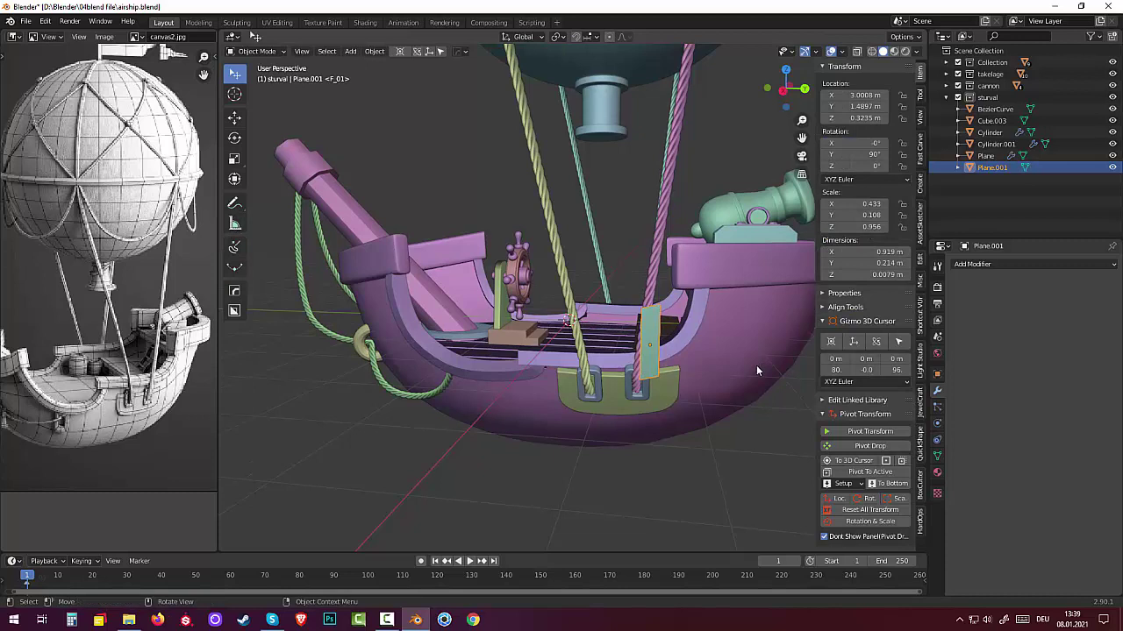
Tilt the ladder plank −16.5° about the X axis to lean along the hull.
{"action": "key", "text": "r"}
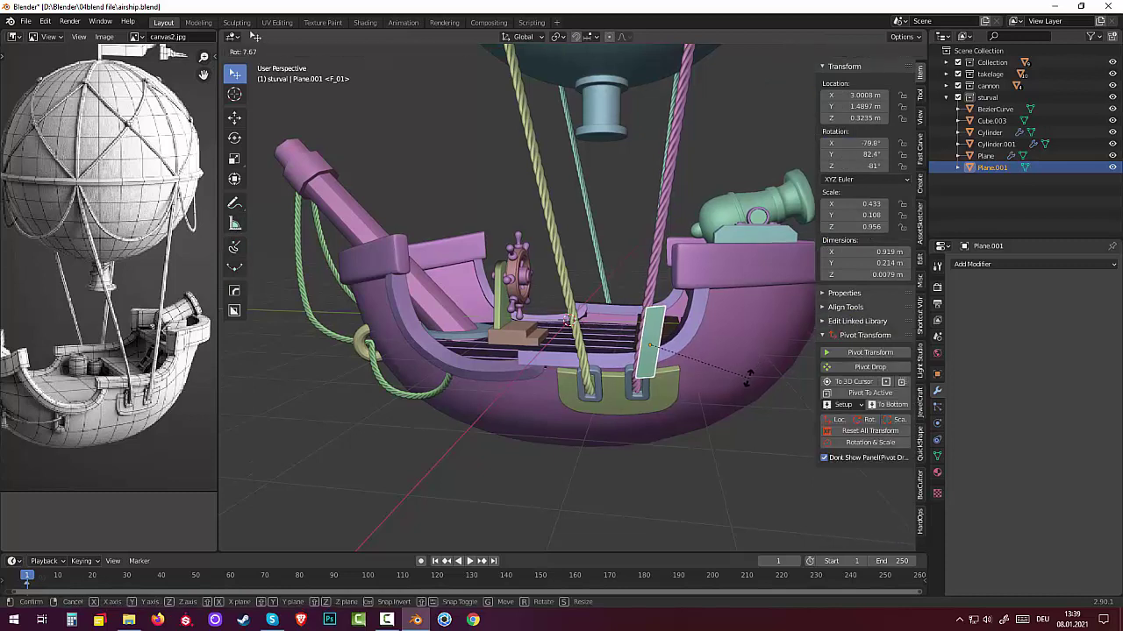
{"action": "key", "text": "x"}
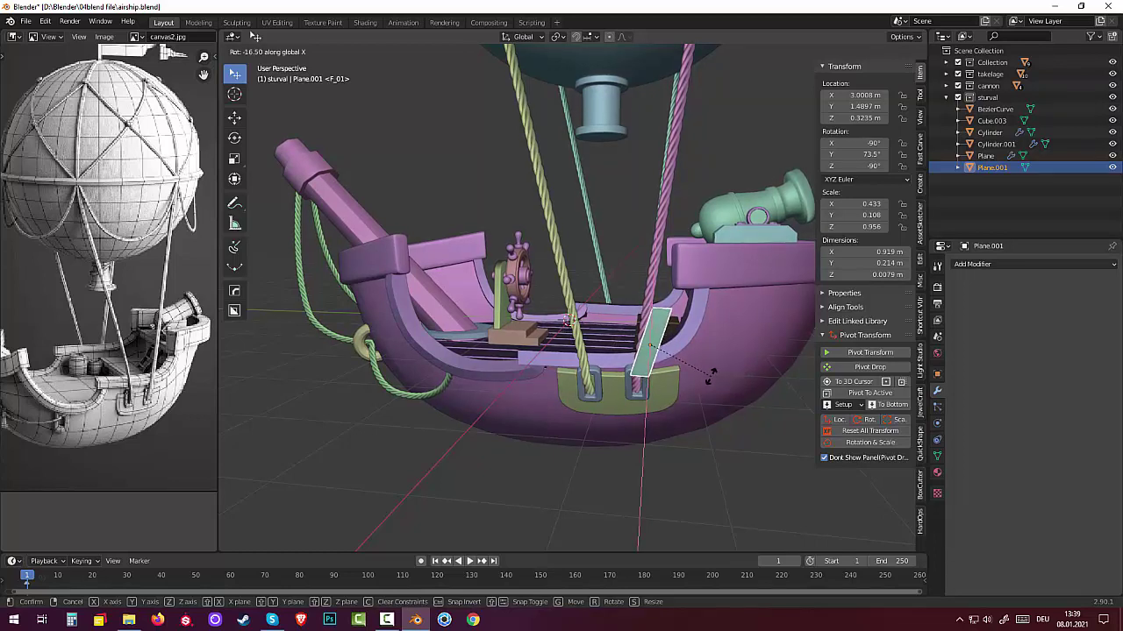
{"action": "left_click", "coordinate": [715, 379]}
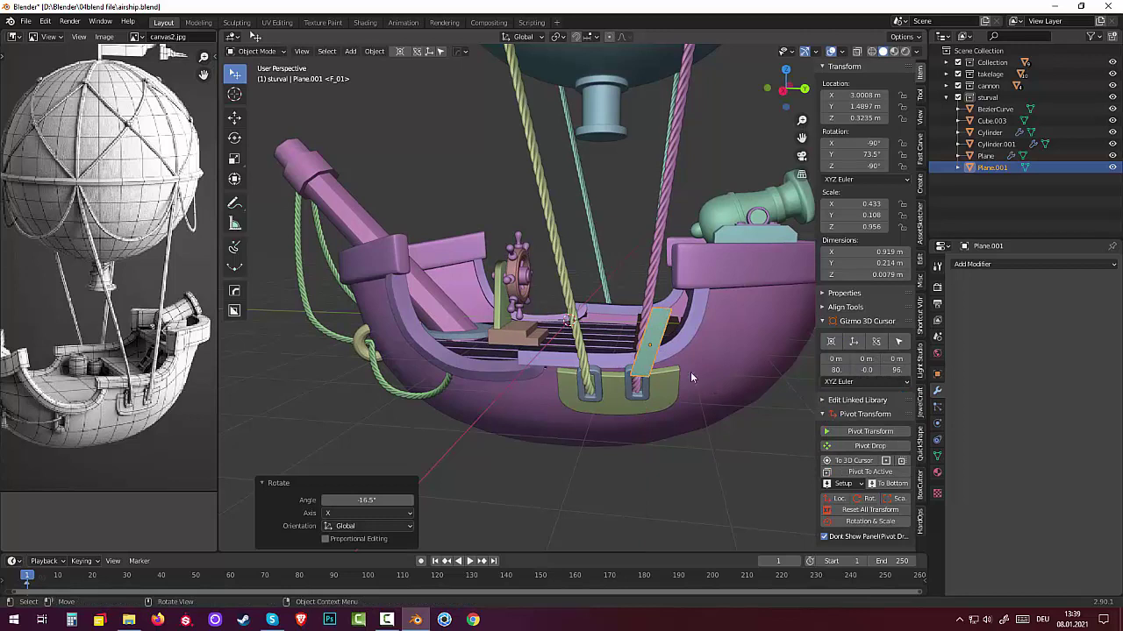
Reselect Plane.001 and enter Edit Mode on its mesh.
{"action": "left_click", "coordinate": [663, 331]}
{"action": "left_click", "coordinate": [657, 317]}
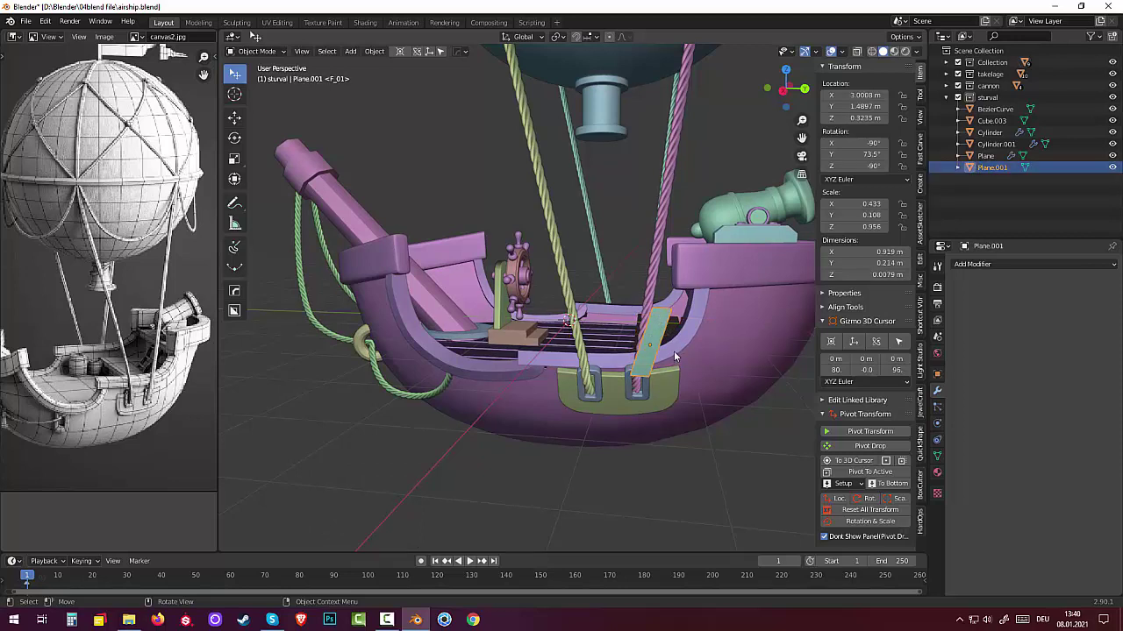
{"action": "key", "text": "Tab"}
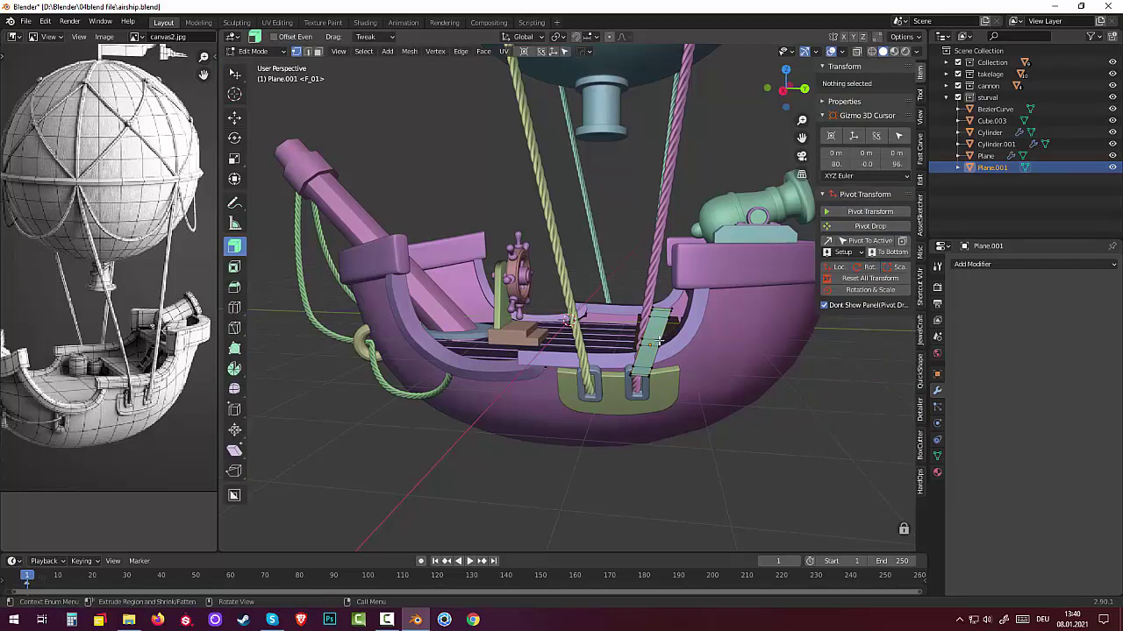
With proportional editing on, move selected plank vertices to start bending it toward the hull.
{"action": "left_click", "coordinate": [659, 342]}
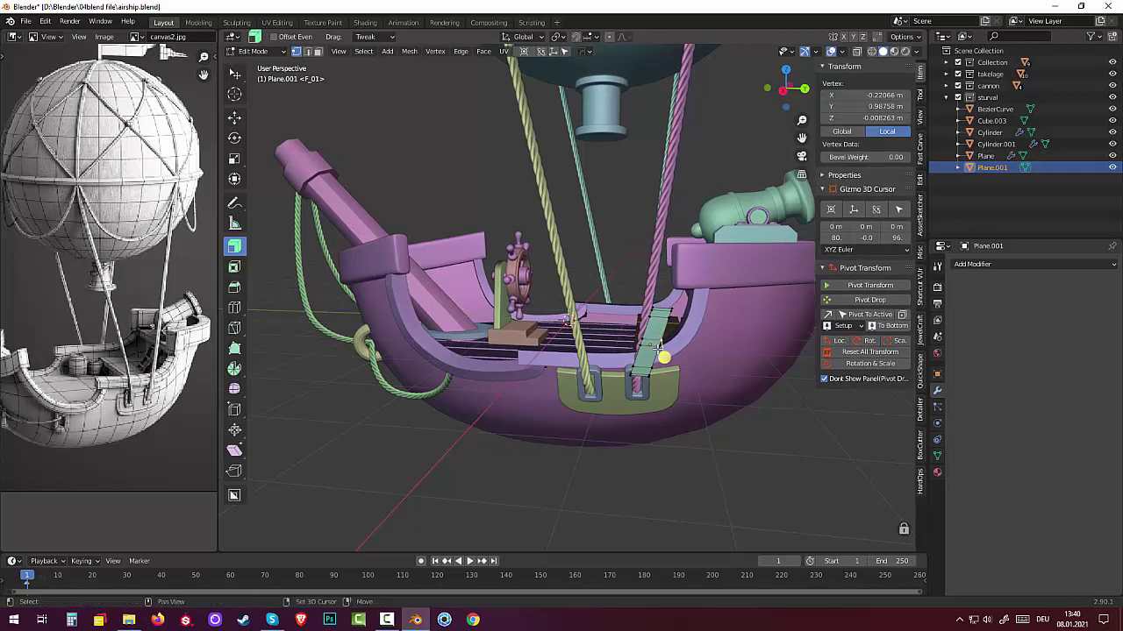
{"action": "left_click", "coordinate": [660, 344], "text": "alt"}
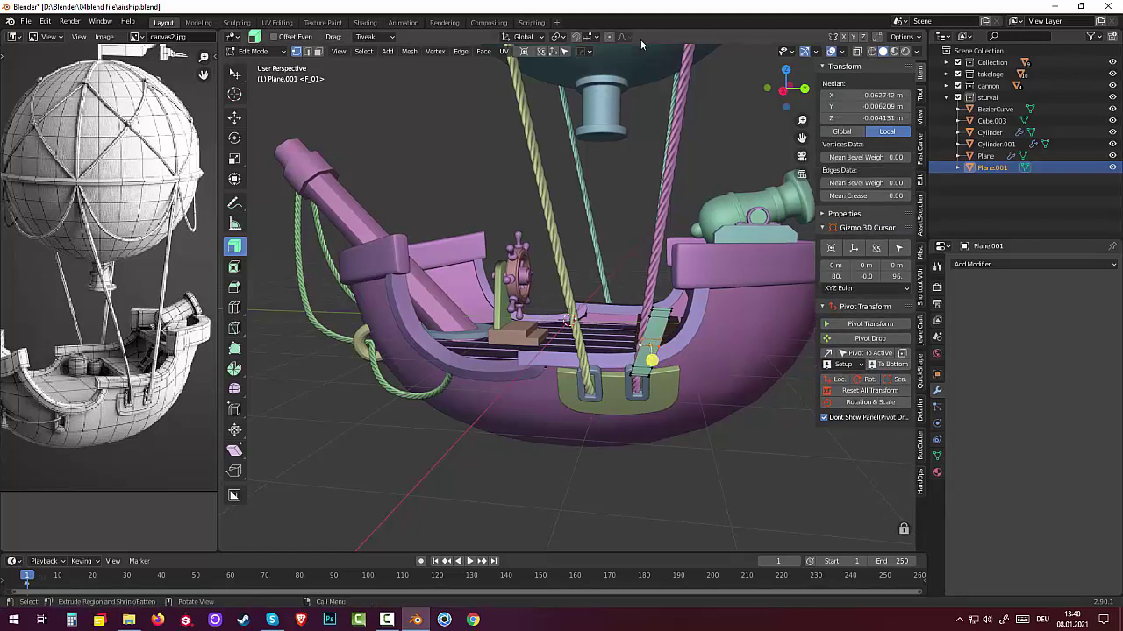
{"action": "left_click", "coordinate": [610, 37]}
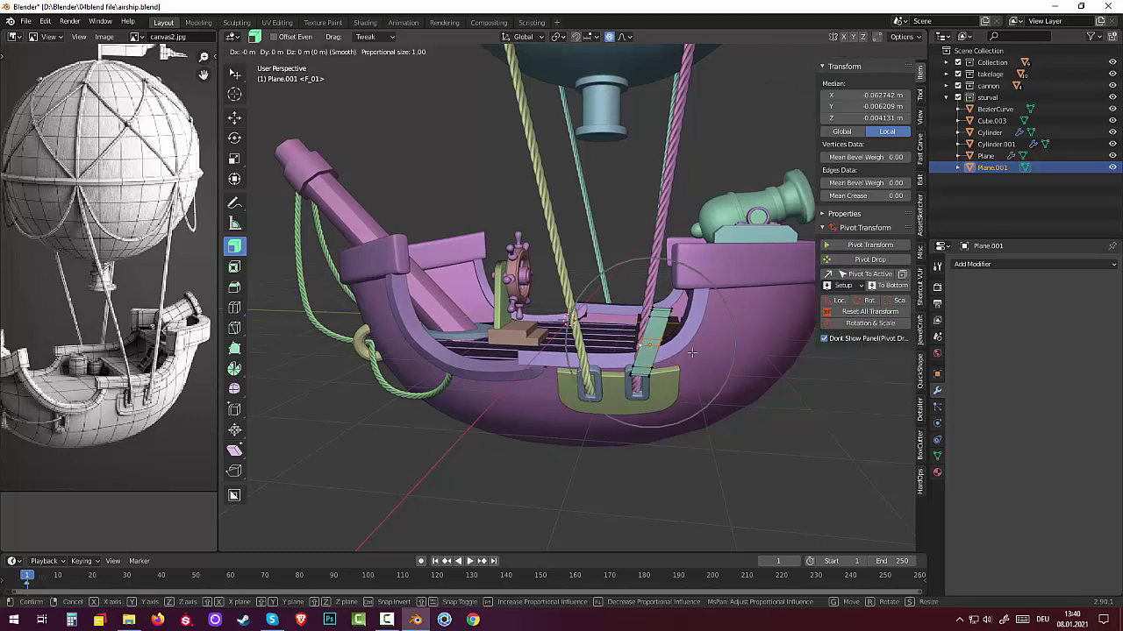
{"action": "key", "text": "g"}
{"action": "scroll", "coordinate": [690, 350], "scroll_direction": "up", "scroll_amount": 4}
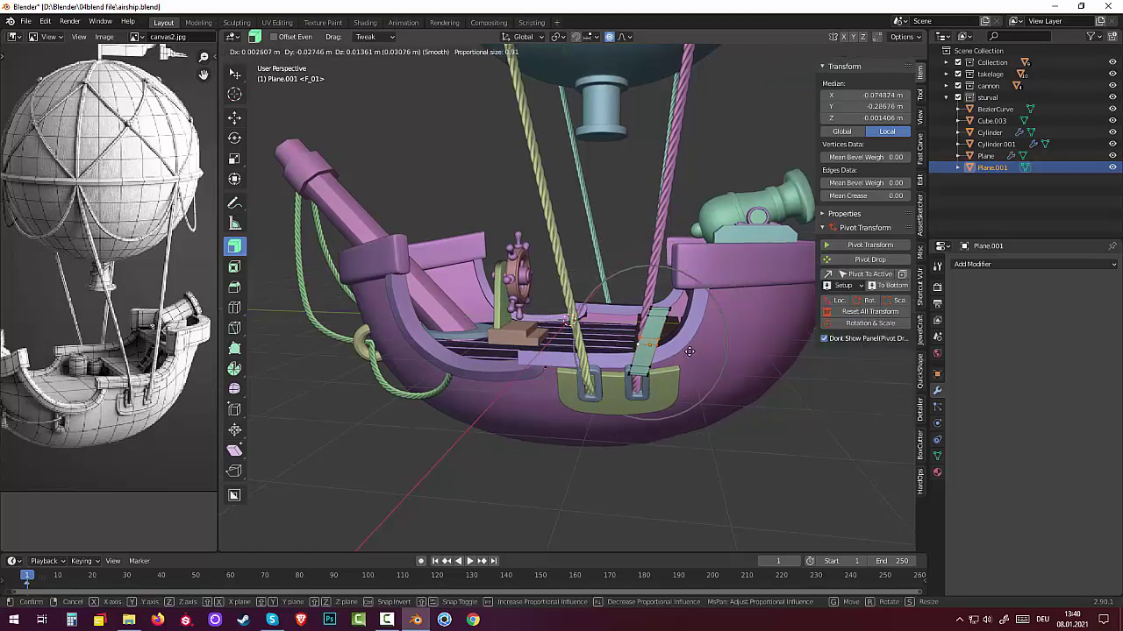
{"action": "scroll", "coordinate": [692, 351], "scroll_direction": "up", "scroll_amount": 3}
{"action": "scroll", "coordinate": [694, 351], "scroll_direction": "up", "scroll_amount": 3}
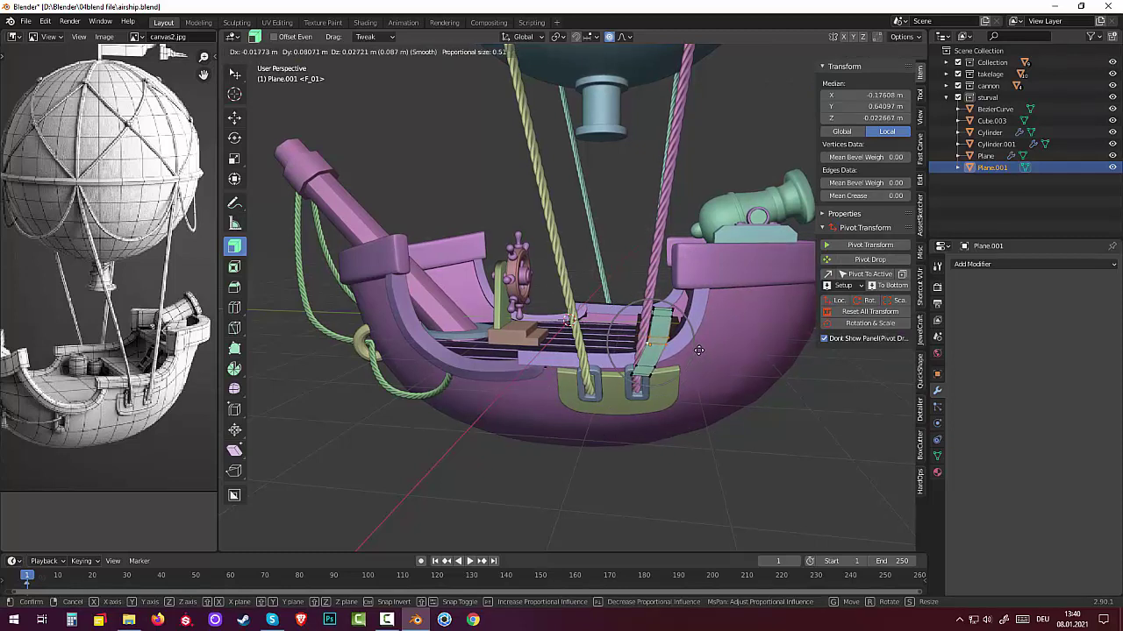
{"action": "left_click", "coordinate": [698, 351]}
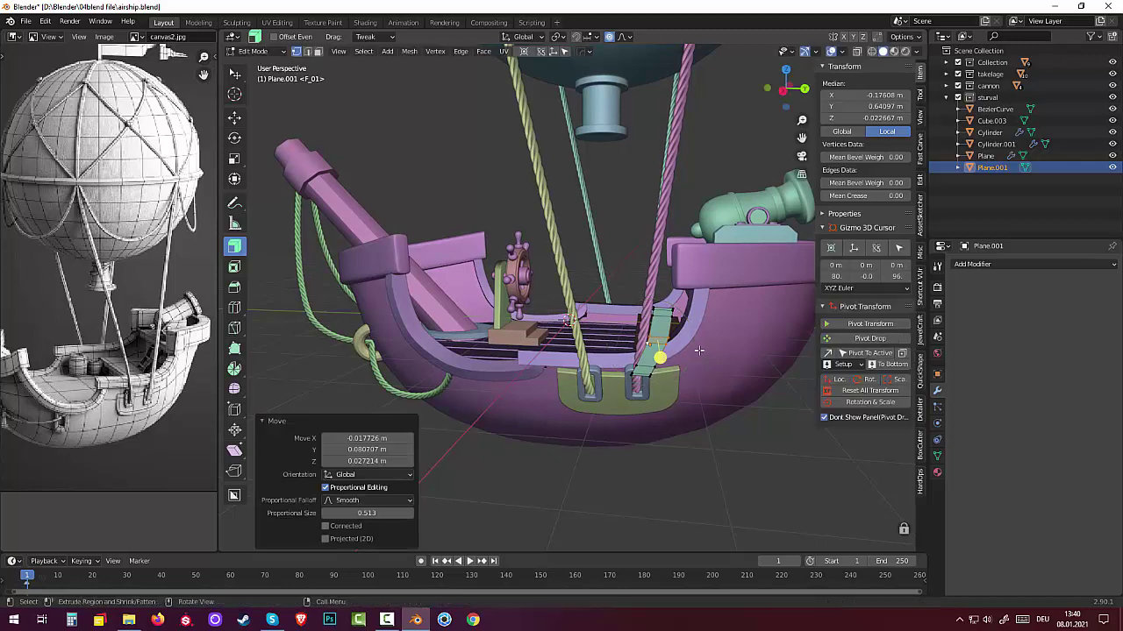
Proportionally move the plank's bottom vertices so its lower end follows the stern hull curve.
{"action": "left_click", "coordinate": [671, 355]}
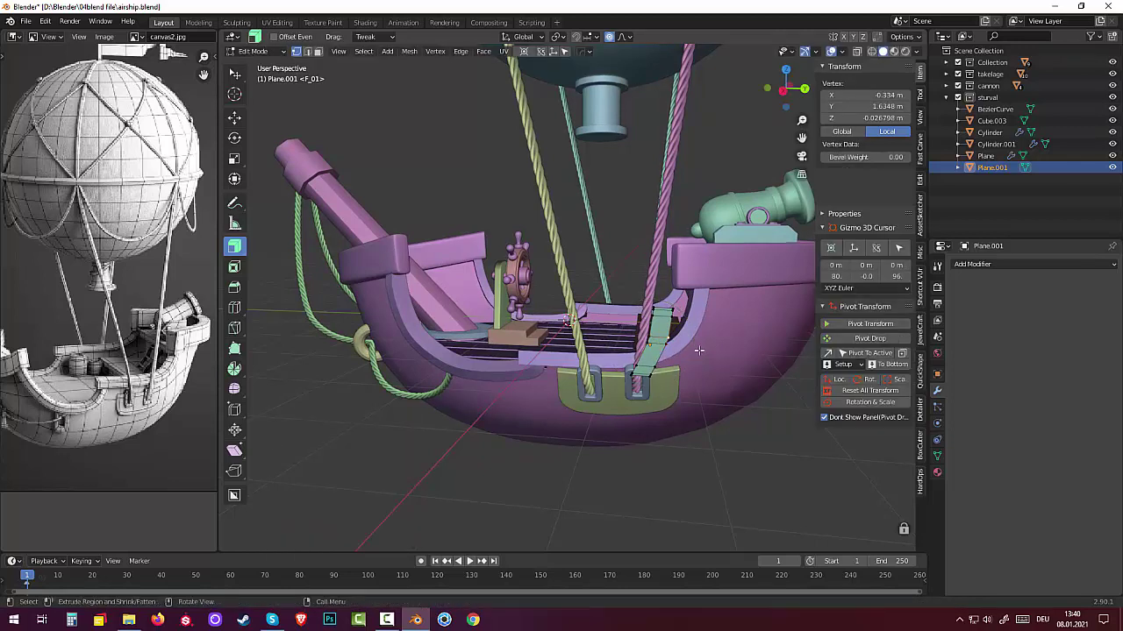
{"action": "left_click", "coordinate": [646, 386], "text": "shift"}
{"action": "left_click", "coordinate": [650, 370], "text": "shift"}
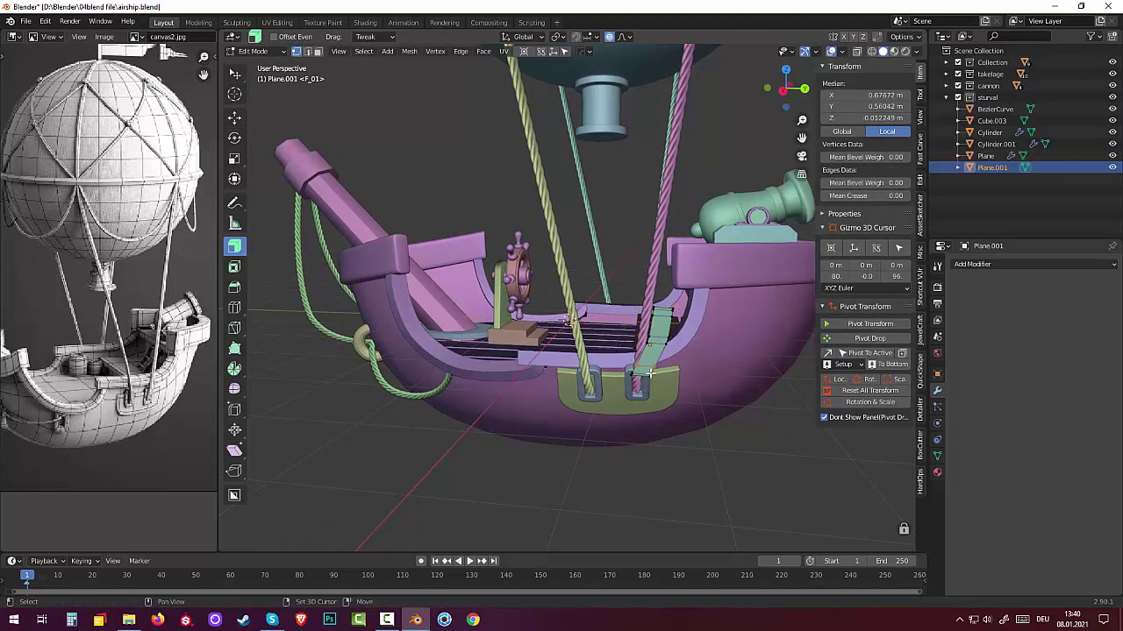
{"action": "left_click", "coordinate": [645, 379], "text": "shift"}
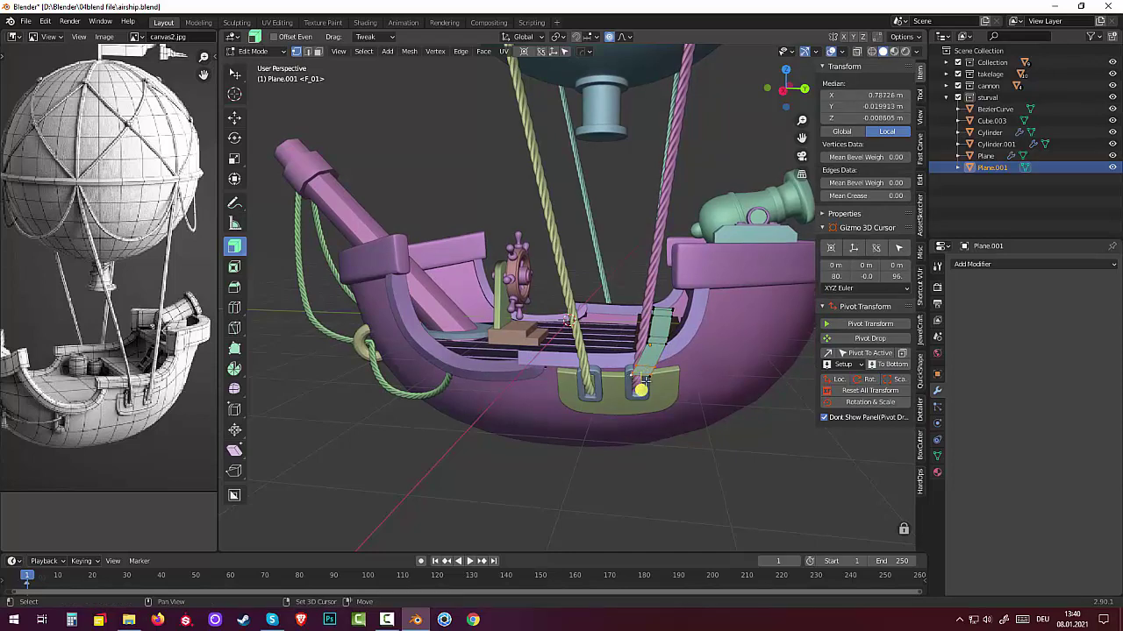
{"action": "left_click", "coordinate": [645, 379], "text": "shift"}
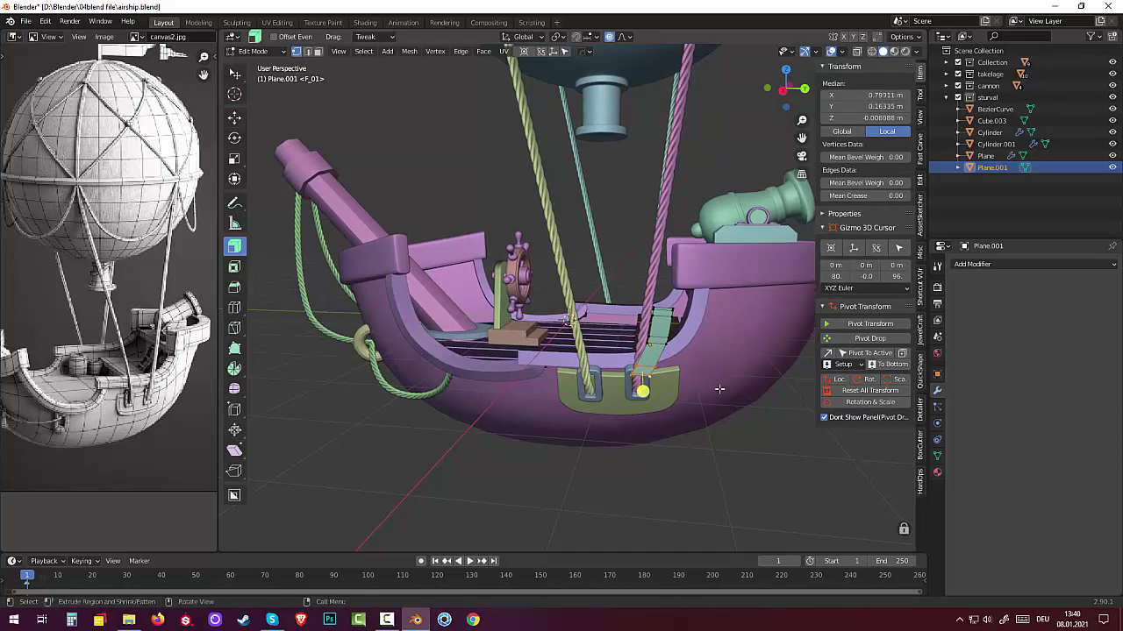
{"action": "key", "text": "g"}
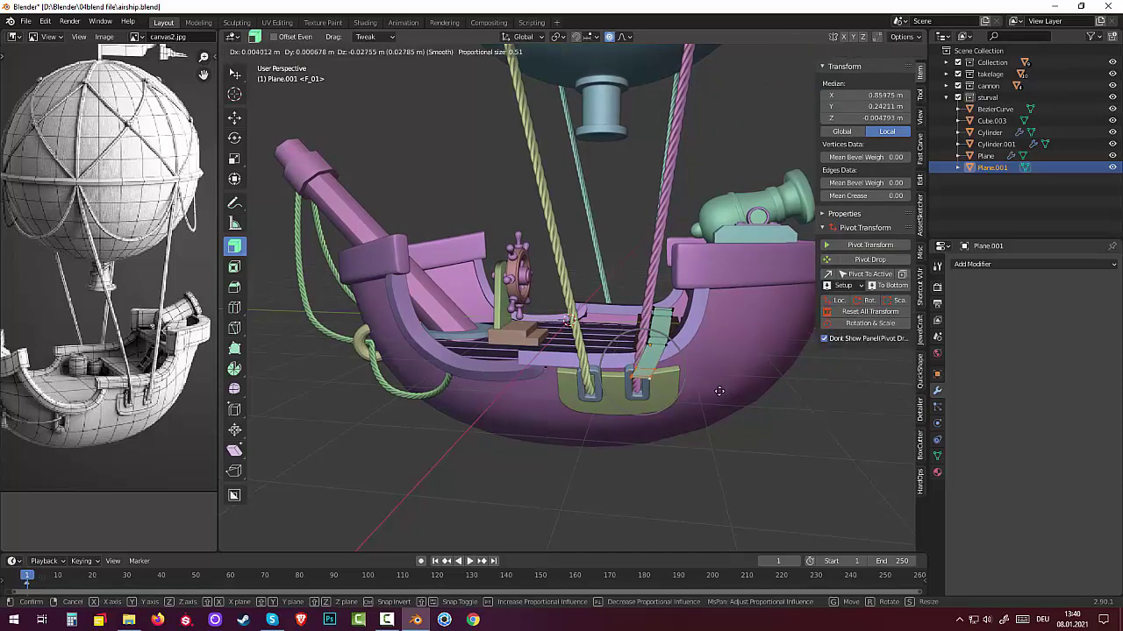
{"action": "scroll", "coordinate": [718, 390], "scroll_direction": "up", "scroll_amount": 2}
{"action": "scroll", "coordinate": [715, 387], "scroll_direction": "up", "scroll_amount": 1}
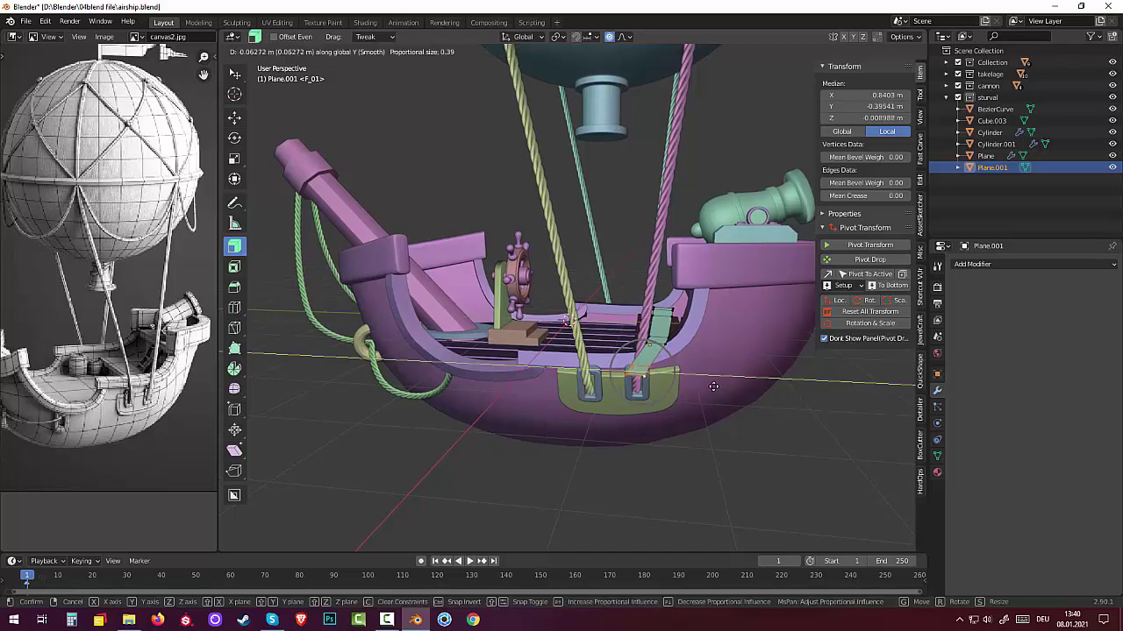
{"action": "left_click", "coordinate": [713, 384]}
{"action": "key", "text": "alt+a"}
{"action": "mouse_move", "coordinate": [703, 428]}
{"action": "middle_mouse_down"}
{"action": "mouse_move", "coordinate": [854, 429]}
{"action": "mouse_move", "coordinate": [702, 388]}
{"action": "middle_mouse_up"}
Insert an edge loop across the upper part of the green plank.
{"action": "left_click", "coordinate": [658, 276]}
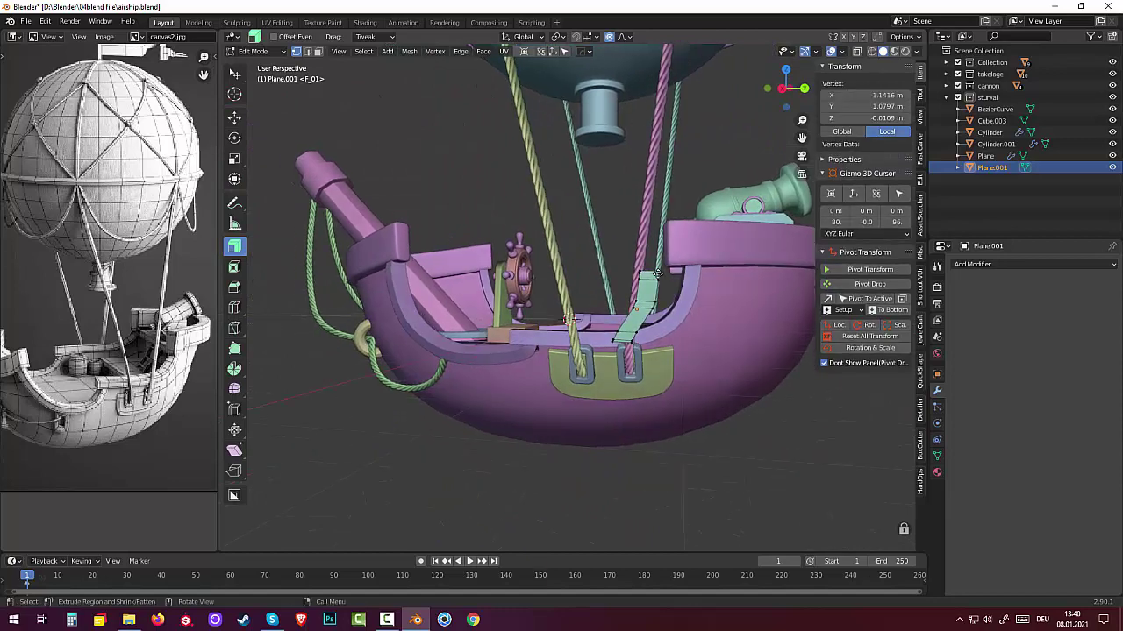
{"action": "left_click", "coordinate": [847, 477]}
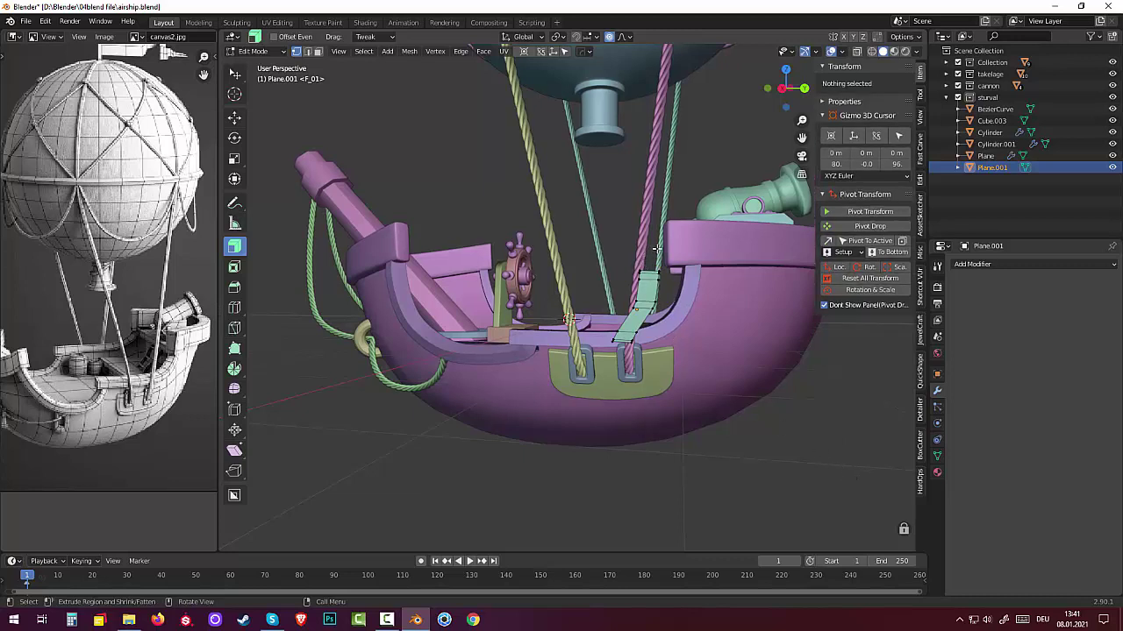
{"action": "key", "text": "ctrl+r"}
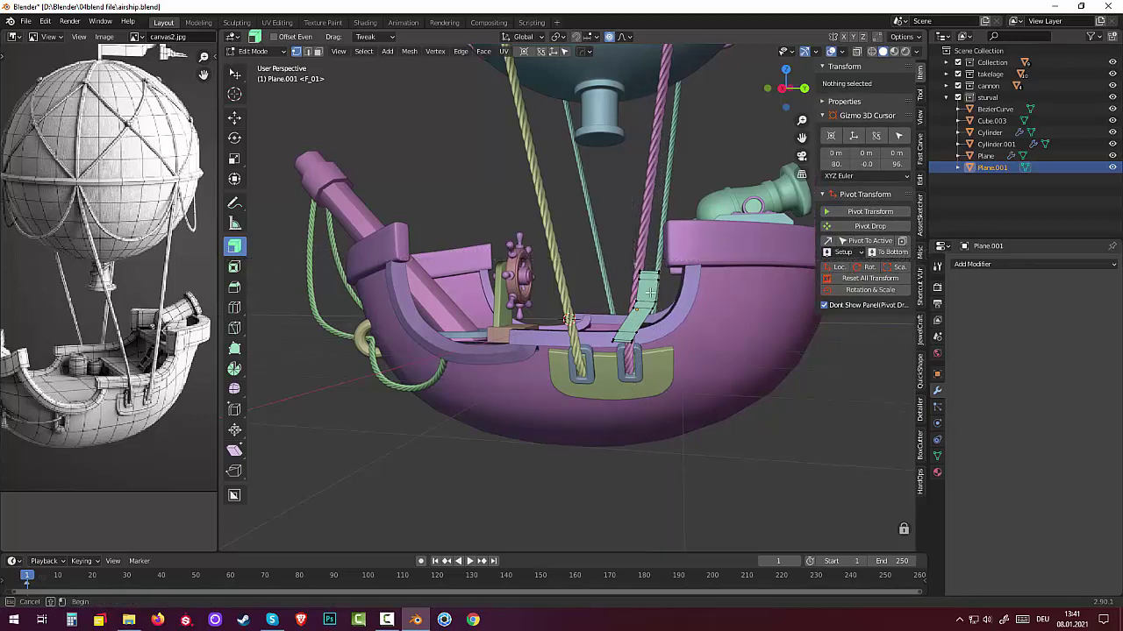
{"action": "left_click", "coordinate": [650, 292]}
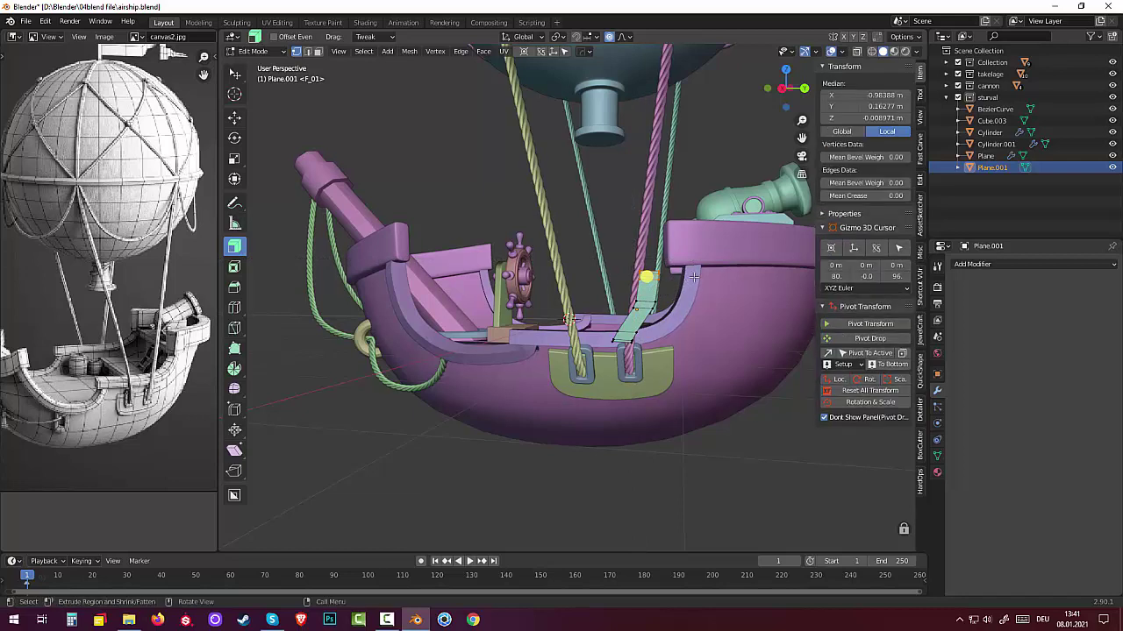
Proportionally move the new loop about 0.099 m in Y so the top hugs the rim.
{"action": "key", "text": "g"}
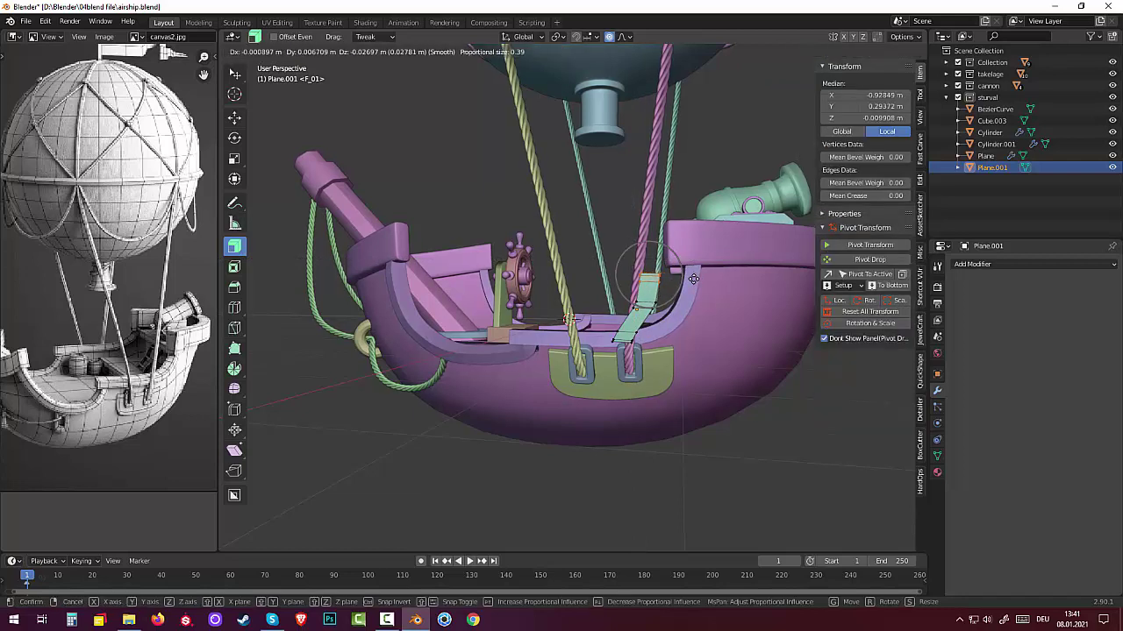
{"action": "scroll", "coordinate": [694, 279], "scroll_direction": "up", "scroll_amount": 3}
{"action": "scroll", "coordinate": [698, 279], "scroll_direction": "up", "scroll_amount": 4}
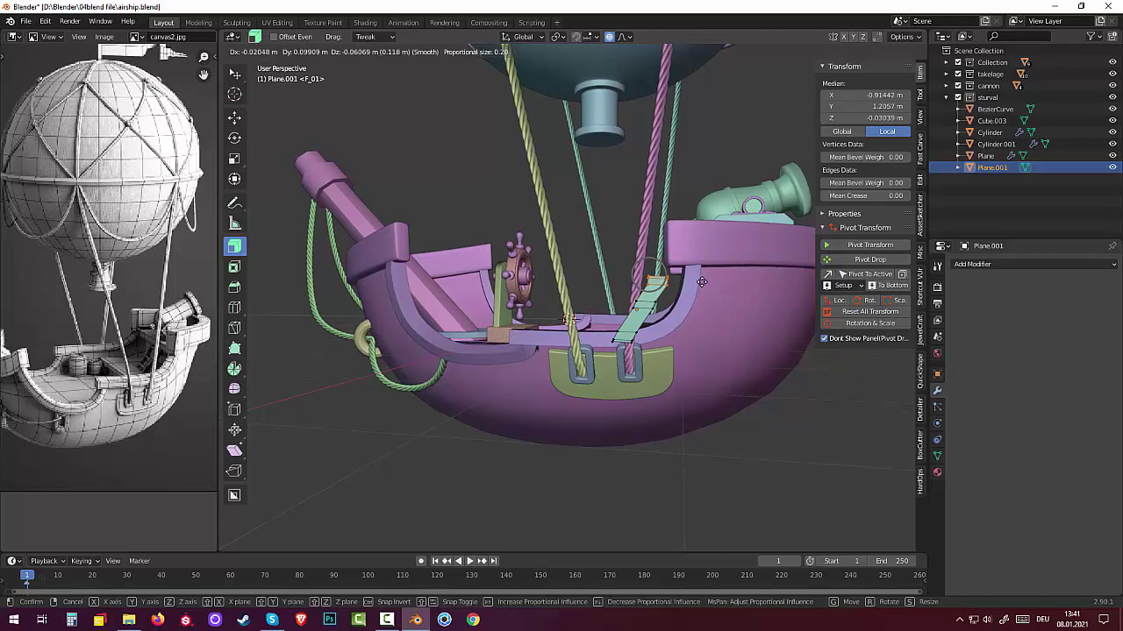
{"action": "left_click", "coordinate": [701, 283]}
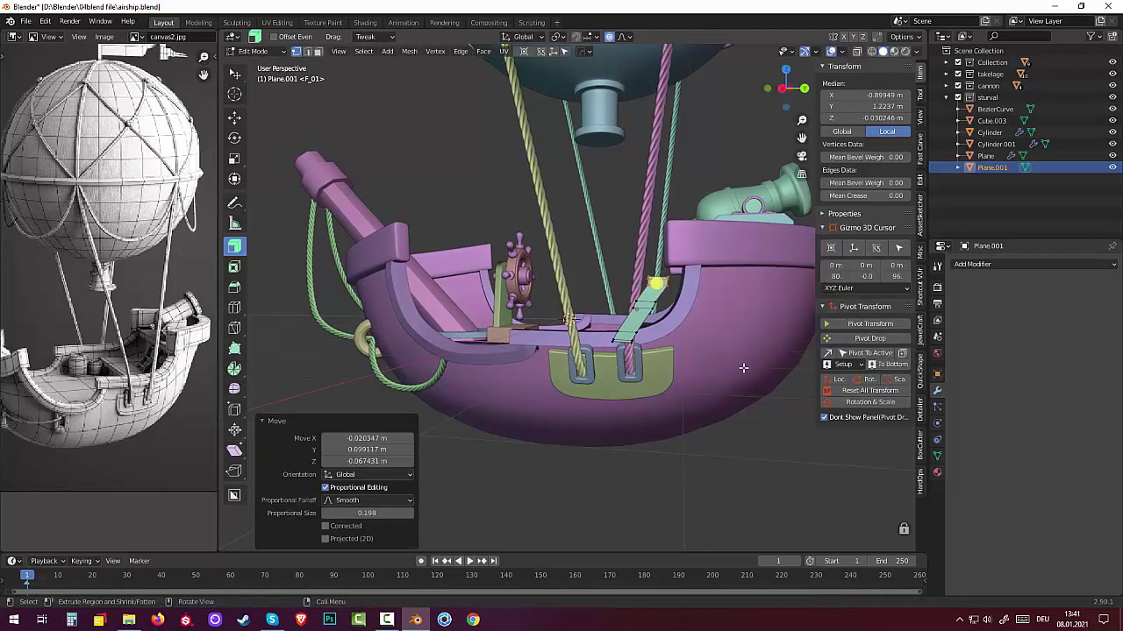
{"action": "key", "text": "alt+a"}
{"action": "mouse_move", "coordinate": [719, 350]}
{"action": "middle_mouse_down"}
{"action": "mouse_move", "coordinate": [848, 401]}
{"action": "mouse_move", "coordinate": [748, 359]}
{"action": "mouse_move", "coordinate": [753, 376]}
{"action": "middle_mouse_up"}
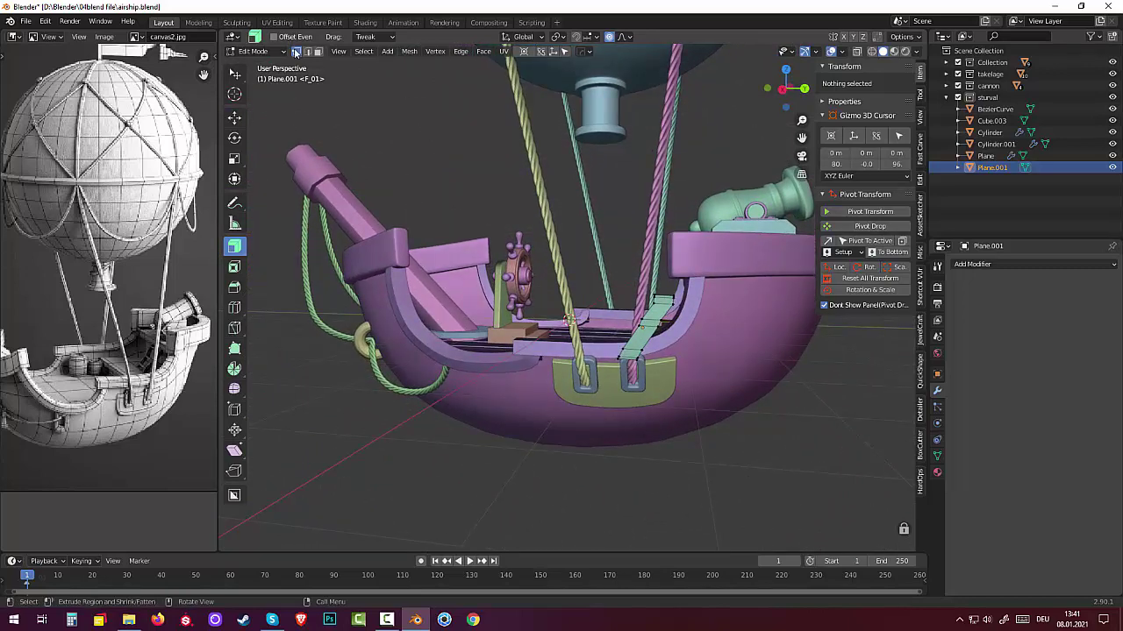
{"action": "left_click", "coordinate": [319, 52]}
{"action": "middle_click_drag", "start_coordinate": [619, 301], "coordinate": [562, 283]}
In Object Mode, move Plane.001 −1.936 m along X to X 1.0644 m beside the cannon.
{"action": "key", "text": "Tab"}
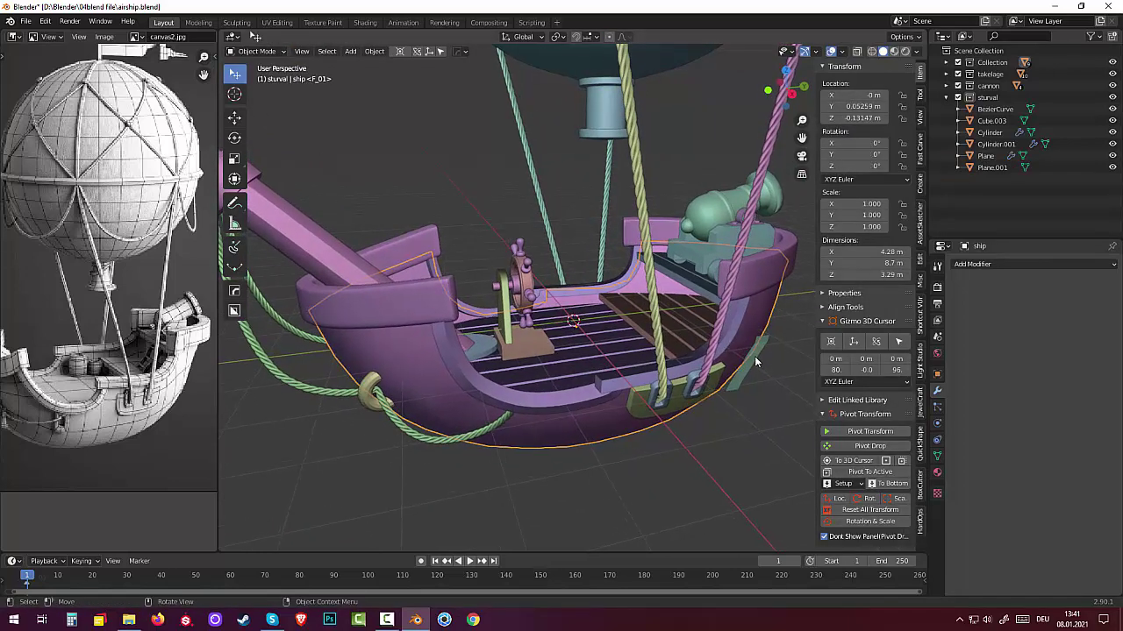
{"action": "mouse_move", "coordinate": [760, 358]}
{"action": "middle_mouse_down"}
{"action": "mouse_move", "coordinate": [803, 364]}
{"action": "mouse_move", "coordinate": [690, 350]}
{"action": "mouse_move", "coordinate": [587, 360]}
{"action": "middle_mouse_up"}
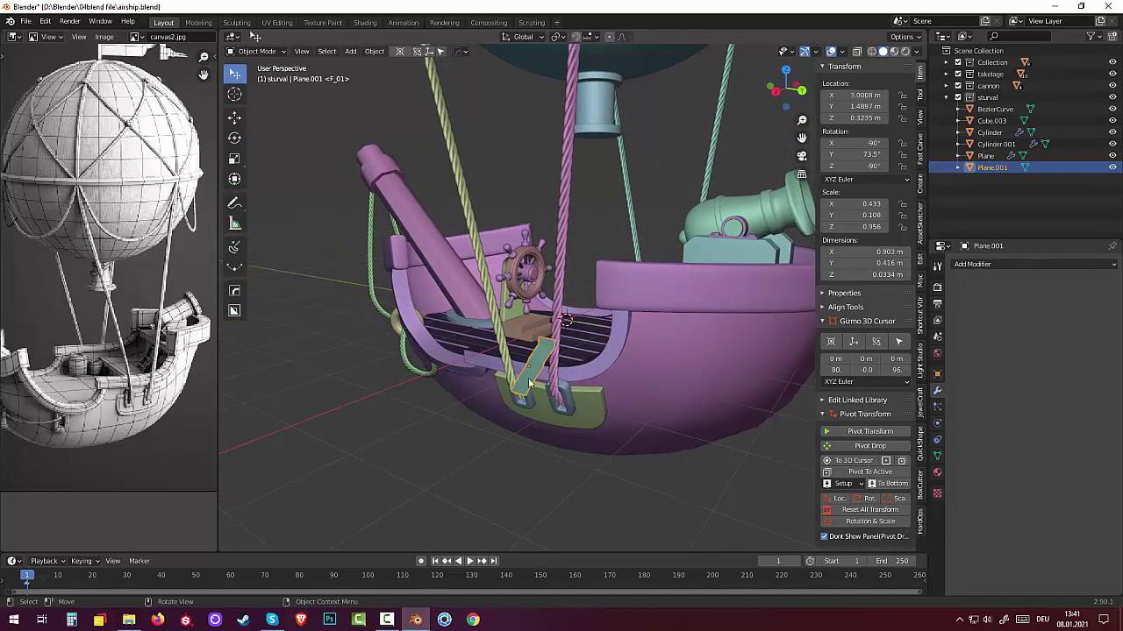
{"action": "mouse_move", "coordinate": [529, 383]}
{"action": "middle_mouse_down"}
{"action": "mouse_move", "coordinate": [452, 400]}
{"action": "mouse_move", "coordinate": [389, 394]}
{"action": "mouse_move", "coordinate": [407, 401]}
{"action": "mouse_move", "coordinate": [588, 370]}
{"action": "mouse_move", "coordinate": [737, 379]}
{"action": "middle_mouse_up"}
{"action": "key", "text": "g"}
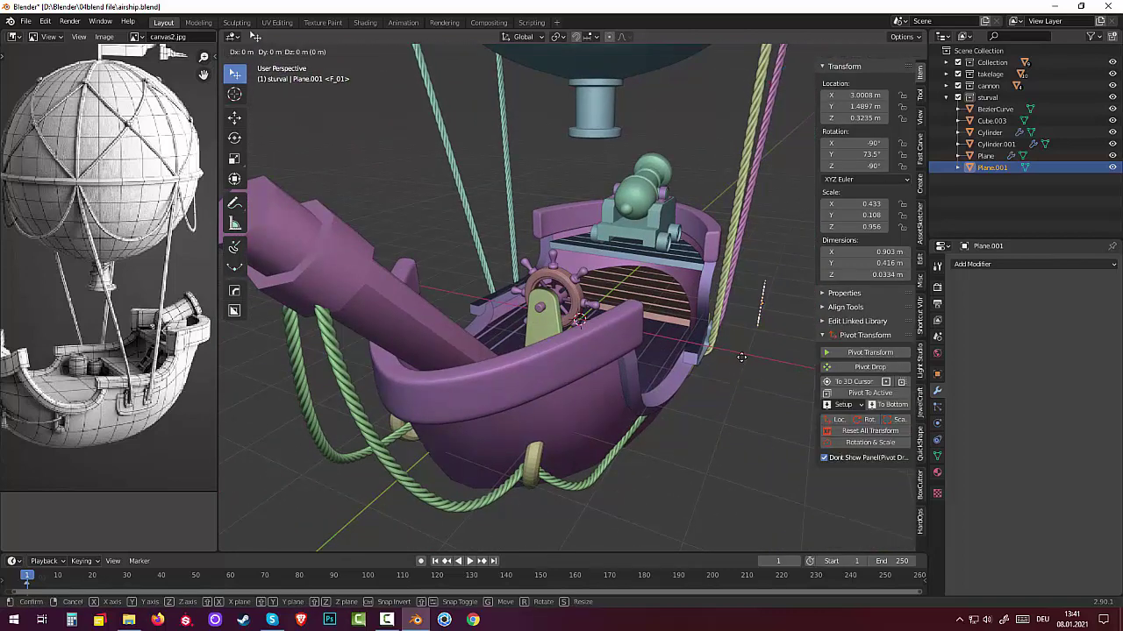
{"action": "key", "text": "x"}
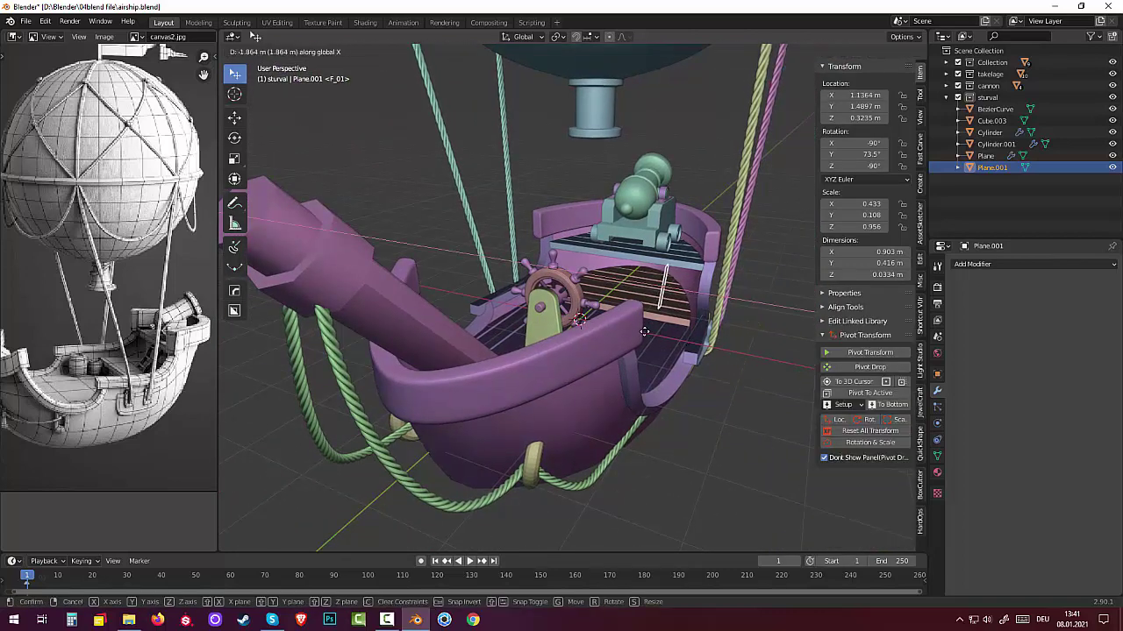
{"action": "left_click", "coordinate": [641, 331]}
{"action": "mouse_move", "coordinate": [656, 319]}
{"action": "middle_mouse_down"}
{"action": "mouse_move", "coordinate": [630, 287]}
{"action": "mouse_move", "coordinate": [575, 324]}
{"action": "middle_mouse_up"}
{"action": "mouse_move", "coordinate": [672, 343]}
{"action": "middle_mouse_down"}
{"action": "mouse_move", "coordinate": [675, 319]}
{"action": "mouse_move", "coordinate": [749, 360]}
{"action": "mouse_move", "coordinate": [751, 383]}
{"action": "mouse_move", "coordinate": [672, 338]}
{"action": "middle_mouse_up"}
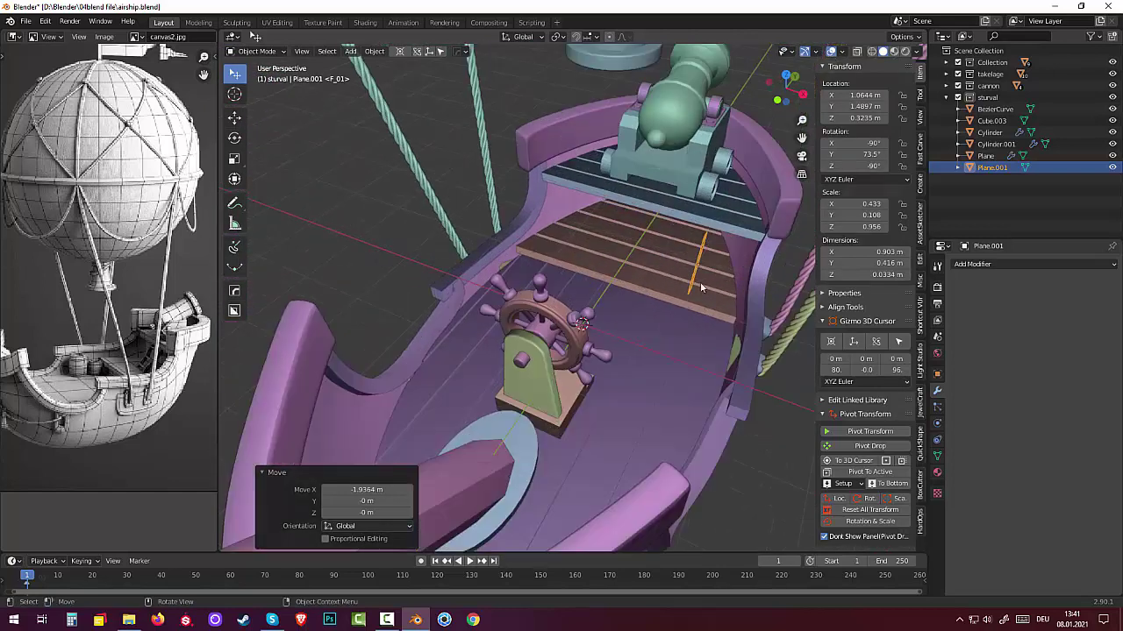
{"action": "middle_click_drag", "start_coordinate": [700, 281], "coordinate": [714, 300]}
Extrude the rail plank's face 0.1089 m along its normal to make it solid.
{"action": "key", "text": "Tab"}
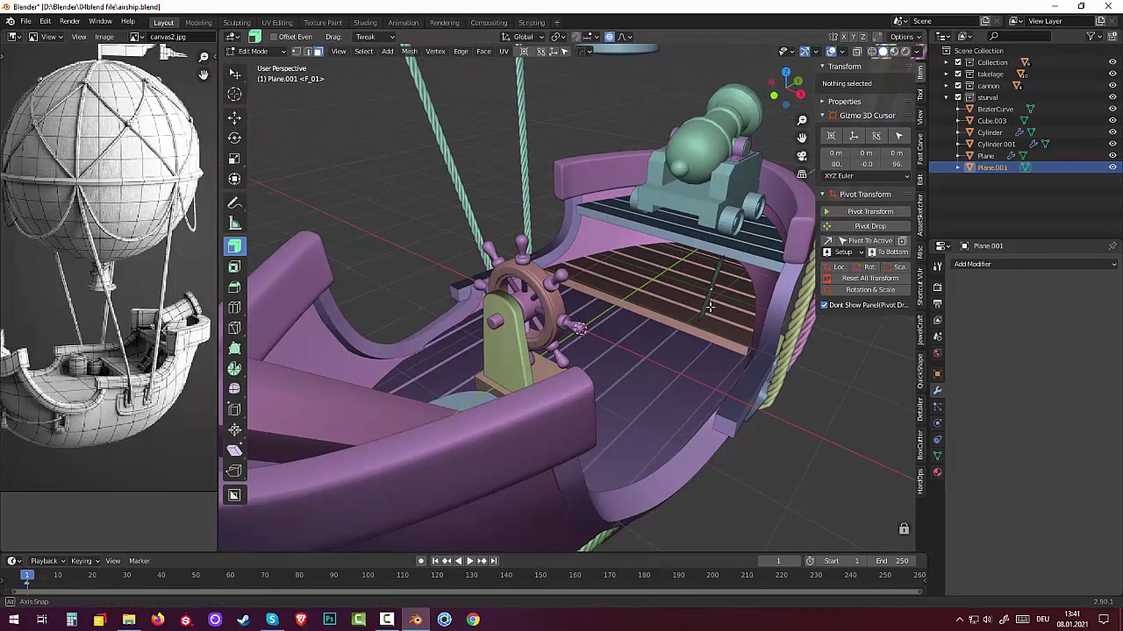
{"action": "middle_click_drag", "start_coordinate": [712, 302], "coordinate": [766, 293]}
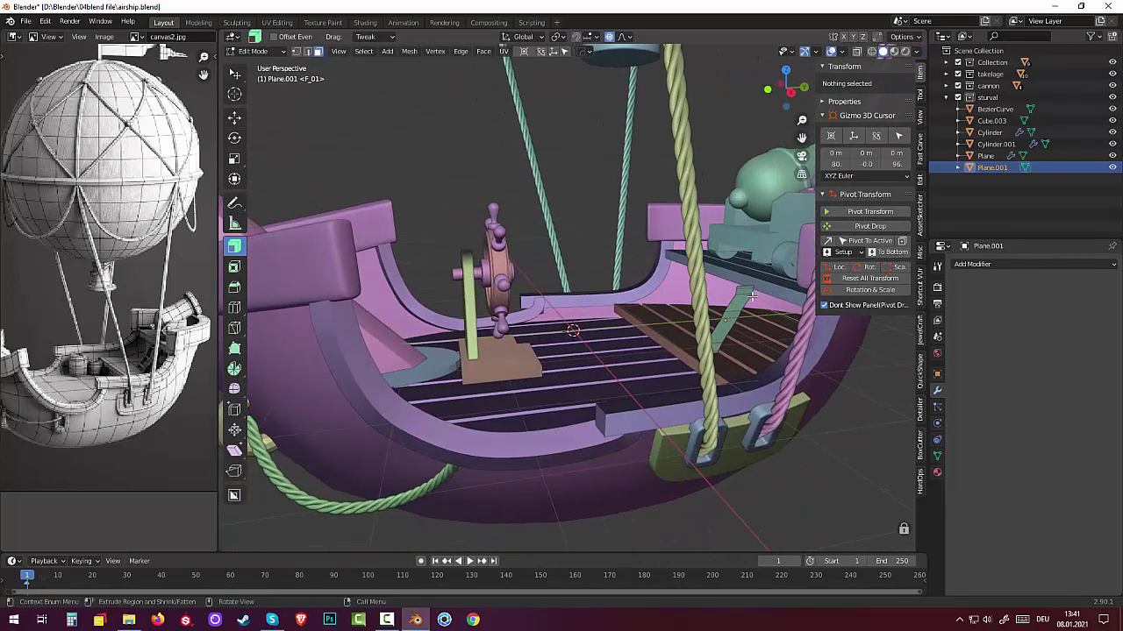
{"action": "left_click", "coordinate": [748, 290]}
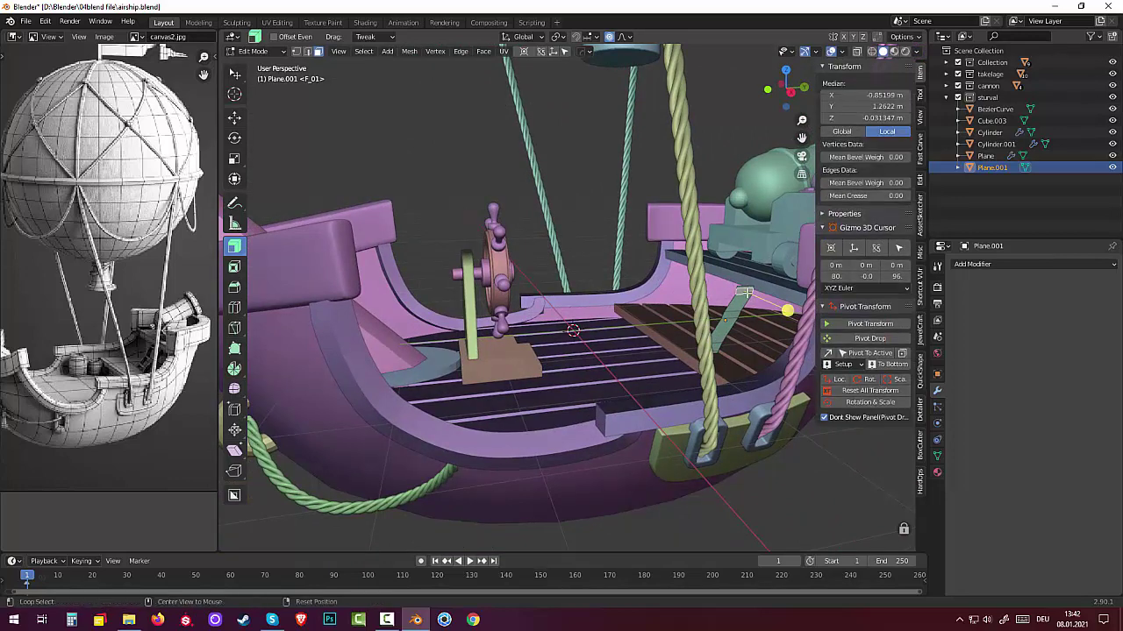
{"action": "left_click", "coordinate": [748, 324]}
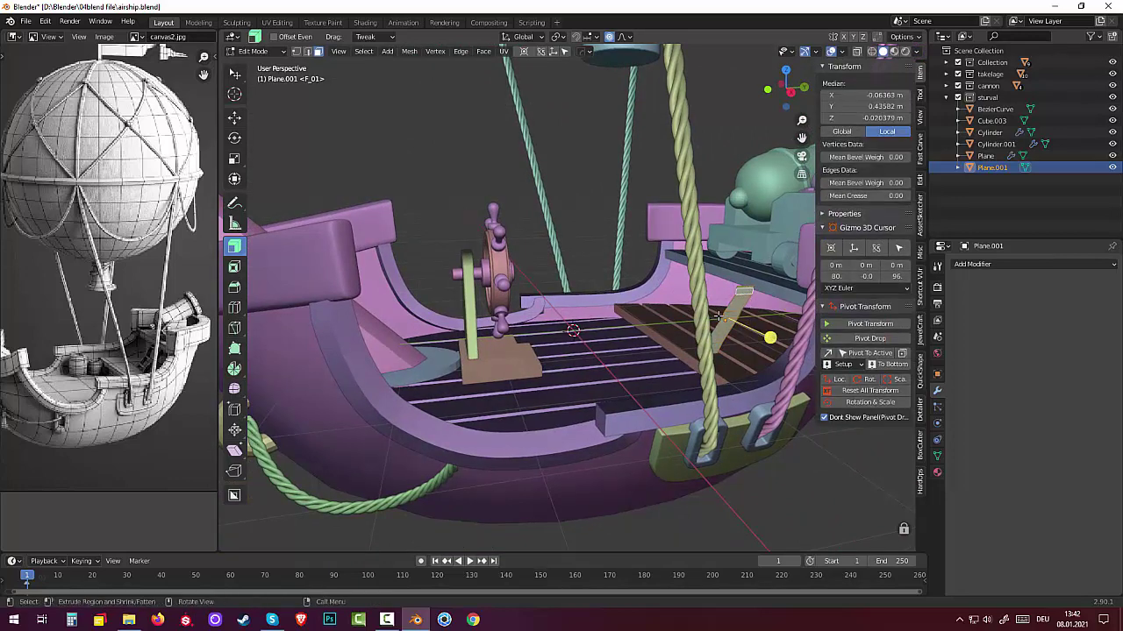
{"action": "left_click_drag", "start_coordinate": [719, 314], "coordinate": [729, 317]}
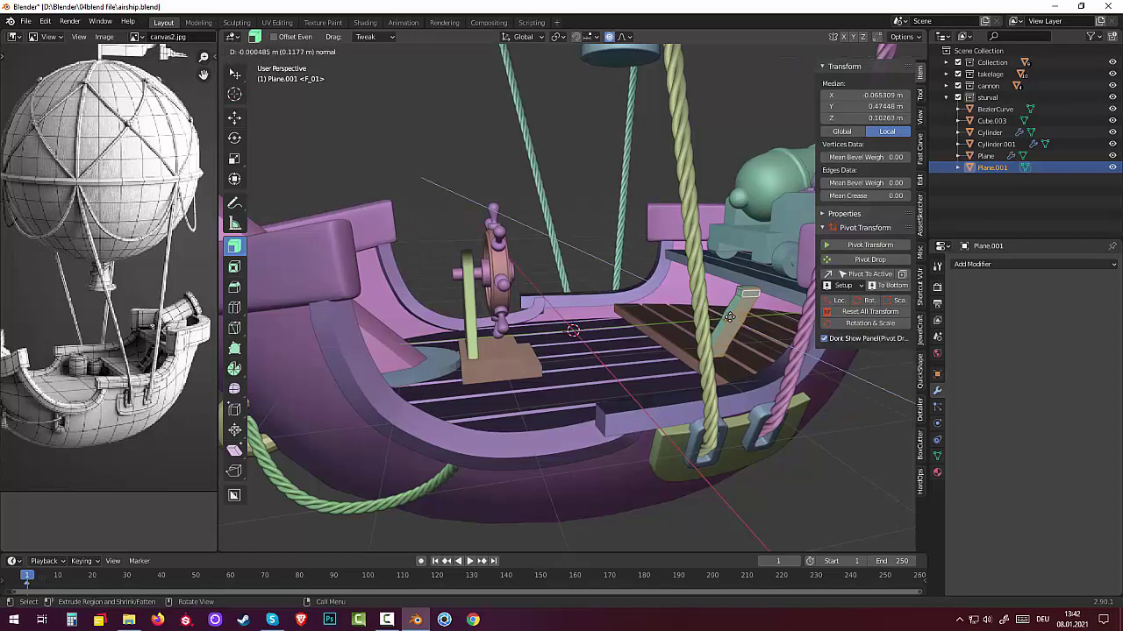
{"action": "left_click", "coordinate": [729, 316]}
{"action": "mouse_move", "coordinate": [728, 316]}
{"action": "middle_mouse_down"}
{"action": "mouse_move", "coordinate": [855, 361]}
{"action": "mouse_move", "coordinate": [662, 245]}
{"action": "middle_mouse_up"}
{"action": "left_click", "coordinate": [678, 307]}
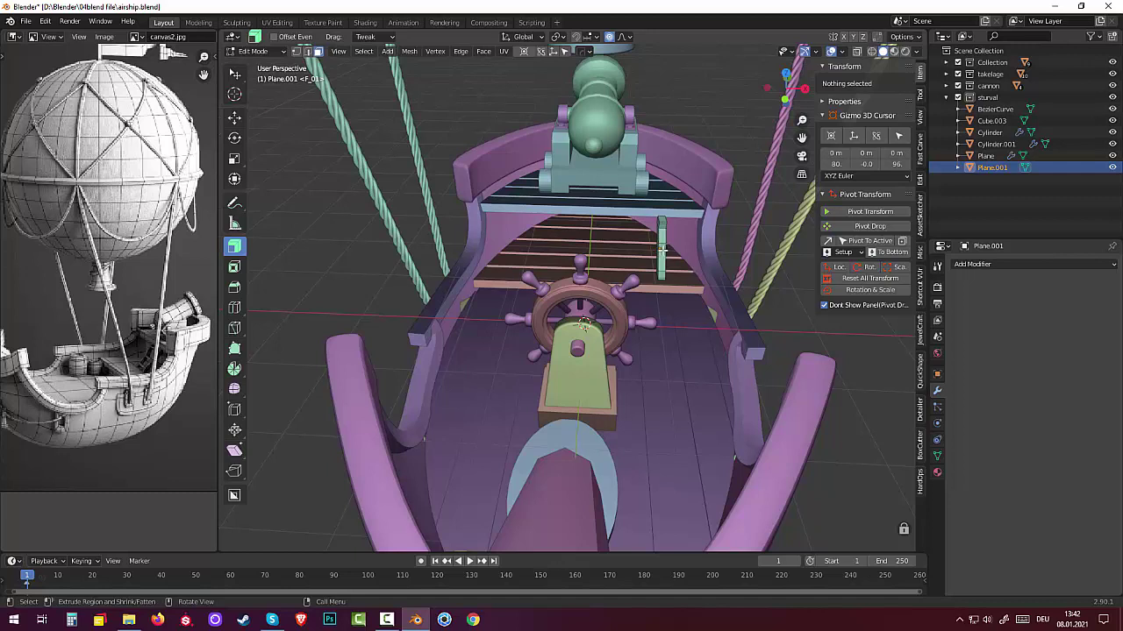
In Object Mode, select the ladder rail and move it along X in front view.
{"action": "key", "text": "Tab"}
{"action": "left_click", "coordinate": [664, 256]}
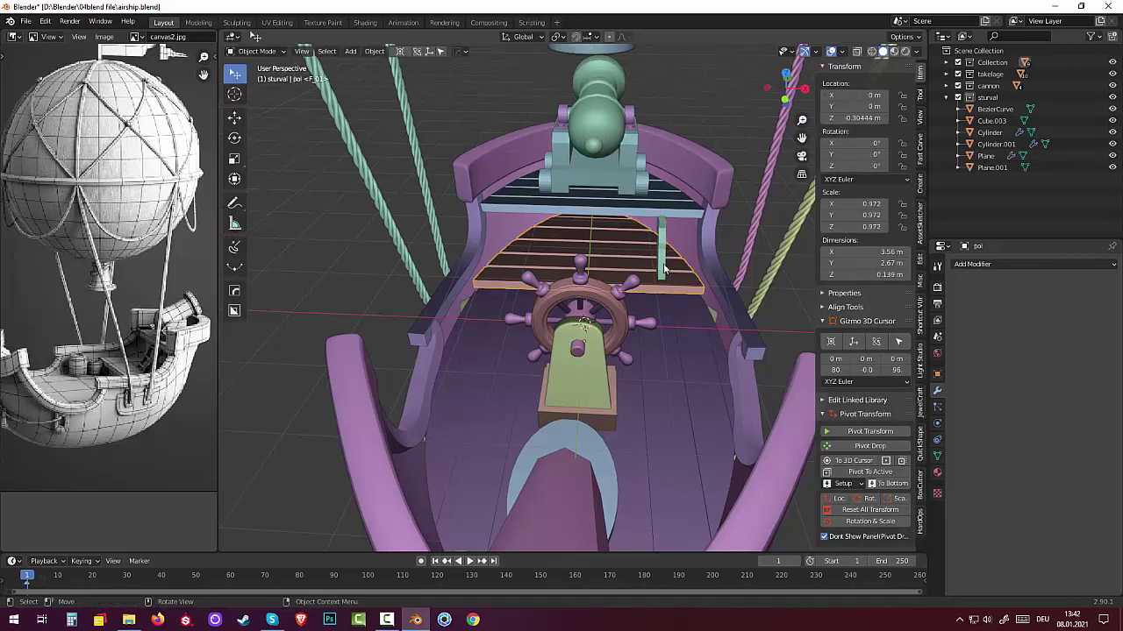
{"action": "left_click", "coordinate": [662, 268]}
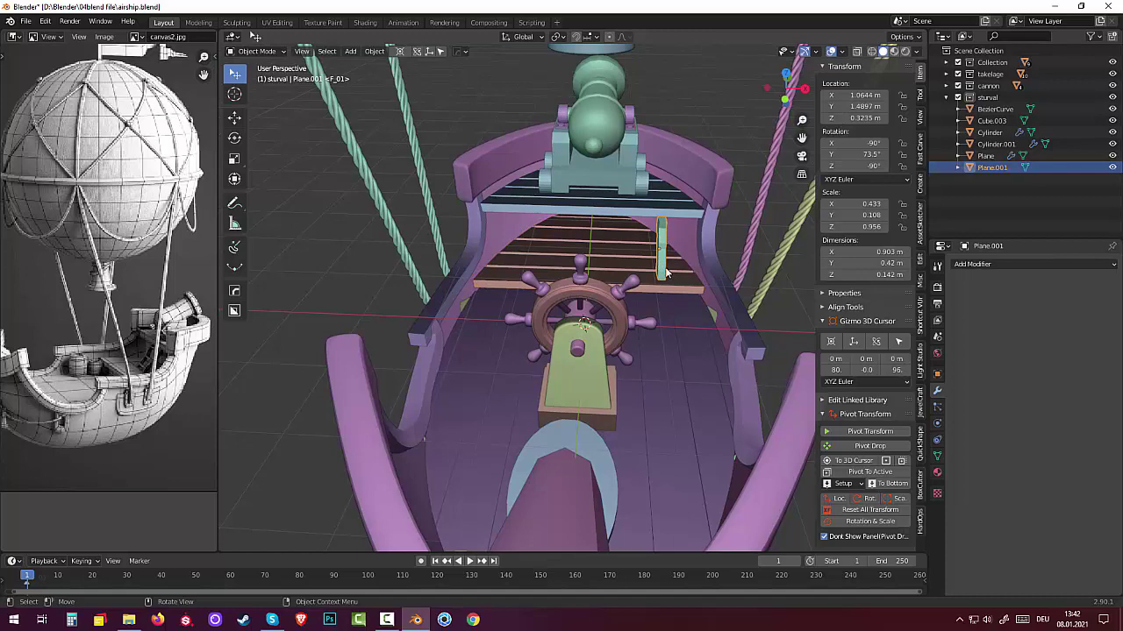
{"action": "key", "text": "KP_7"}
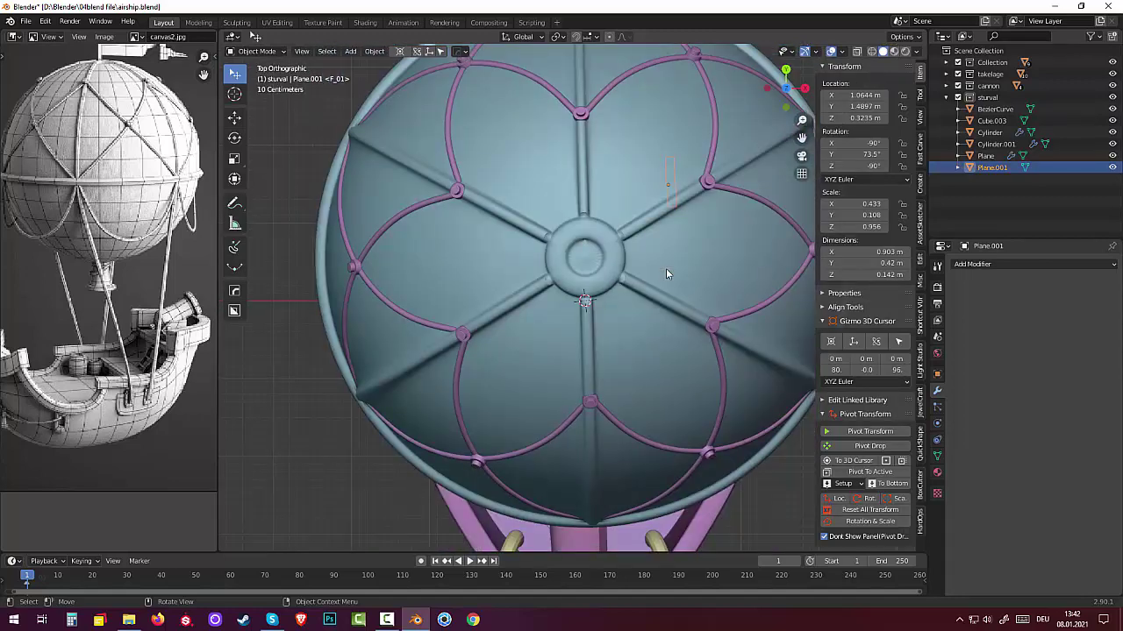
{"action": "key", "text": "KP_3"}
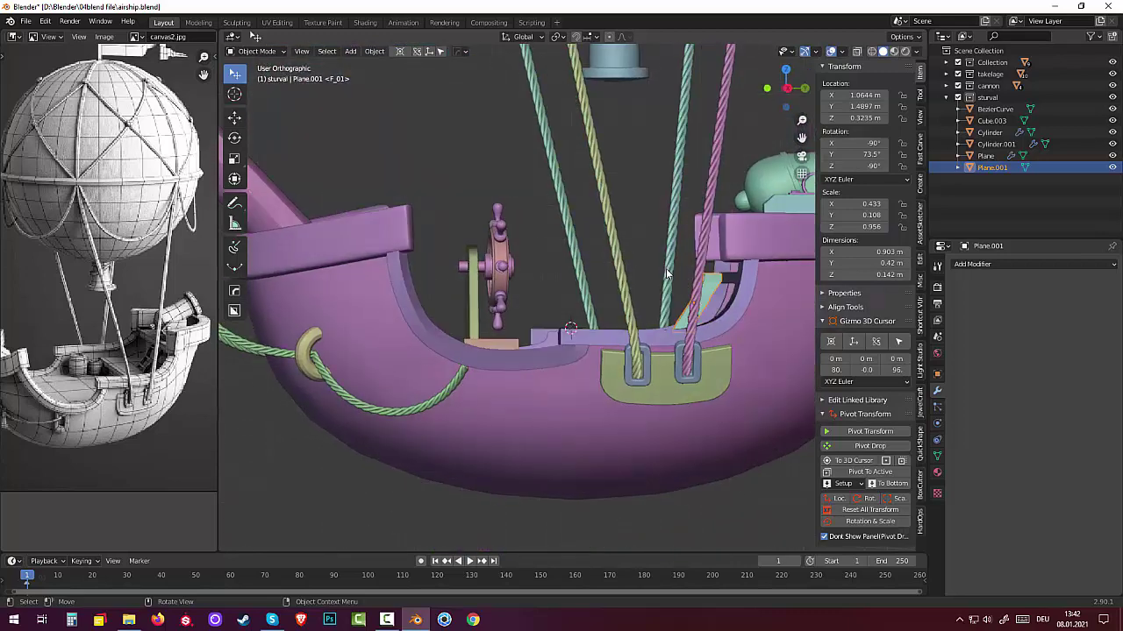
{"action": "key", "text": "KP_1"}
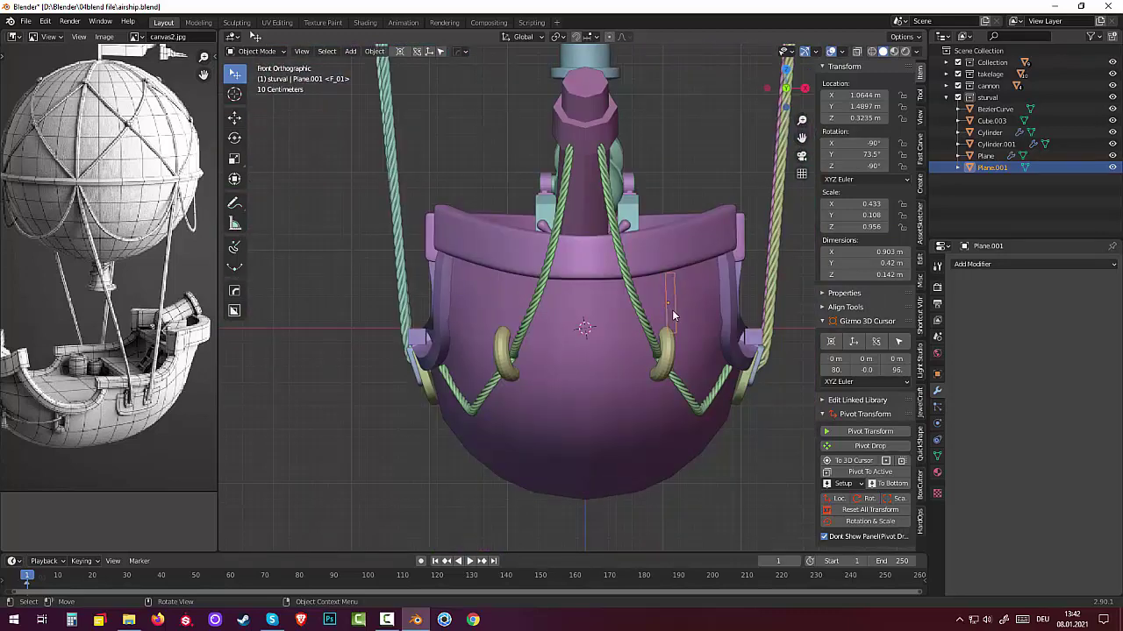
{"action": "key", "text": "g"}
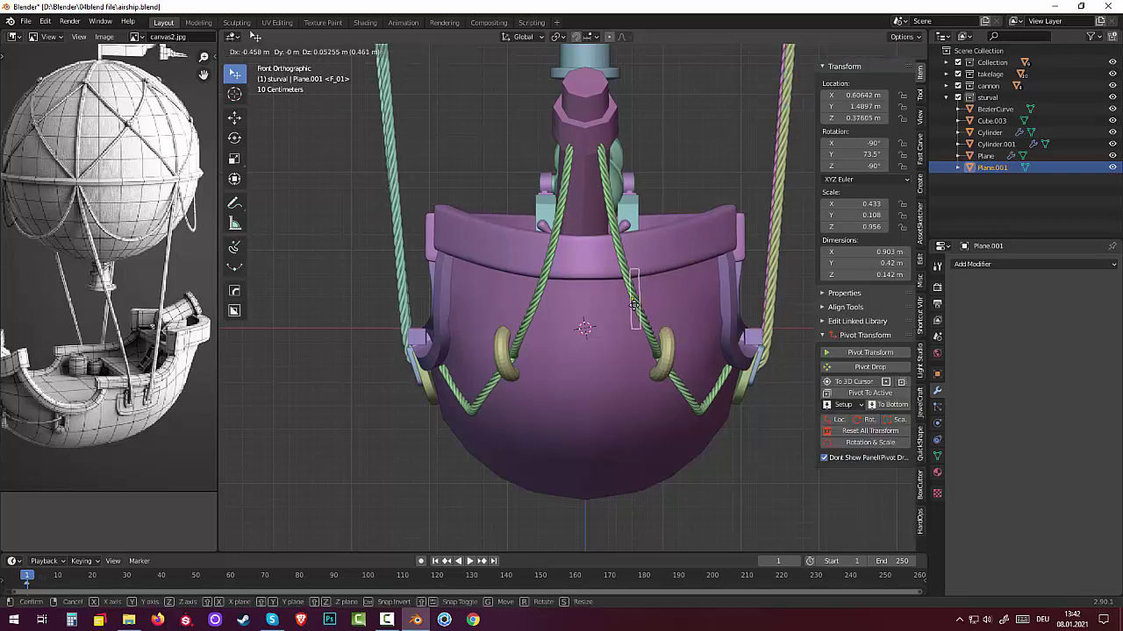
{"action": "key", "text": "x"}
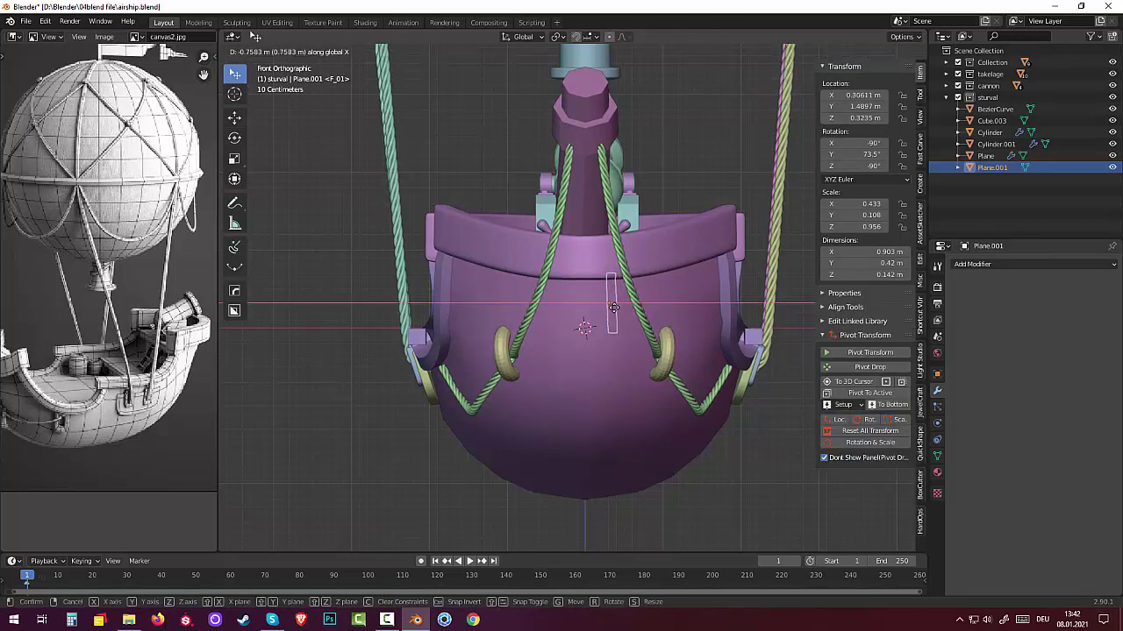
{"action": "left_click", "coordinate": [613, 311]}
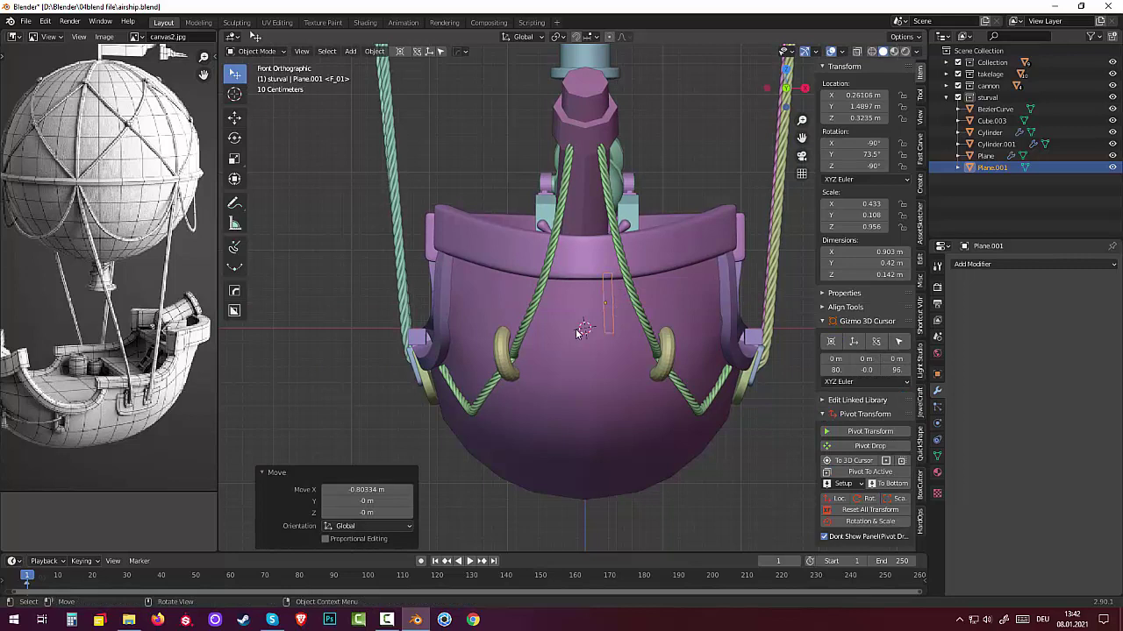
Frame the rail in orthographic front view and nudge it −0.030 m along X to 0.231 m.
{"action": "left_click", "coordinate": [579, 331]}
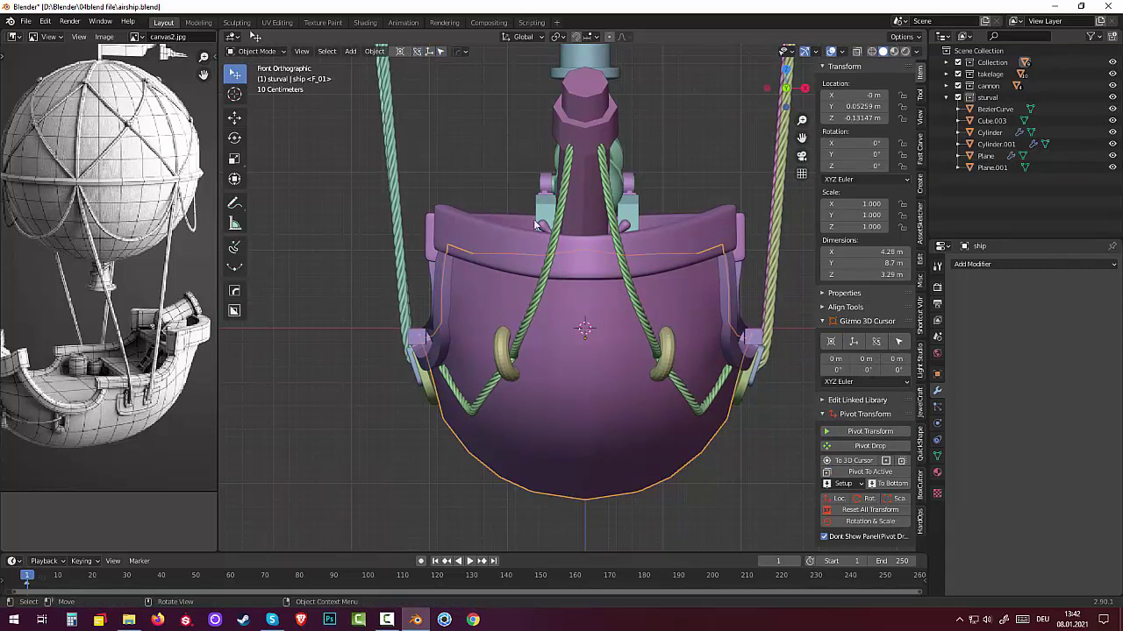
{"action": "scroll", "coordinate": [622, 351], "scroll_direction": "up", "scroll_amount": 2}
{"action": "scroll", "coordinate": [623, 351], "scroll_direction": "up", "scroll_amount": 3}
{"action": "middle_click_drag", "start_coordinate": [621, 361], "coordinate": [615, 397]}
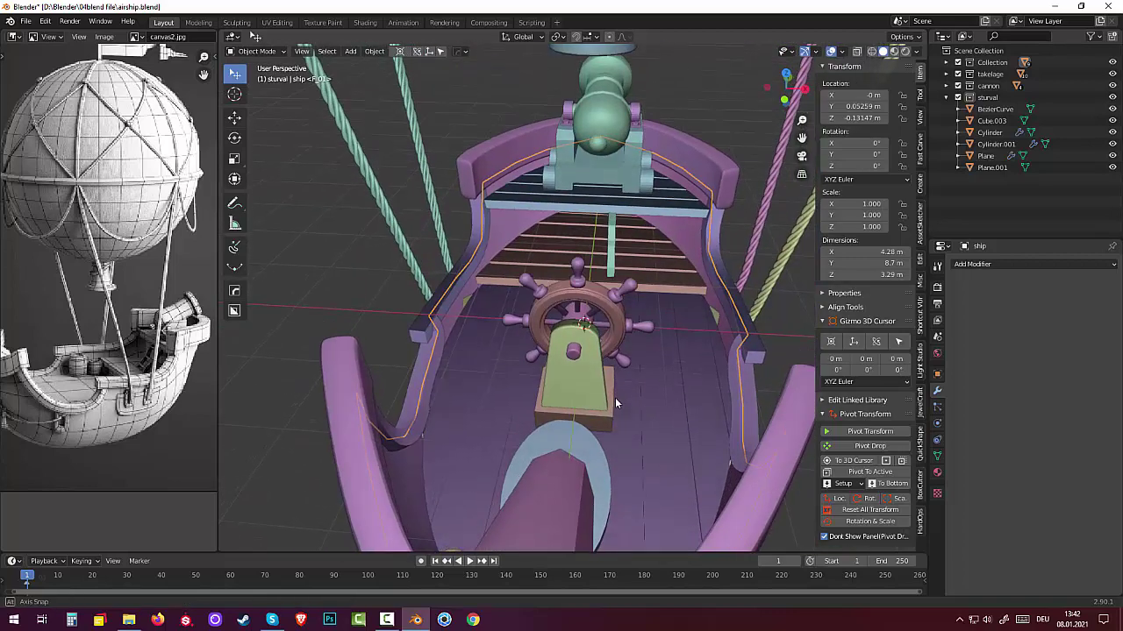
{"action": "left_click", "coordinate": [612, 268]}
{"action": "key", "text": "KP_Decimal"}
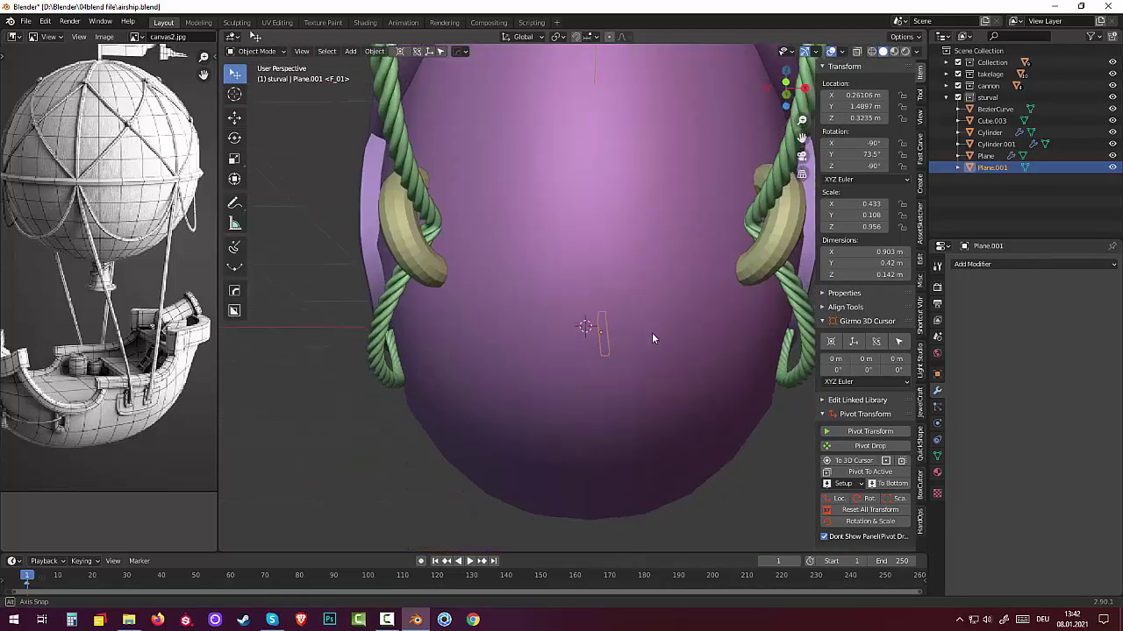
{"action": "scroll", "coordinate": [652, 351], "scroll_direction": "down", "scroll_amount": 3}
{"action": "scroll", "coordinate": [651, 352], "scroll_direction": "down", "scroll_amount": 2}
{"action": "key", "text": "KP_5"}
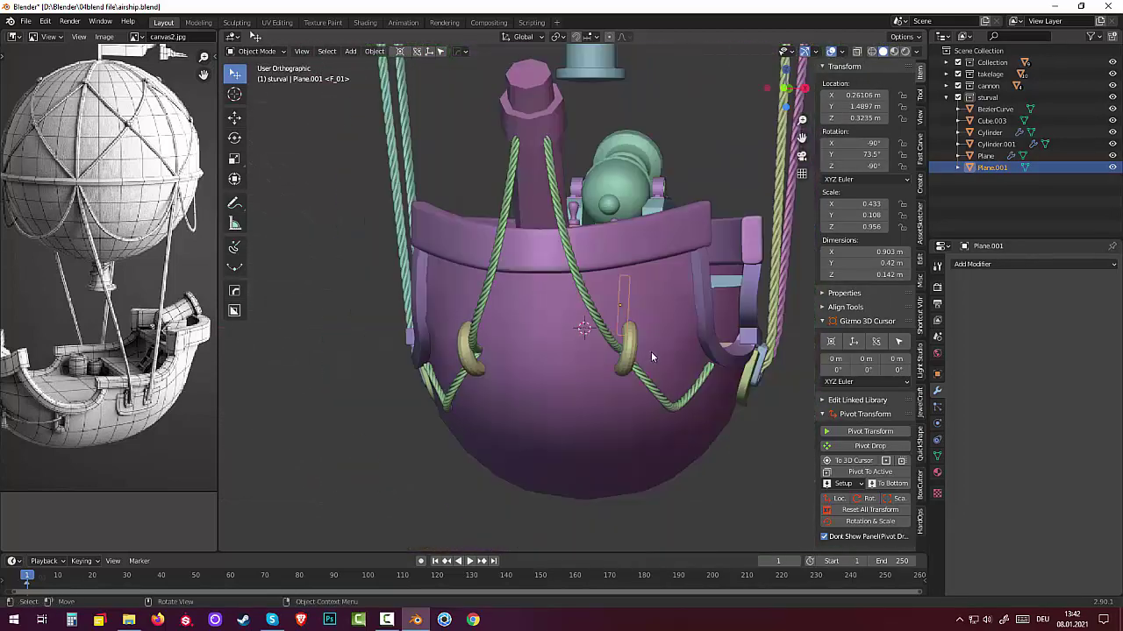
{"action": "key", "text": "KP_3"}
{"action": "key", "text": "KP_1"}
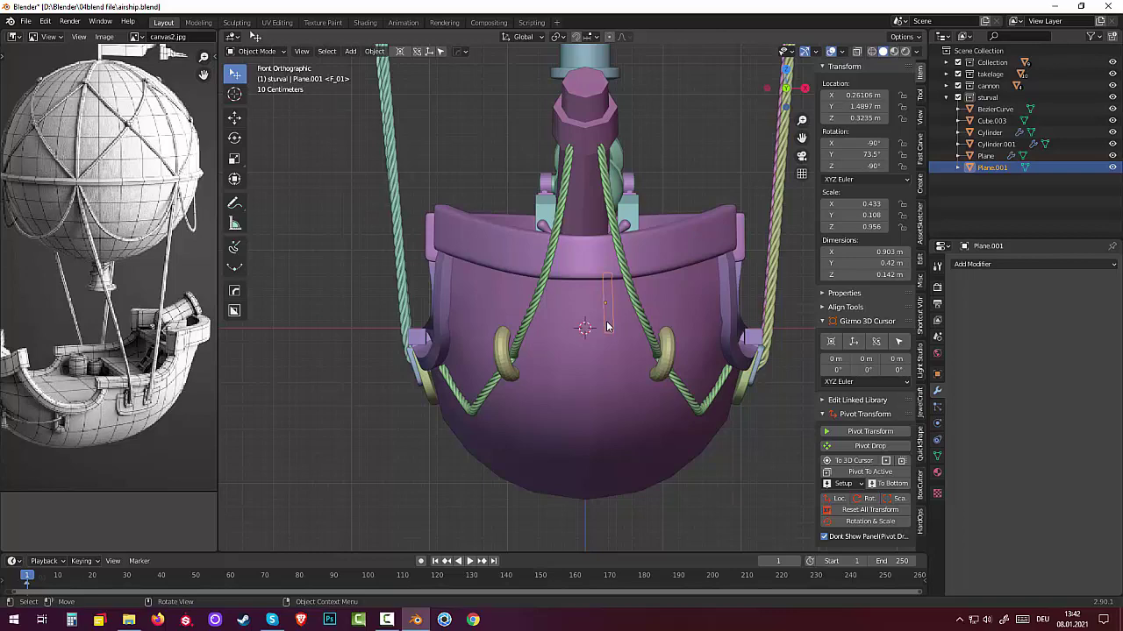
{"action": "key", "text": "g"}
{"action": "key", "text": "x"}
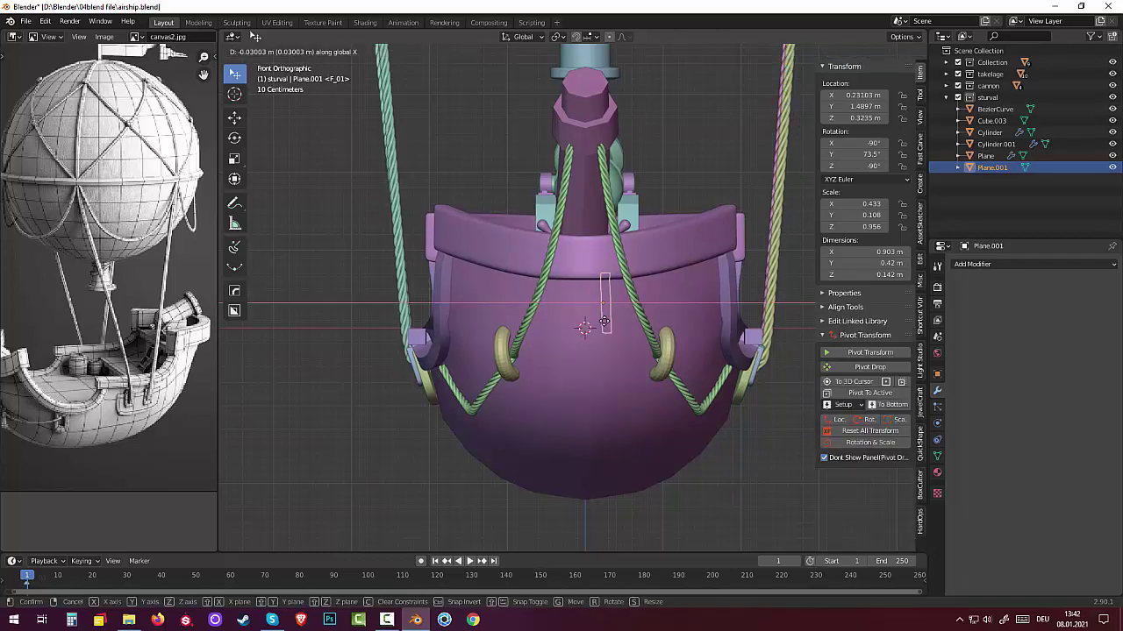
{"action": "left_click", "coordinate": [604, 322]}
{"action": "middle_click_drag", "start_coordinate": [605, 322], "coordinate": [617, 381]}
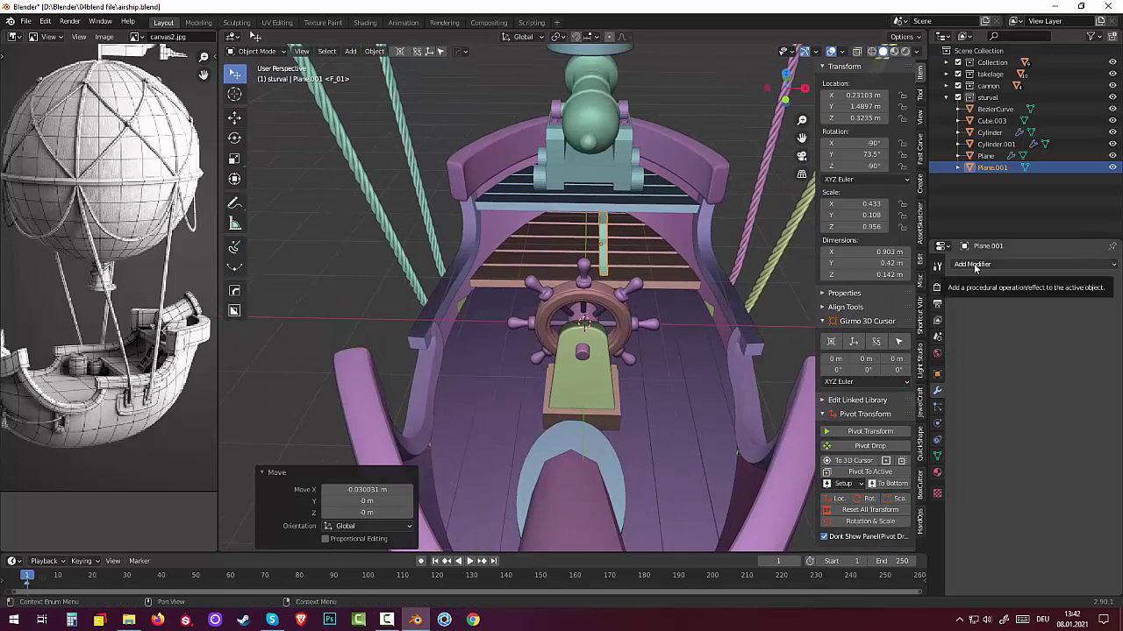
{"action": "left_click", "coordinate": [374, 51]}
{"action": "mouse_move", "coordinate": [393, 76]}
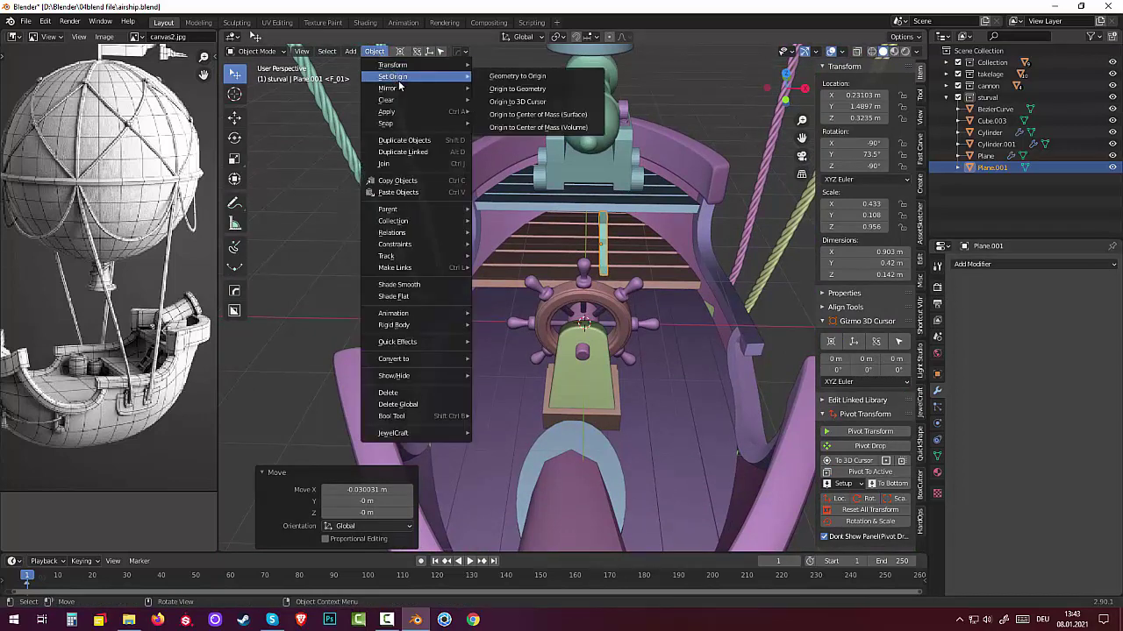
Set the rail's origin to the 3D cursor, reset its transforms, then add and remove a Mirror modifier.
{"action": "left_click", "coordinate": [536, 101]}
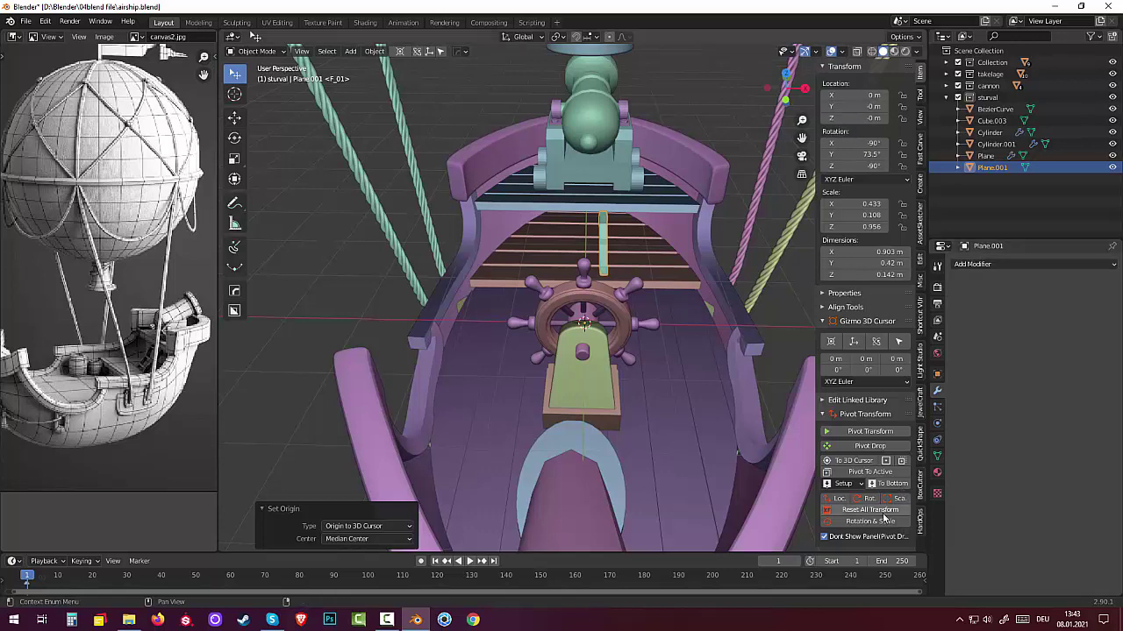
{"action": "left_click", "coordinate": [882, 513]}
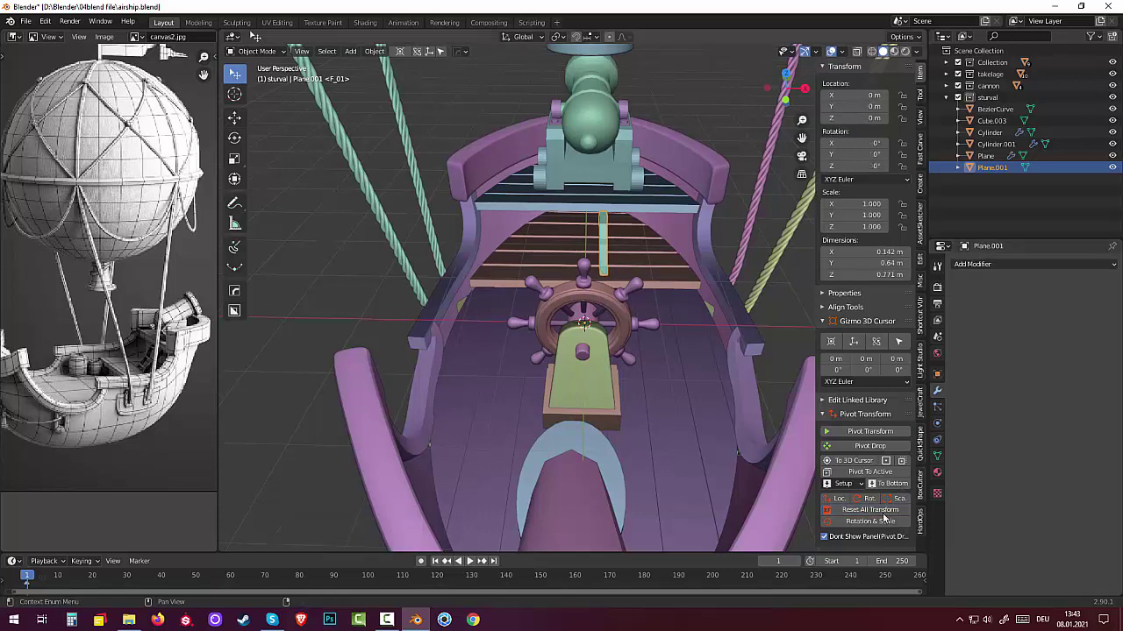
{"action": "left_click", "coordinate": [979, 266]}
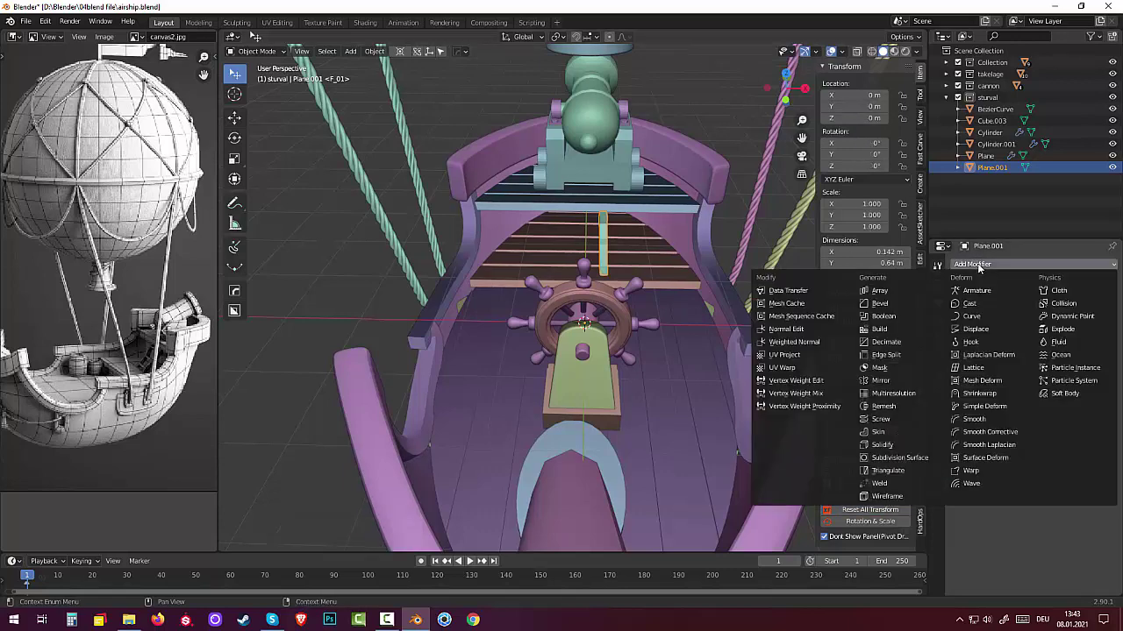
{"action": "left_click", "coordinate": [880, 381]}
{"action": "mouse_move", "coordinate": [710, 326]}
{"action": "middle_mouse_down"}
{"action": "mouse_move", "coordinate": [730, 309]}
{"action": "mouse_move", "coordinate": [742, 335]}
{"action": "mouse_move", "coordinate": [690, 331]}
{"action": "middle_mouse_up"}
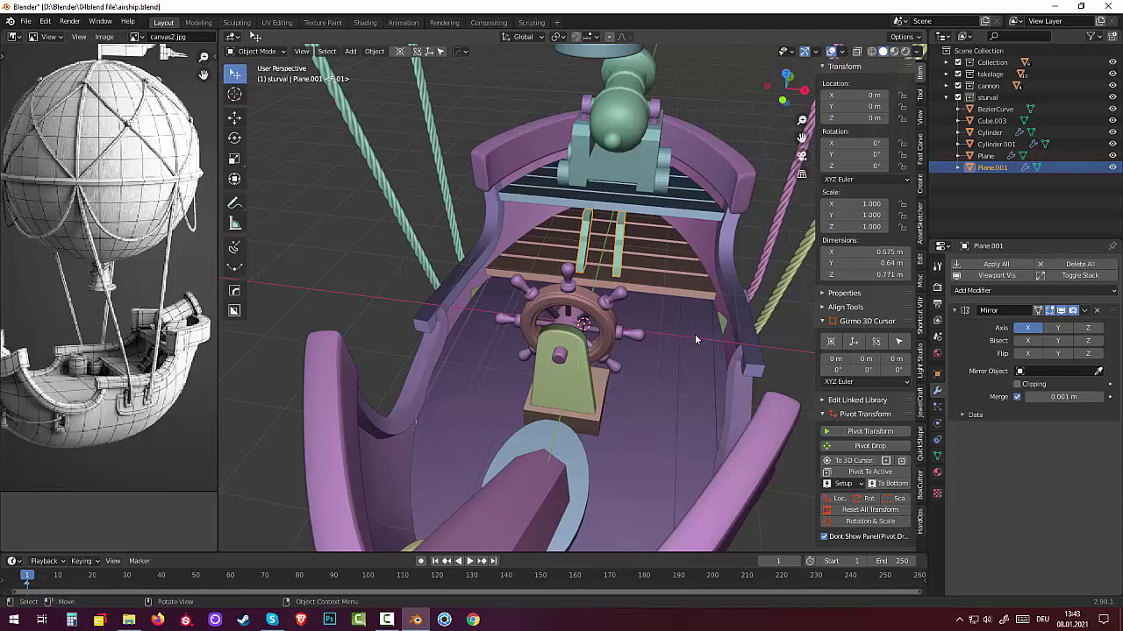
{"action": "middle_click_drag", "start_coordinate": [695, 335], "coordinate": [593, 239]}
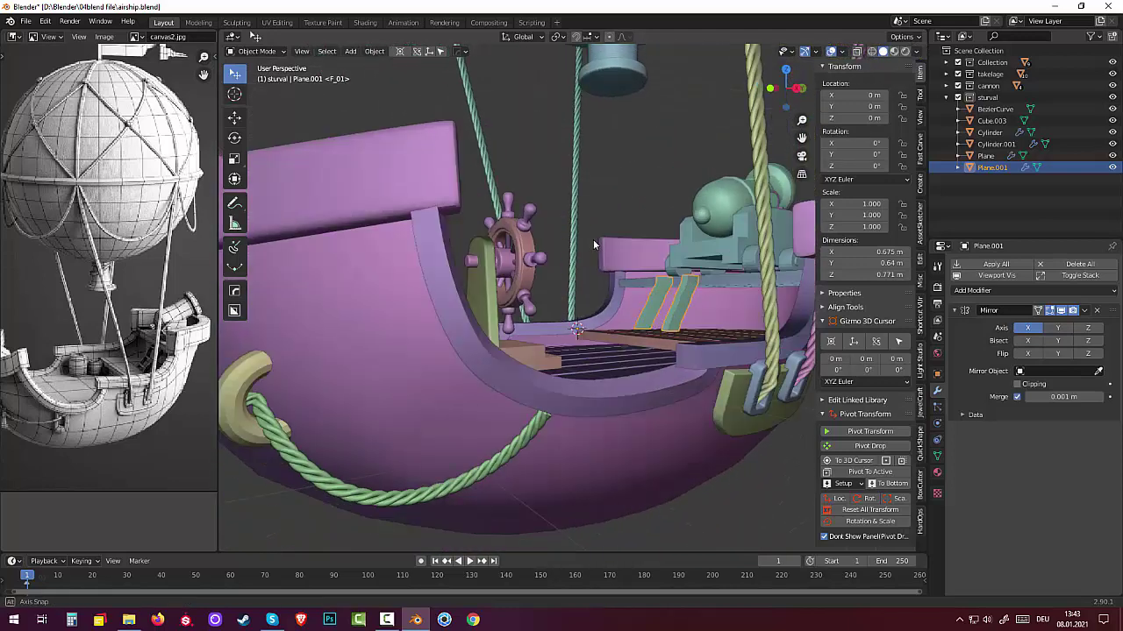
{"action": "middle_click_drag", "start_coordinate": [593, 239], "coordinate": [688, 297]}
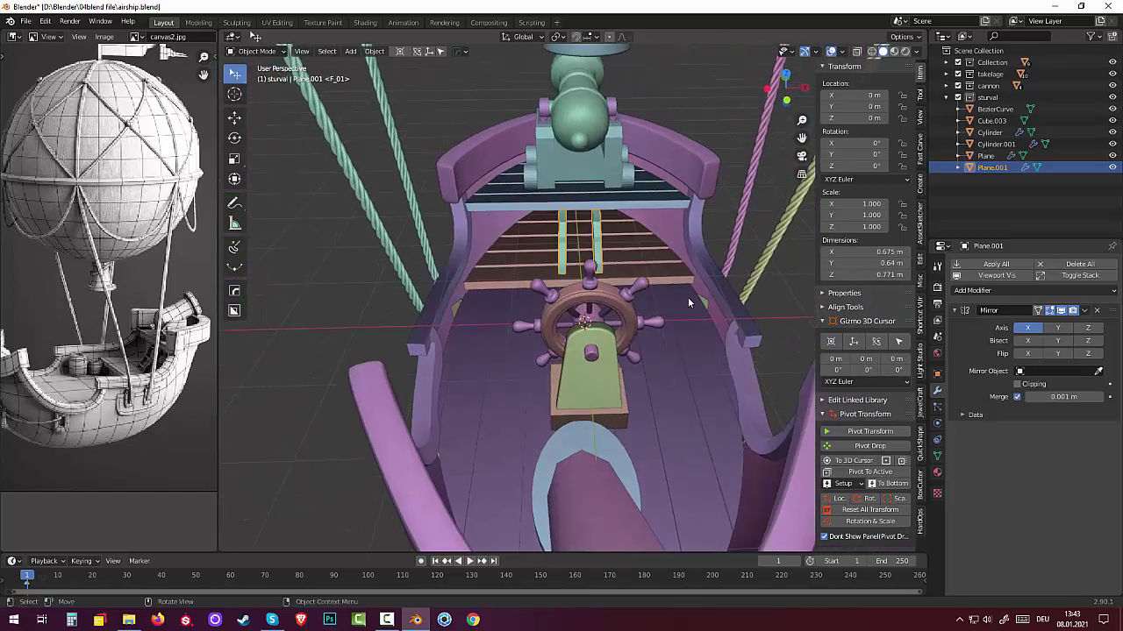
{"action": "left_click", "coordinate": [1098, 312]}
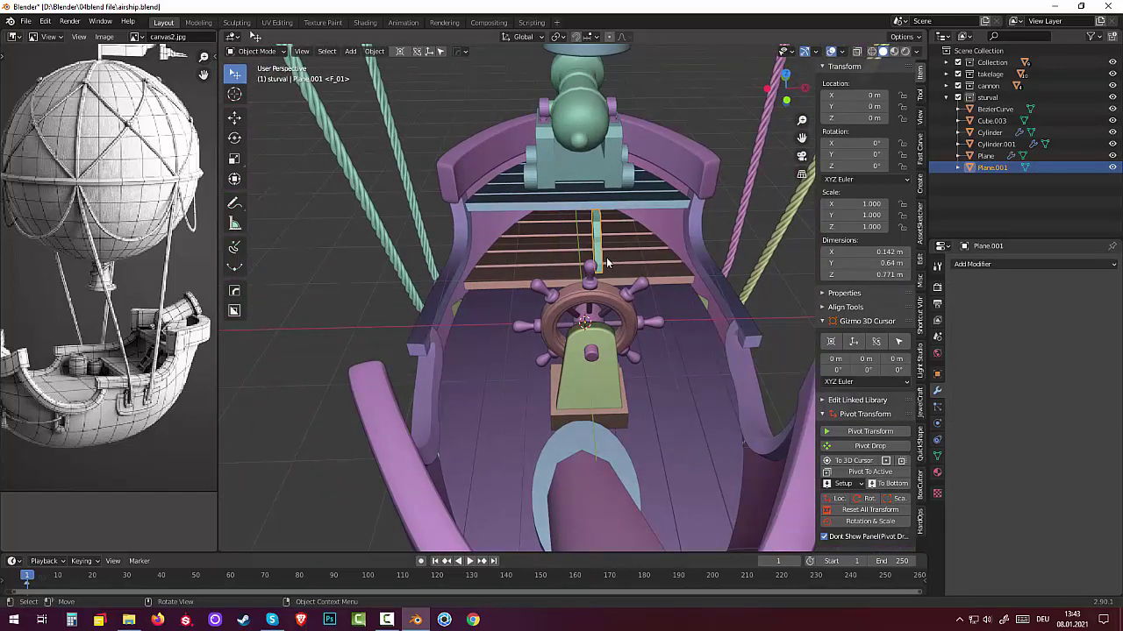
Shift the ladder rail along X to X 0.077888 m.
{"action": "key", "text": "g"}
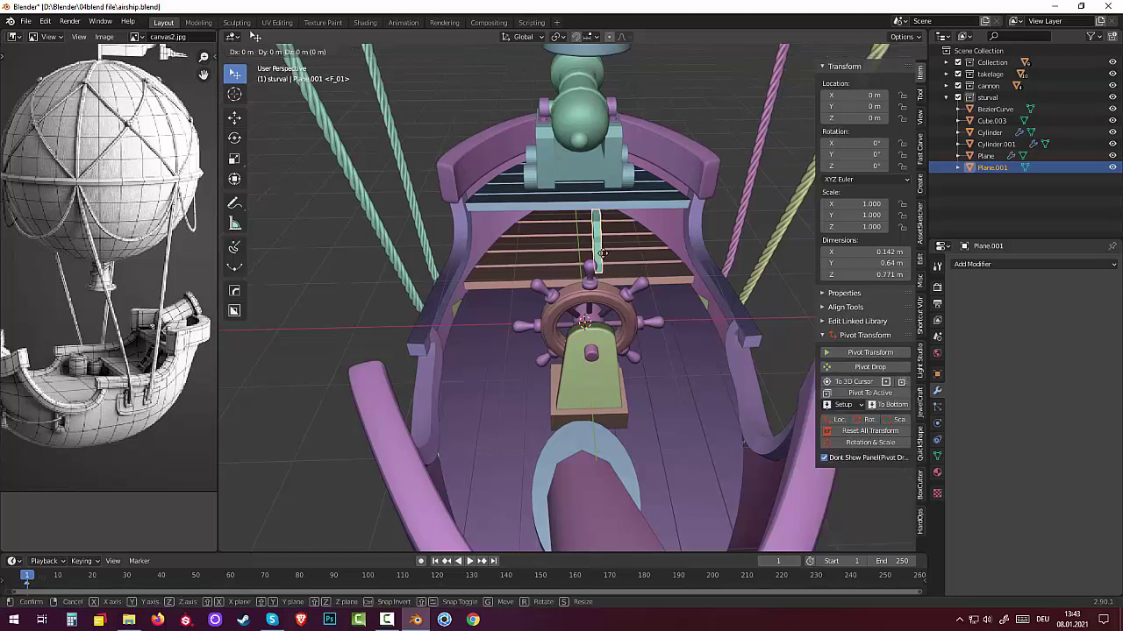
{"action": "key", "text": "x"}
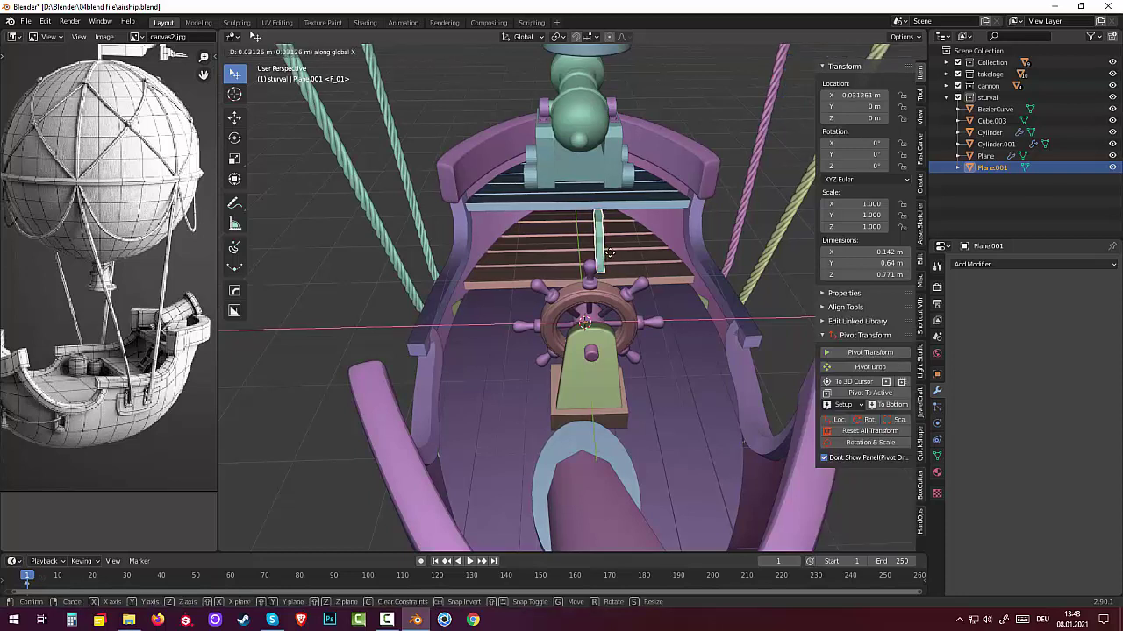
{"action": "left_click", "coordinate": [607, 254]}
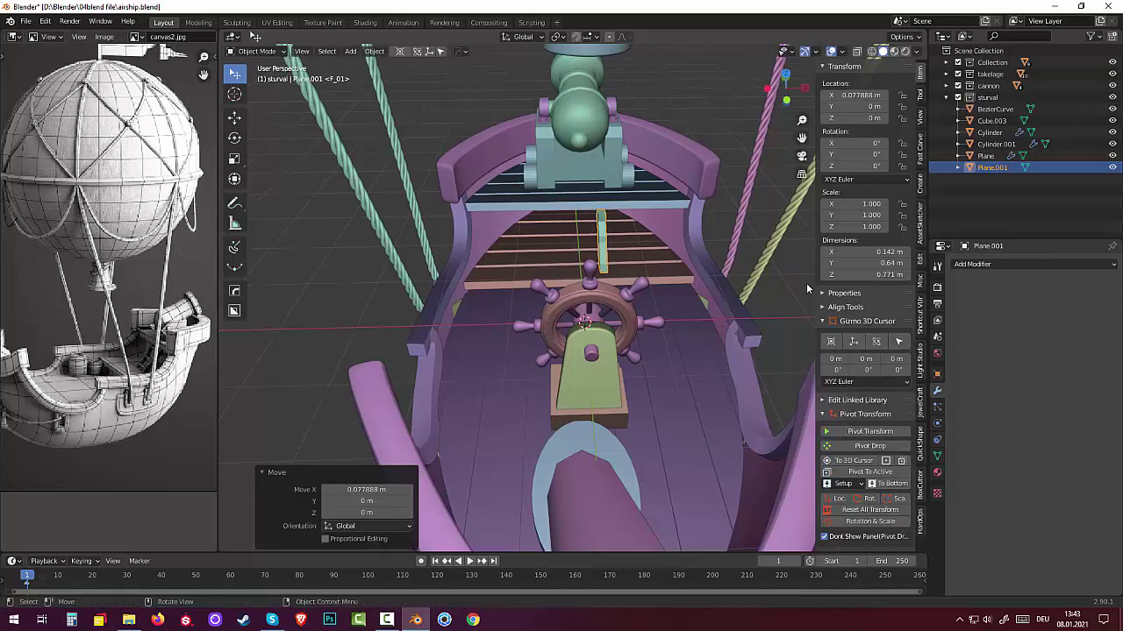
Add a Mirror modifier and apply it, giving two parallel rails spanning 0.675 m.
{"action": "left_click", "coordinate": [965, 264]}
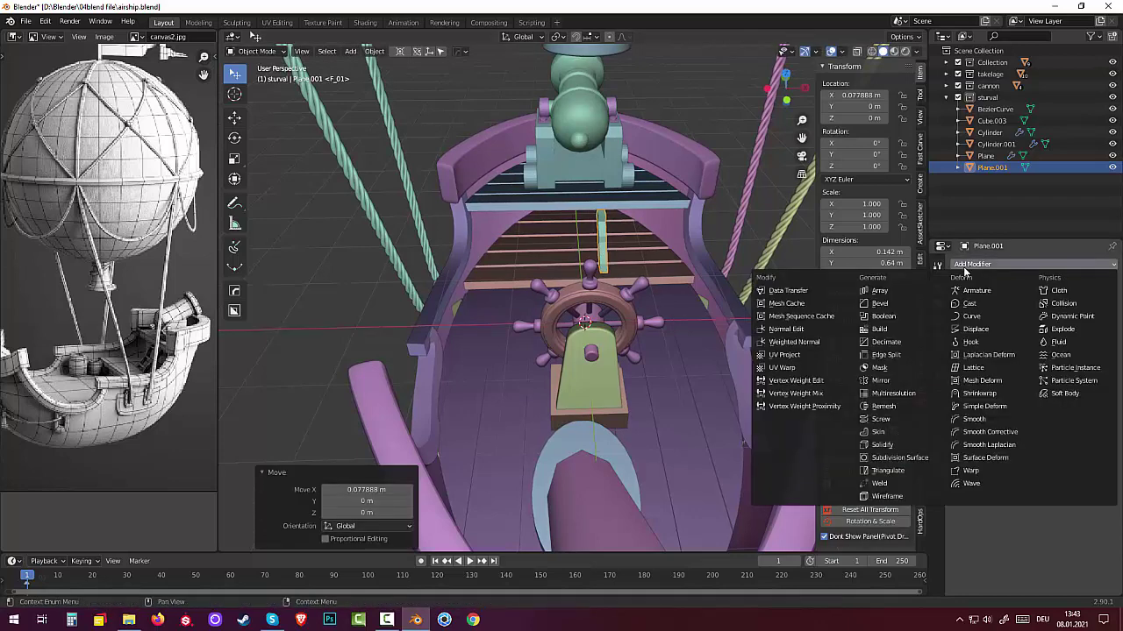
{"action": "left_click", "coordinate": [882, 381]}
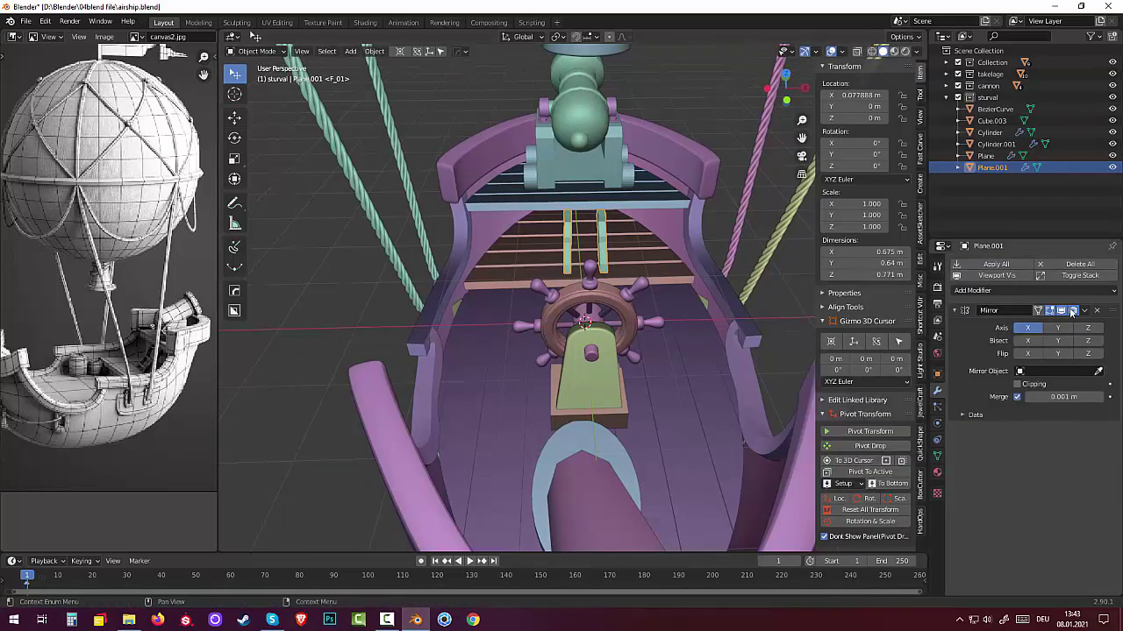
{"action": "left_click", "coordinate": [1084, 310]}
{"action": "left_click", "coordinate": [1044, 326]}
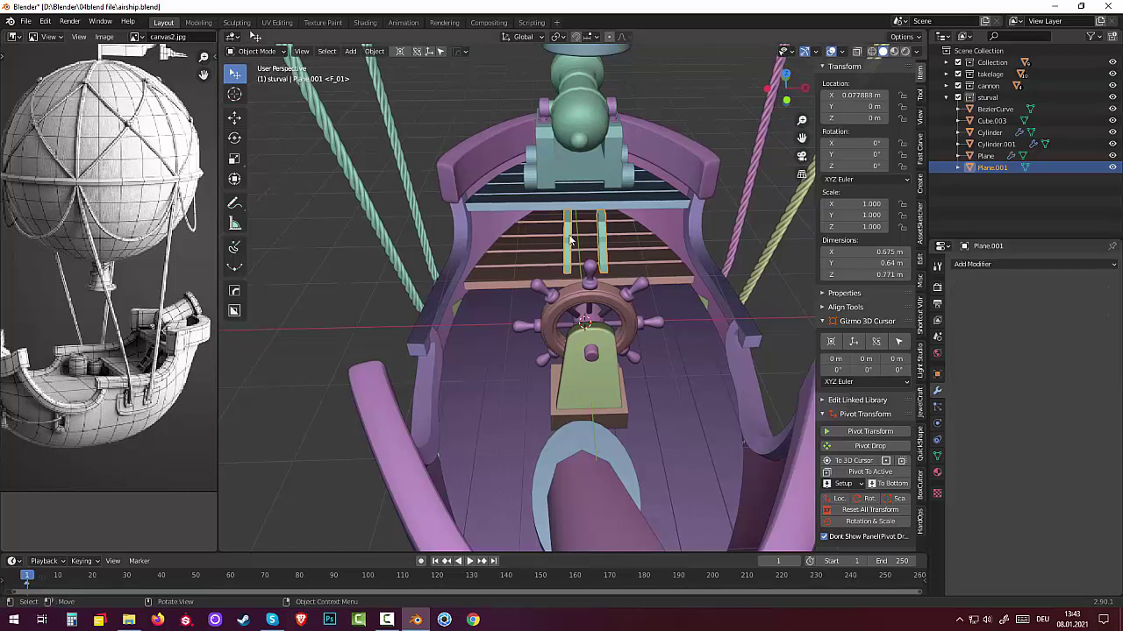
{"action": "middle_click_drag", "start_coordinate": [614, 245], "coordinate": [571, 238]}
{"action": "scroll", "coordinate": [570, 239], "scroll_direction": "up", "scroll_amount": 2}
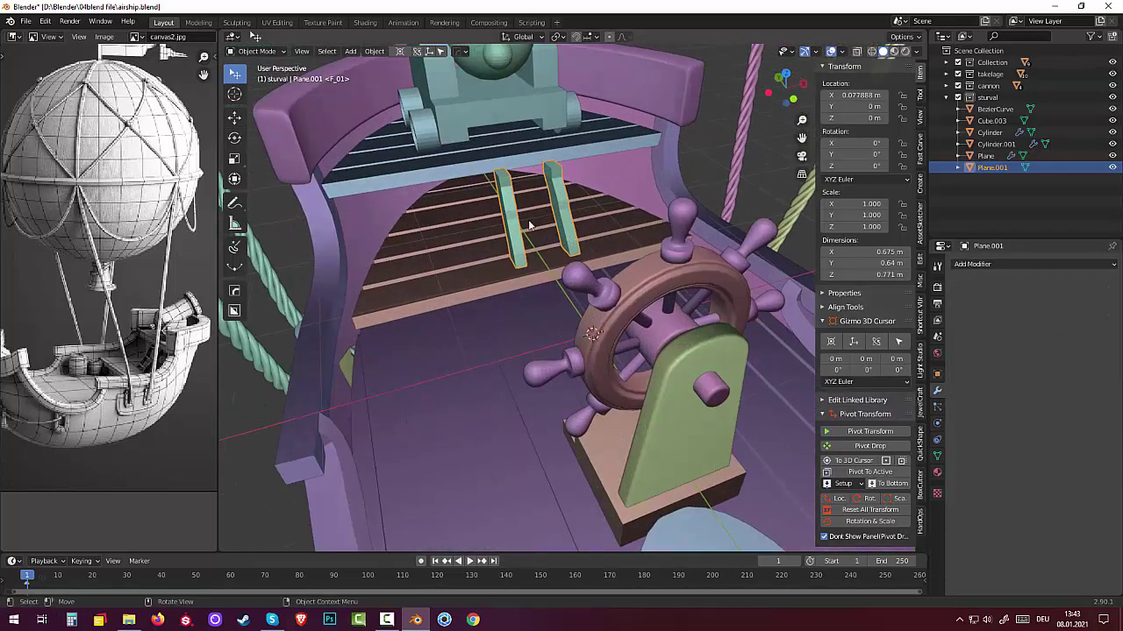
In Edit Mode, scale the top rail edges to X 0 and bridge them into the top rung.
{"action": "key", "text": "Tab"}
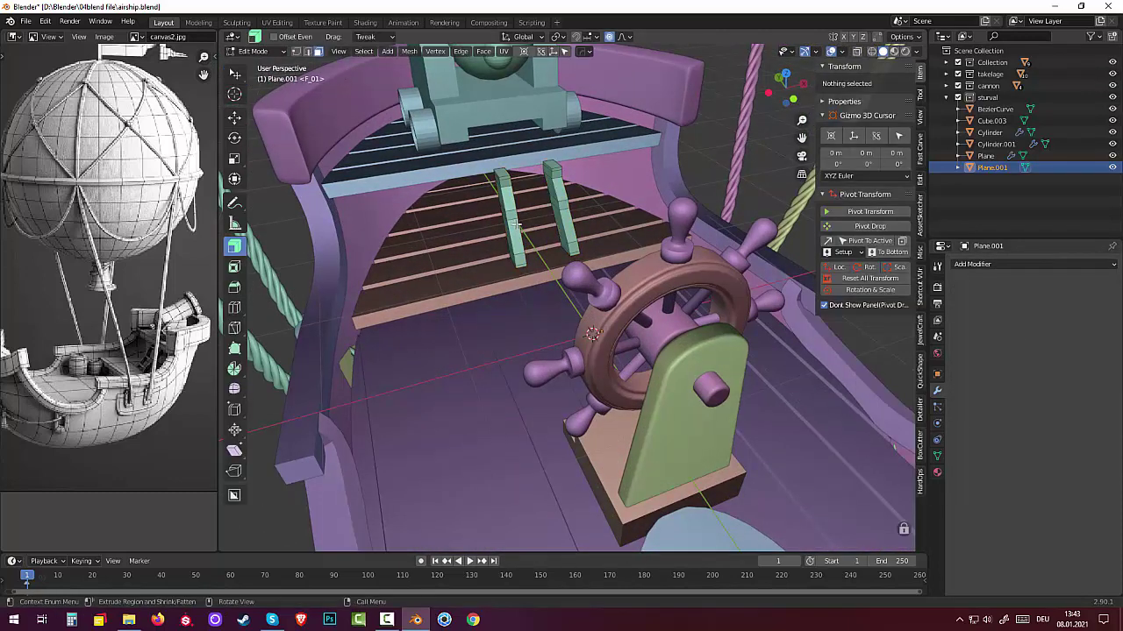
{"action": "mouse_move", "coordinate": [518, 225]}
{"action": "middle_mouse_down"}
{"action": "mouse_move", "coordinate": [513, 175]}
{"action": "mouse_move", "coordinate": [391, 203]}
{"action": "middle_mouse_up"}
{"action": "left_click", "coordinate": [513, 176]}
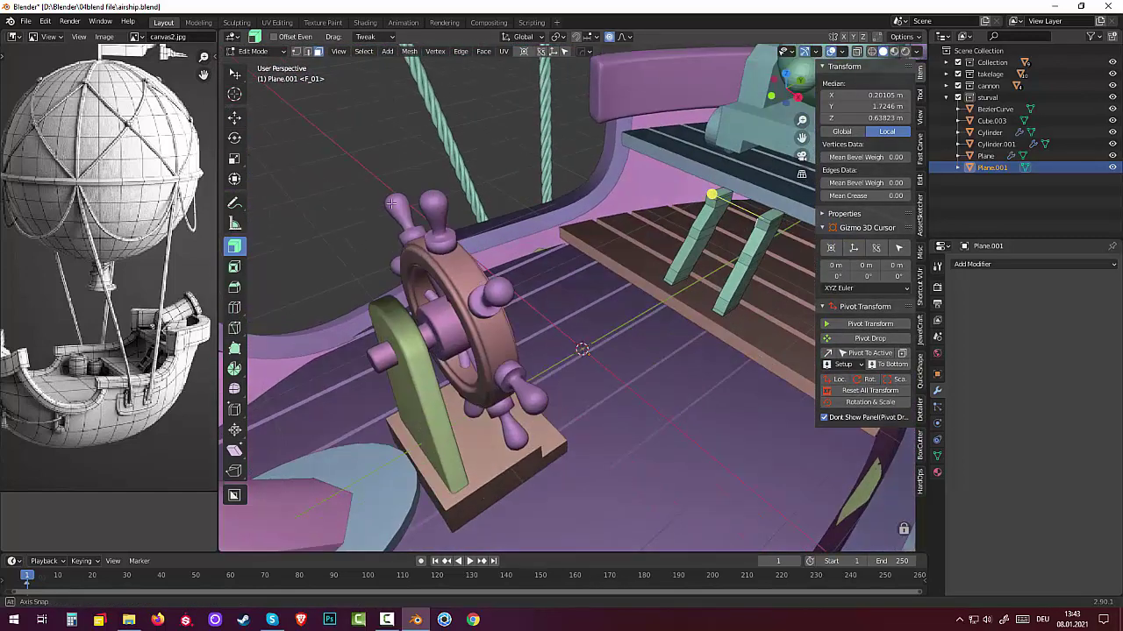
{"action": "key", "text": "s"}
{"action": "key", "text": "x"}
{"action": "key", "text": "0"}
{"action": "key", "text": "Return"}
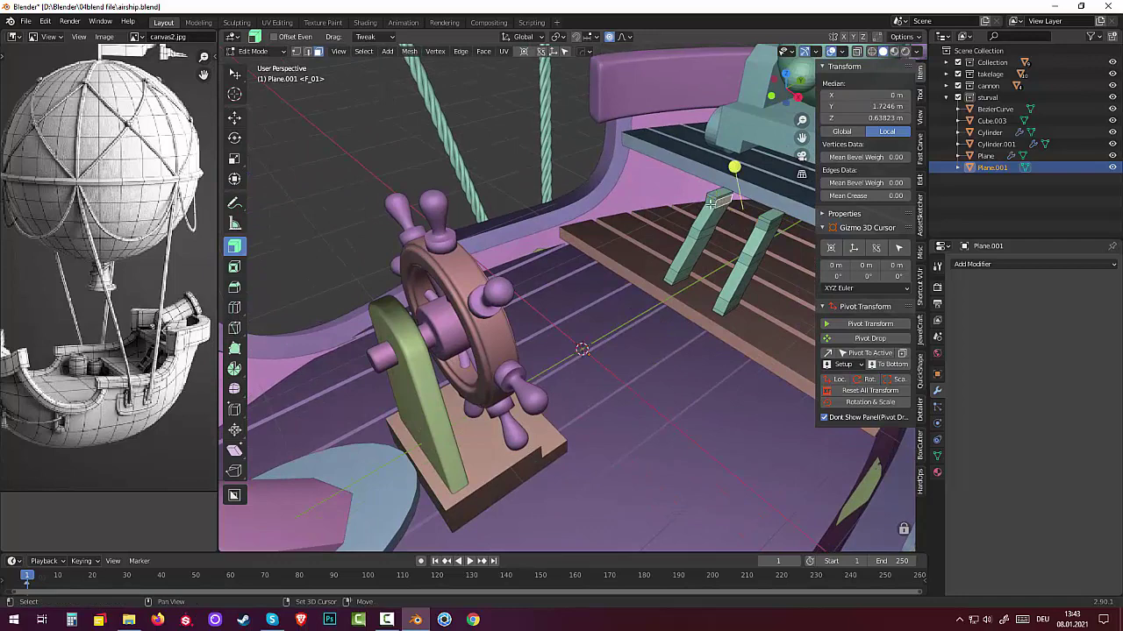
{"action": "left_click", "coordinate": [461, 51]}
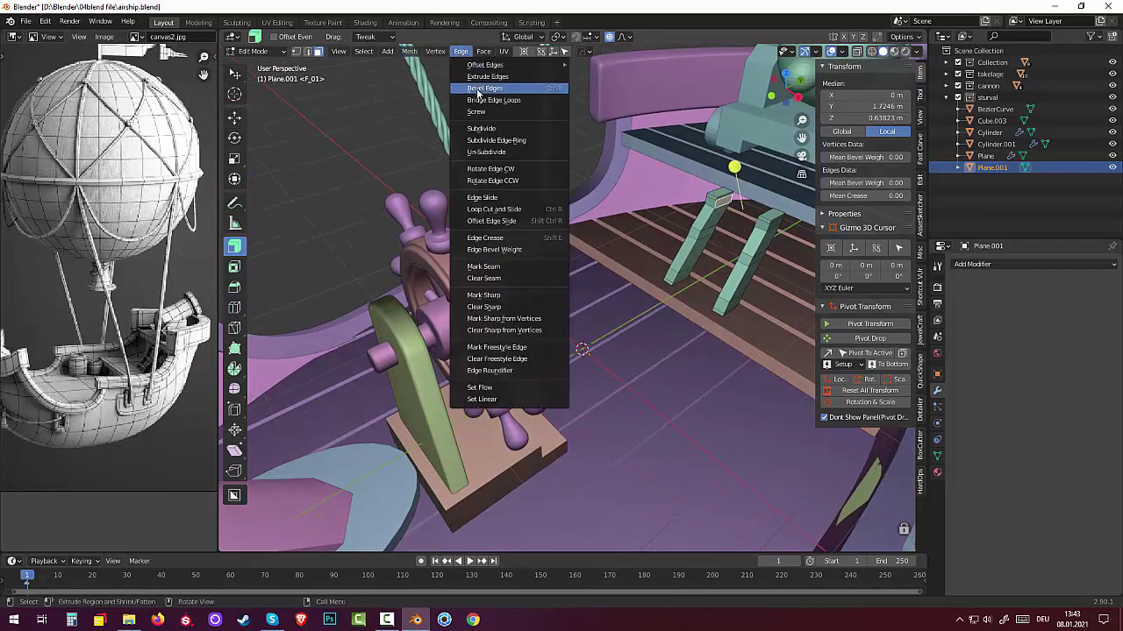
{"action": "left_click", "coordinate": [491, 96]}
Scale the next pair of rail edges to X 0 and bridge them into the middle rung.
{"action": "middle_click_drag", "start_coordinate": [489, 117], "coordinate": [449, 217]}
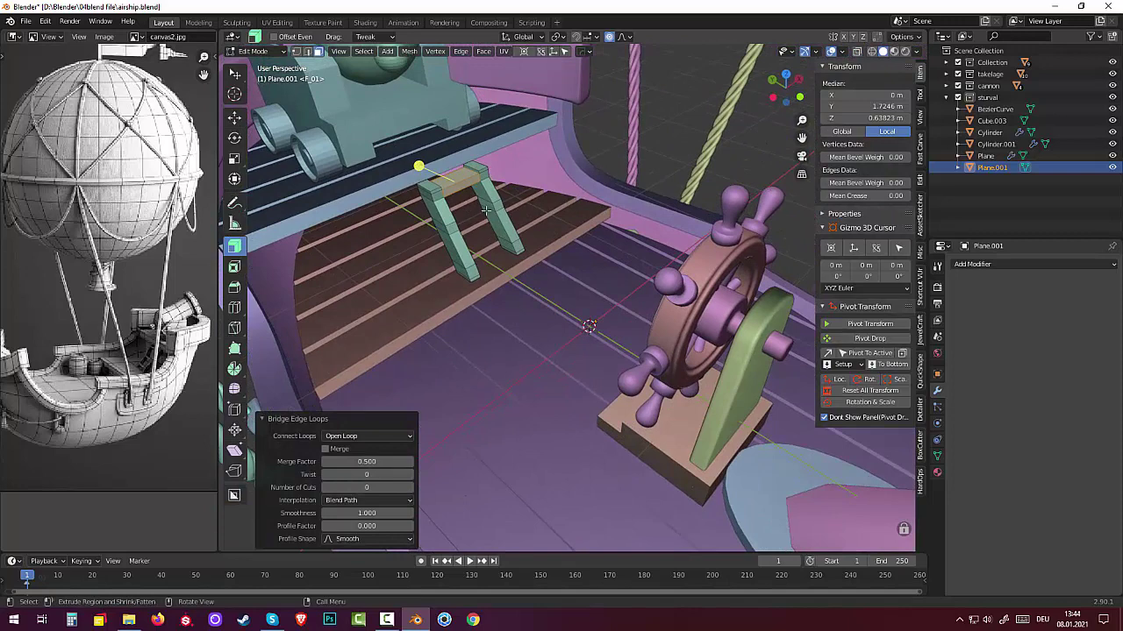
{"action": "left_click", "coordinate": [485, 211]}
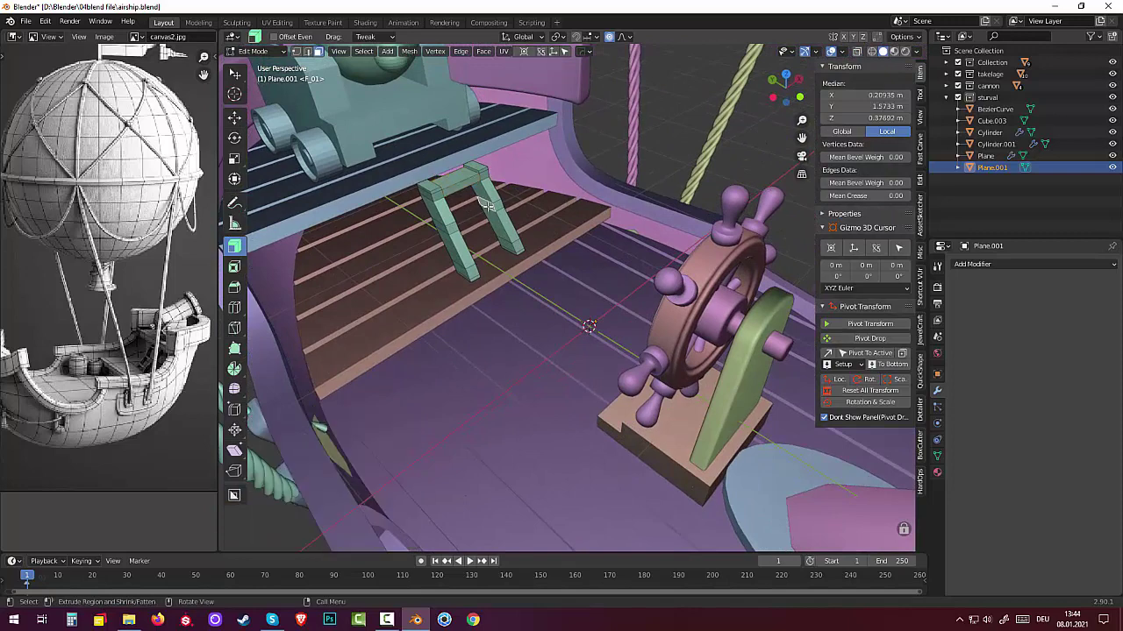
{"action": "middle_click_drag", "start_coordinate": [514, 226], "coordinate": [398, 228]}
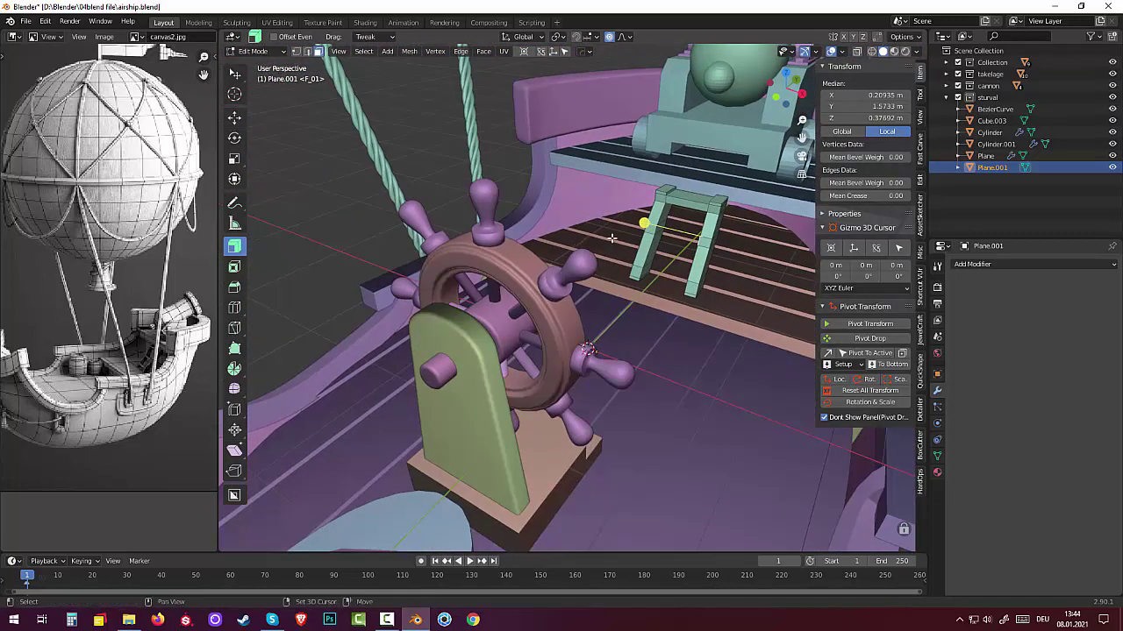
{"action": "key", "text": "s"}
{"action": "key", "text": "x"}
{"action": "key", "text": "0"}
{"action": "key", "text": "Return"}
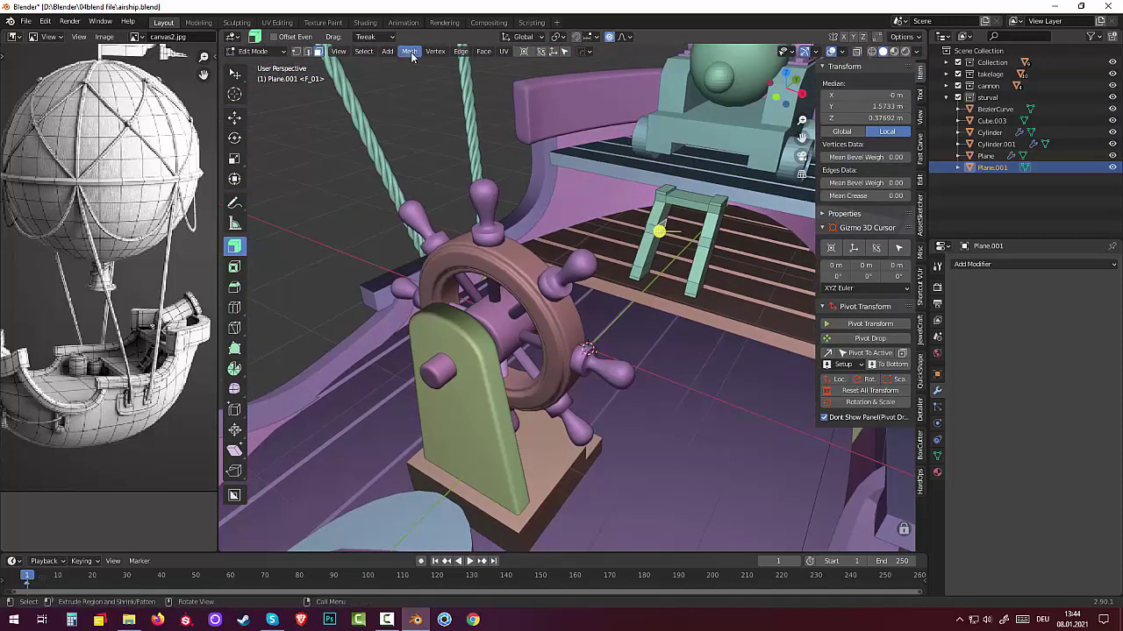
{"action": "left_click", "coordinate": [460, 52]}
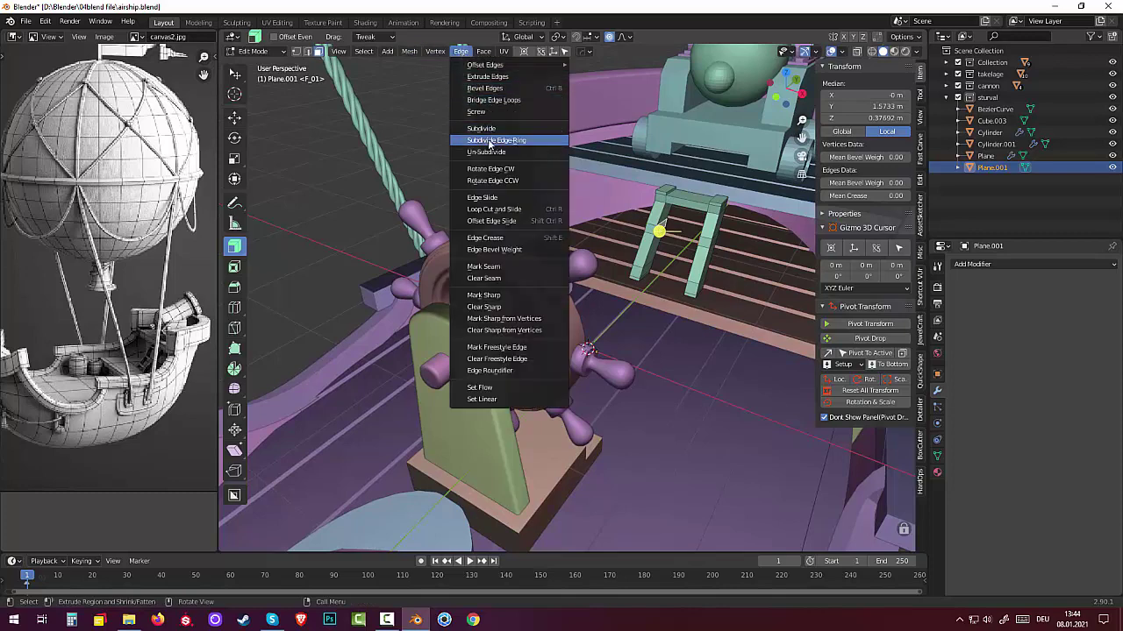
{"action": "left_click", "coordinate": [481, 102]}
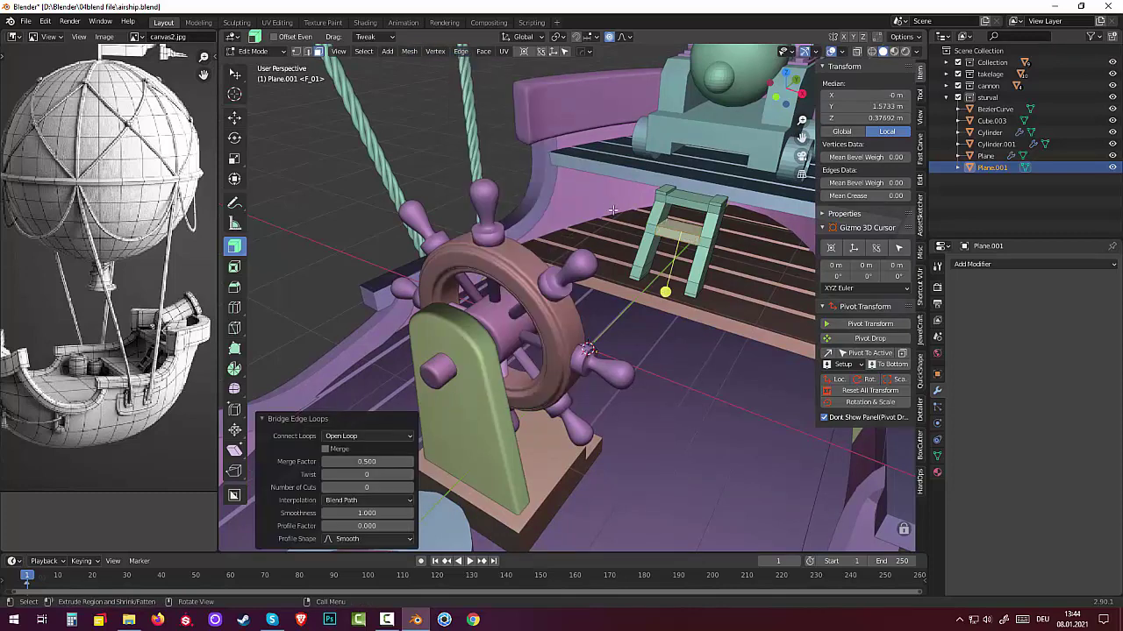
Scale both lowest rail edges to X 0, bridge them into the bottom rung, then deselect all.
{"action": "middle_click_drag", "start_coordinate": [613, 211], "coordinate": [686, 215]}
{"action": "left_click", "coordinate": [499, 269]}
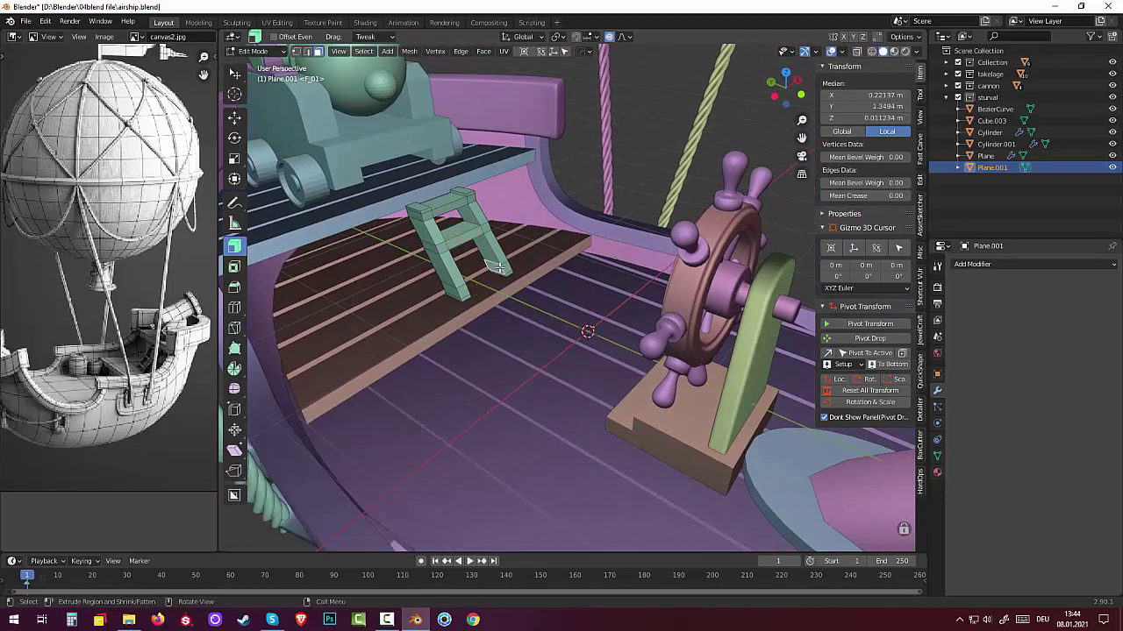
{"action": "left_click", "coordinate": [520, 268]}
{"action": "middle_click_drag", "start_coordinate": [520, 268], "coordinate": [374, 261]}
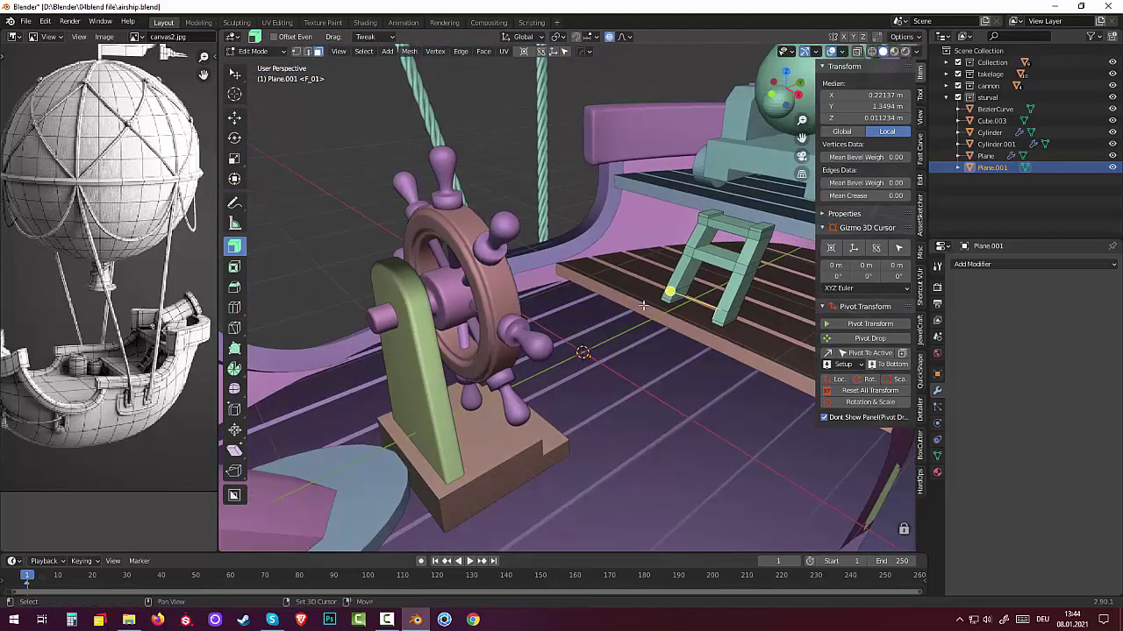
{"action": "key", "text": "s"}
{"action": "key", "text": "x"}
{"action": "key", "text": "0"}
{"action": "key", "text": "Return"}
{"action": "mouse_move", "coordinate": [679, 293]}
{"action": "middle_mouse_down"}
{"action": "mouse_move", "coordinate": [763, 336]}
{"action": "mouse_move", "coordinate": [441, 114]}
{"action": "middle_mouse_up"}
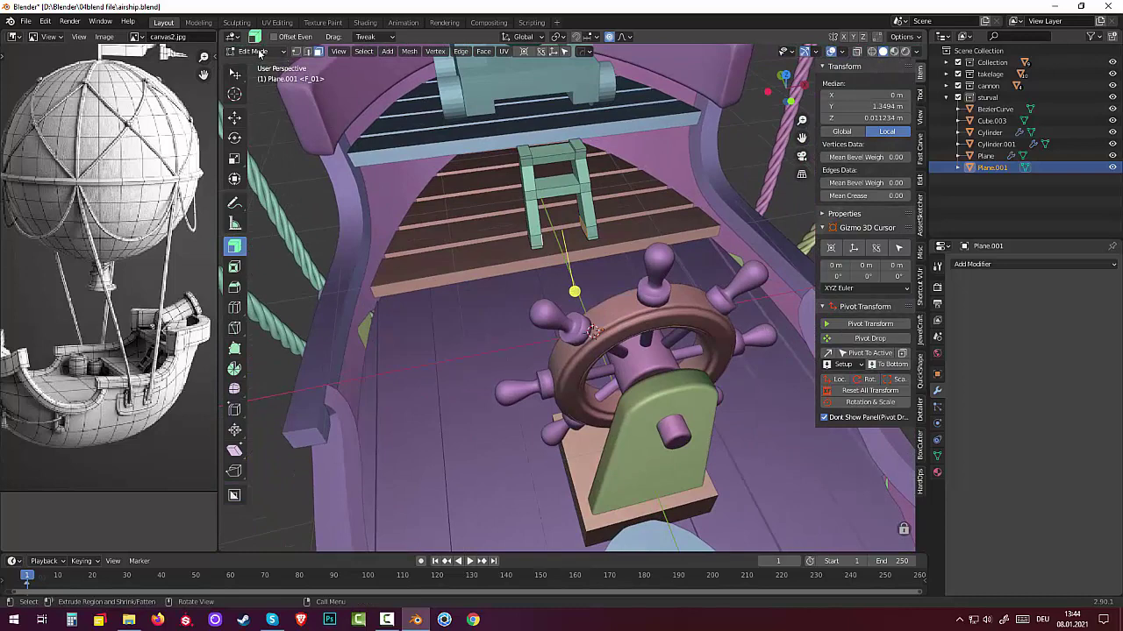
{"action": "left_click", "coordinate": [485, 54]}
{"action": "mouse_move", "coordinate": [461, 51]}
{"action": "left_click", "coordinate": [475, 100]}
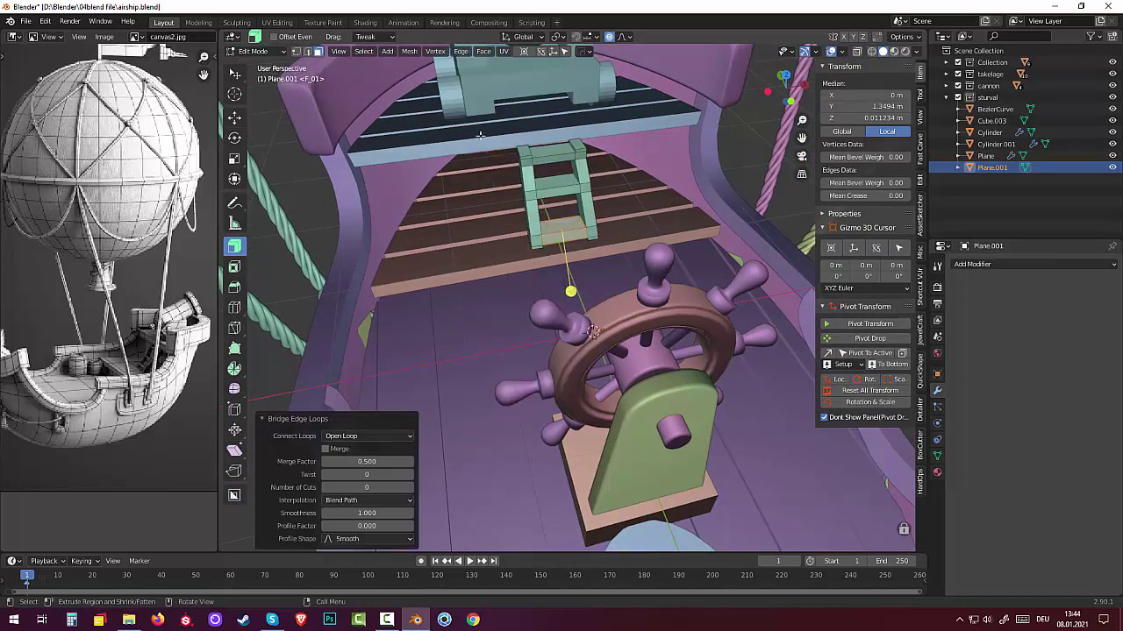
{"action": "key", "text": "alt+a"}
{"action": "mouse_move", "coordinate": [443, 280]}
{"action": "middle_mouse_down"}
{"action": "mouse_move", "coordinate": [306, 215]}
{"action": "mouse_move", "coordinate": [661, 353]}
{"action": "middle_mouse_up"}
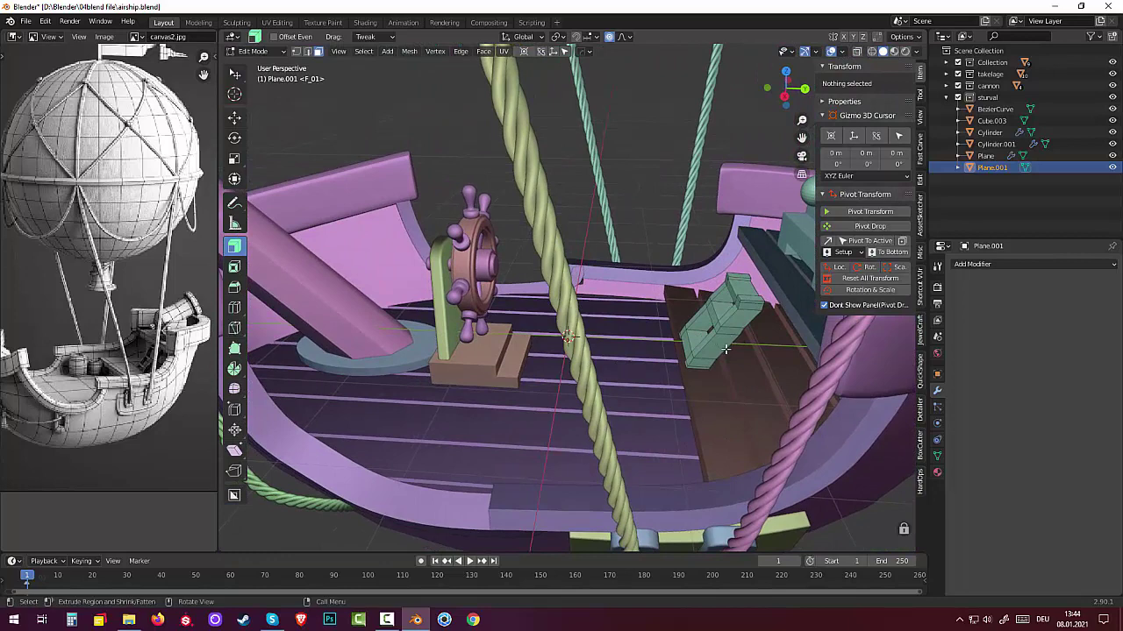
In Object Mode, move the ladder along Y to 0.4101 m and lower it along Z.
{"action": "key", "text": "Tab"}
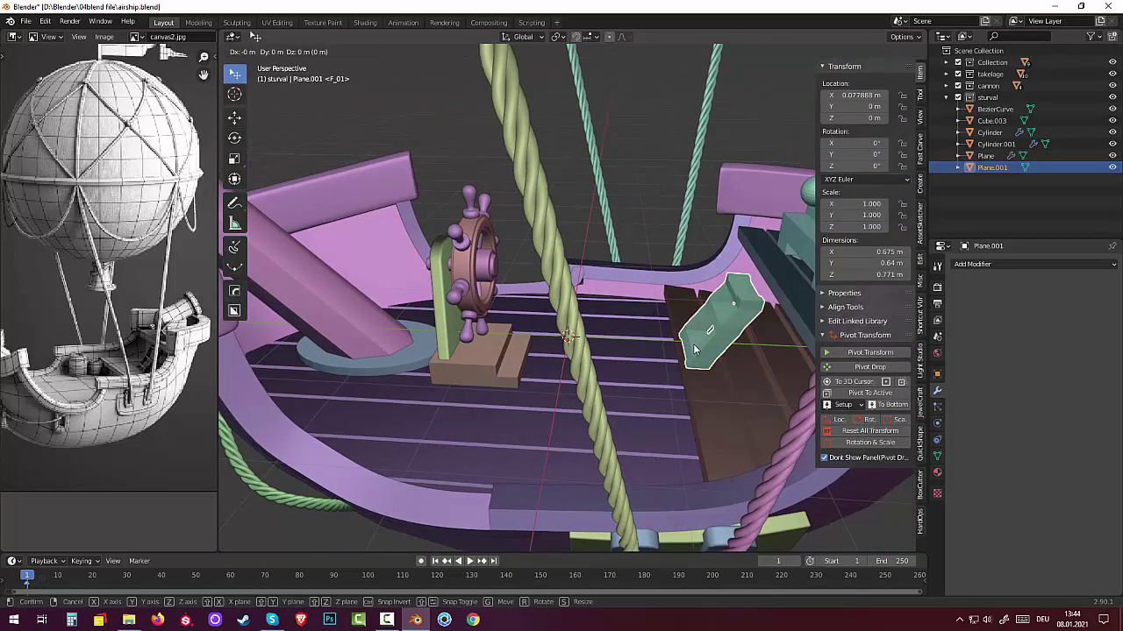
{"action": "key", "text": "g"}
{"action": "key", "text": "y"}
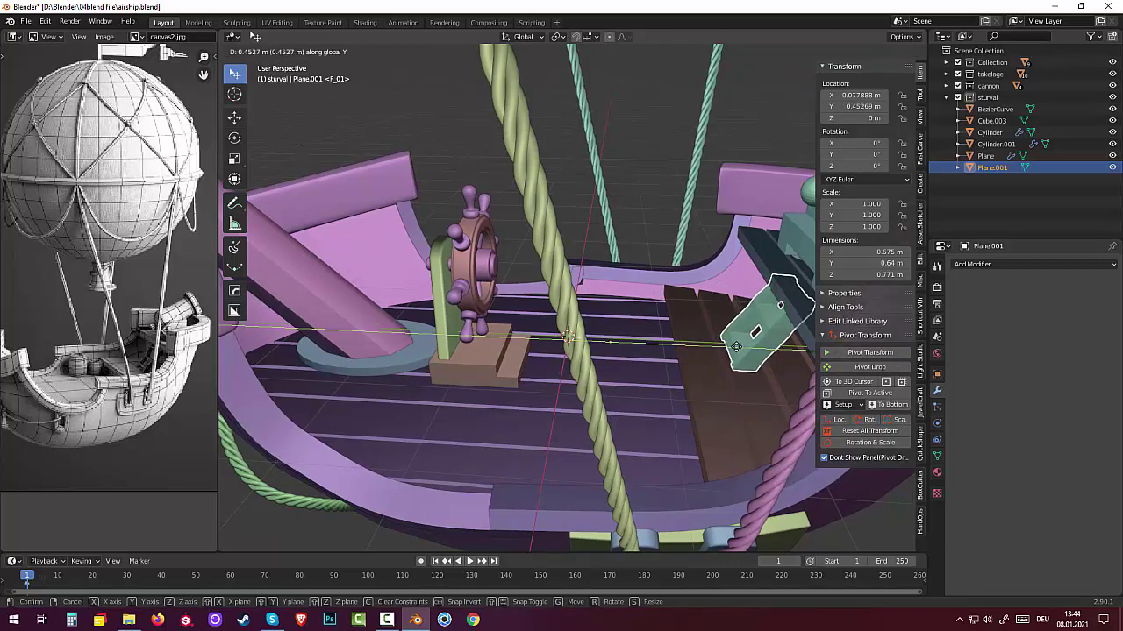
{"action": "left_click", "coordinate": [734, 346]}
{"action": "mouse_move", "coordinate": [737, 344]}
{"action": "middle_mouse_down"}
{"action": "mouse_move", "coordinate": [739, 298]}
{"action": "mouse_move", "coordinate": [751, 326]}
{"action": "middle_mouse_up"}
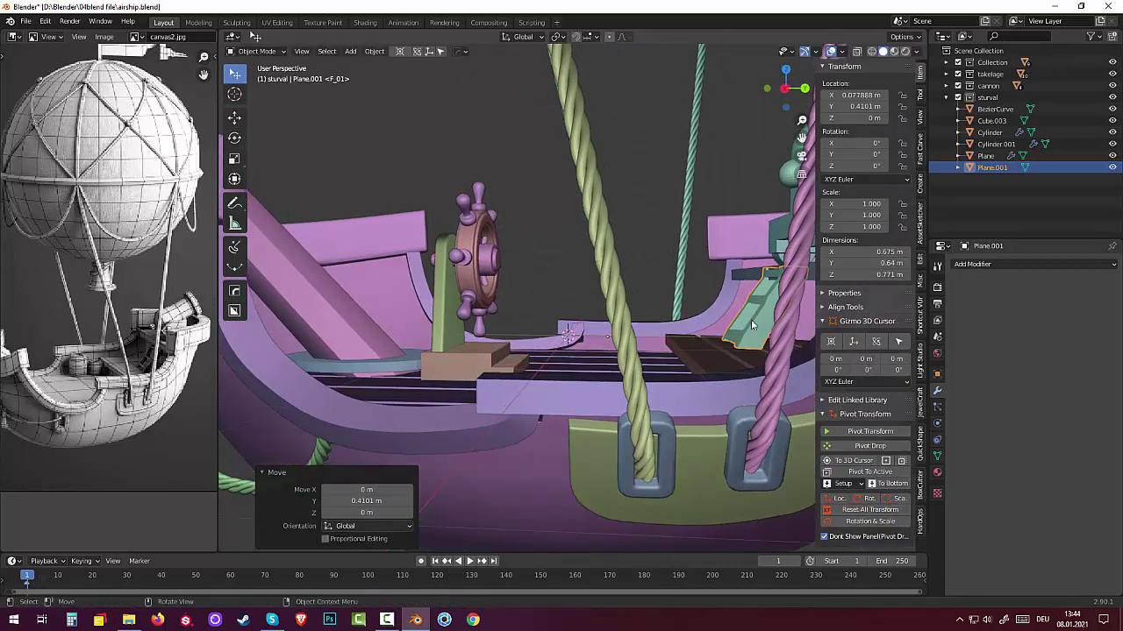
{"action": "key", "text": "g"}
{"action": "key", "text": "z"}
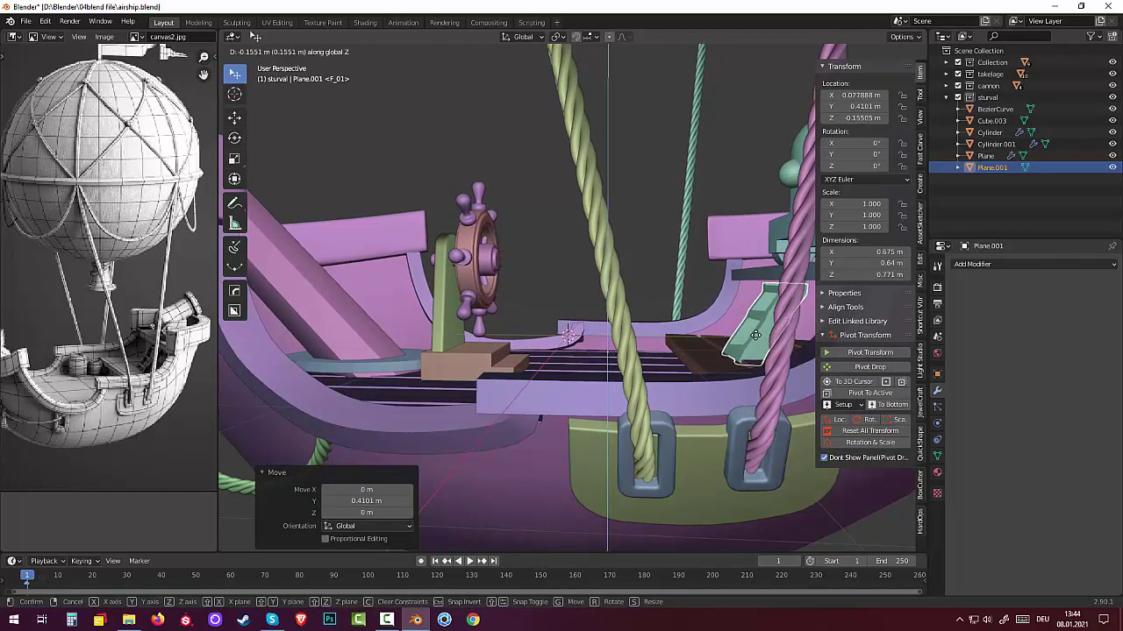
{"action": "left_click", "coordinate": [757, 332]}
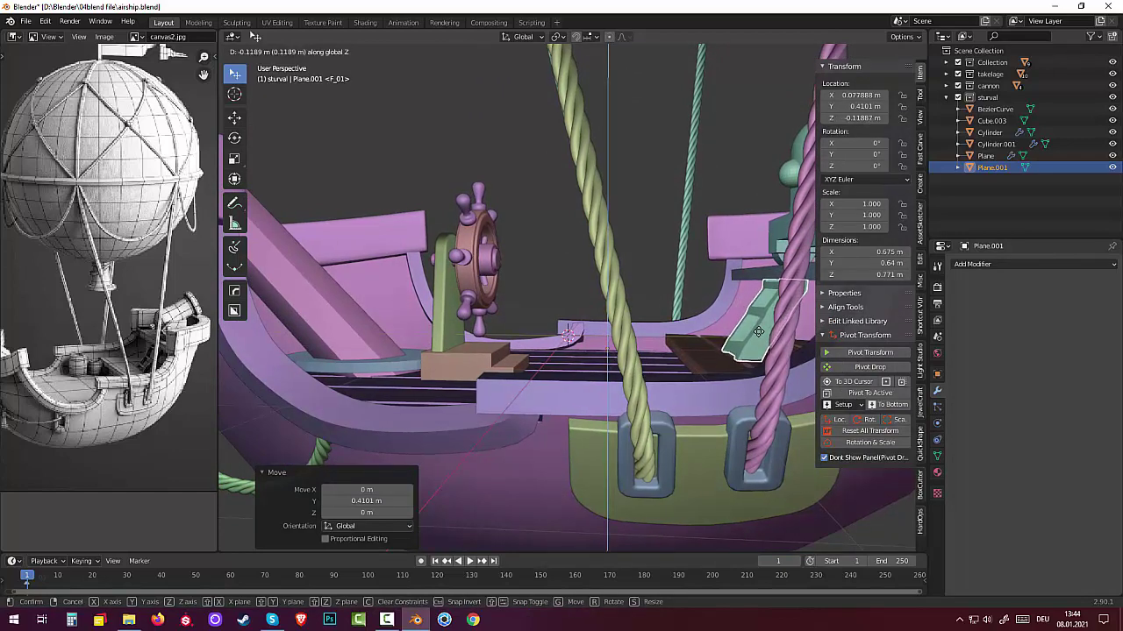
Reselect the ladder and nudge it into its final spot on the deck planks.
{"action": "left_click", "coordinate": [670, 323]}
{"action": "mouse_move", "coordinate": [701, 336]}
{"action": "middle_mouse_down"}
{"action": "mouse_move", "coordinate": [737, 340]}
{"action": "mouse_move", "coordinate": [733, 350]}
{"action": "mouse_move", "coordinate": [730, 312]}
{"action": "mouse_move", "coordinate": [685, 319]}
{"action": "middle_mouse_up"}
{"action": "left_click", "coordinate": [758, 354]}
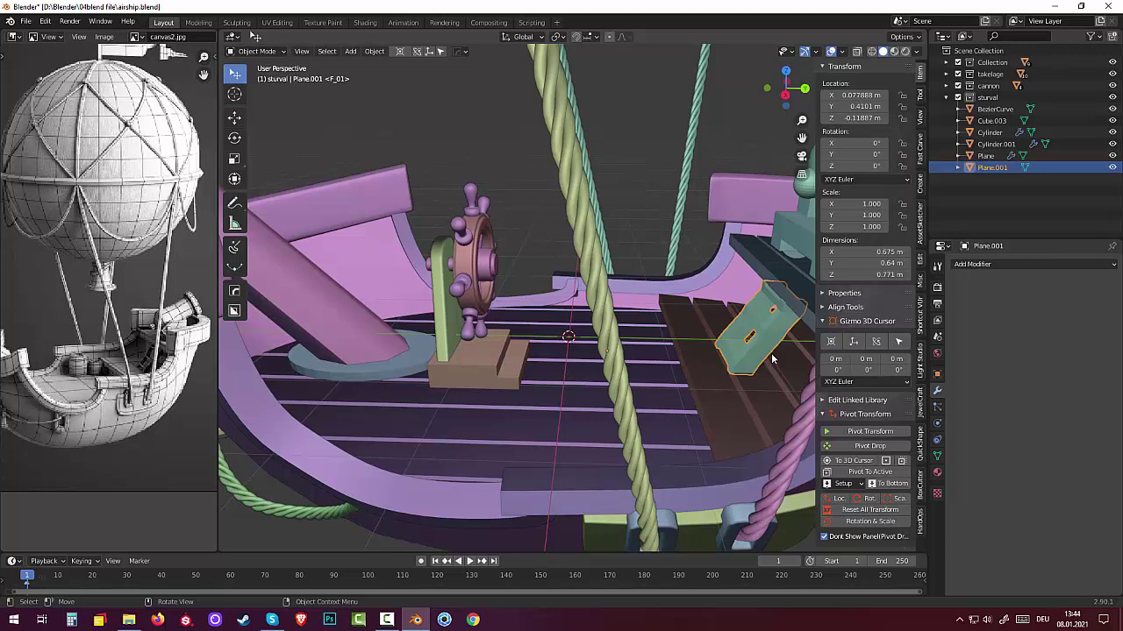
{"action": "key", "text": "g"}
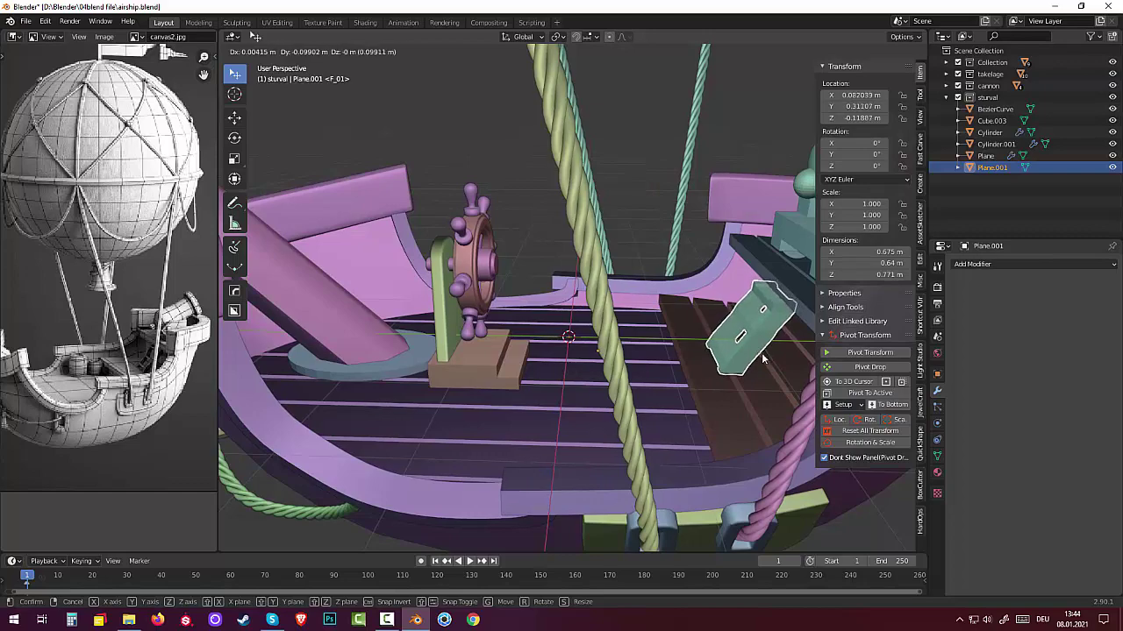
{"action": "left_click", "coordinate": [763, 358]}
{"action": "left_click", "coordinate": [657, 357]}
{"action": "mouse_move", "coordinate": [658, 356]}
{"action": "middle_mouse_down"}
{"action": "mouse_move", "coordinate": [856, 399]}
{"action": "mouse_move", "coordinate": [718, 396]}
{"action": "middle_mouse_up"}
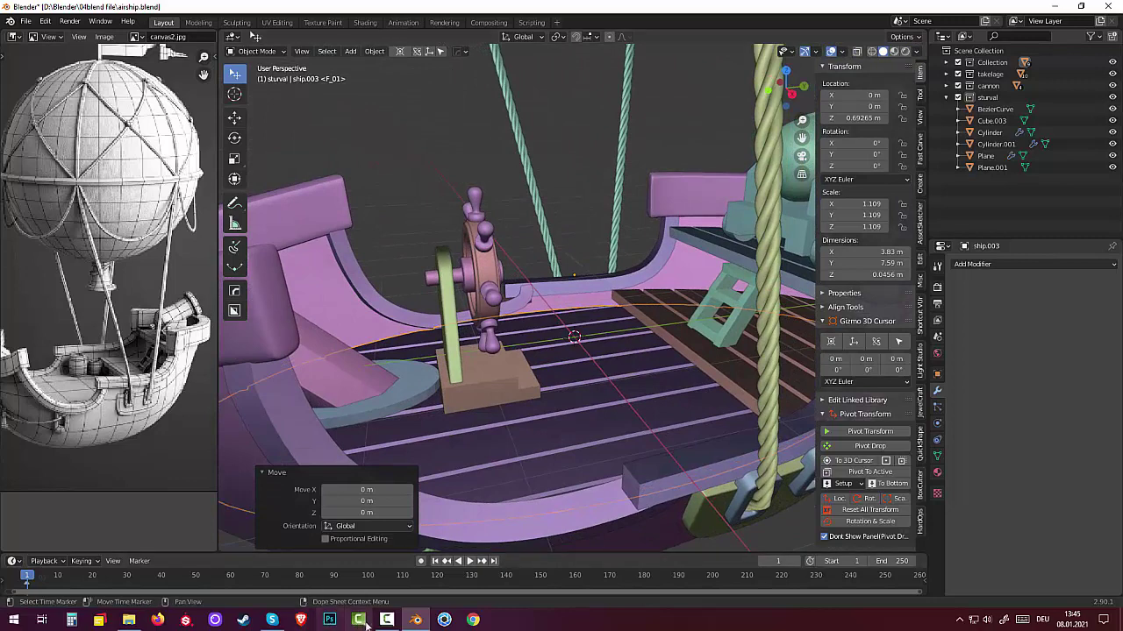
{"action": "left_click", "coordinate": [386, 621]}
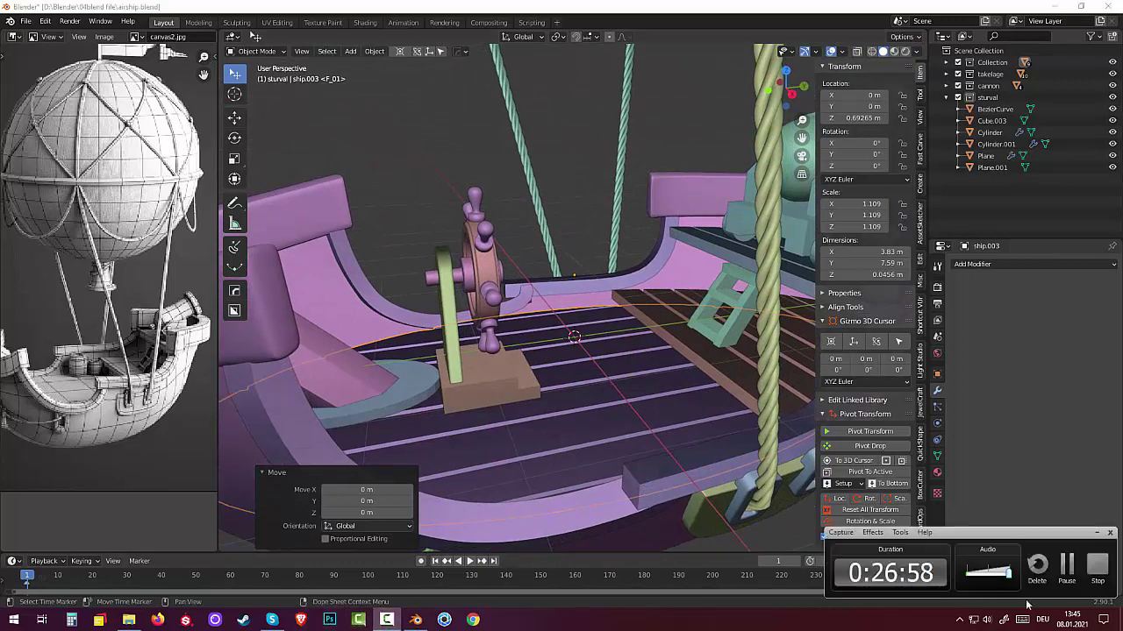
{"action": "scroll", "coordinate": [489, 327], "scroll_direction": "down", "scroll_amount": 5}
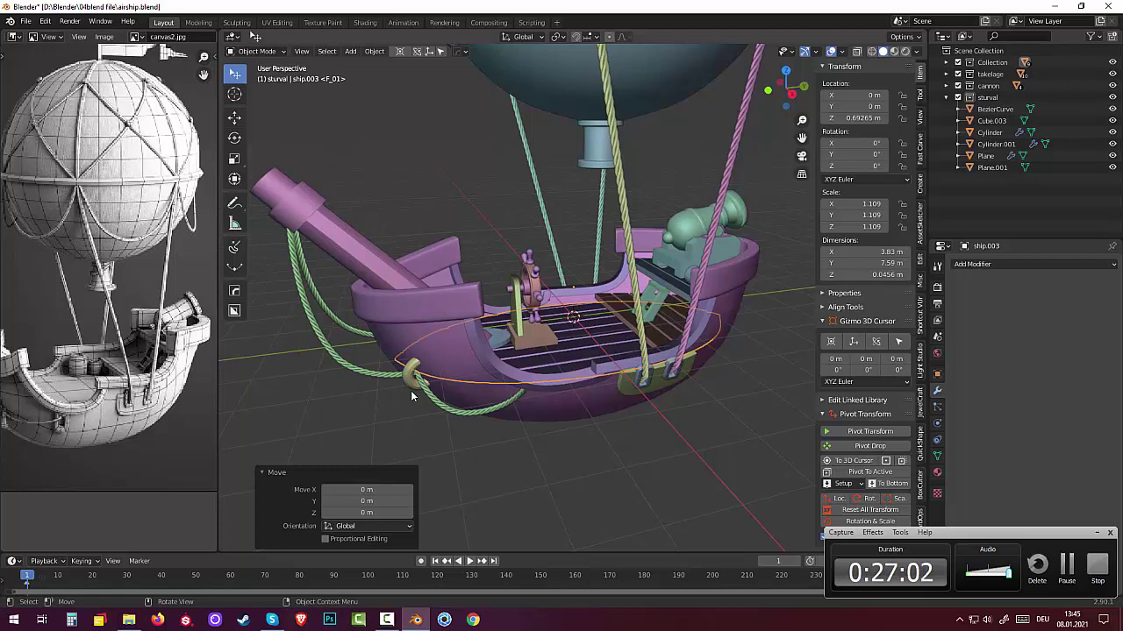
{"action": "mouse_move", "coordinate": [413, 394]}
{"action": "middle_mouse_down"}
{"action": "mouse_move", "coordinate": [478, 352]}
{"action": "mouse_move", "coordinate": [768, 298]}
{"action": "middle_mouse_up"}
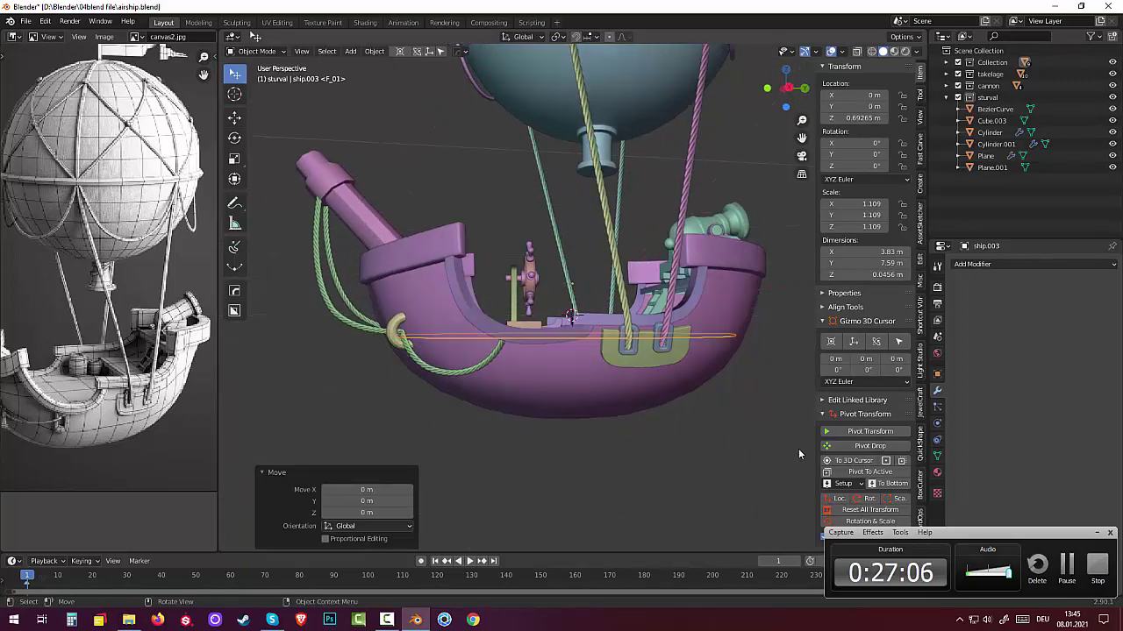